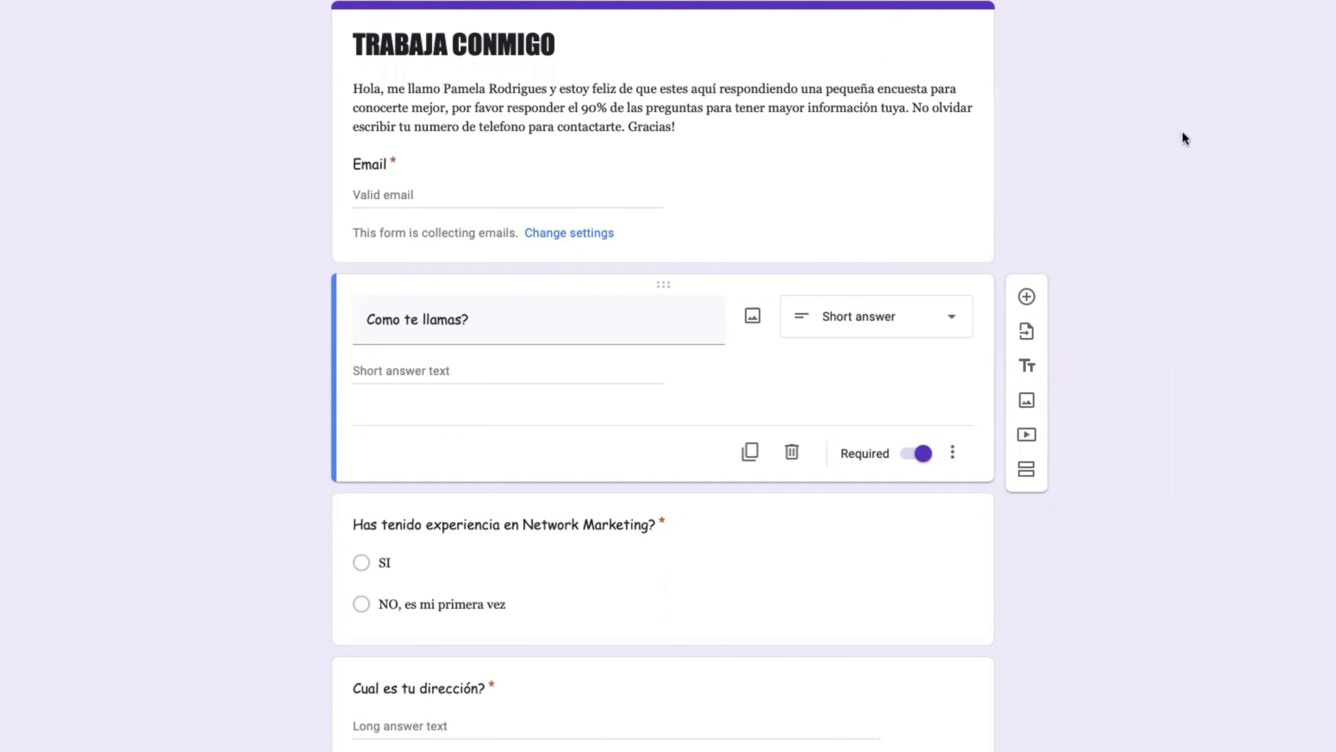
Step: Deselect the name question and scroll through the finished TRABAJA CONMIGO form
{"action": "left_click", "coordinate": [980, 138]}
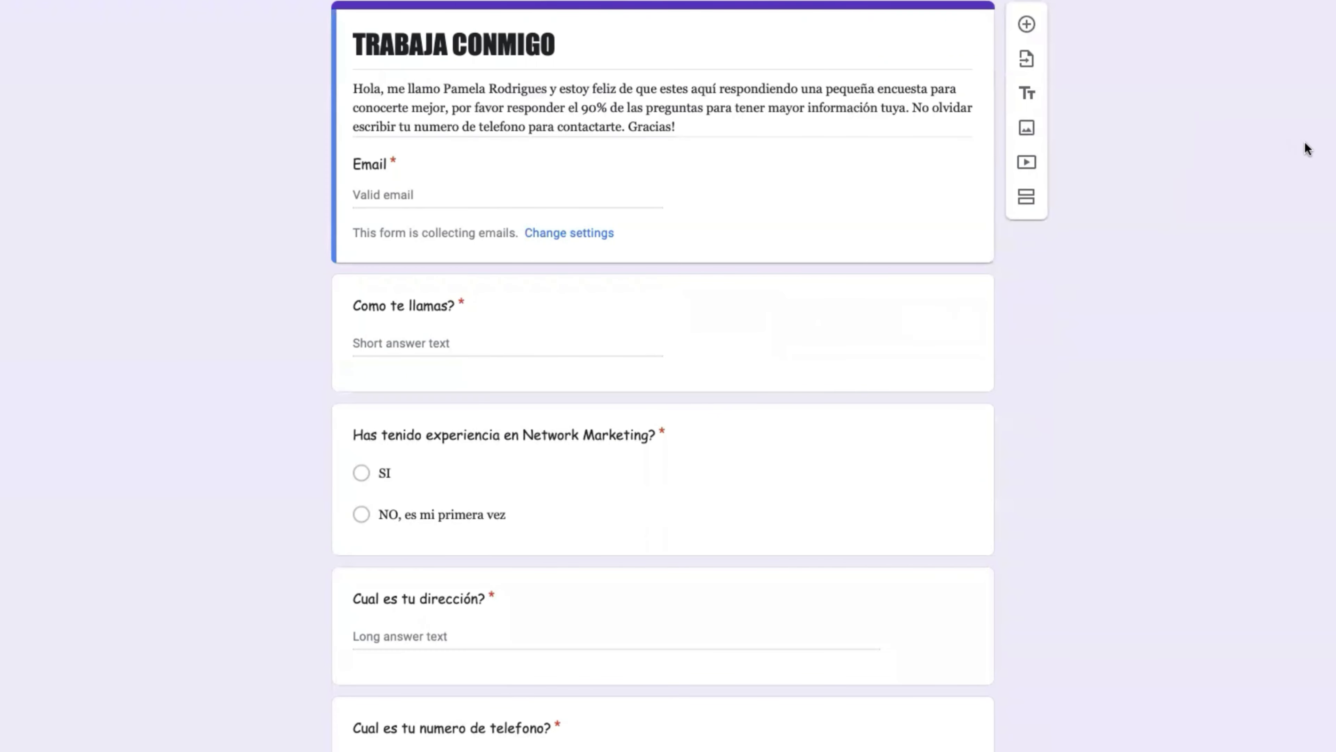
{"action": "scroll", "coordinate": [1309, 153], "scroll_direction": "down", "scroll_amount": 6}
{"action": "scroll", "coordinate": [1309, 158], "scroll_direction": "down", "scroll_amount": 5}
{"action": "scroll", "coordinate": [1309, 158], "scroll_direction": "up", "scroll_amount": 11}
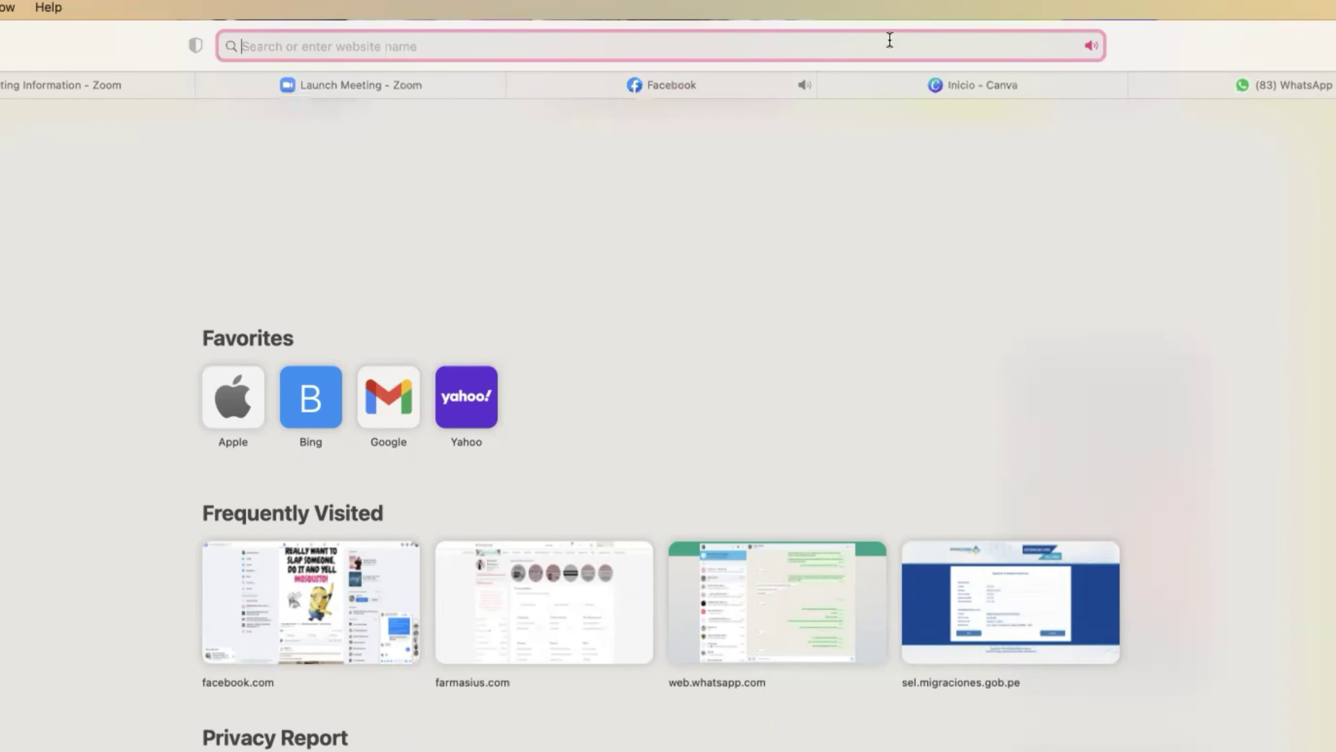
Step: Go to gmail.com and start creating a new Google account for personal use
{"action": "type", "text": "gmail.com"}
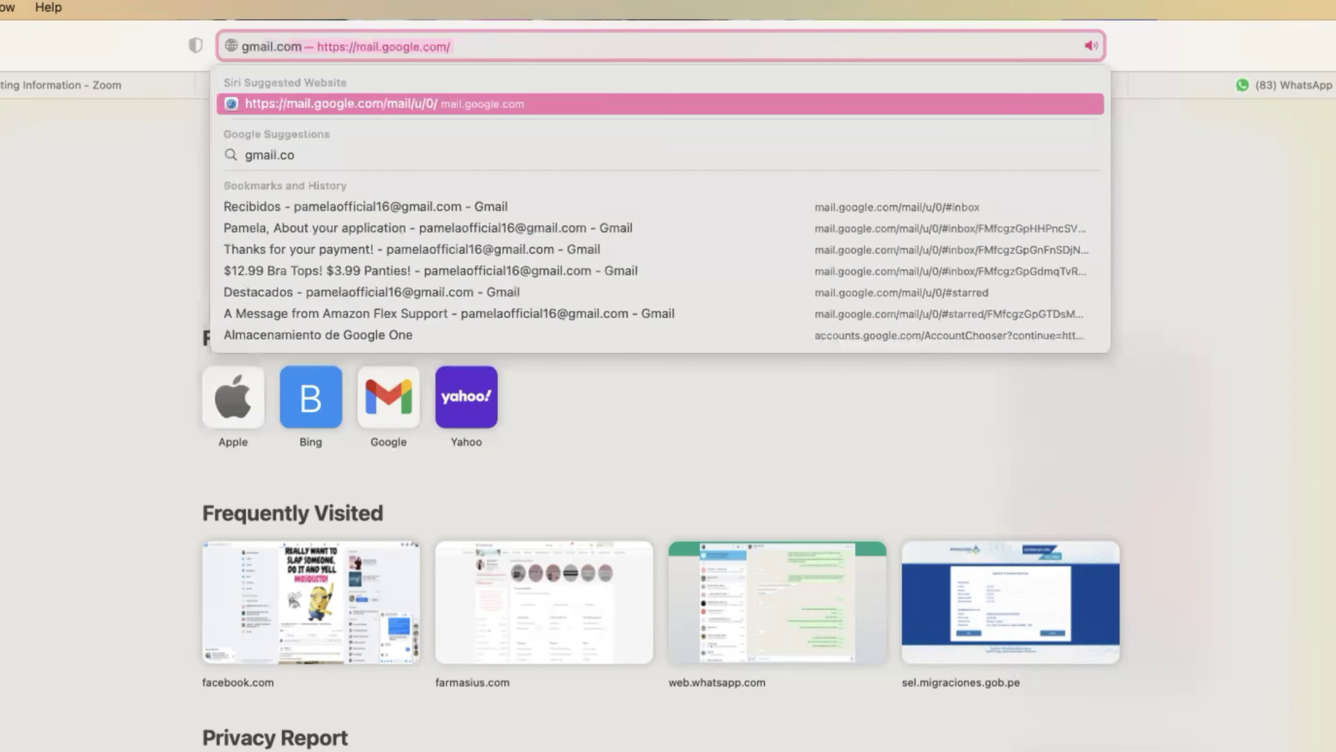
{"action": "key", "text": "Return"}
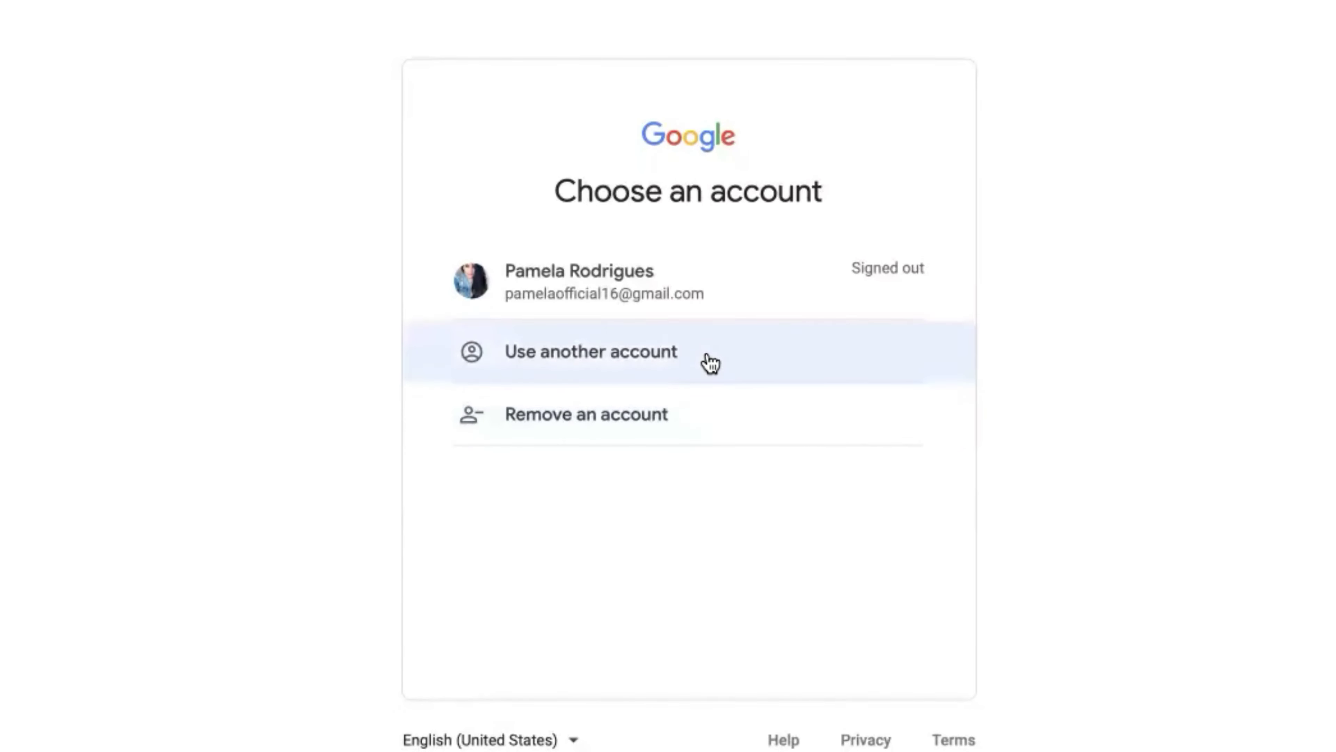
{"action": "left_click", "coordinate": [708, 362]}
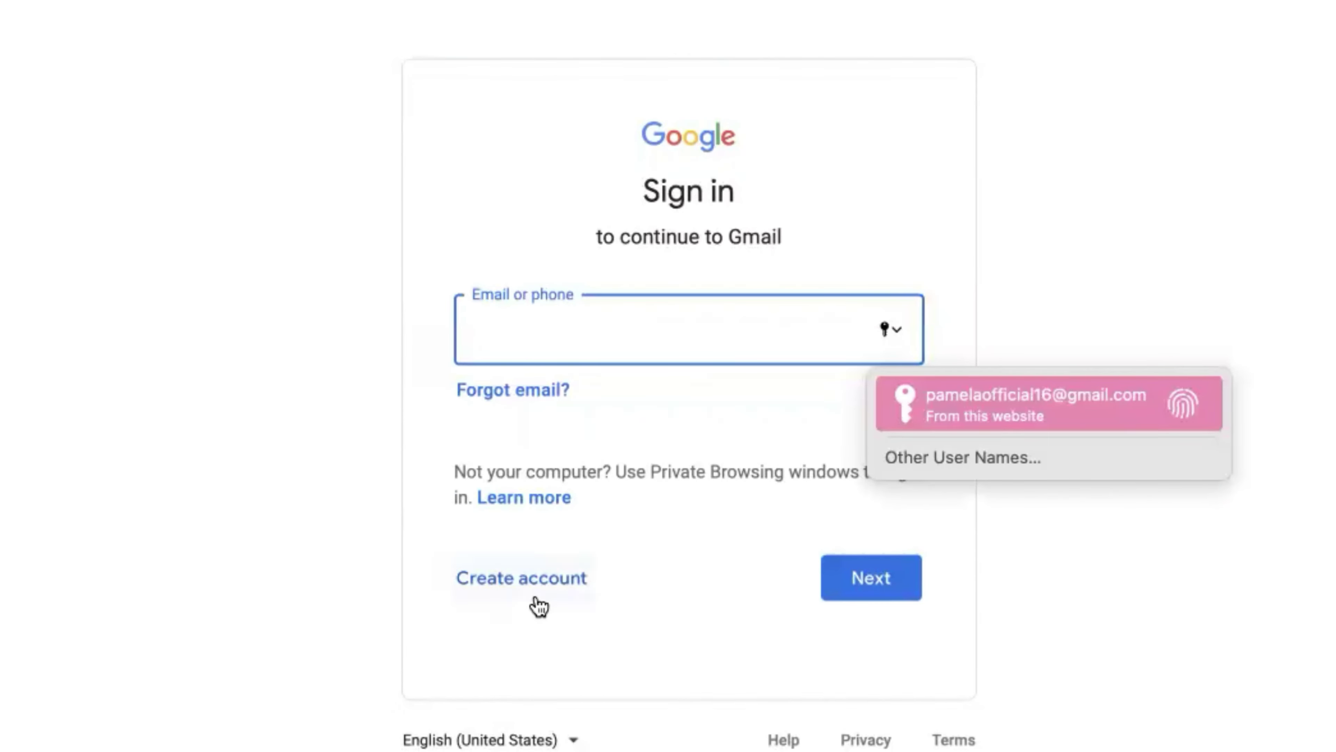
{"action": "left_click", "coordinate": [680, 585]}
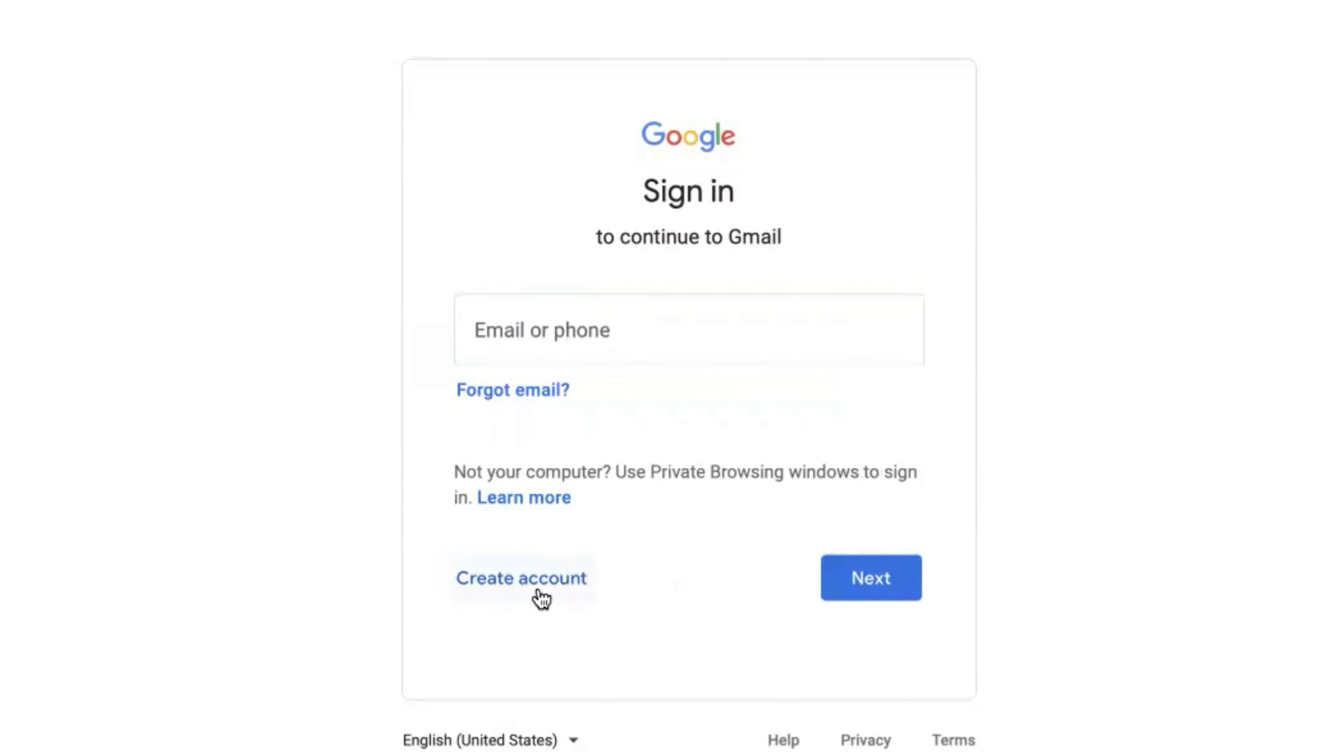
{"action": "left_click", "coordinate": [545, 601]}
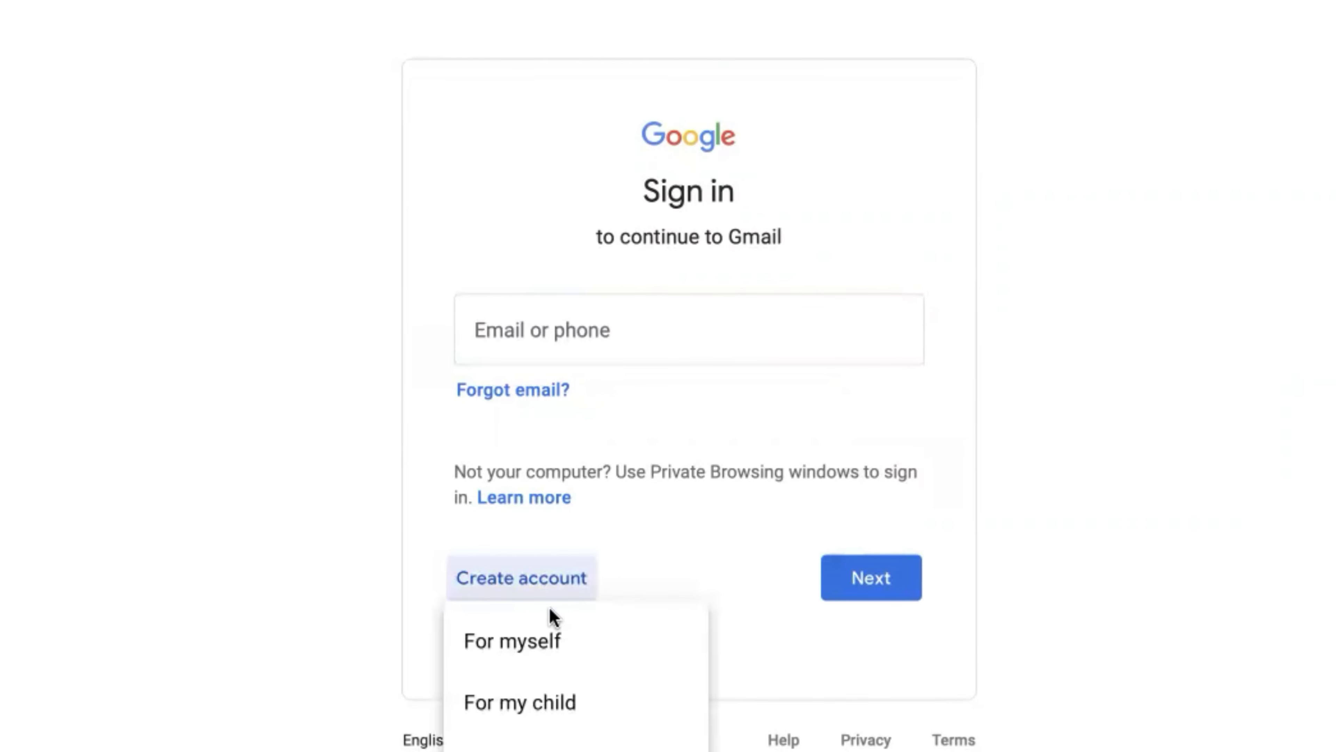
{"action": "left_click", "coordinate": [535, 630]}
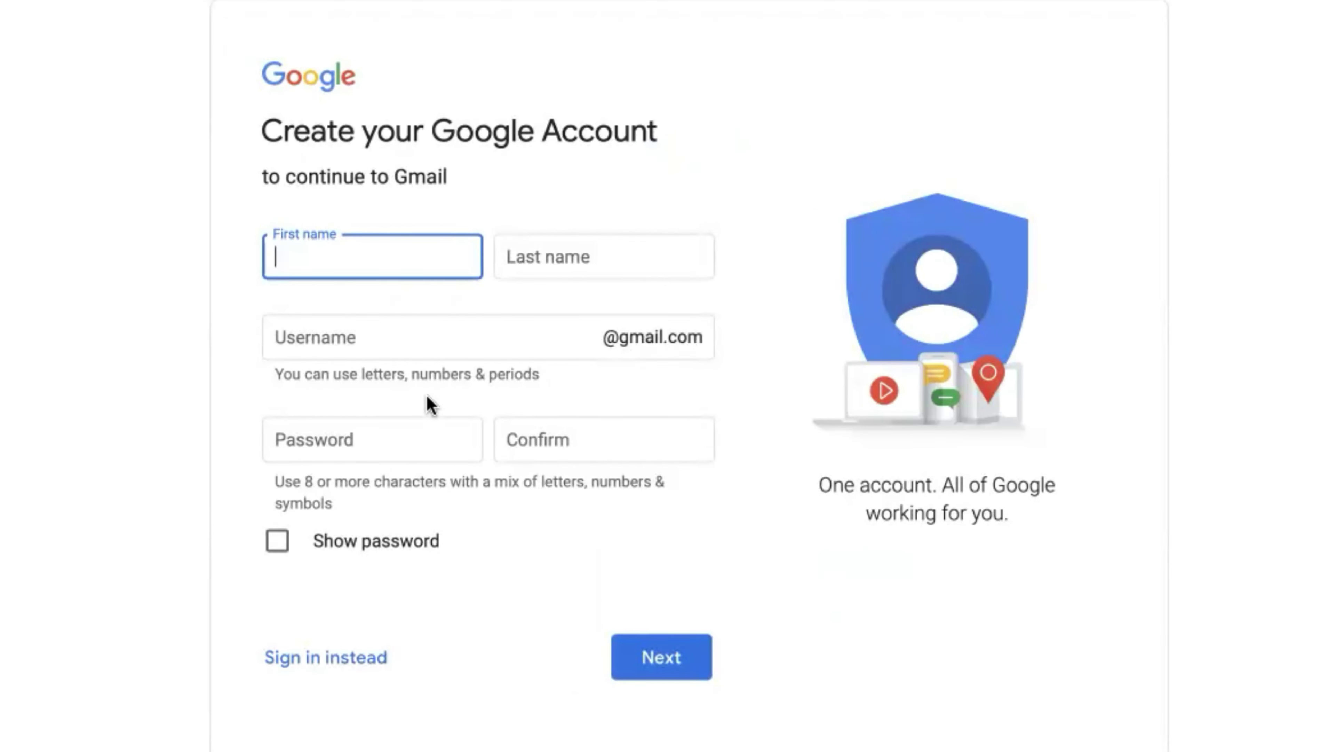
Step: Fill in the account's first name, last name and chosen Gmail username
{"action": "type", "text": "Glamm"}
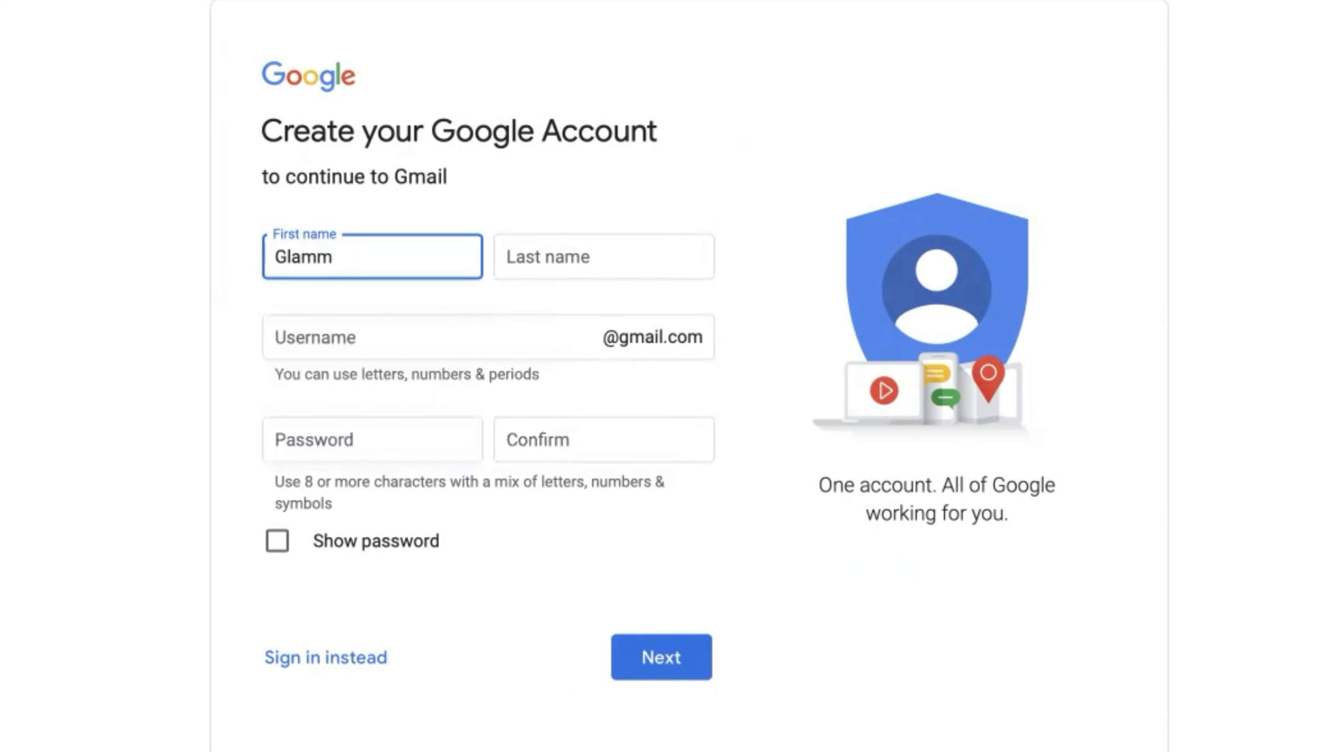
{"action": "key", "text": "BackSpace"}
{"action": "left_click", "coordinate": [624, 259]}
{"action": "type", "text": "Boss"}
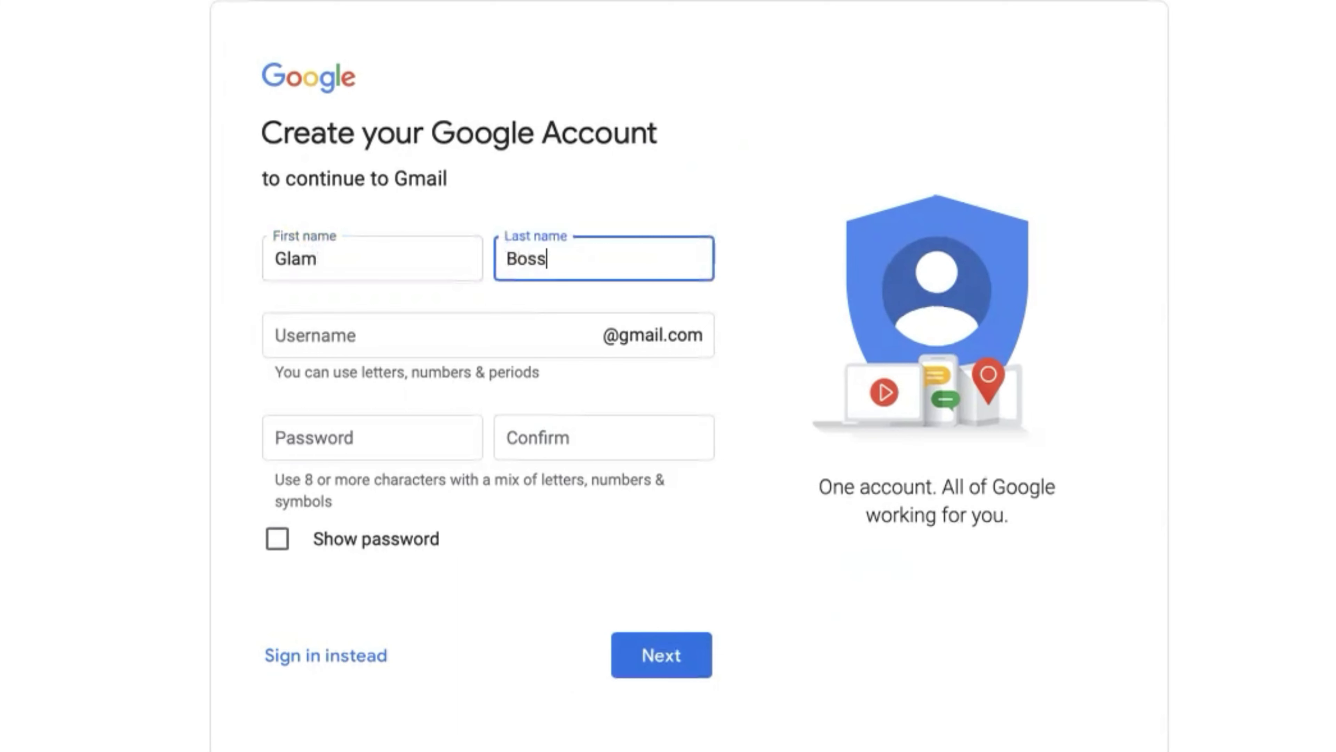
{"action": "left_click", "coordinate": [525, 339]}
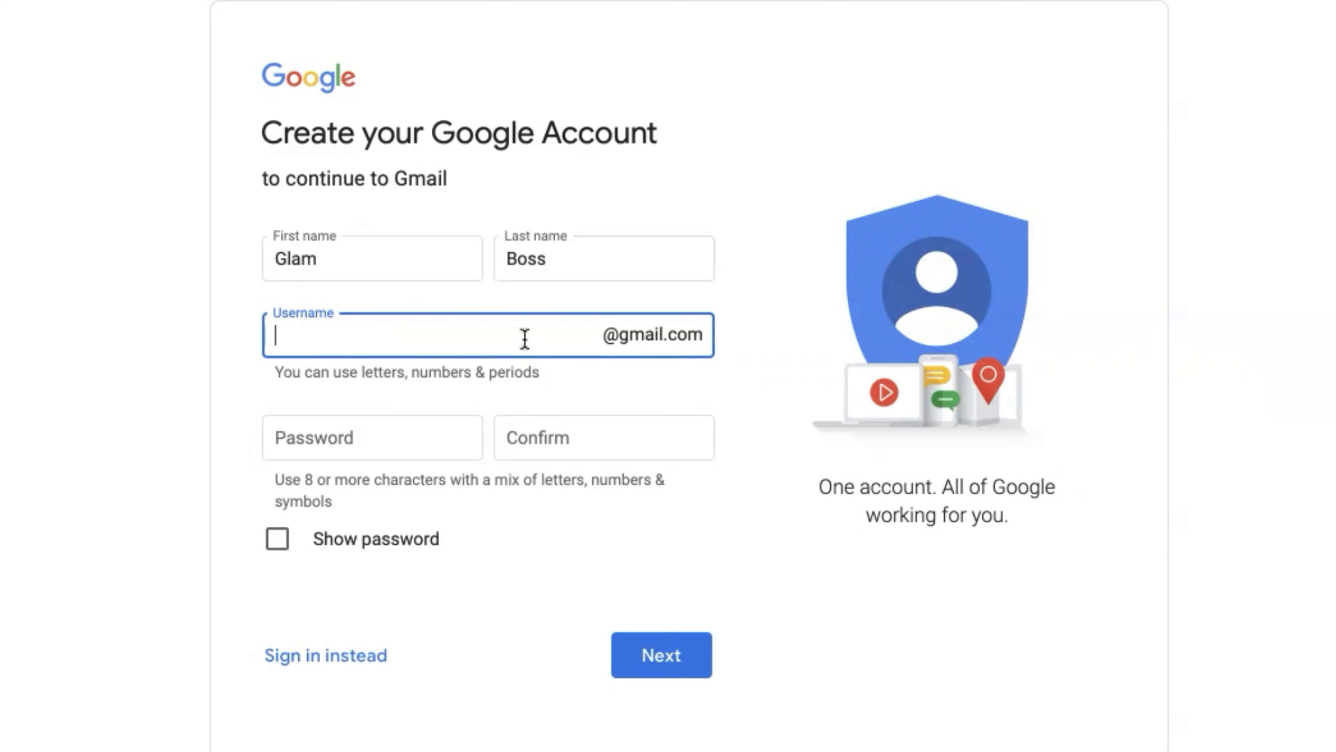
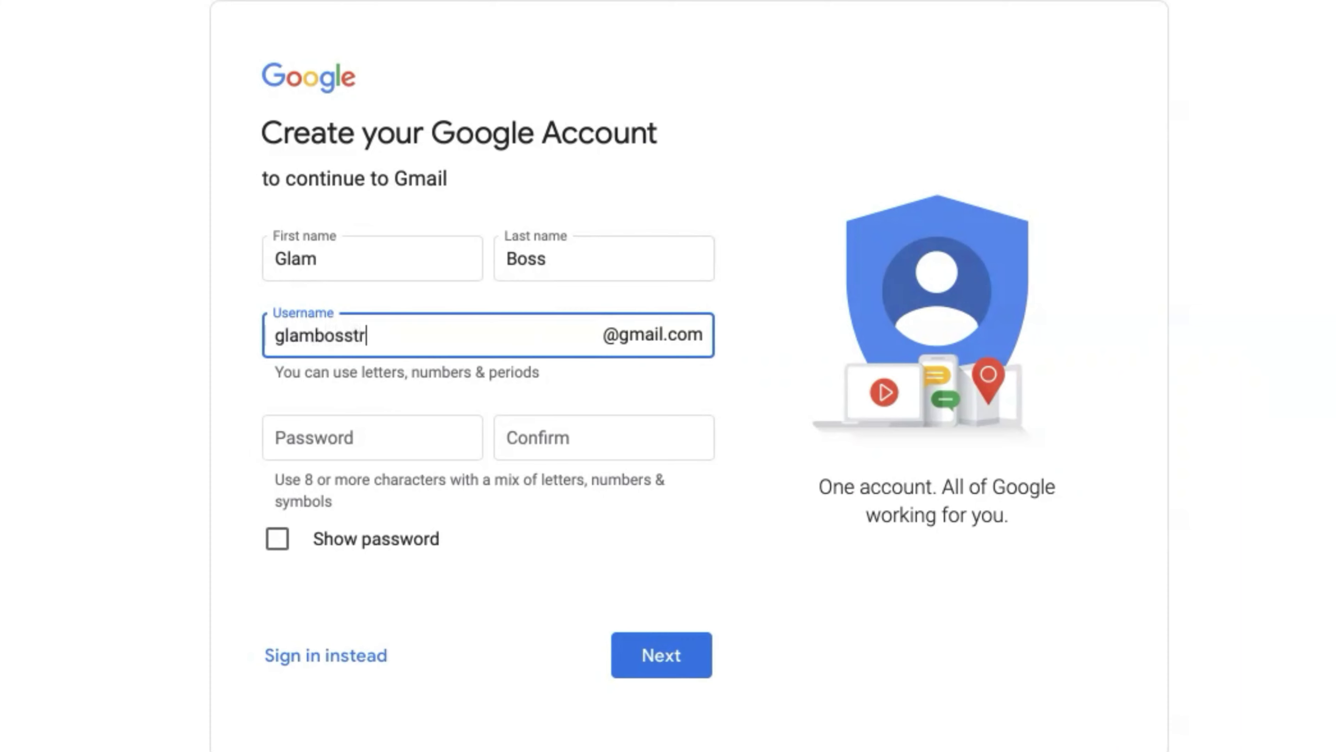
Step: Enter and confirm a custom password instead of Safari's suggestion, then submit the form
{"action": "left_click", "coordinate": [421, 436]}
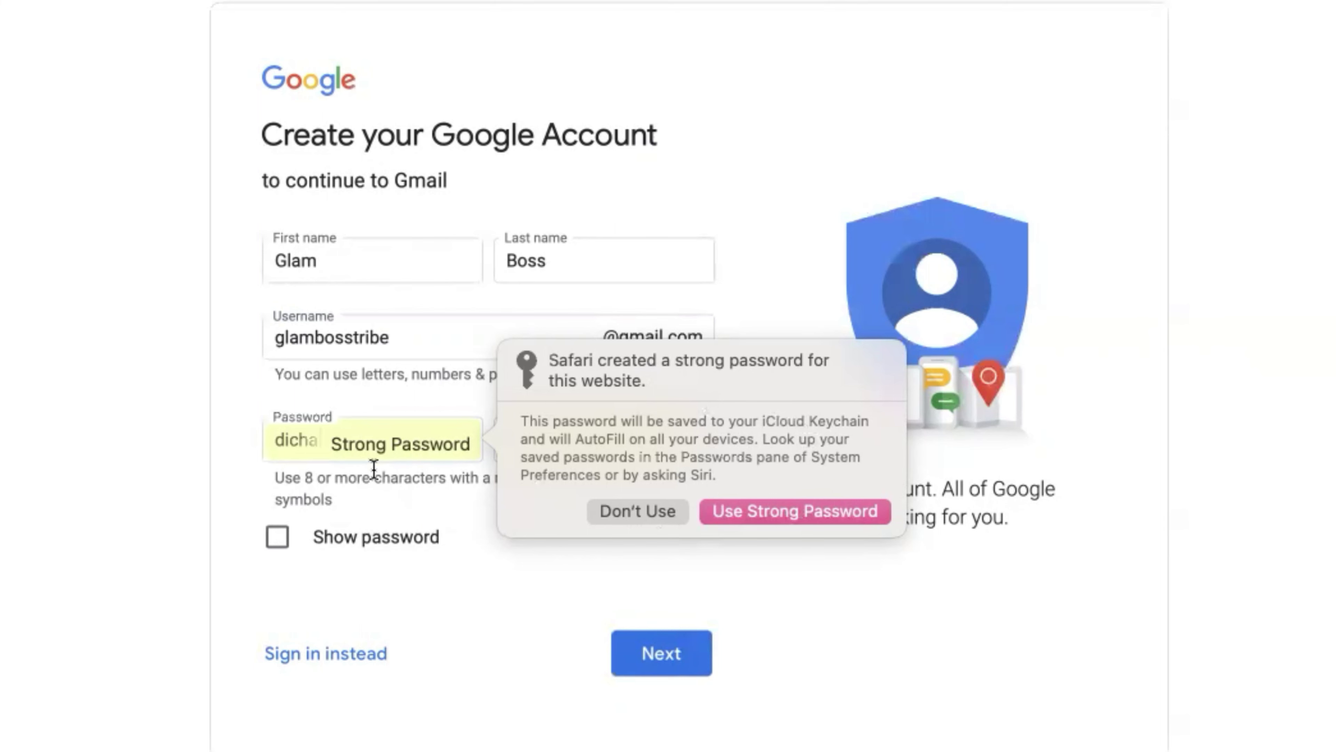
{"action": "left_click", "coordinate": [646, 510]}
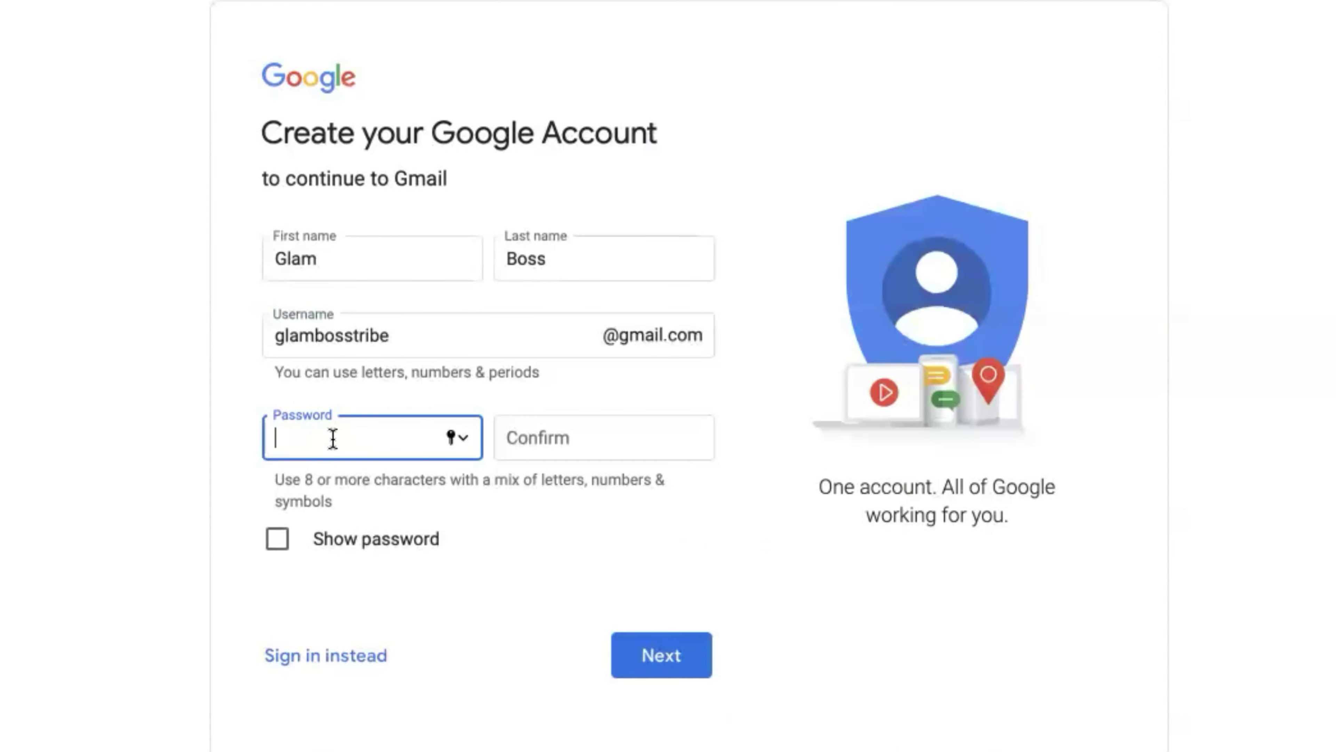
{"action": "type", "text": "••••••••••••••"}
{"action": "key", "text": "Tab"}
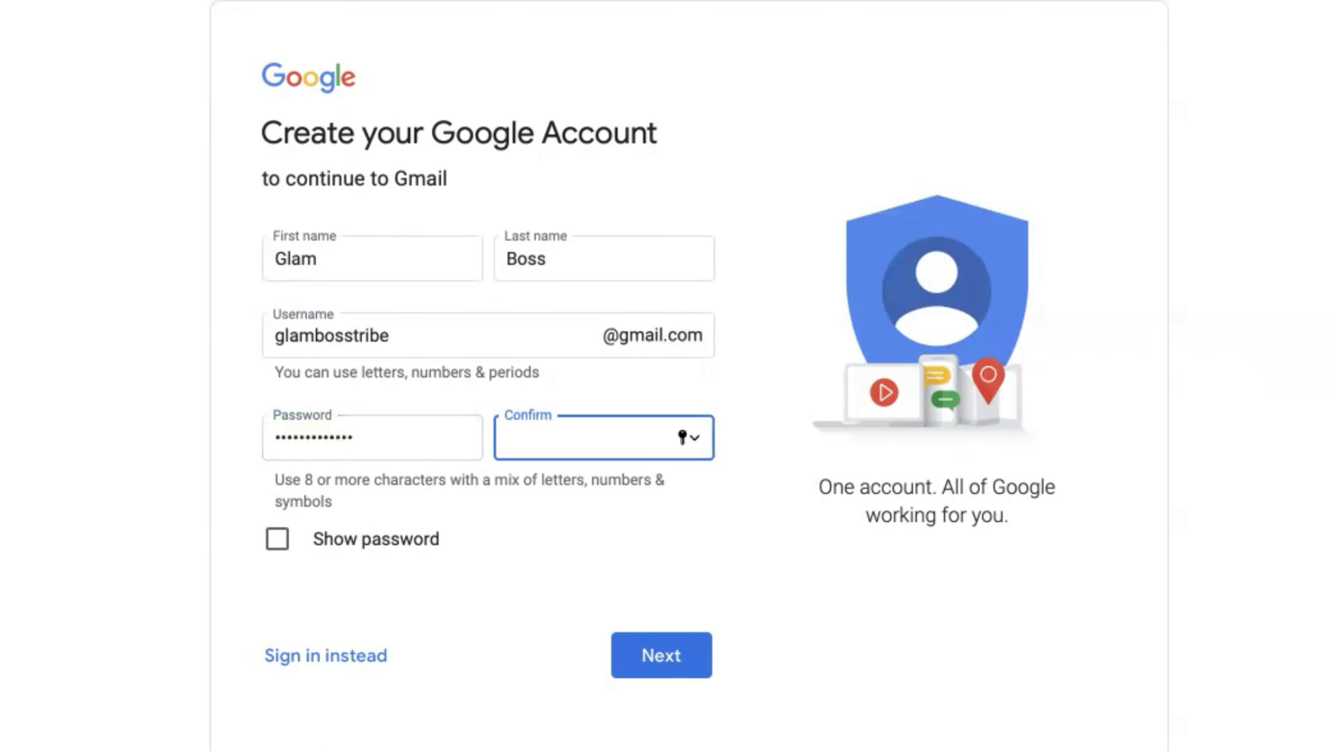
{"action": "type", "text": "••••••••••••••"}
{"action": "left_click", "coordinate": [728, 597]}
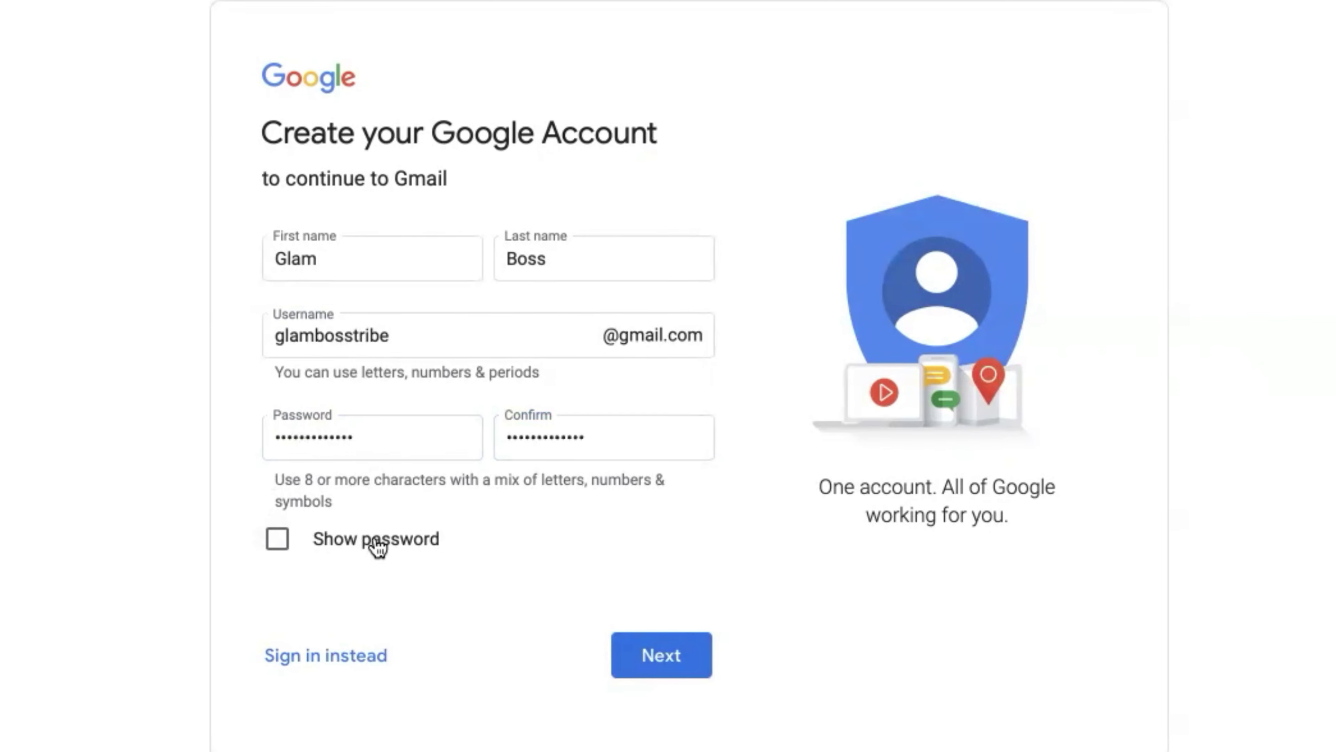
{"action": "left_click", "coordinate": [672, 651]}
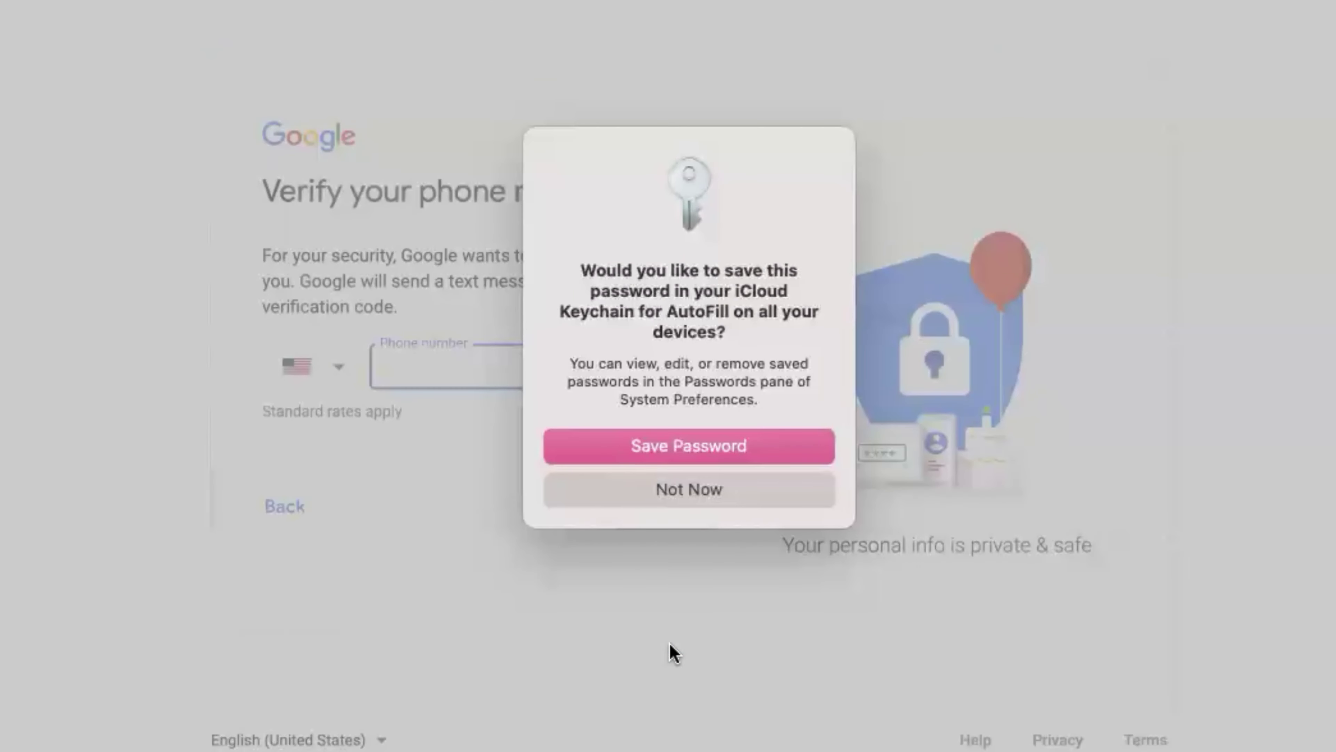
Step: Save the password and verify the phone number with the SMS verification code
{"action": "left_click", "coordinate": [694, 446]}
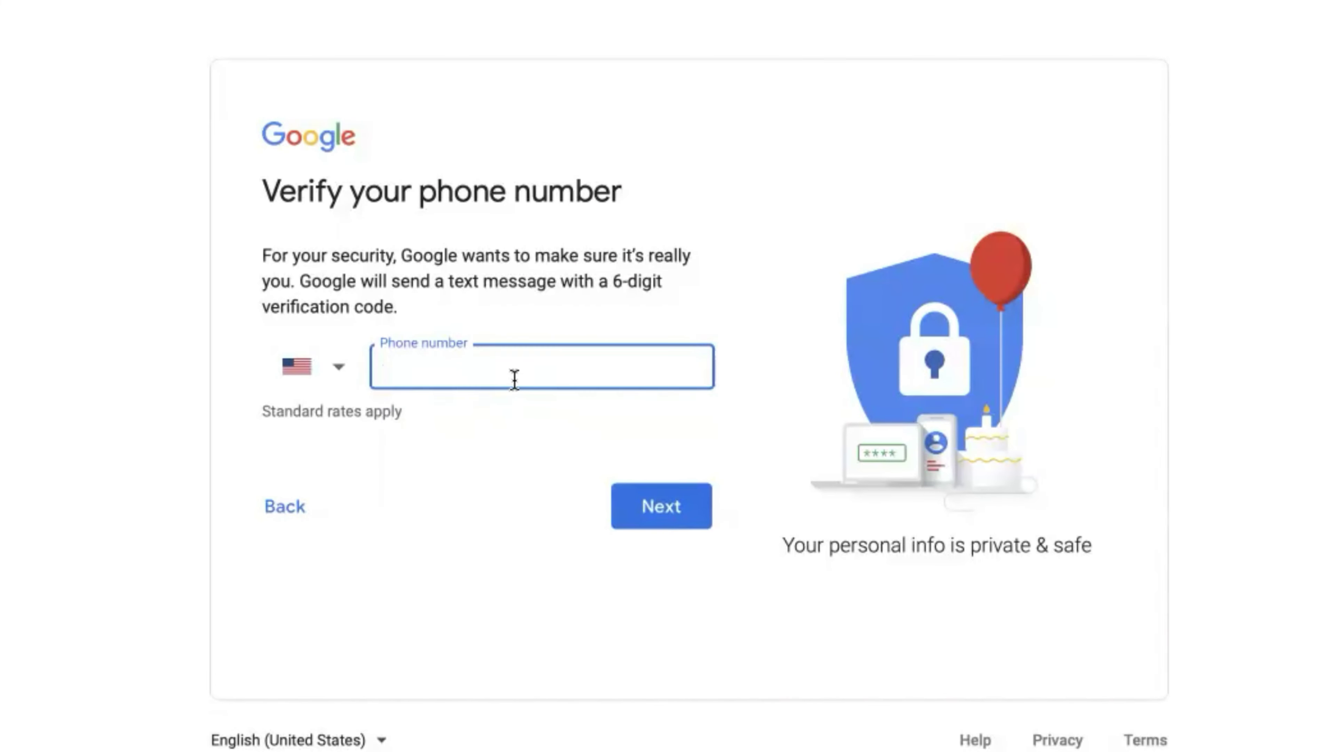
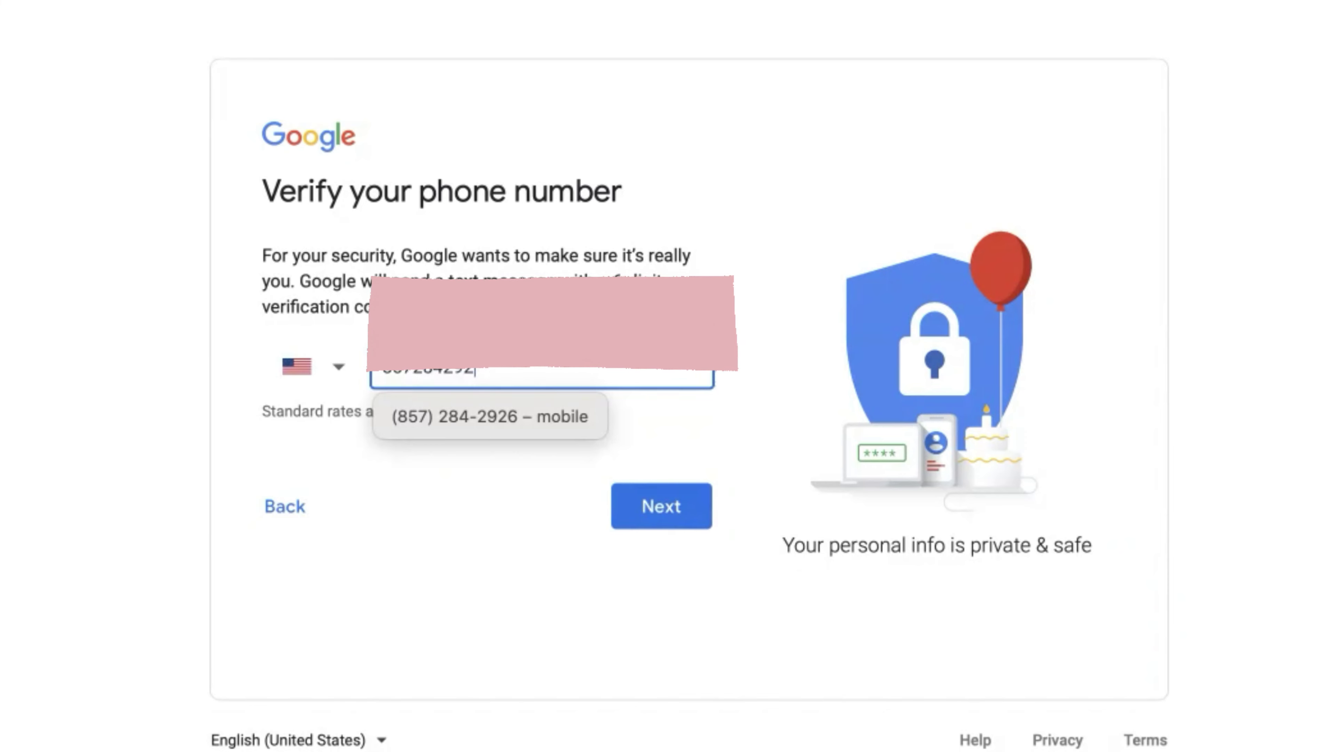
{"action": "left_click", "coordinate": [646, 513]}
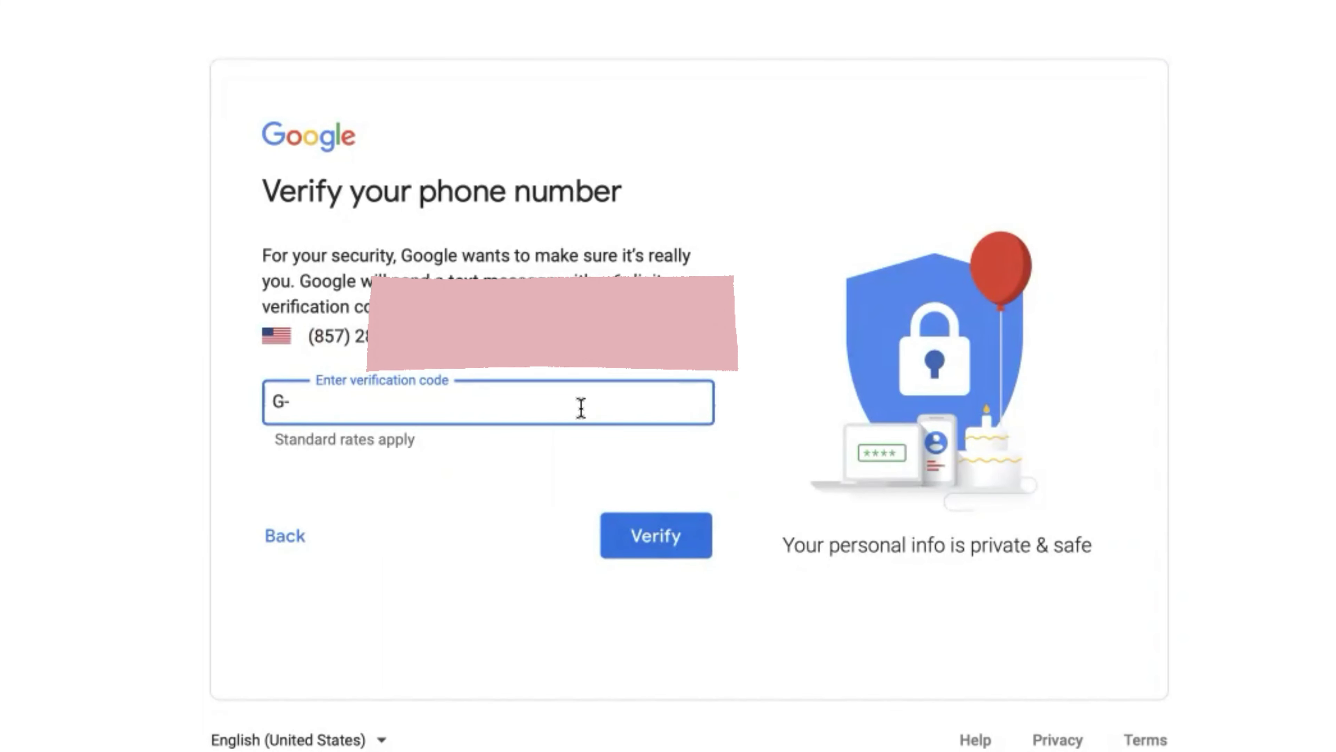
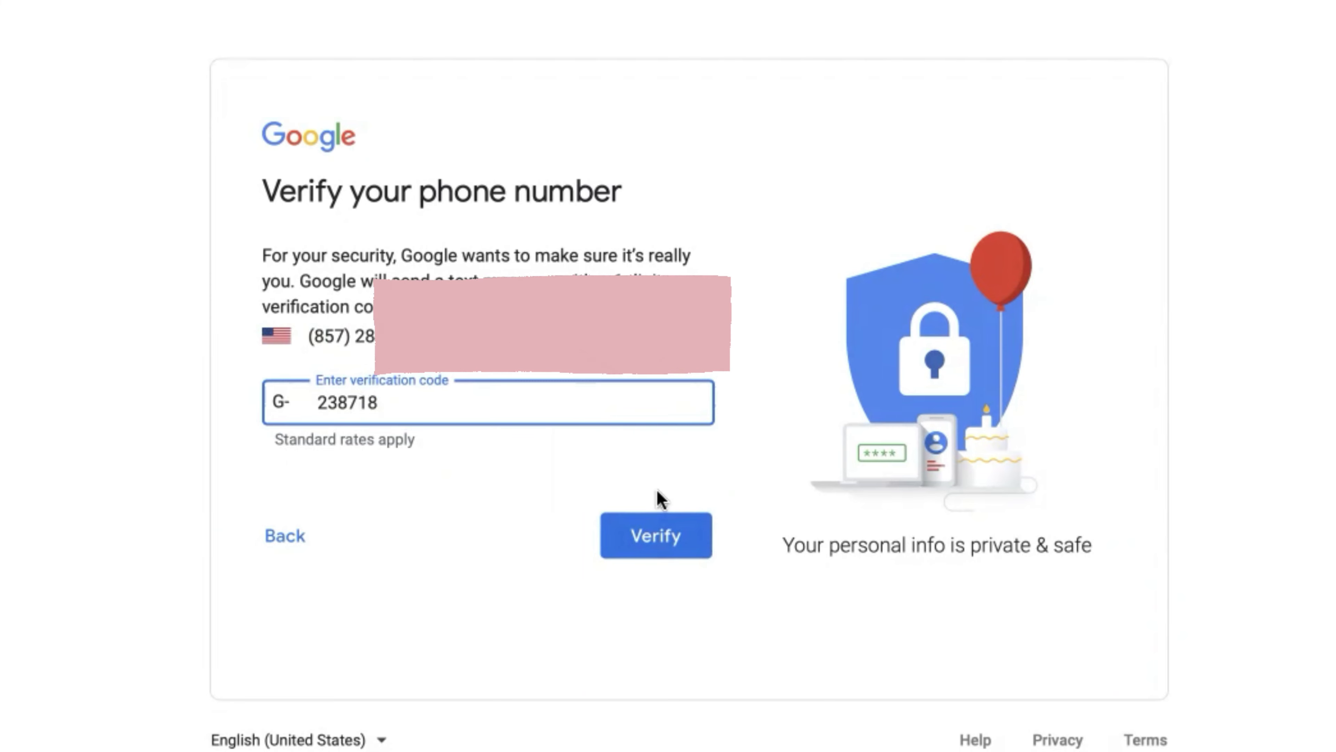
{"action": "left_click", "coordinate": [660, 535]}
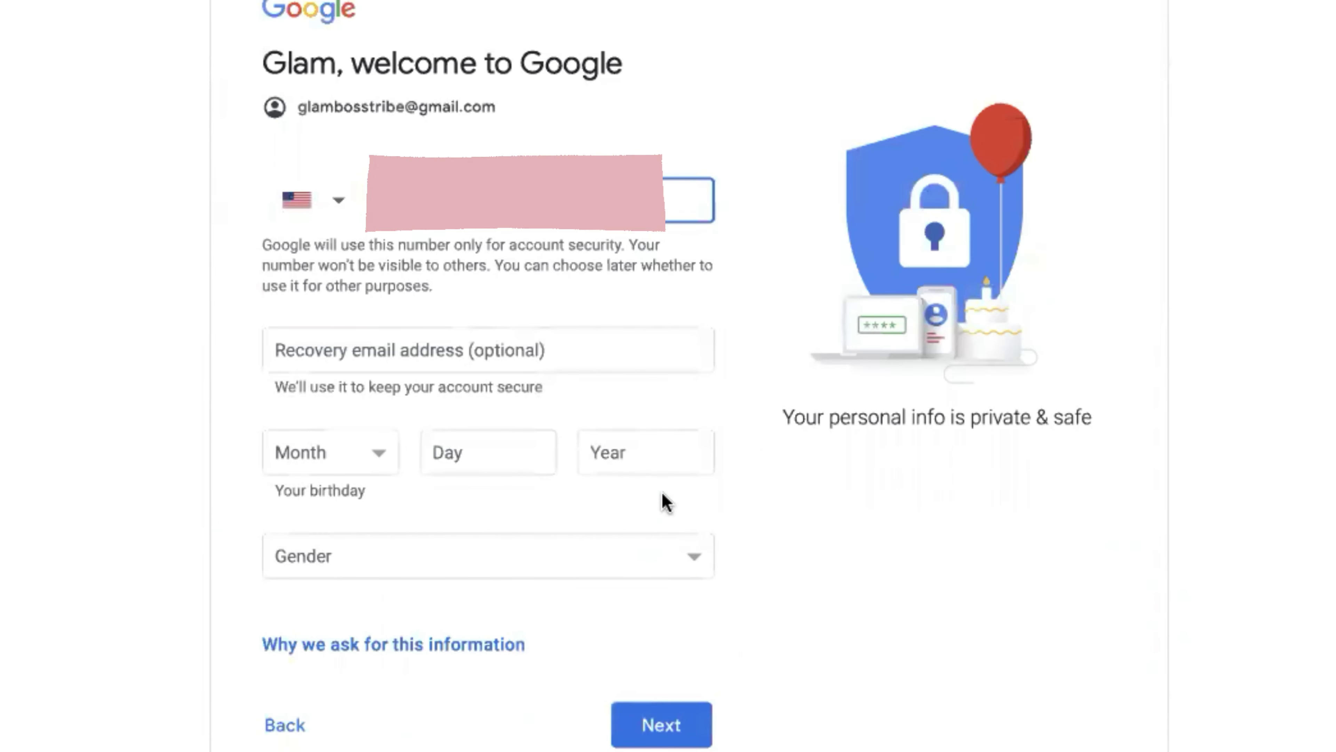
Step: Enter a recovery email address for the new account
{"action": "left_click", "coordinate": [607, 352]}
{"action": "key", "text": "Escape"}
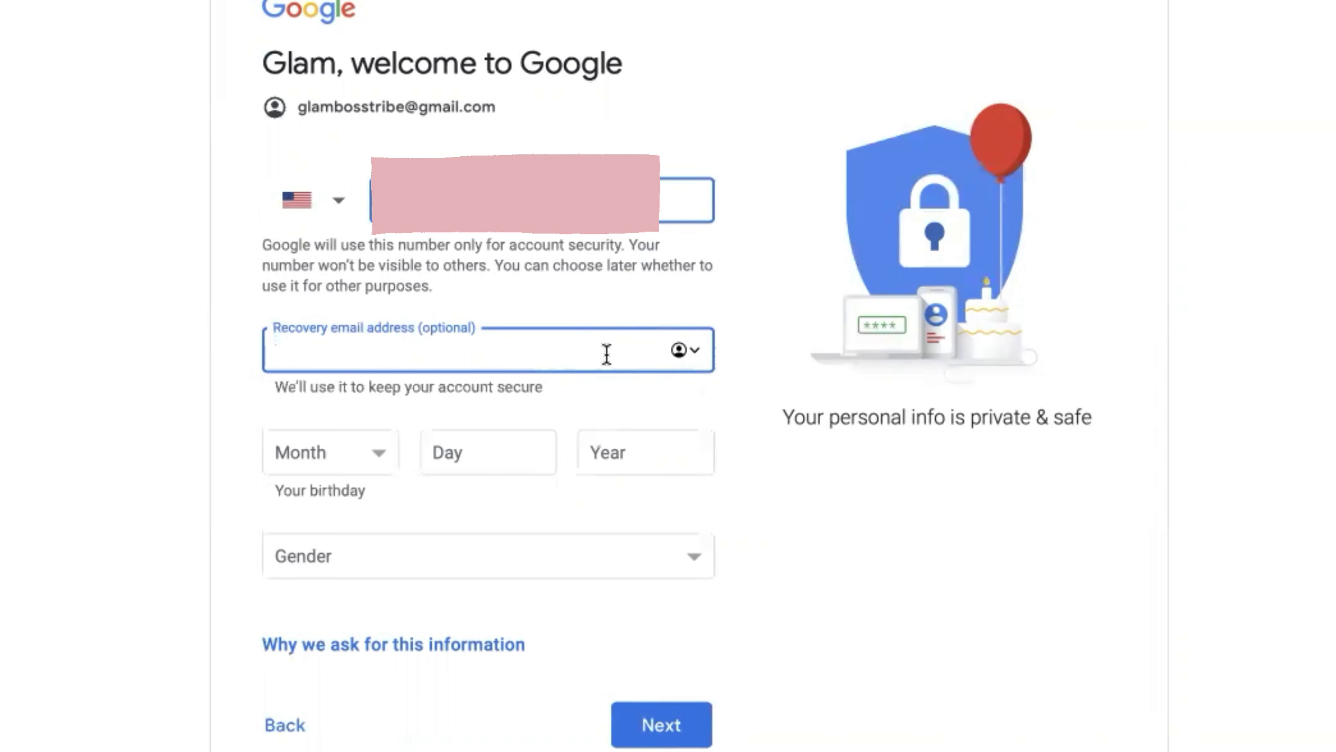
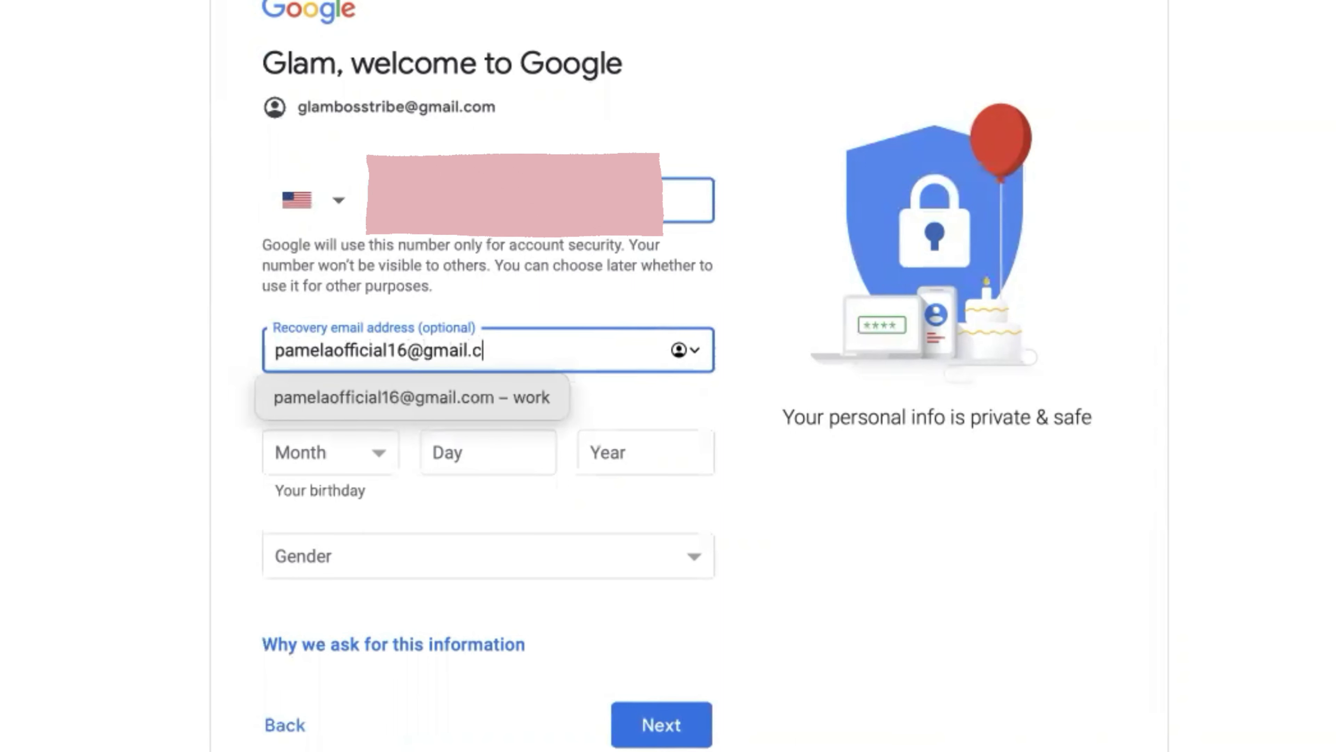
{"action": "left_click", "coordinate": [737, 372]}
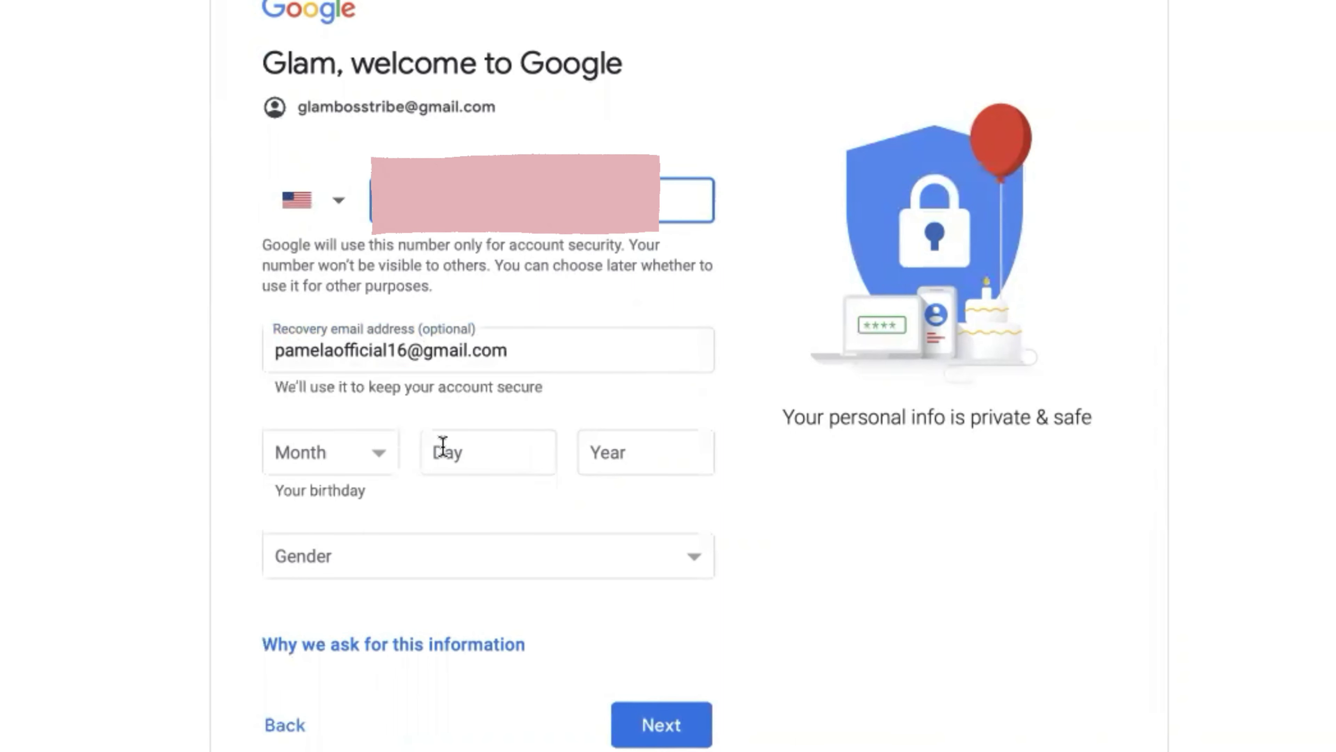
{"action": "left_click", "coordinate": [362, 462]}
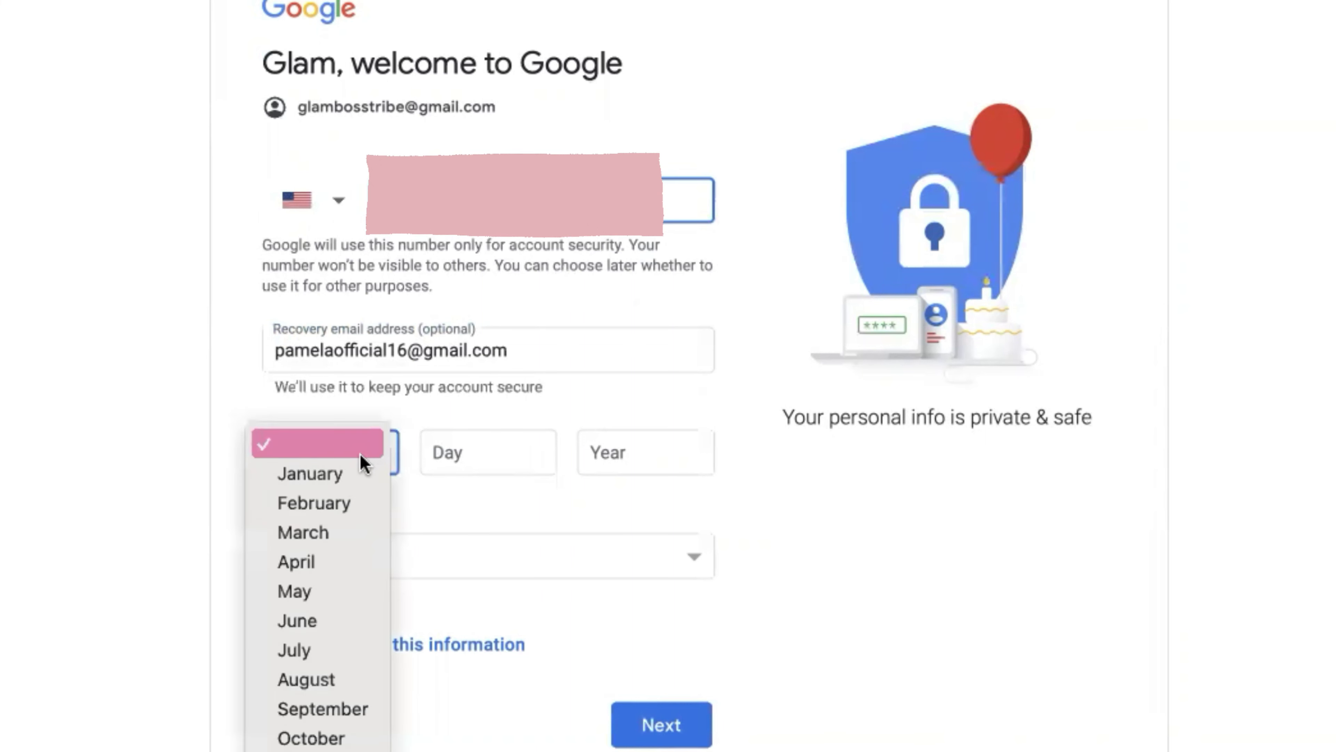
{"action": "left_click", "coordinate": [342, 620]}
{"action": "left_click", "coordinate": [482, 451]}
{"action": "type", "text": "01"}
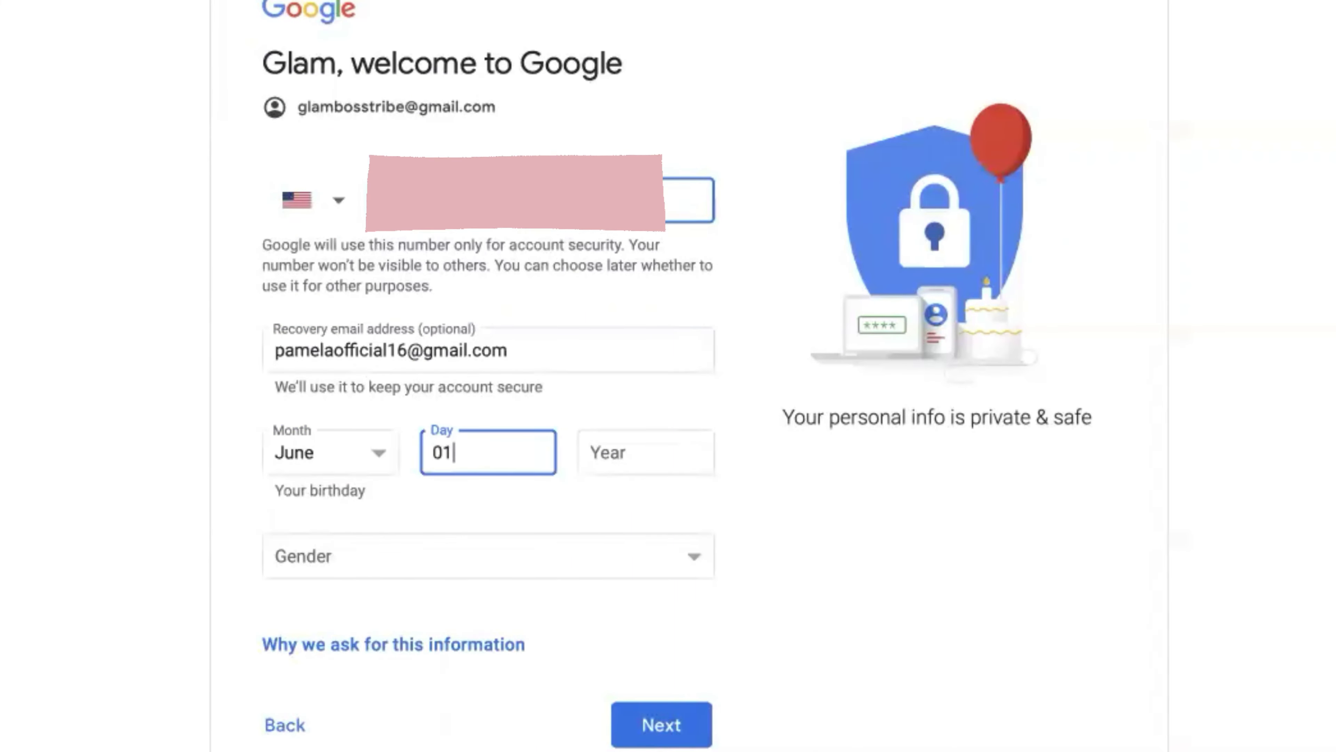
{"action": "left_click", "coordinate": [593, 462]}
{"action": "type", "text": "1991"}
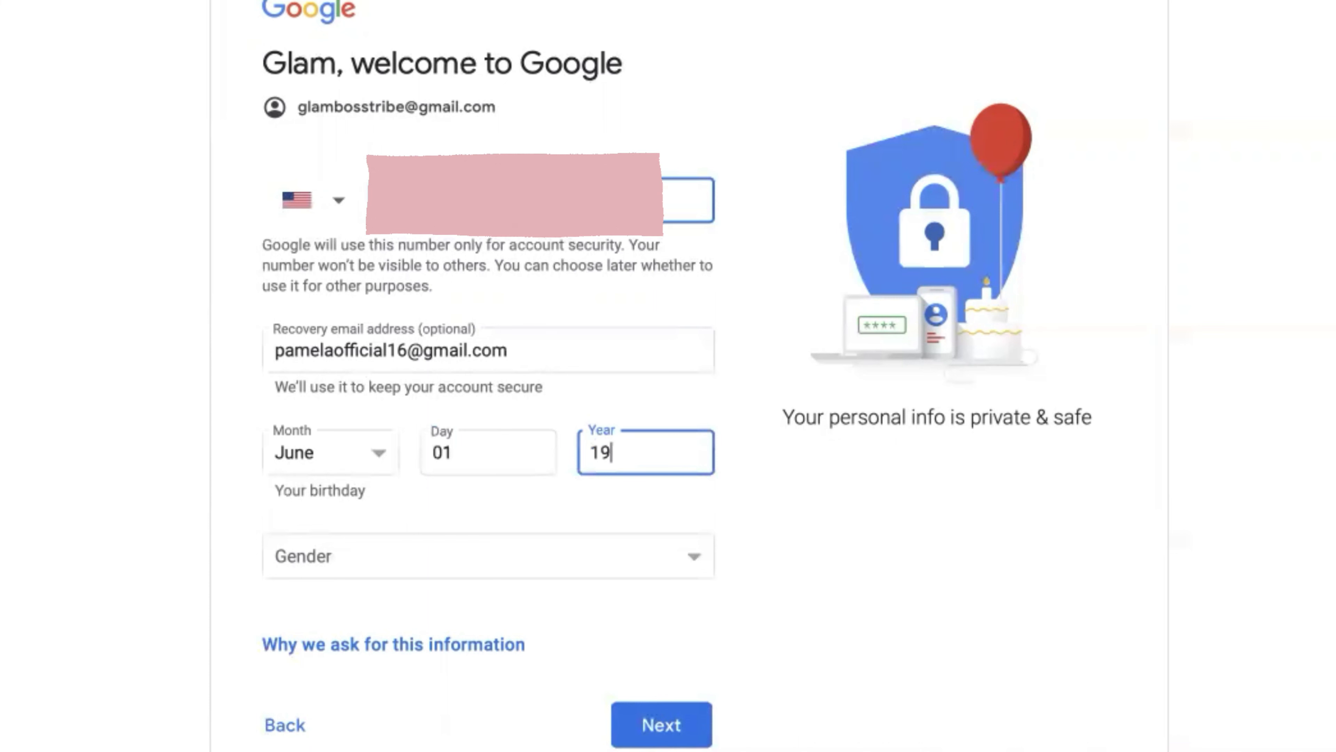
{"action": "left_click", "coordinate": [561, 552]}
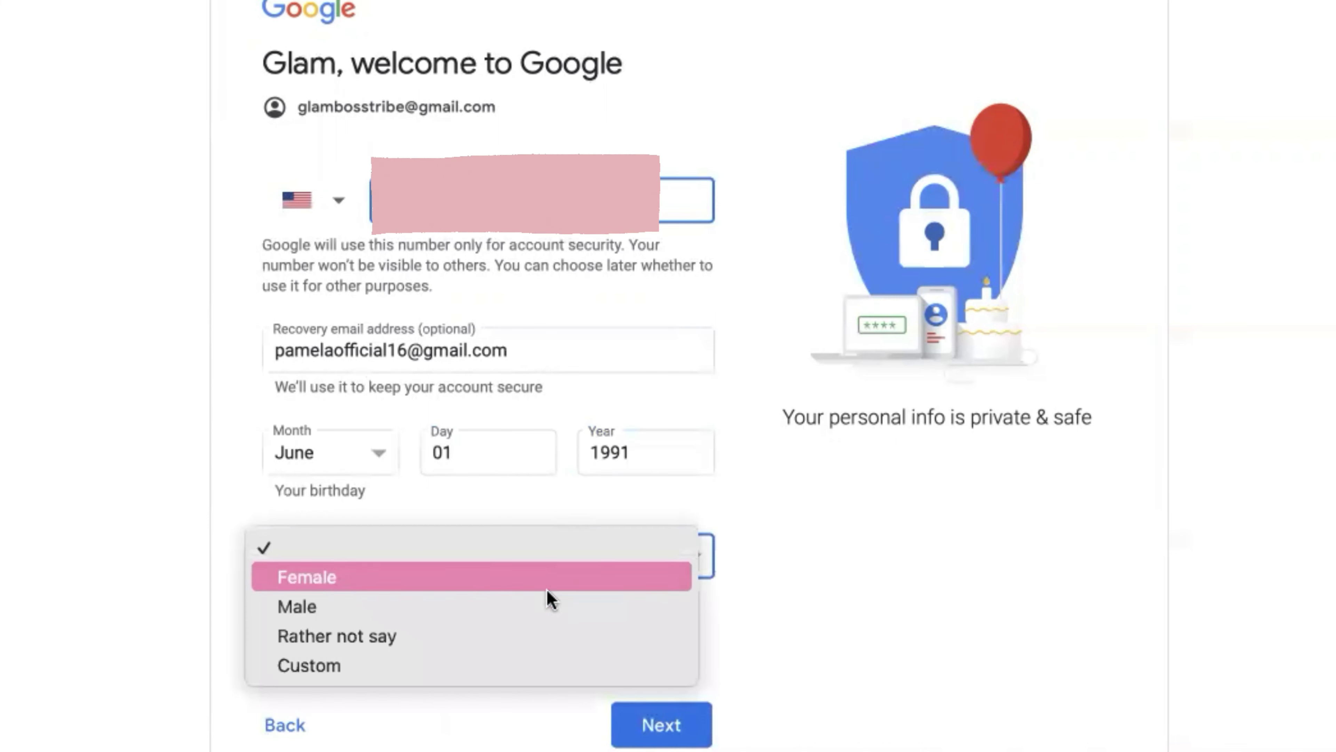
{"action": "left_click", "coordinate": [561, 587]}
{"action": "left_click", "coordinate": [813, 605]}
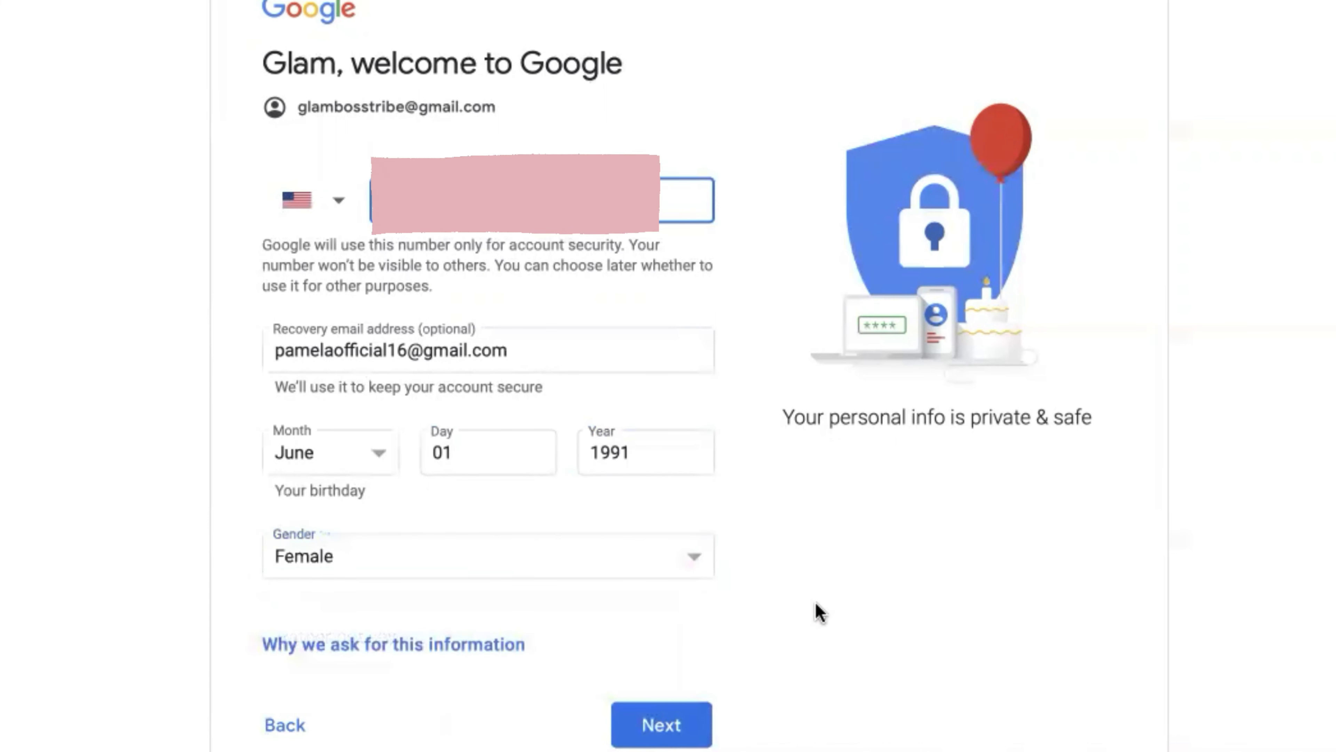
{"action": "left_click", "coordinate": [661, 725]}
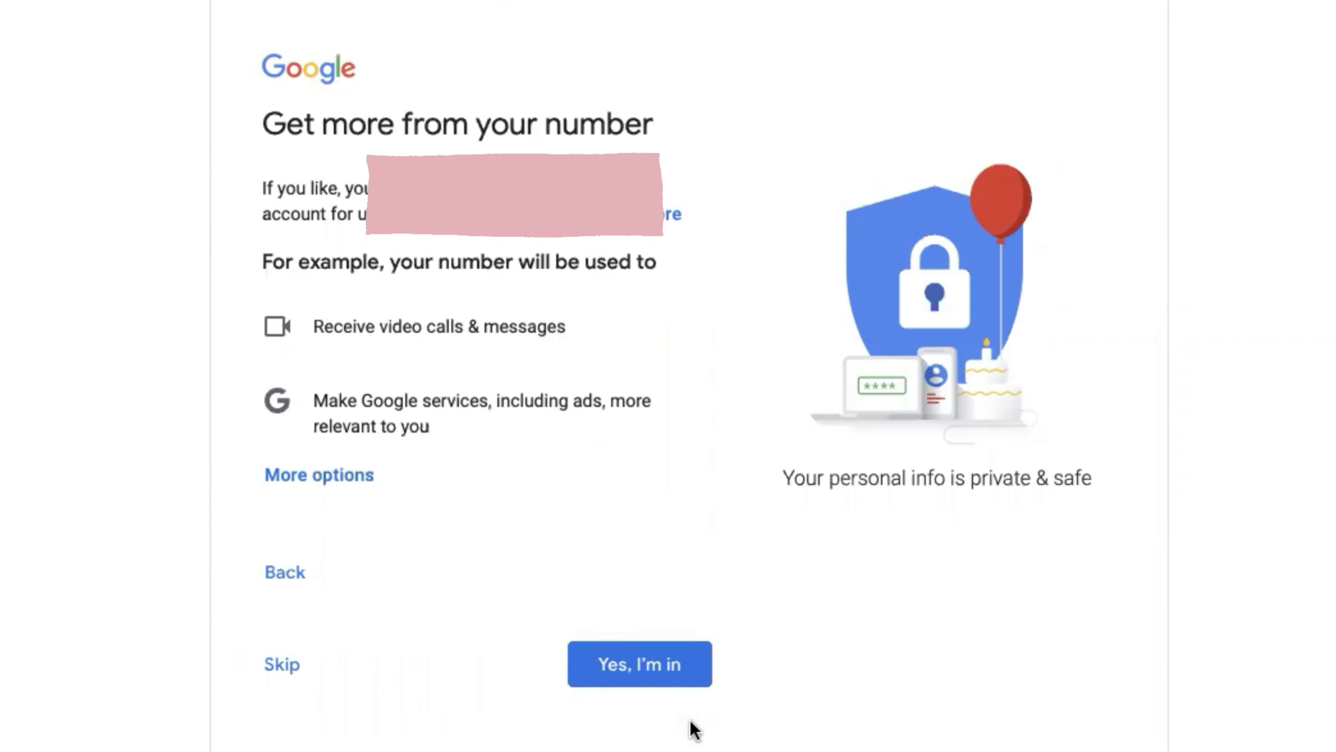
Step: Accept extra phone-number uses and clear the loading and Chrome prompts to reach the inbox
{"action": "left_click", "coordinate": [660, 670]}
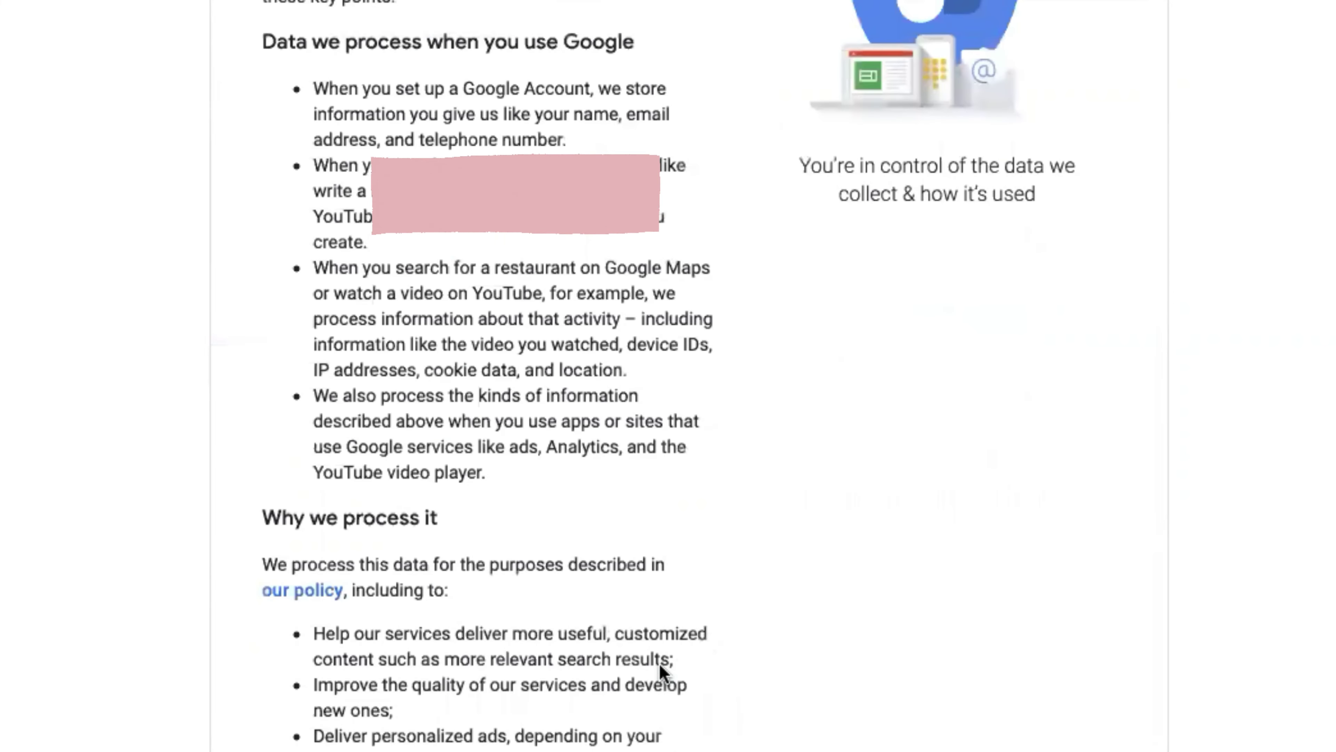
{"action": "scroll", "coordinate": [660, 665], "scroll_direction": "down", "scroll_amount": 10}
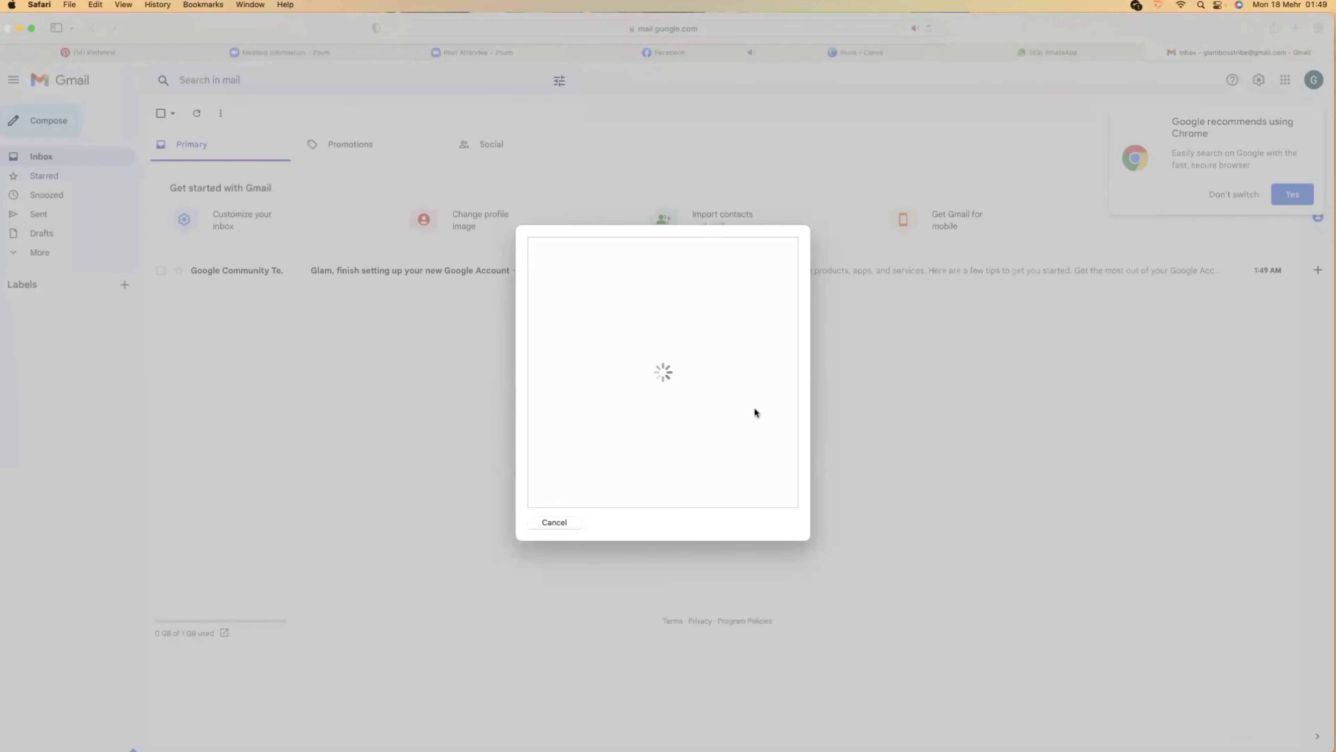
{"action": "left_click", "coordinate": [570, 523]}
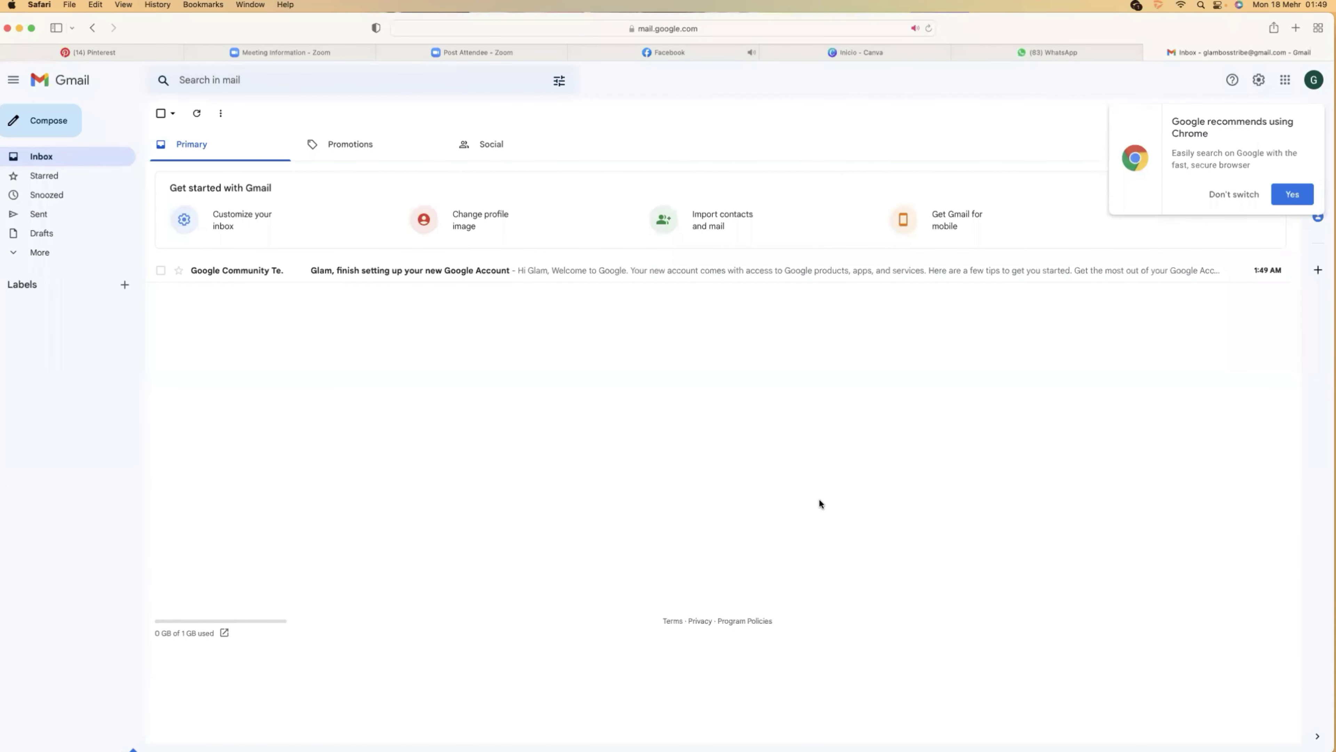
{"action": "left_click", "coordinate": [1294, 193]}
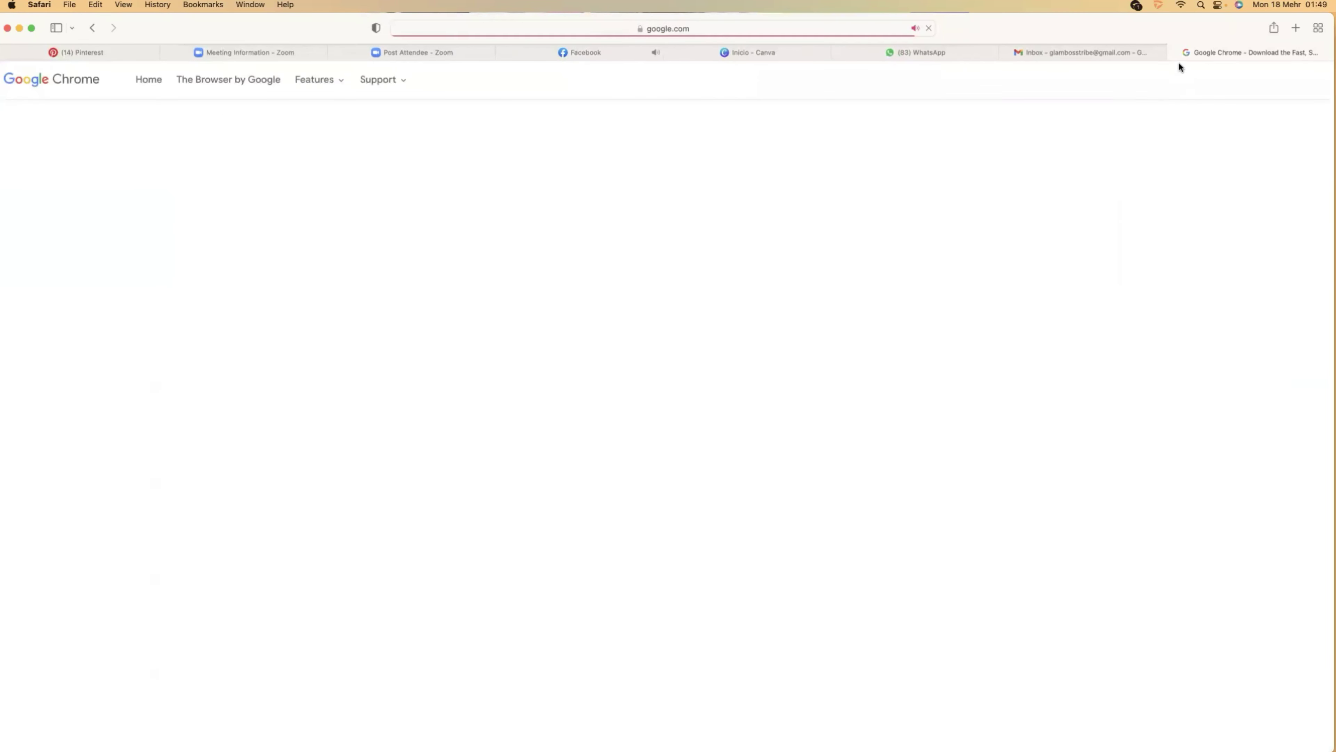
{"action": "left_click", "coordinate": [1174, 51]}
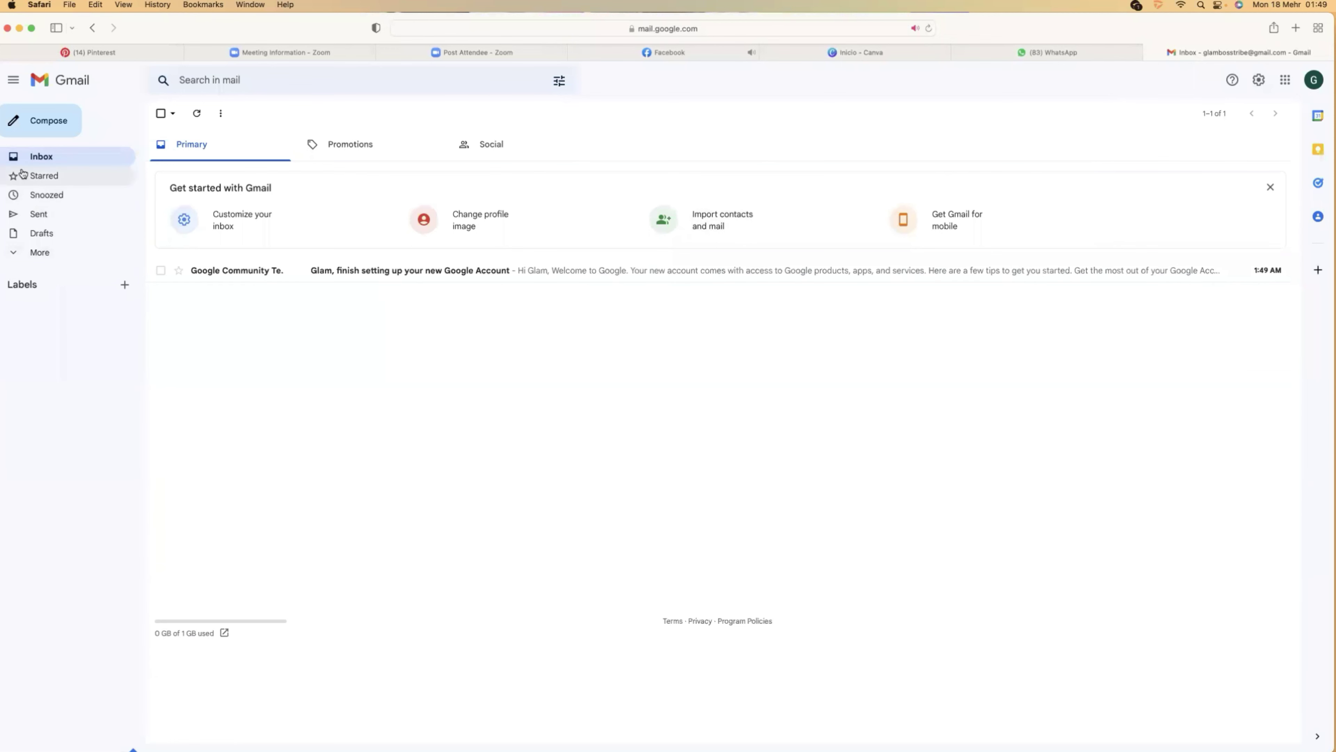
Step: Browse the Starred, Sent and Inbox folders and check the account details panel
{"action": "left_click", "coordinate": [69, 180]}
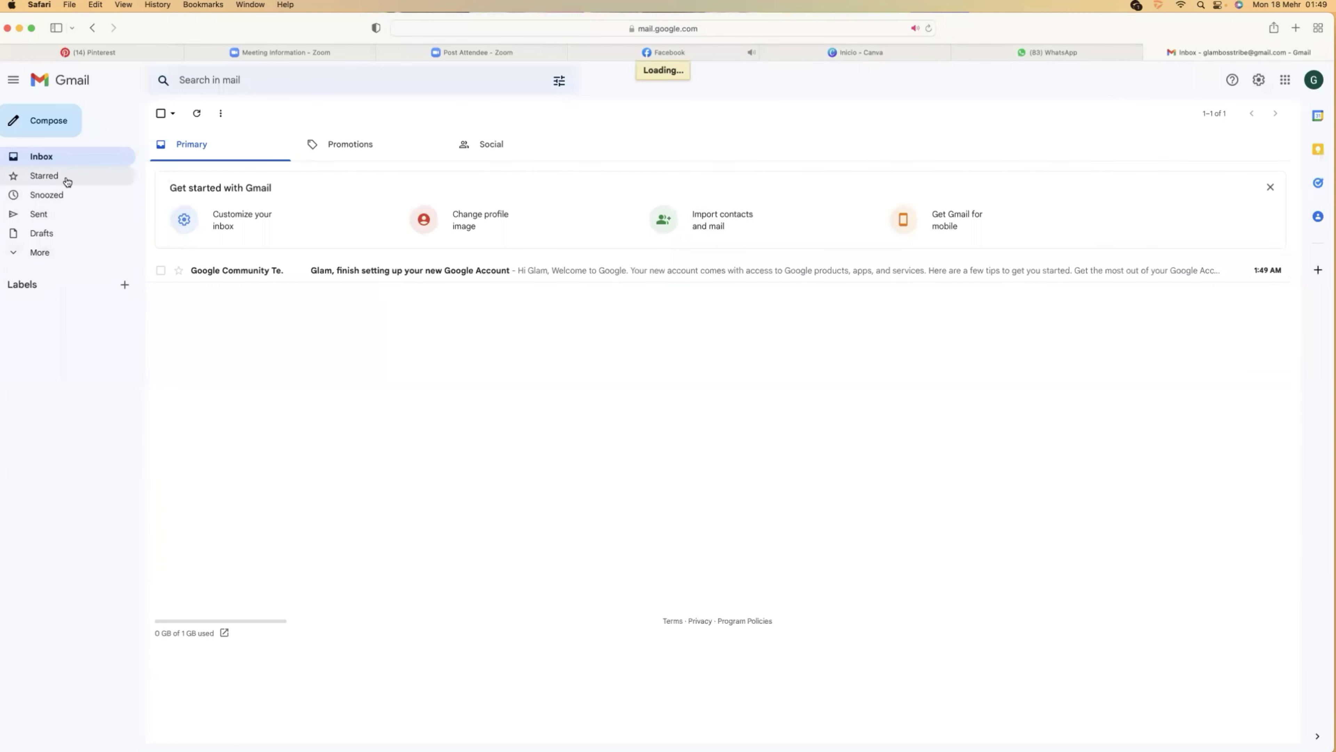
{"action": "left_click", "coordinate": [56, 213]}
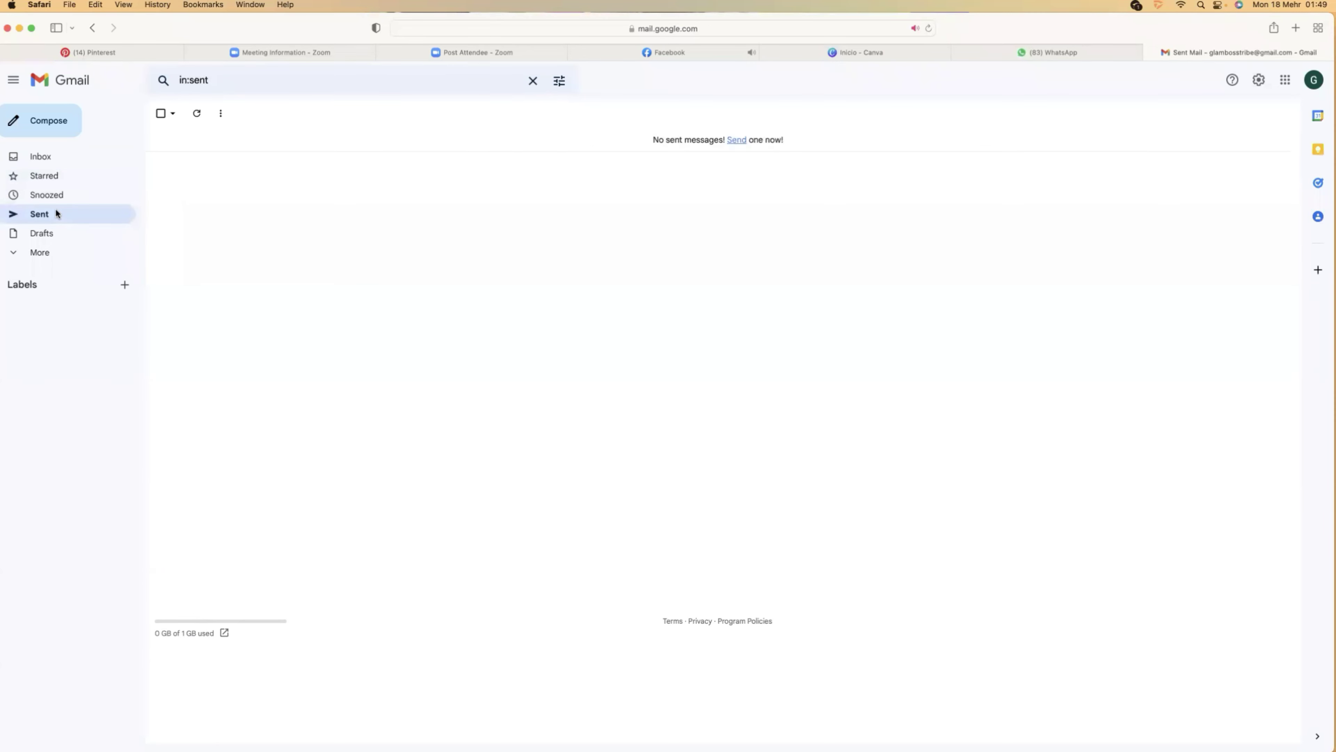
{"action": "left_click", "coordinate": [33, 158]}
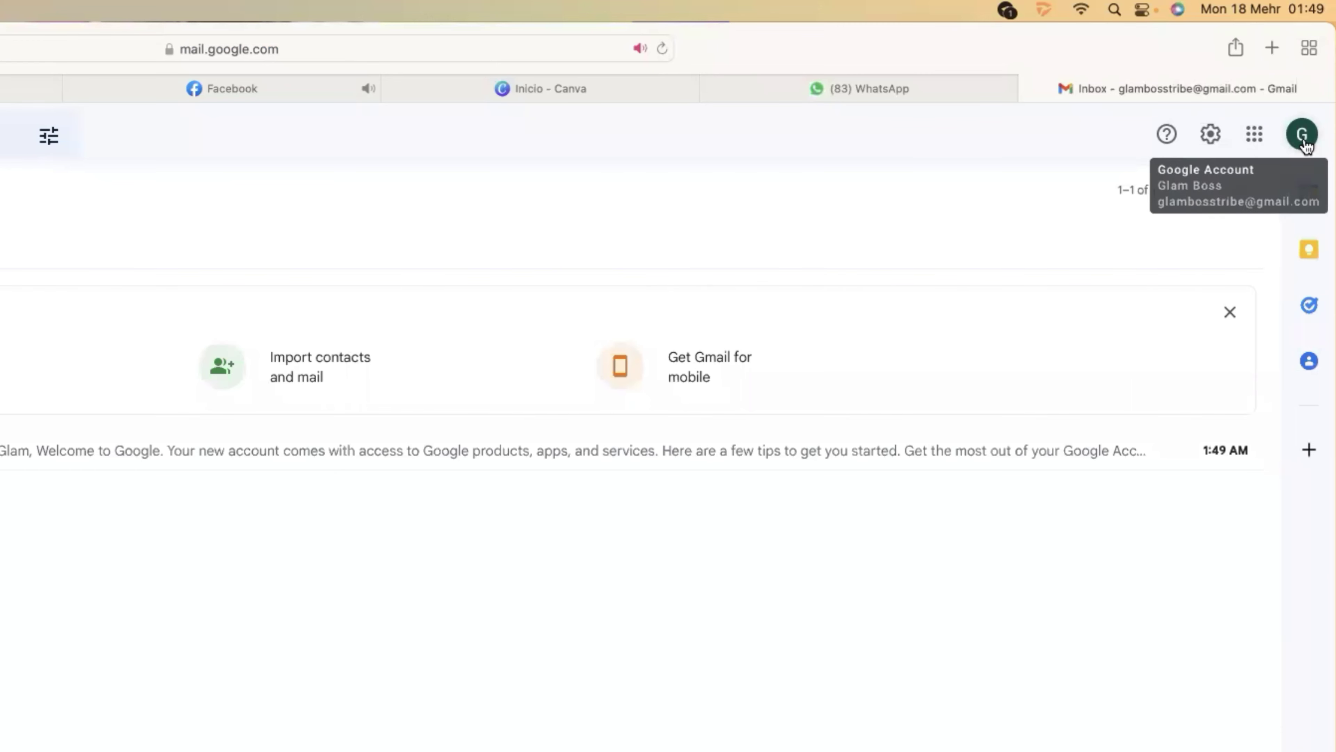
{"action": "left_click", "coordinate": [1305, 141]}
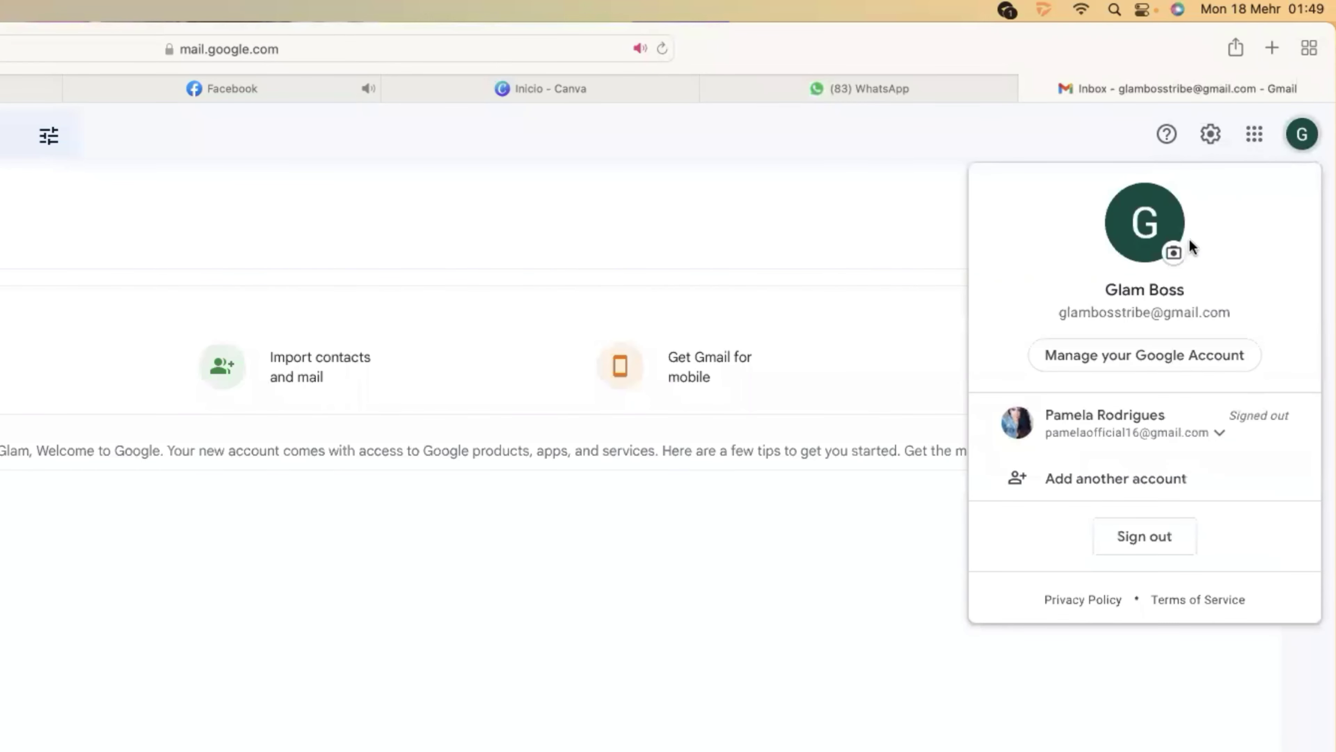
{"action": "left_click_drag", "start_coordinate": [1111, 289], "coordinate": [1219, 289]}
{"action": "left_click_drag", "start_coordinate": [1144, 312], "coordinate": [1228, 310]}
{"action": "left_click", "coordinate": [1241, 292]}
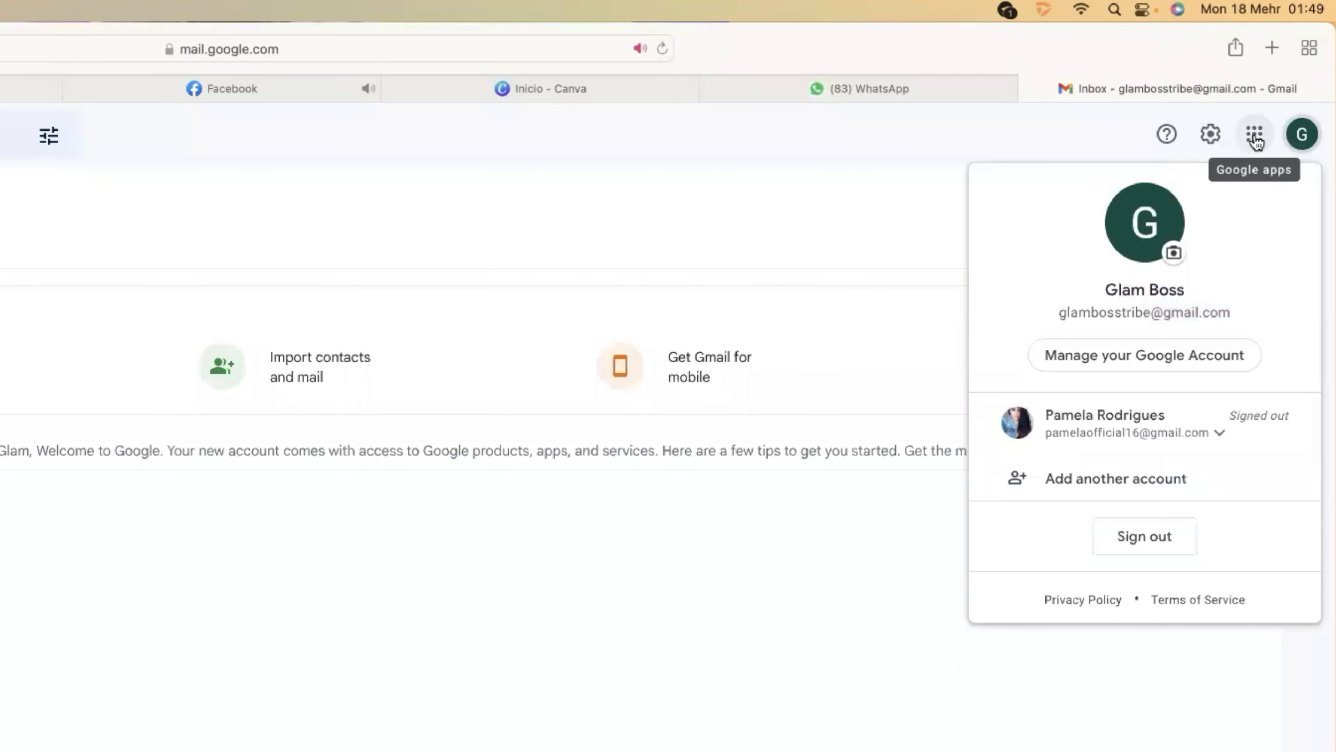
Step: Show the Google apps launcher scrolled down until Forms is visible
{"action": "left_click", "coordinate": [1256, 138]}
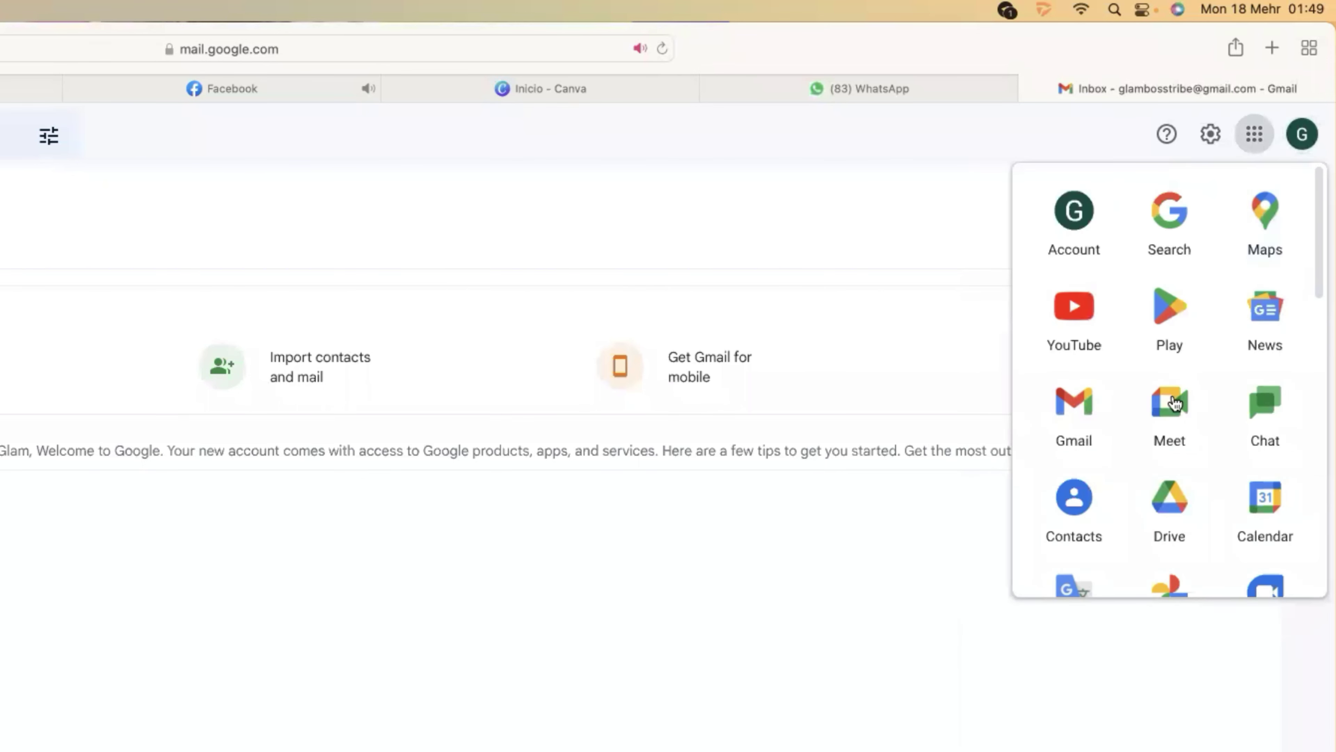
{"action": "scroll", "coordinate": [1176, 401], "scroll_direction": "down", "scroll_amount": 5}
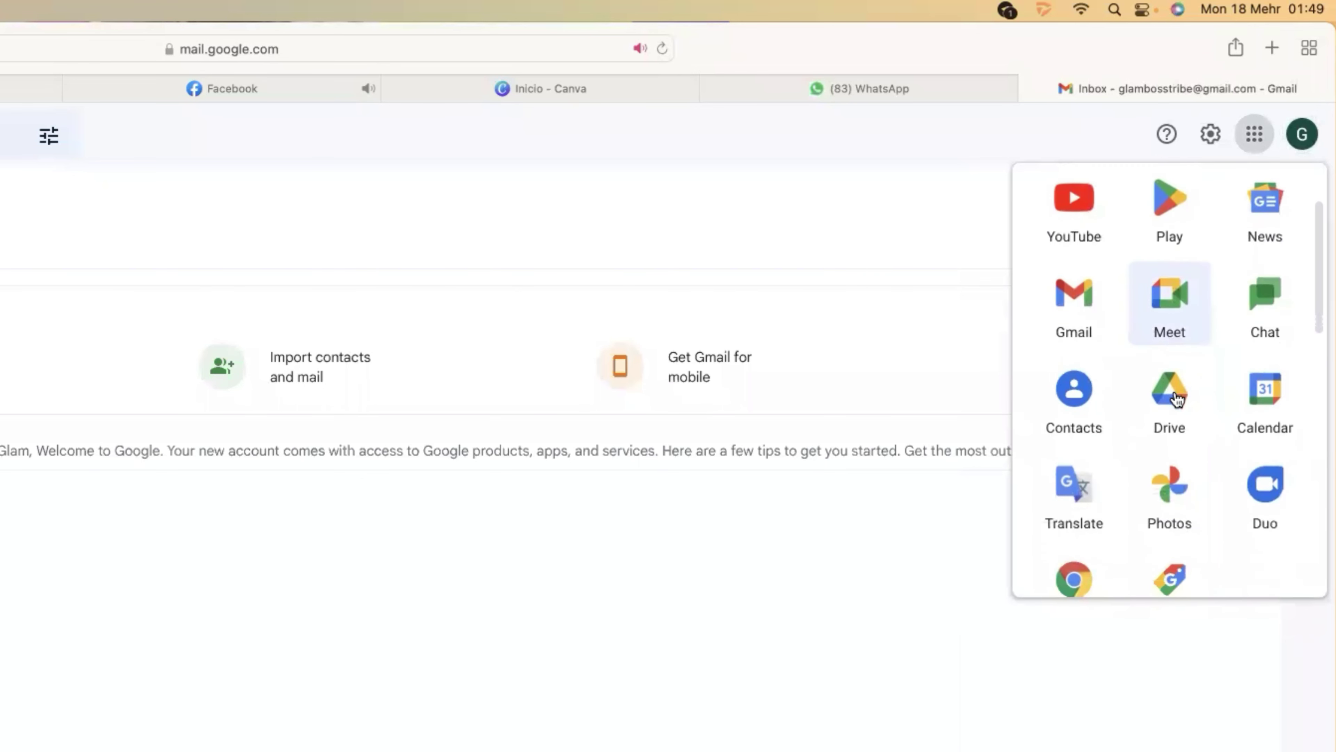
{"action": "scroll", "coordinate": [1205, 285], "scroll_direction": "down", "scroll_amount": 1}
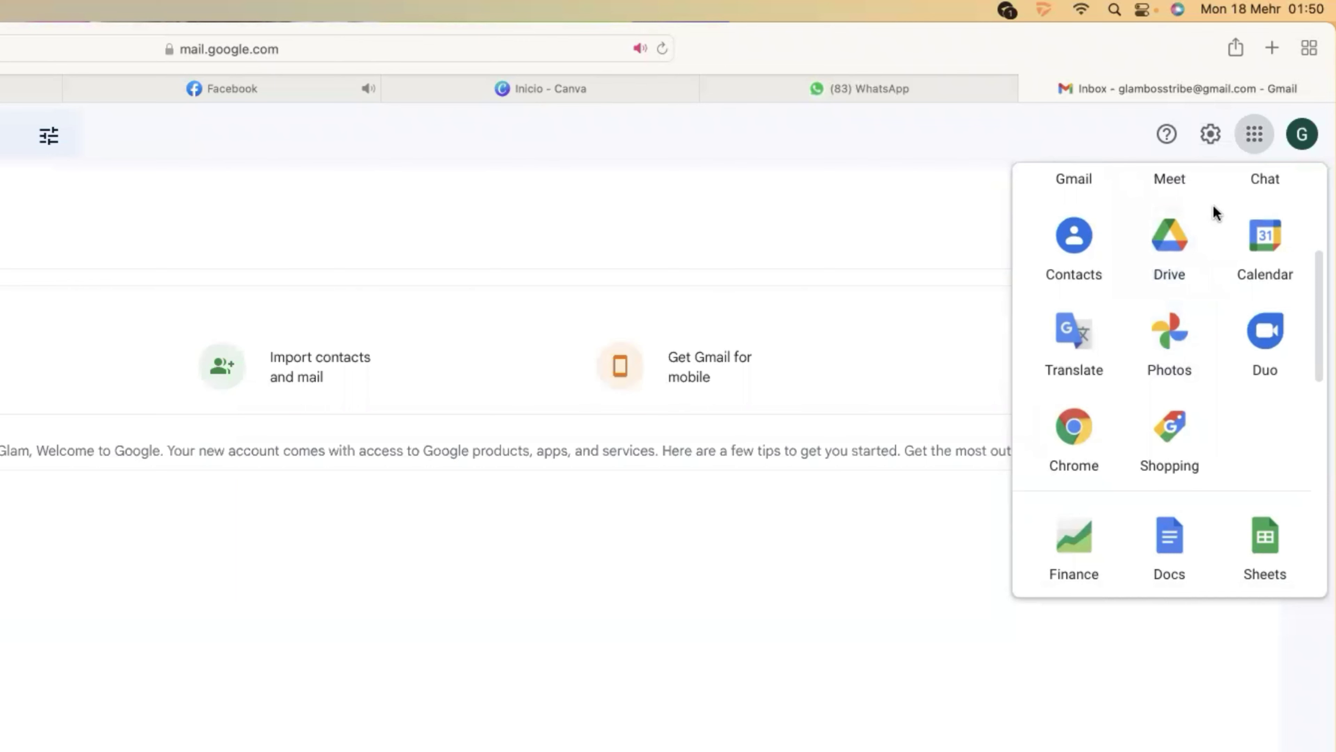
{"action": "scroll", "coordinate": [1215, 213], "scroll_direction": "up", "scroll_amount": 5}
{"action": "scroll", "coordinate": [1216, 214], "scroll_direction": "down", "scroll_amount": 10}
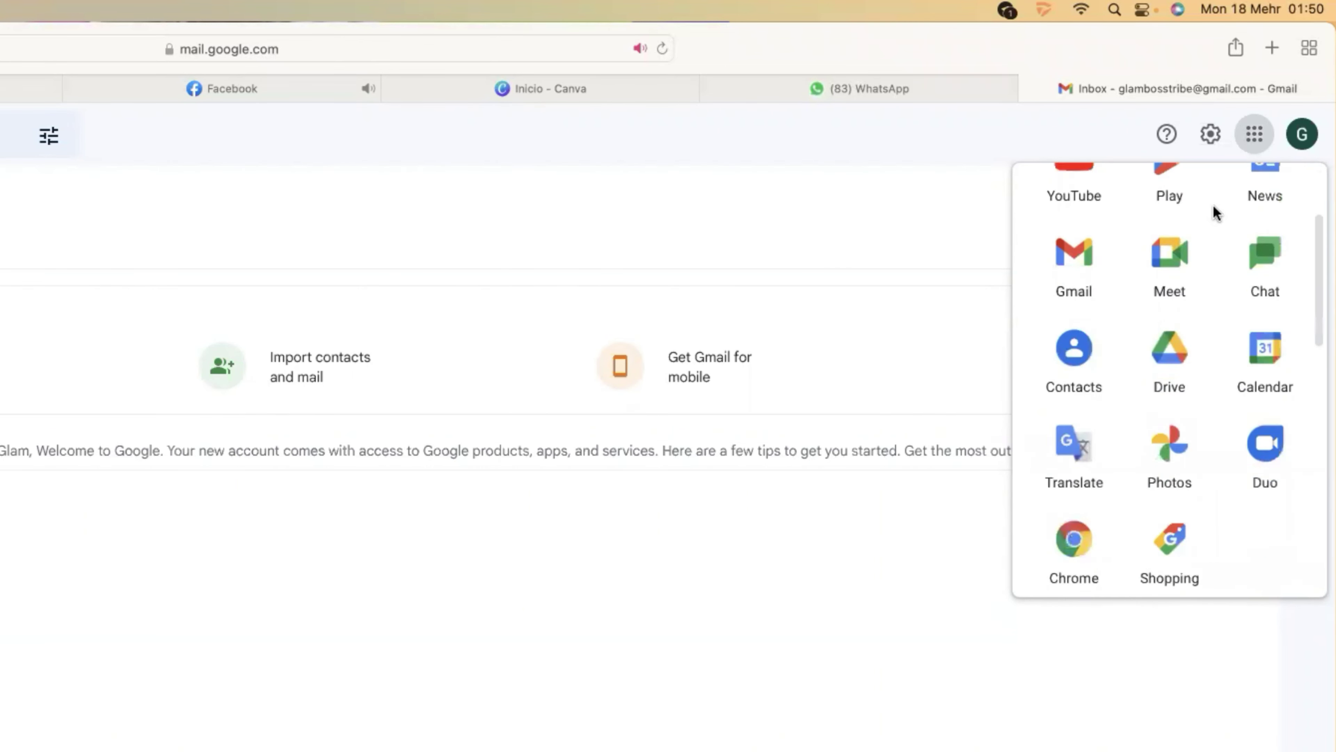
{"action": "scroll", "coordinate": [1215, 213], "scroll_direction": "up", "scroll_amount": 1}
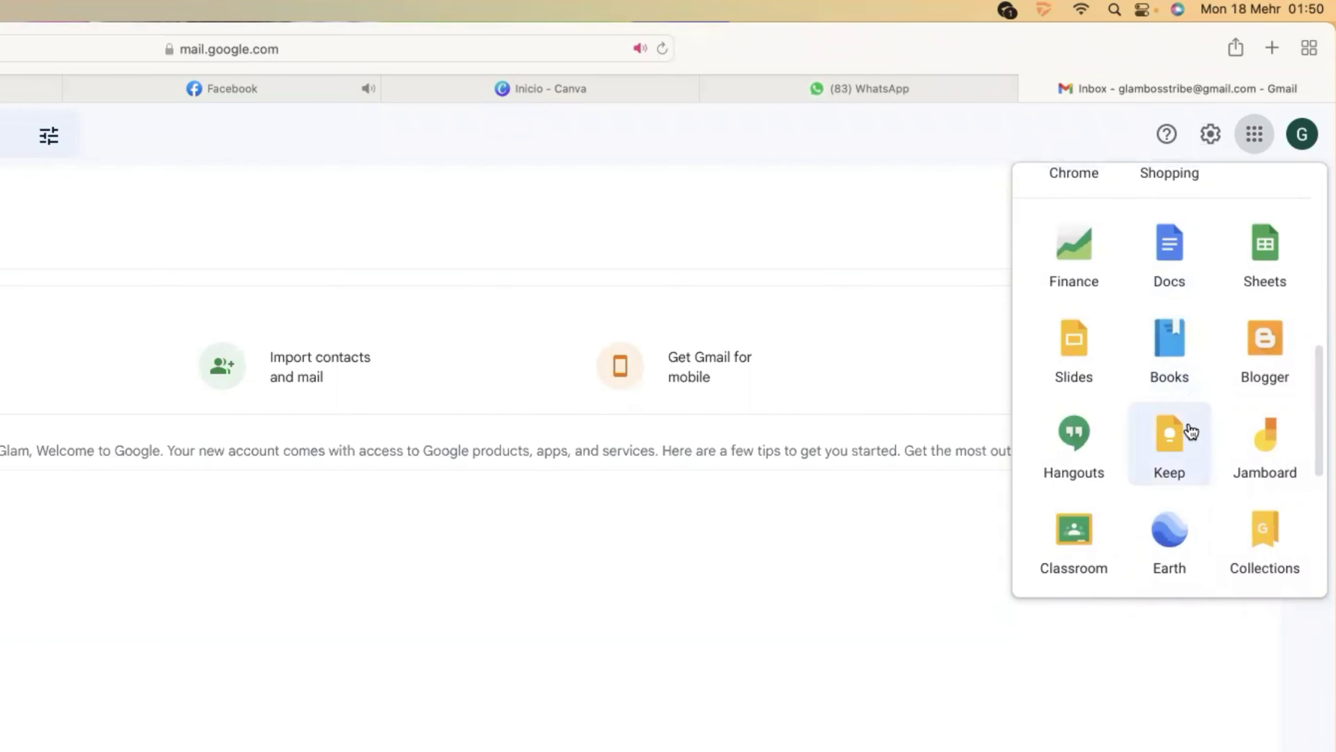
{"action": "scroll", "coordinate": [1191, 430], "scroll_direction": "down", "scroll_amount": 5}
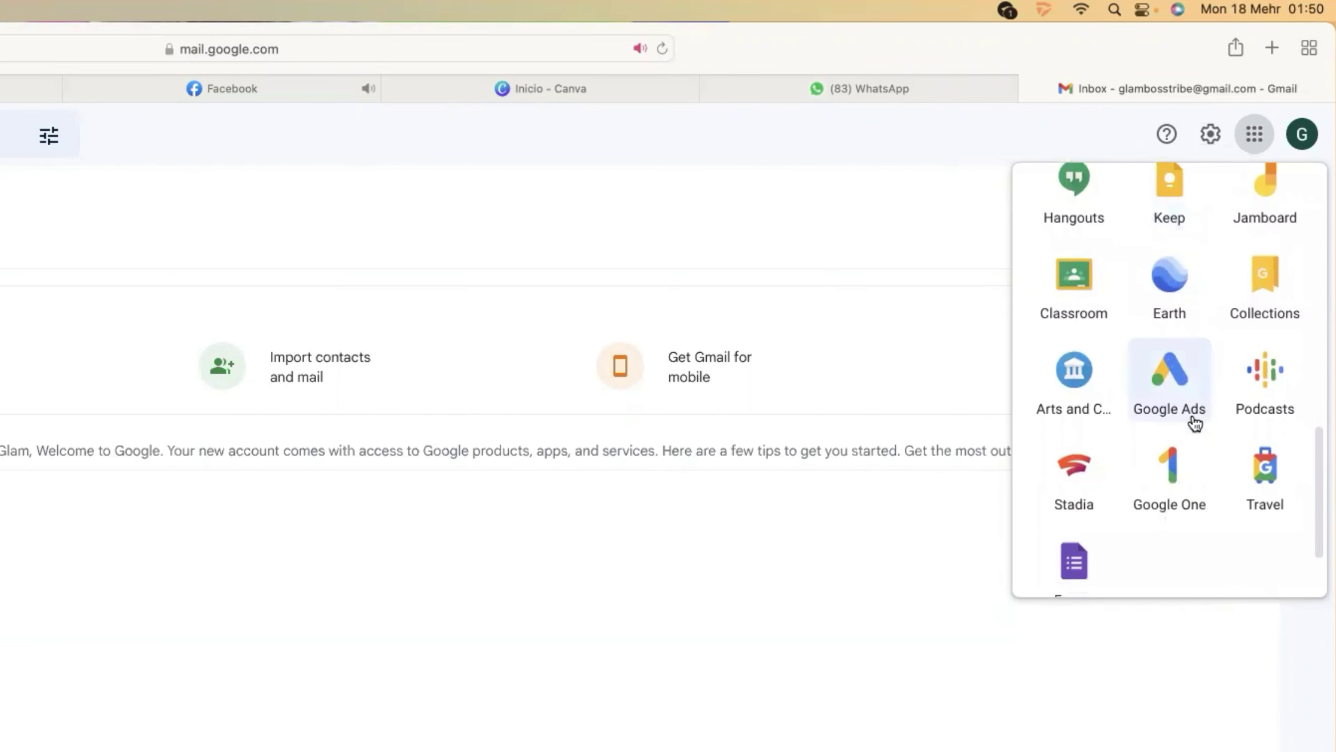
{"action": "scroll", "coordinate": [1196, 423], "scroll_direction": "down", "scroll_amount": 2}
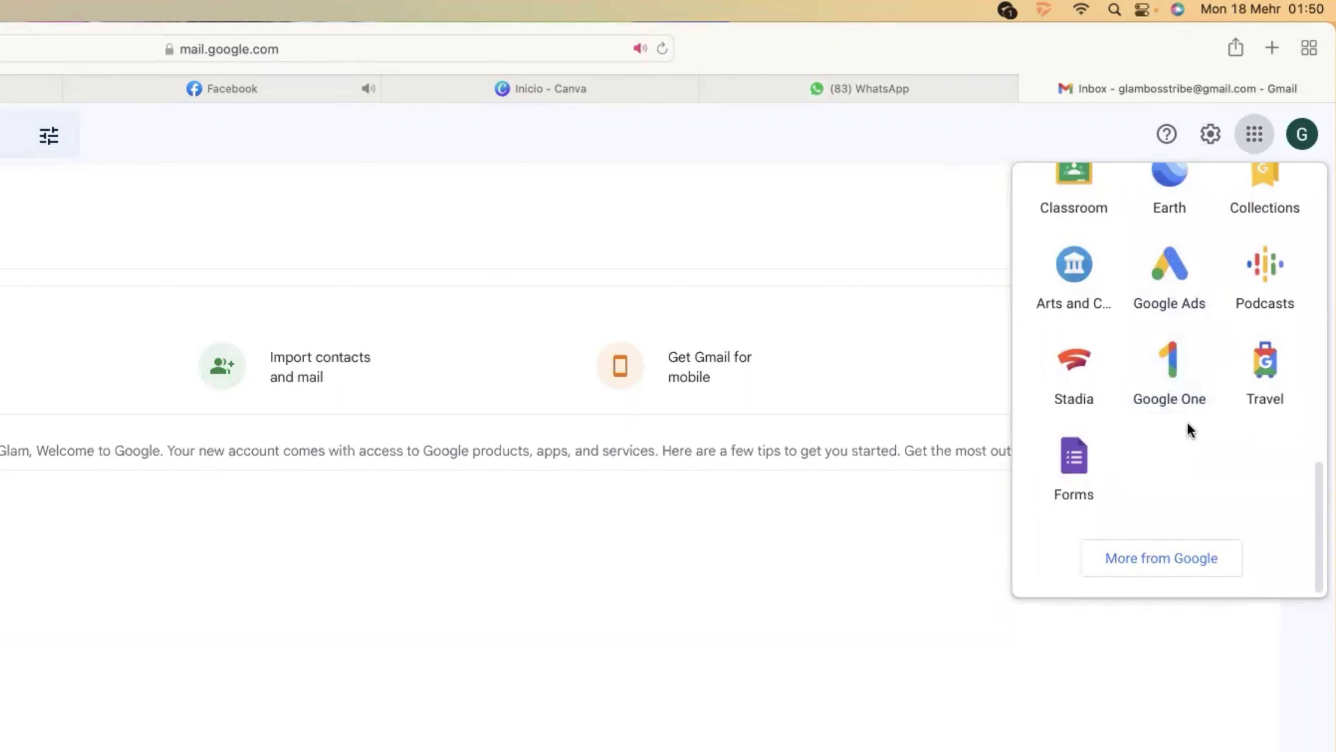
{"action": "scroll", "coordinate": [1190, 429], "scroll_direction": "up", "scroll_amount": 12}
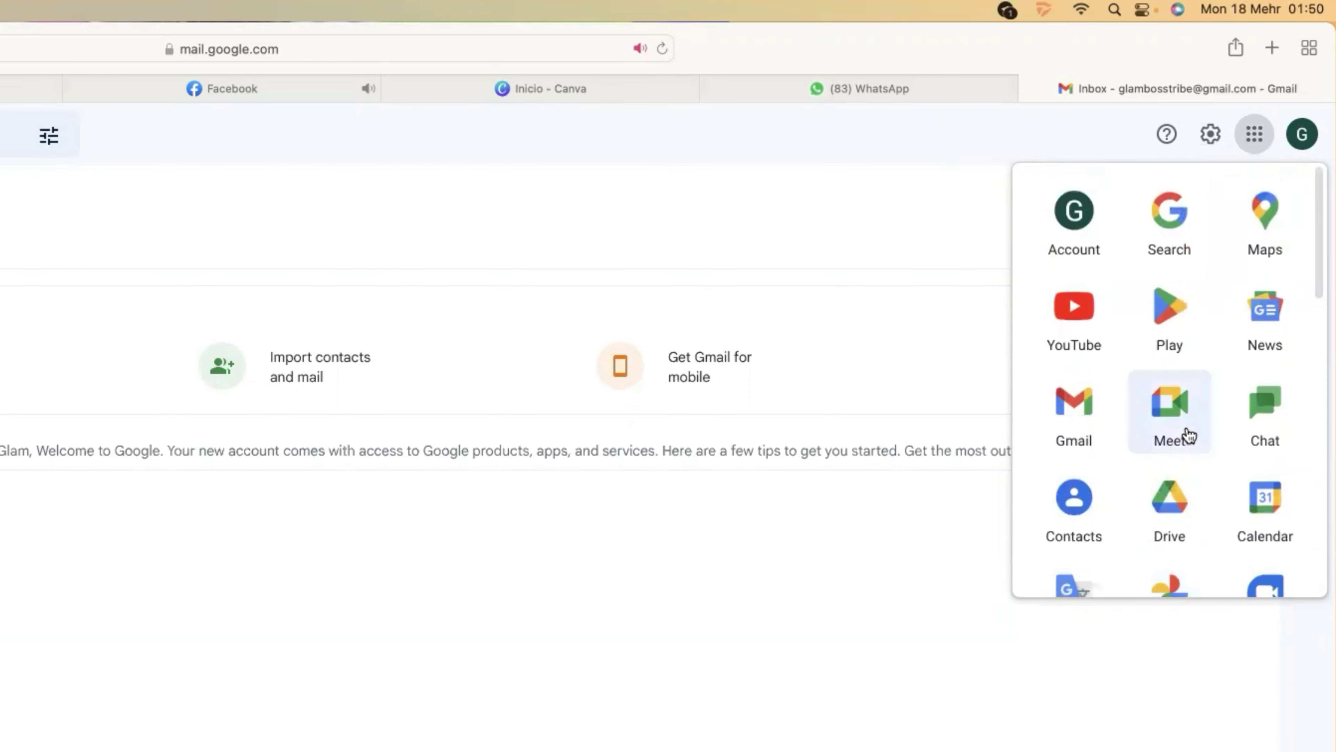
{"action": "scroll", "coordinate": [1184, 436], "scroll_direction": "down", "scroll_amount": 1}
{"action": "scroll", "coordinate": [1210, 410], "scroll_direction": "up", "scroll_amount": 1}
{"action": "scroll", "coordinate": [1162, 430], "scroll_direction": "down", "scroll_amount": 3}
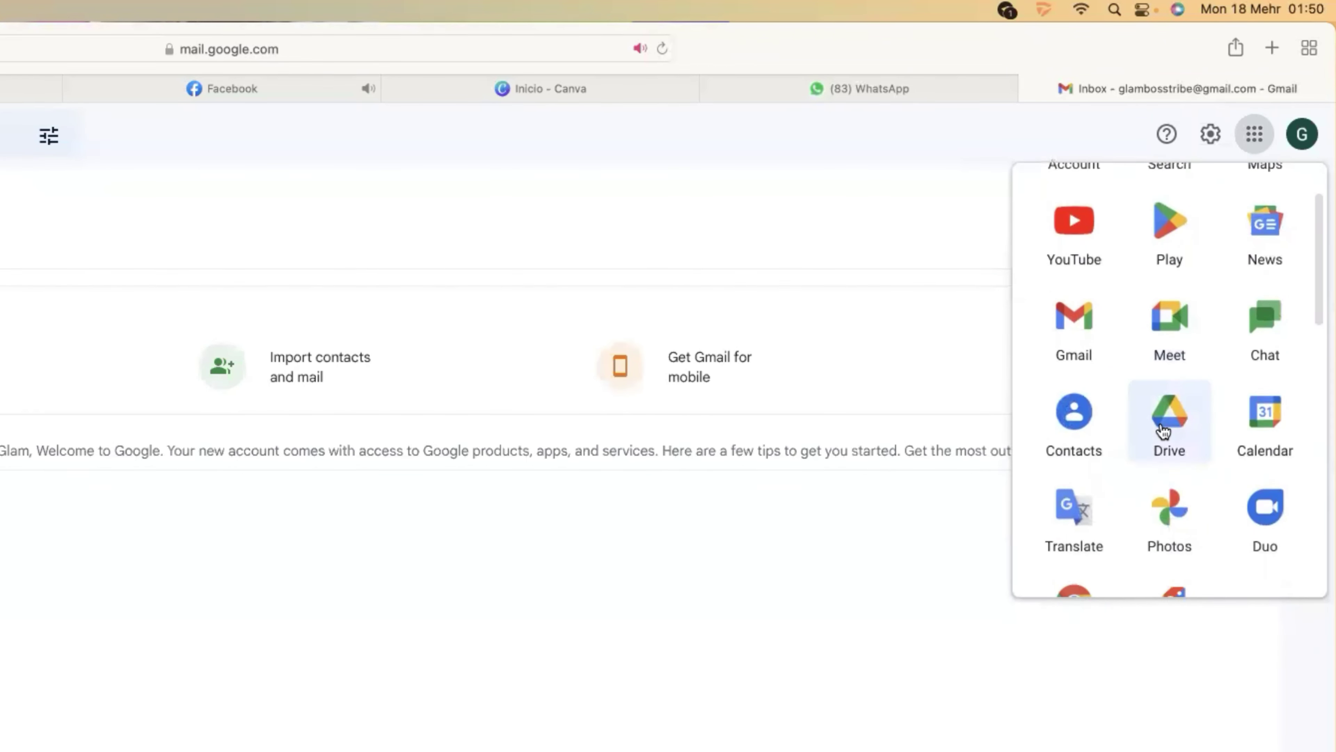
{"action": "scroll", "coordinate": [1163, 431], "scroll_direction": "down", "scroll_amount": 3}
{"action": "scroll", "coordinate": [1163, 431], "scroll_direction": "down", "scroll_amount": 1}
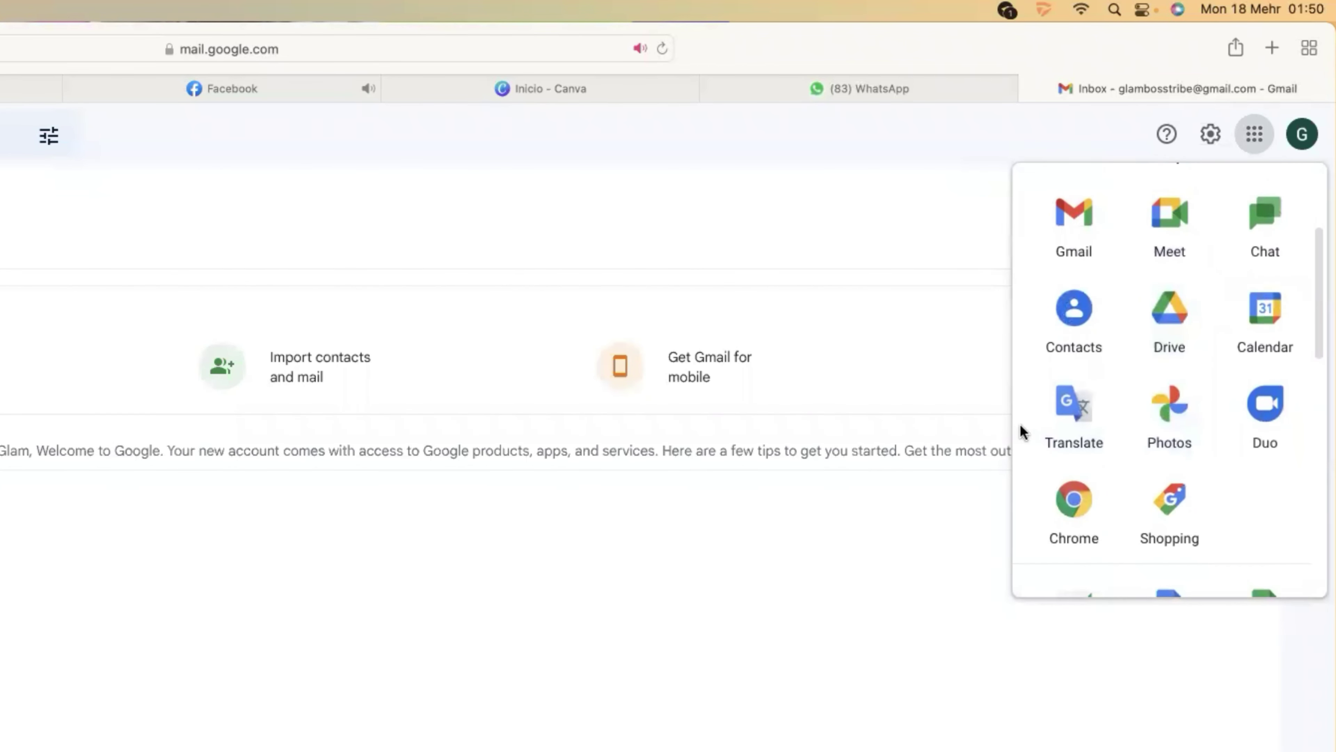
{"action": "scroll", "coordinate": [1238, 501], "scroll_direction": "down", "scroll_amount": 12}
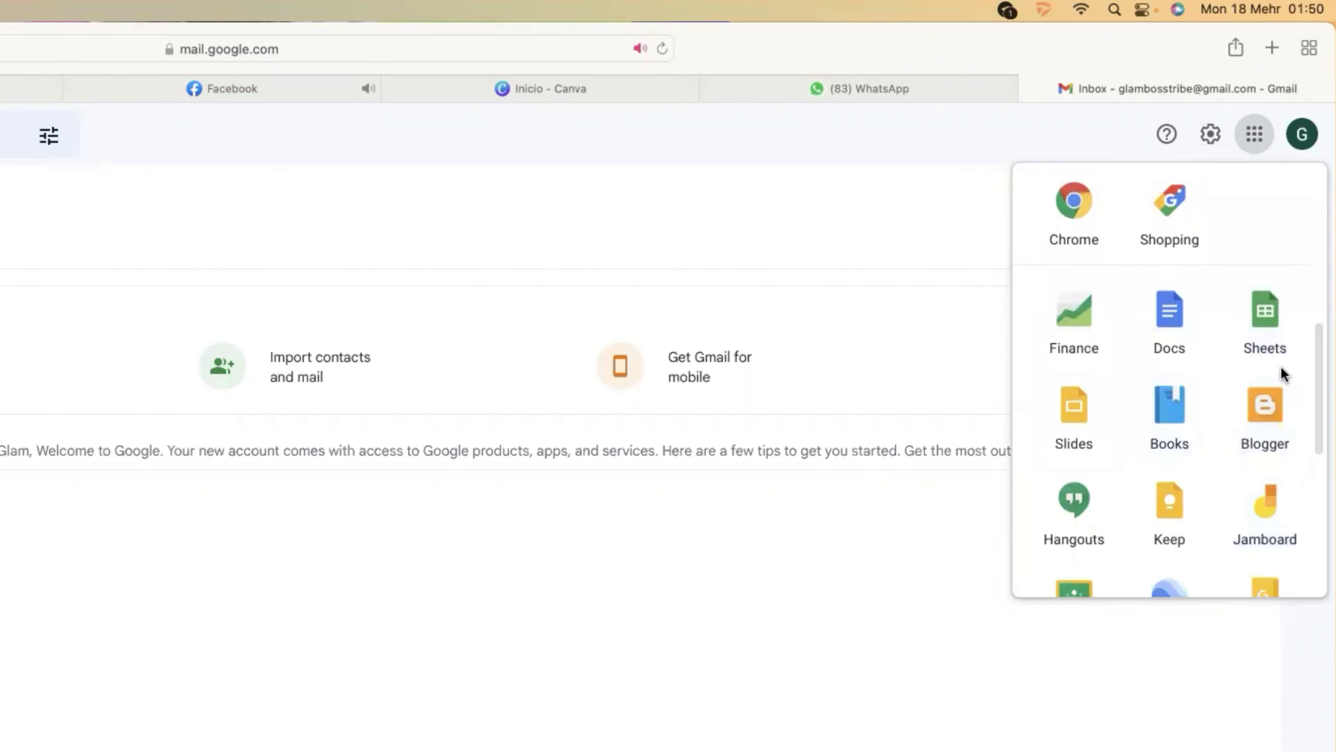
{"action": "scroll", "coordinate": [1169, 537], "scroll_direction": "down", "scroll_amount": 15}
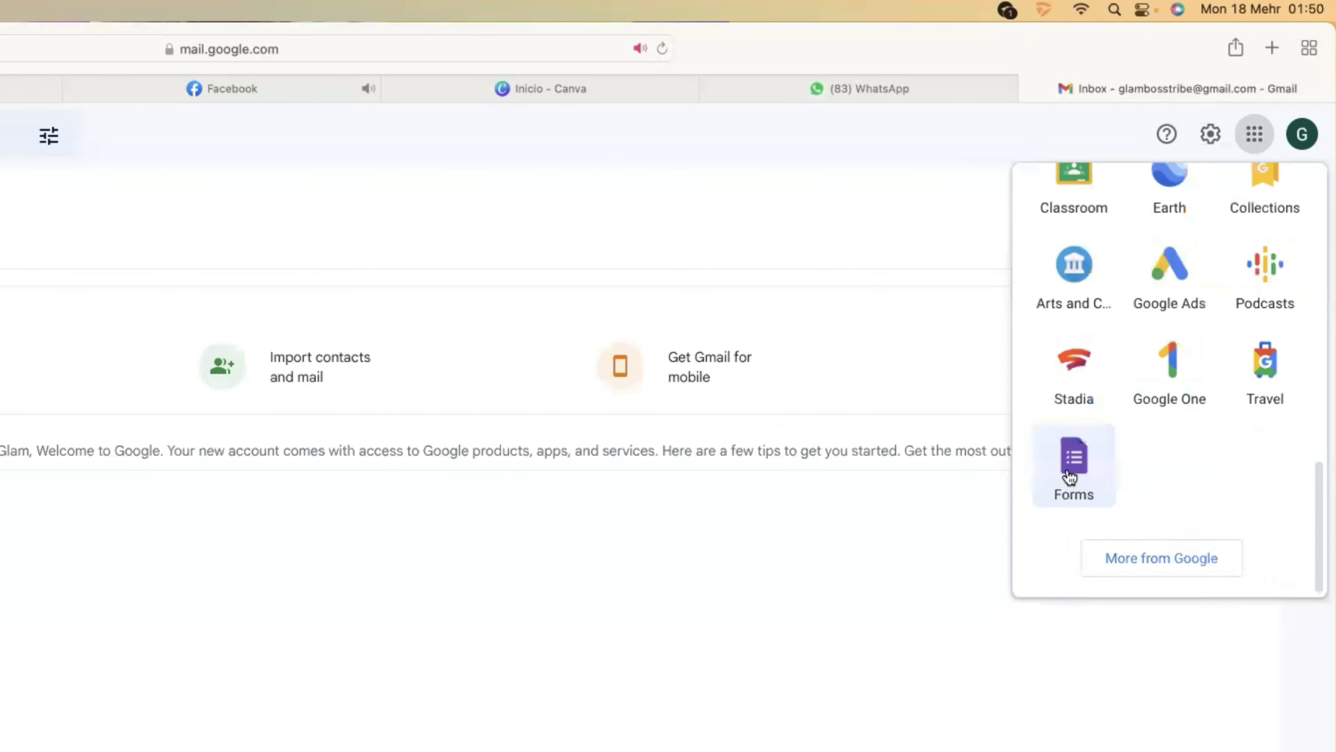
Step: Launch Google Forms and start a new Blank form
{"action": "left_click", "coordinate": [1073, 463]}
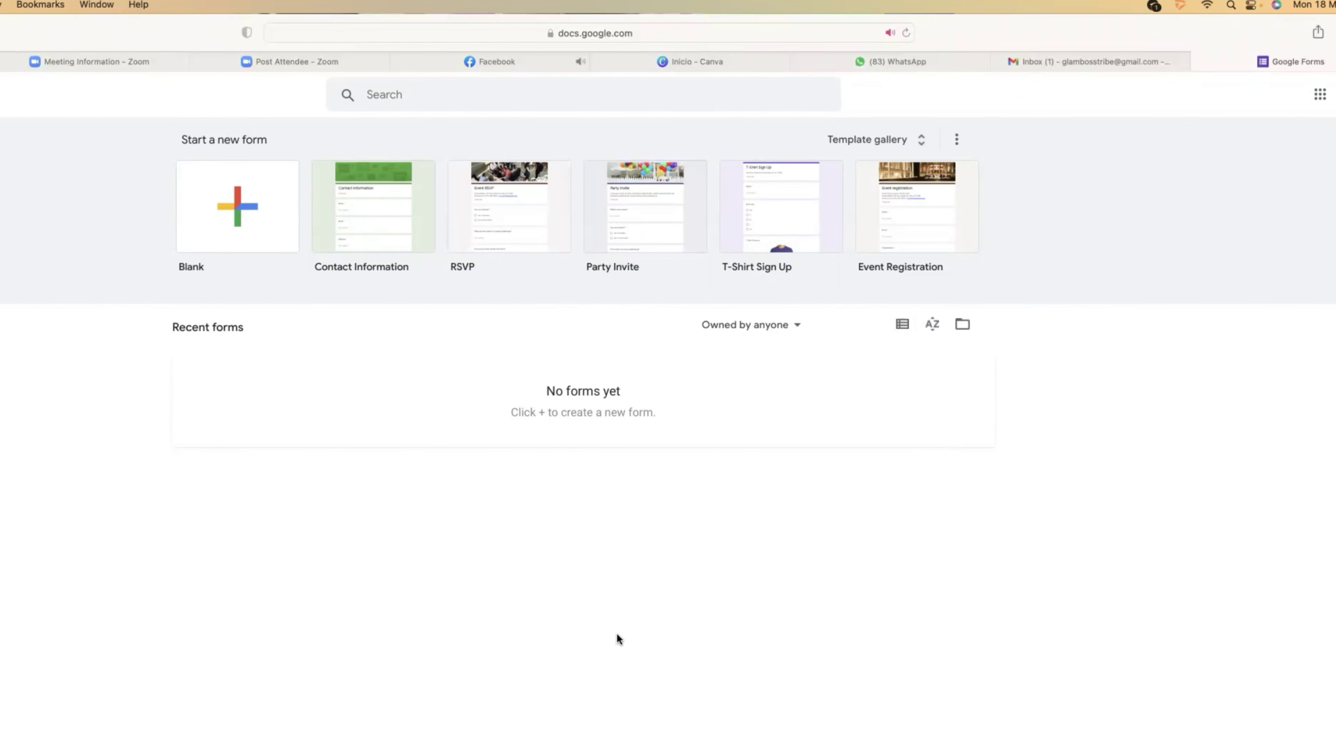
{"action": "left_click", "coordinate": [238, 217]}
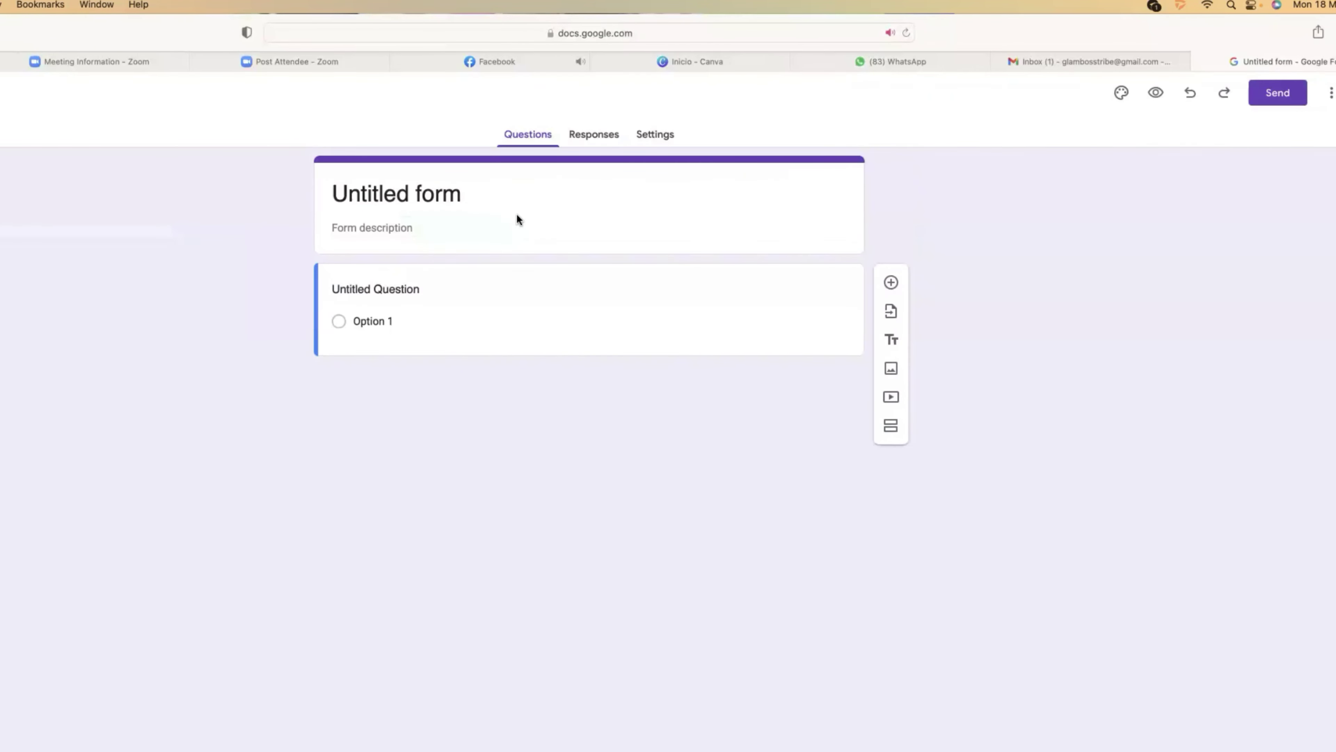
Step: Replace the 'Untitled form' title with TRABAJA CONMIGO
{"action": "left_click", "coordinate": [505, 191]}
{"action": "left_click_drag", "start_coordinate": [506, 191], "coordinate": [301, 181]}
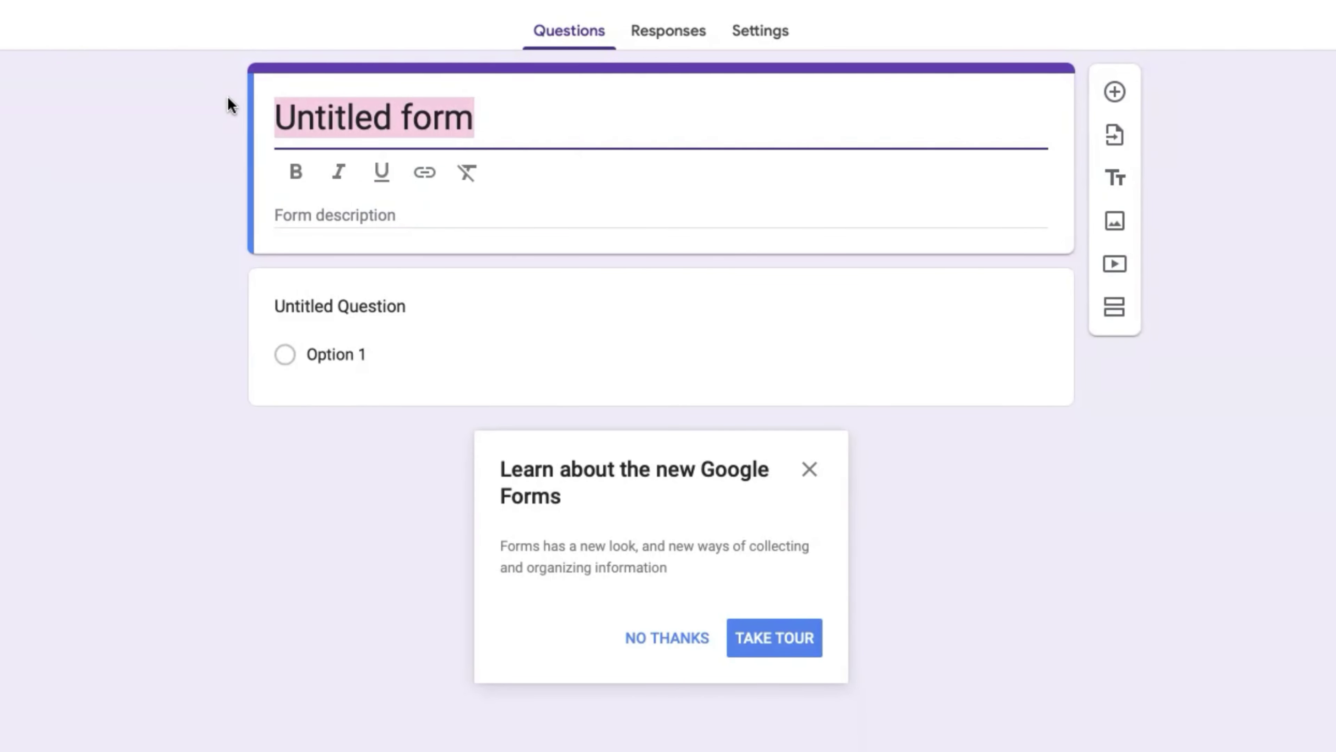
{"action": "type", "text": "UN"}
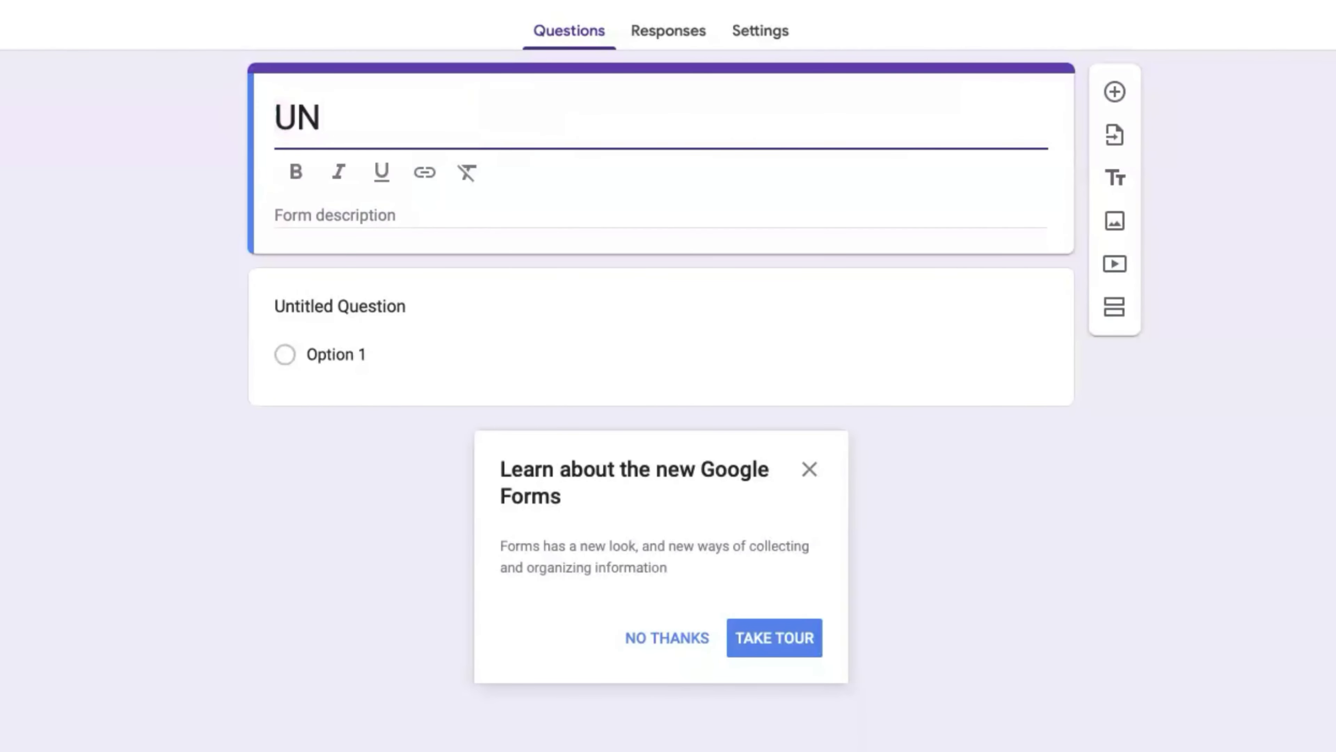
{"action": "key", "text": "BackSpace"}
{"action": "key", "text": "BackSpace"}
{"action": "key", "text": "ctrl+z"}
{"action": "type", "text": "TRABAJA"}
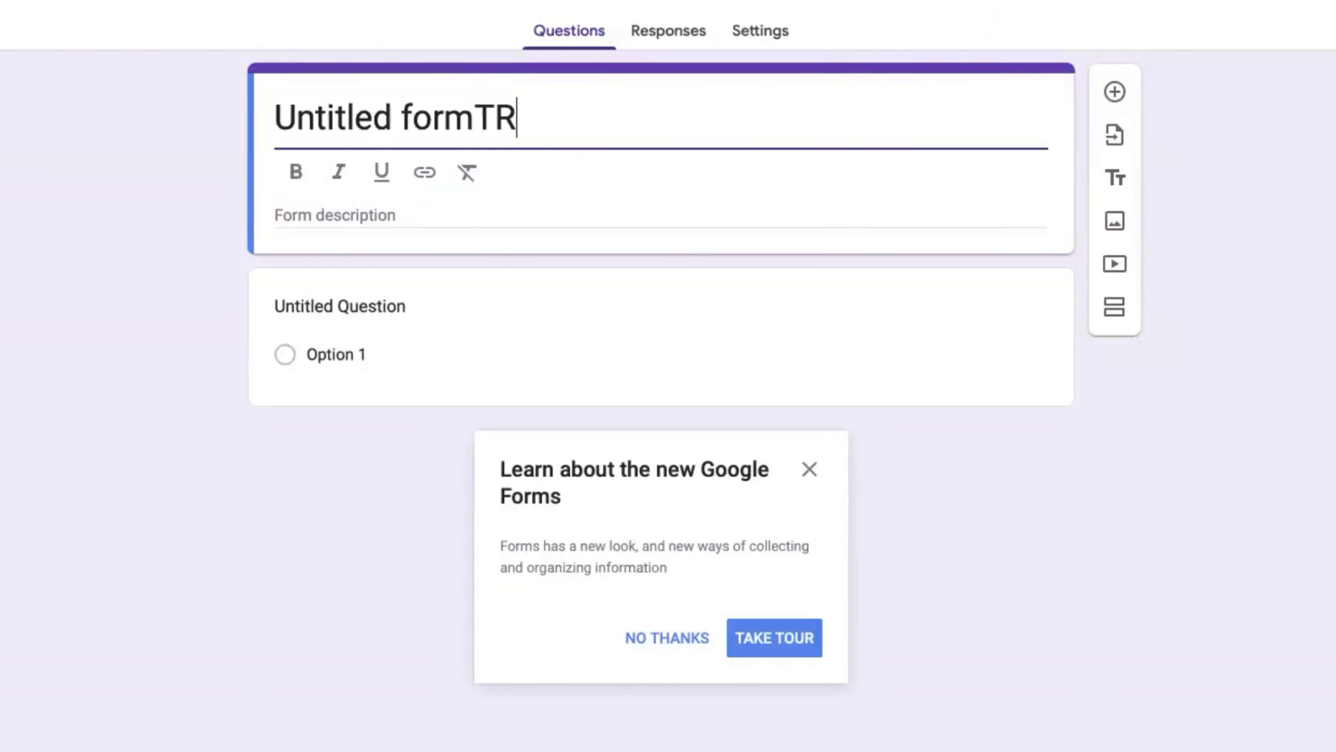
{"action": "key", "text": "BackSpace"}
{"action": "key", "text": "BackSpace"}
{"action": "key", "text": "BackSpace"}
{"action": "key", "text": "BackSpace"}
{"action": "key", "text": "BackSpace"}
{"action": "key", "text": "BackSpace"}
{"action": "key", "text": "BackSpace"}
{"action": "key", "text": "BackSpace"}
{"action": "key", "text": "BackSpace"}
{"action": "key", "text": "BackSpace"}
{"action": "key", "text": "BackSpace"}
{"action": "key", "text": "BackSpace"}
{"action": "key", "text": "BackSpace"}
{"action": "key", "text": "BackSpace"}
{"action": "key", "text": "BackSpace"}
{"action": "key", "text": "BackSpace"}
{"action": "key", "text": "BackSpace"}
{"action": "key", "text": "BackSpace"}
{"action": "key", "text": "BackSpace"}
{"action": "key", "text": "BackSpace"}
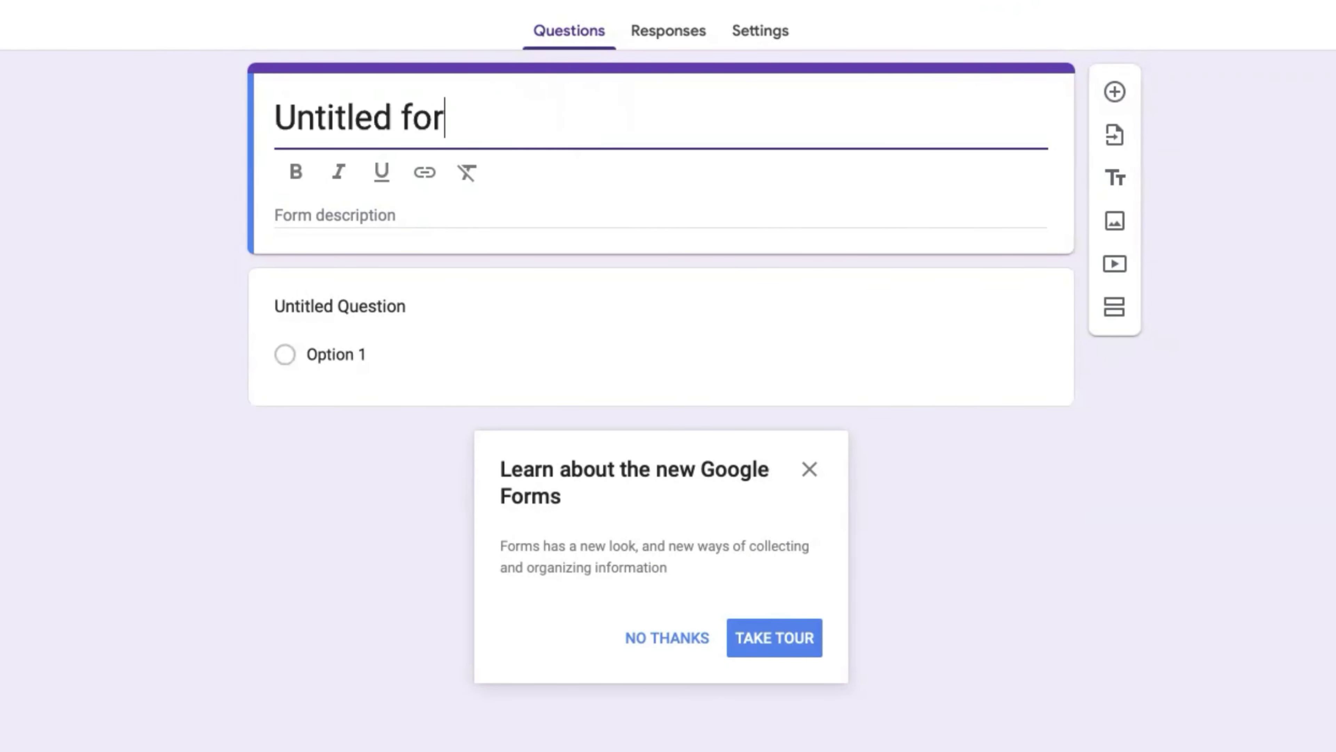
{"action": "type", "text": "TR"}
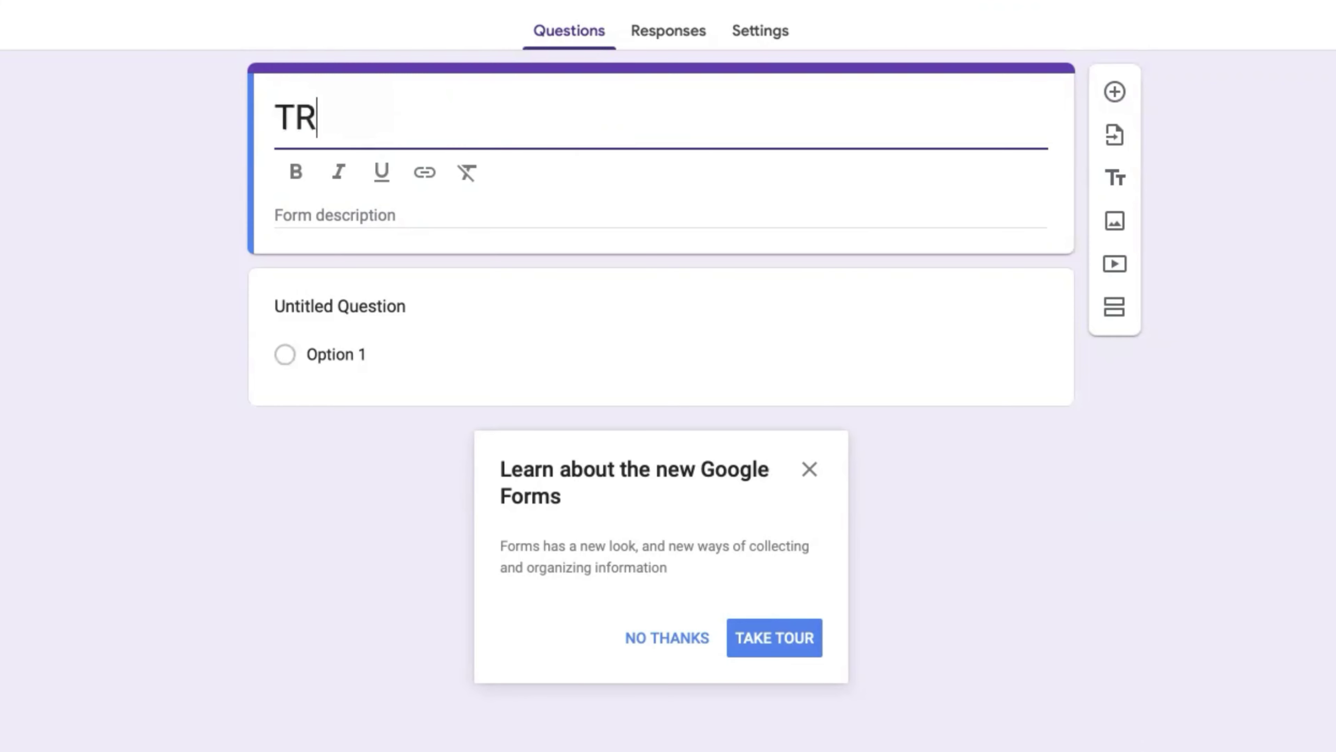
{"action": "type", "text": "ABAJA CONMIGO"}
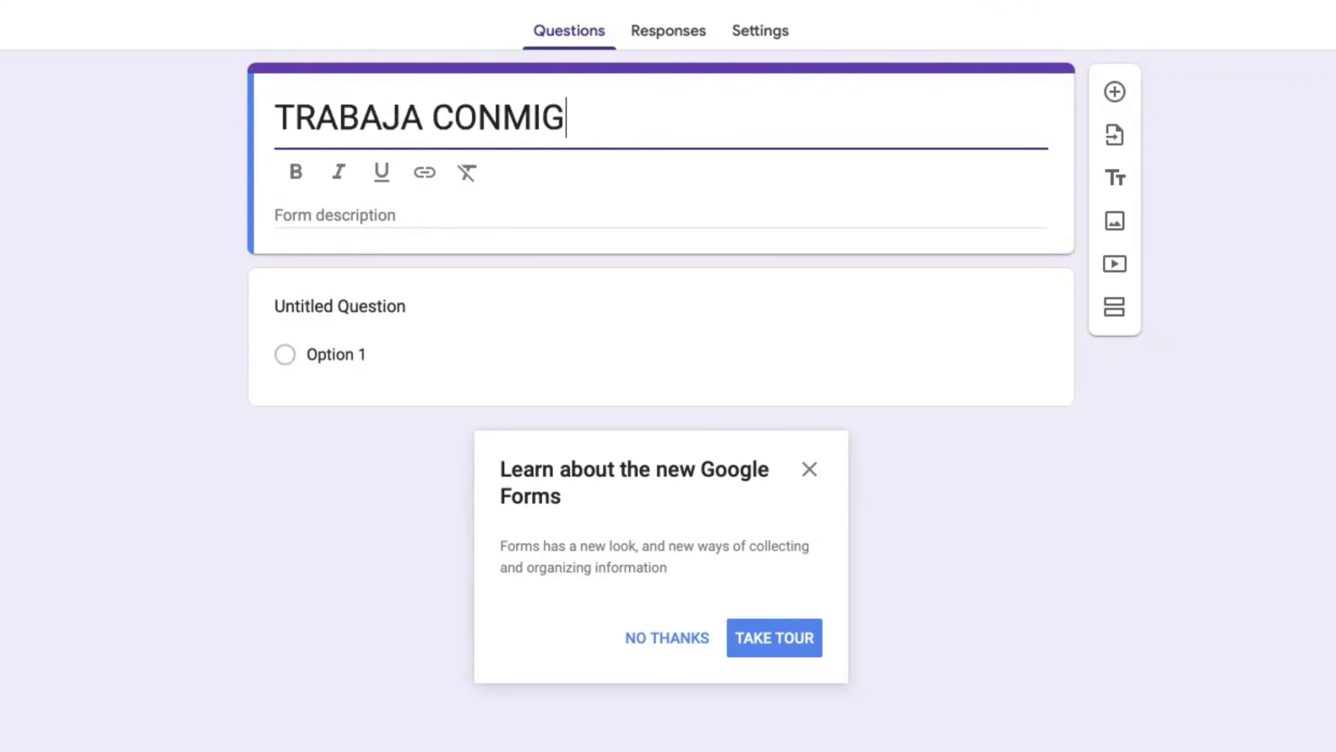
Step: Toggle bold, italic and underline on the title, then deselect it
{"action": "left_click", "coordinate": [294, 180]}
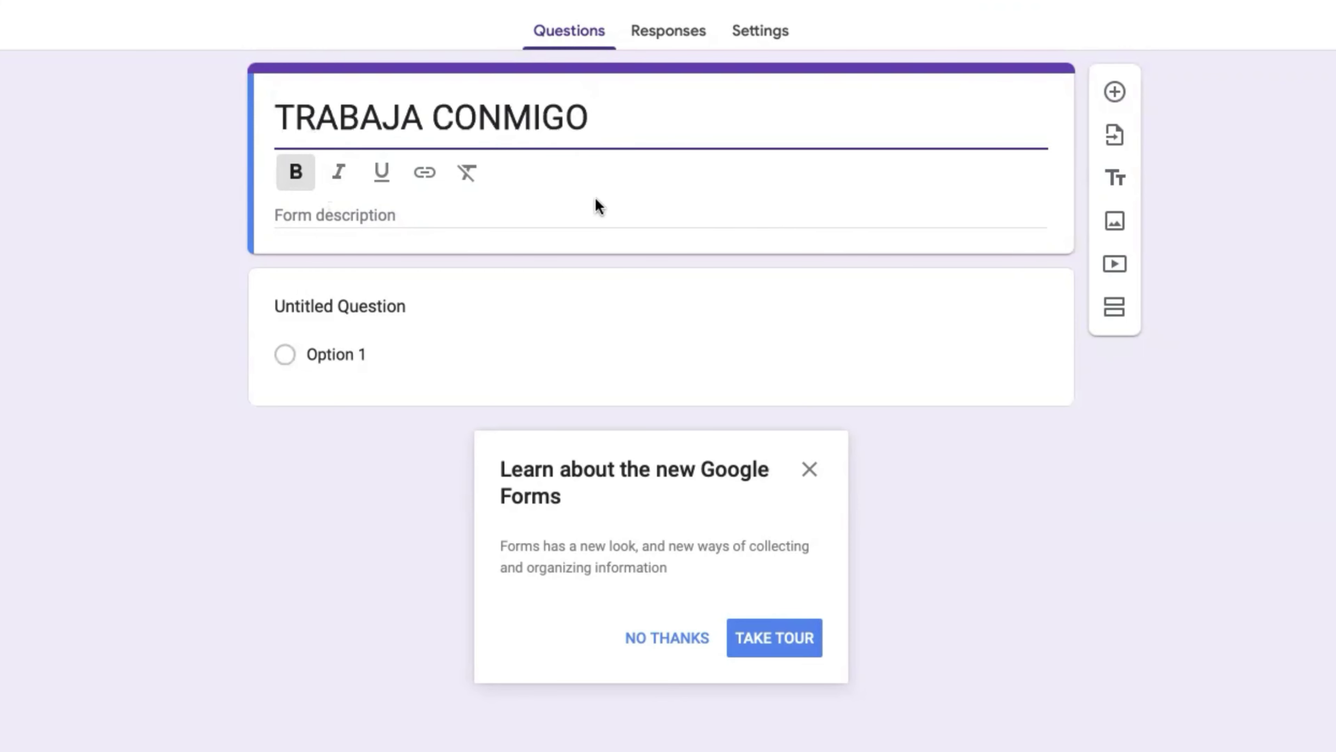
{"action": "left_click", "coordinate": [337, 180]}
{"action": "left_click", "coordinate": [381, 176]}
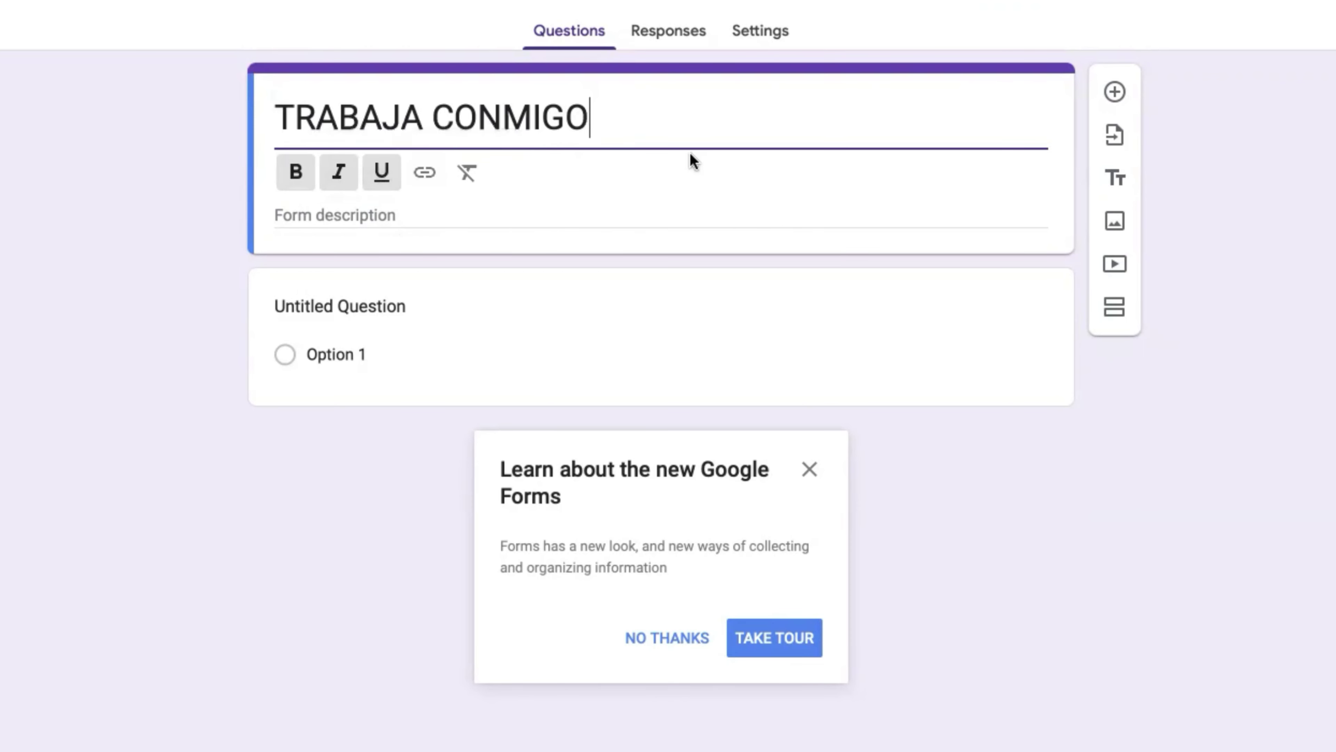
{"action": "left_click", "coordinate": [21, 233]}
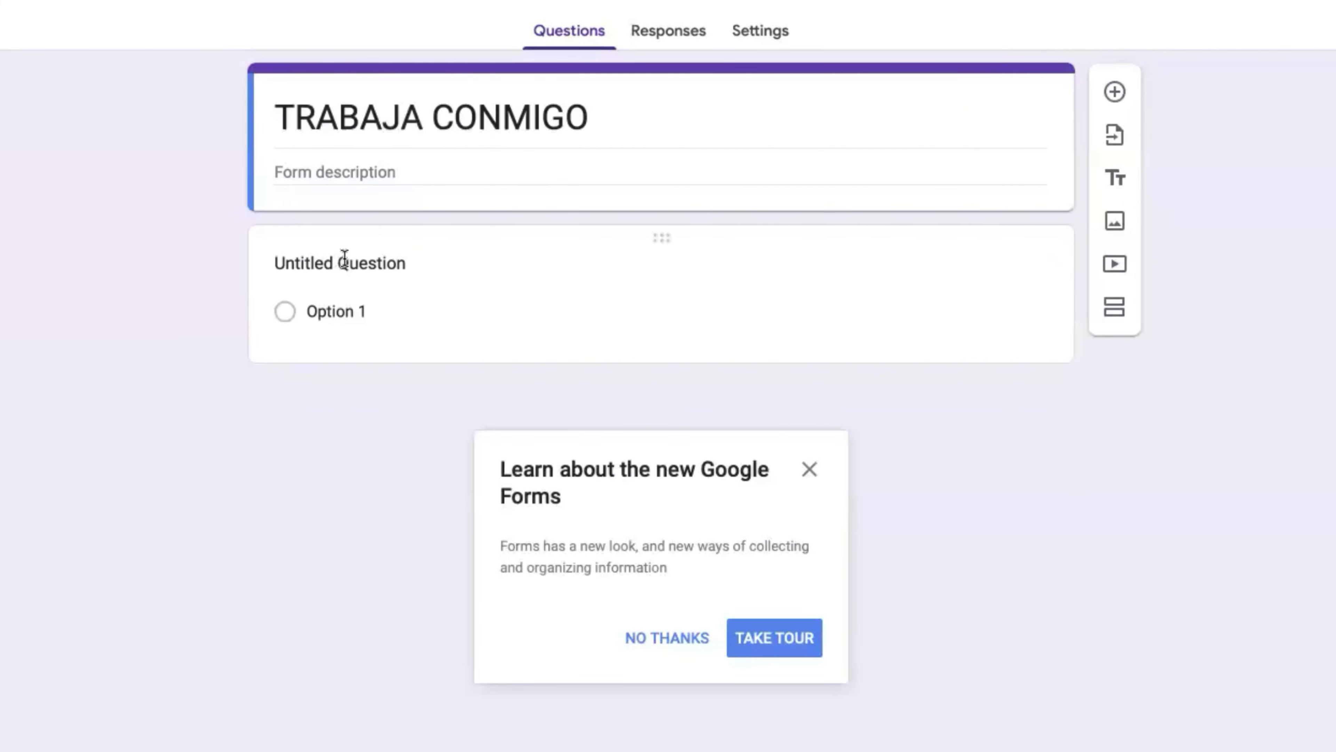
Step: Title the first question 'Como te llamas?' and make it a Short answer question
{"action": "left_click", "coordinate": [358, 263]}
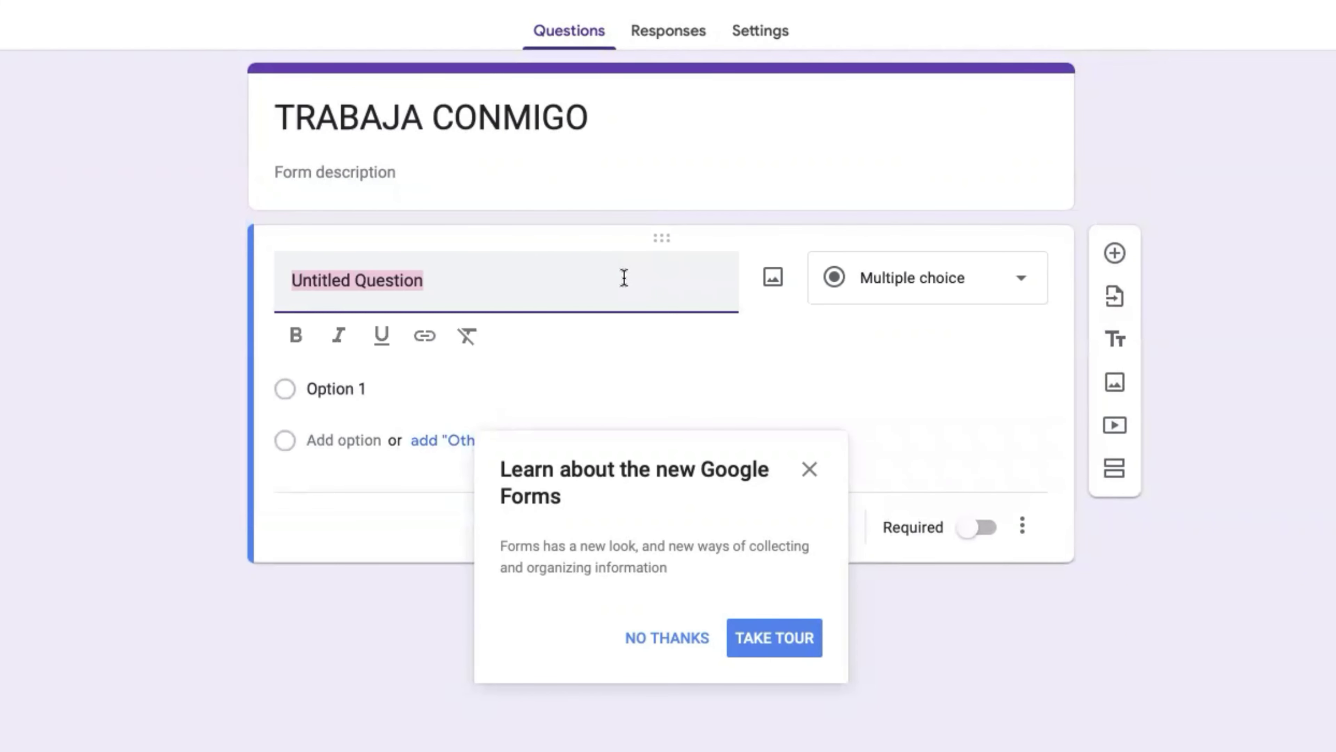
{"action": "left_click", "coordinate": [676, 645]}
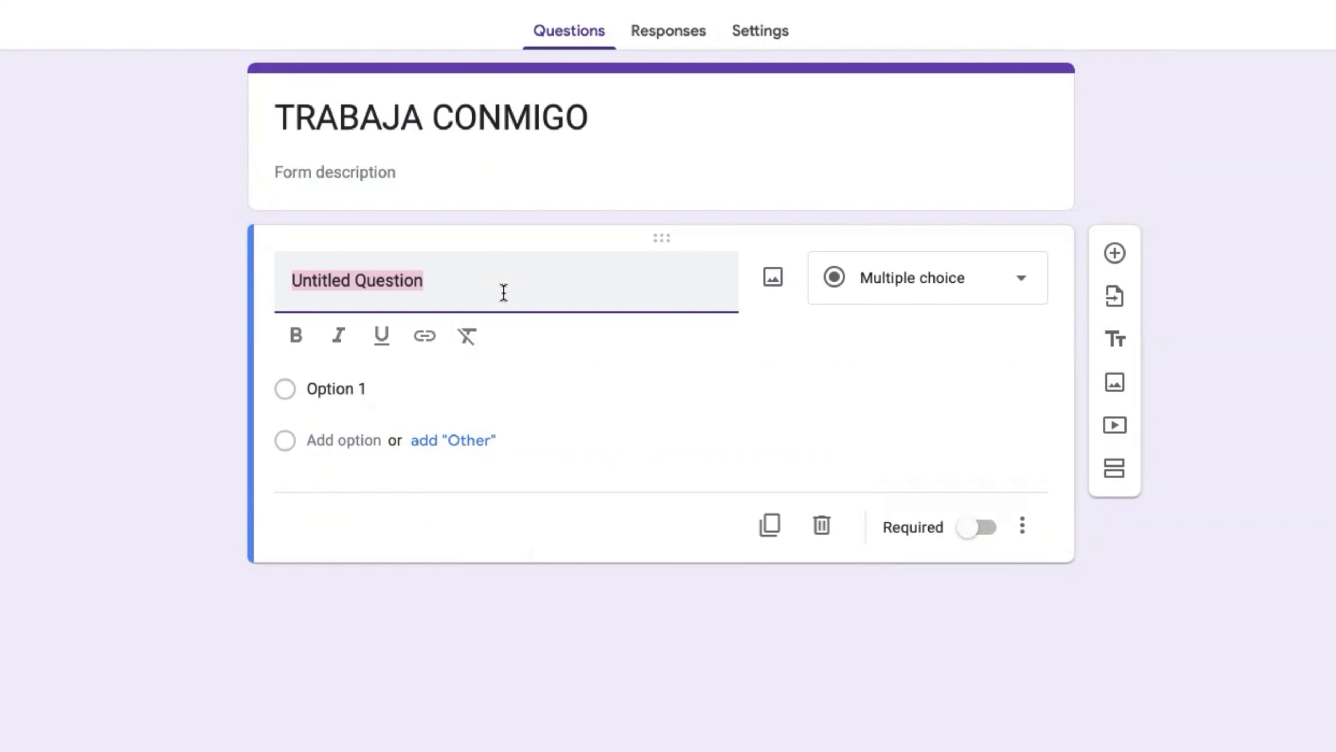
{"action": "type", "text": "C"}
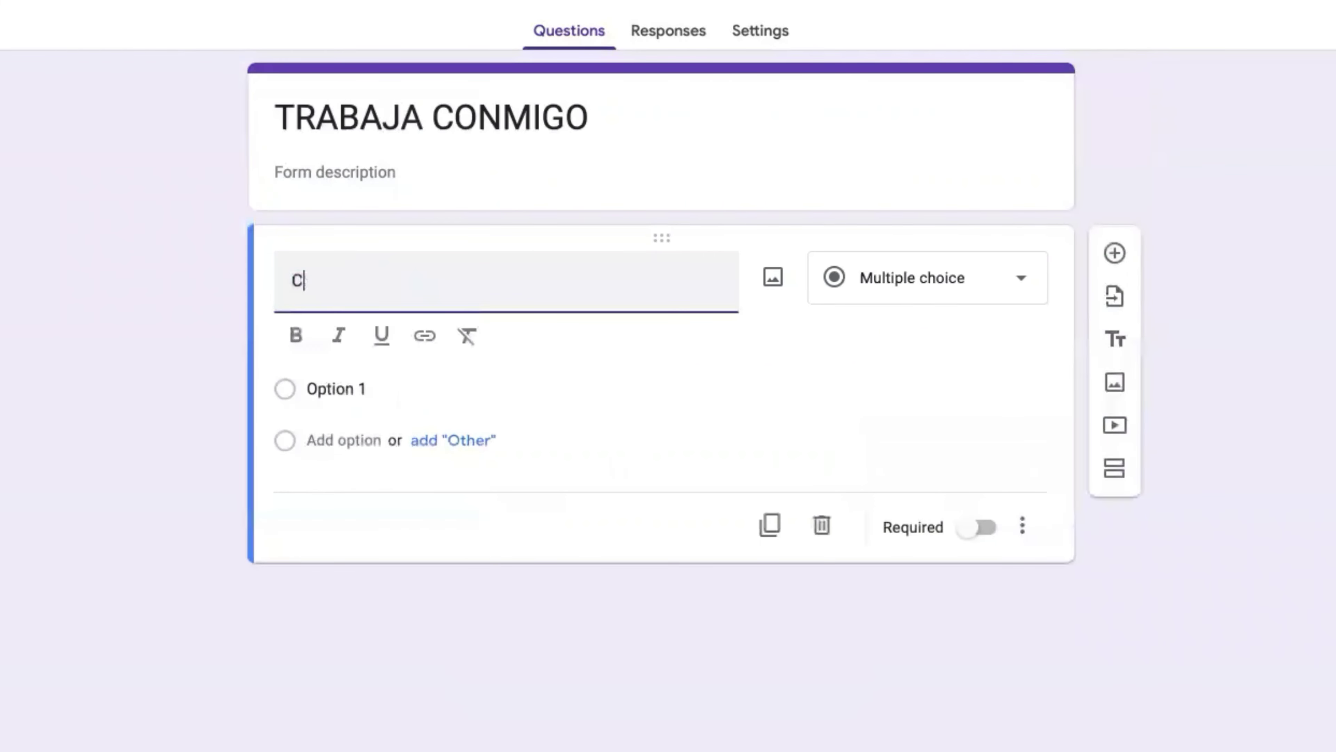
{"action": "type", "text": "omo te llamas?"}
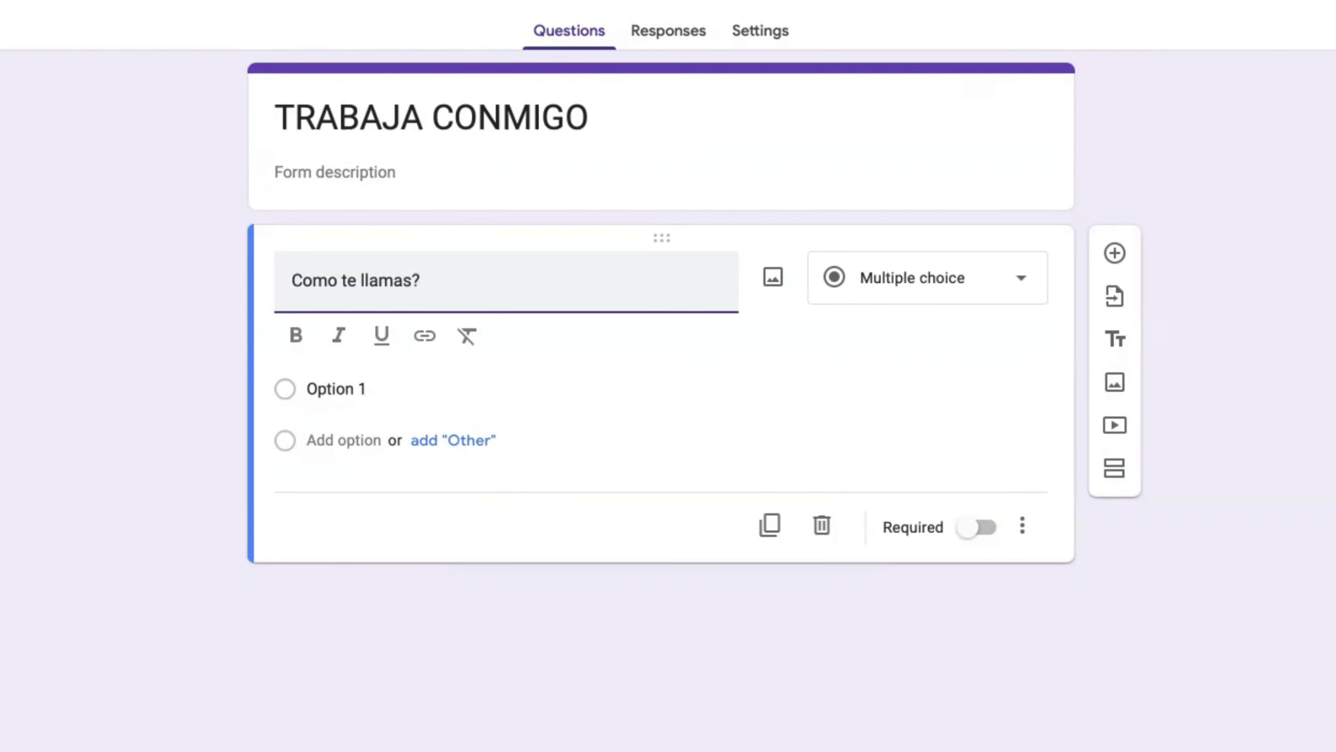
{"action": "left_click", "coordinate": [991, 296]}
{"action": "left_click", "coordinate": [989, 291]}
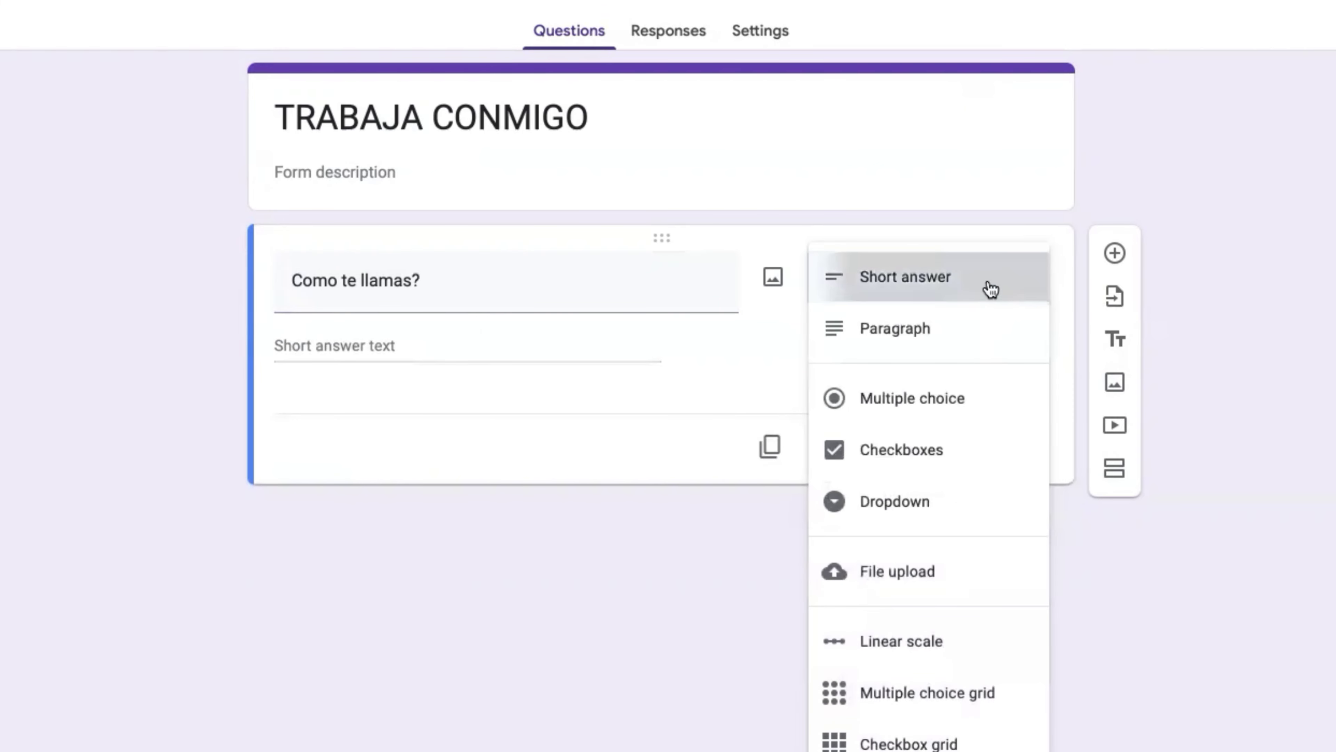
{"action": "left_click", "coordinate": [917, 279]}
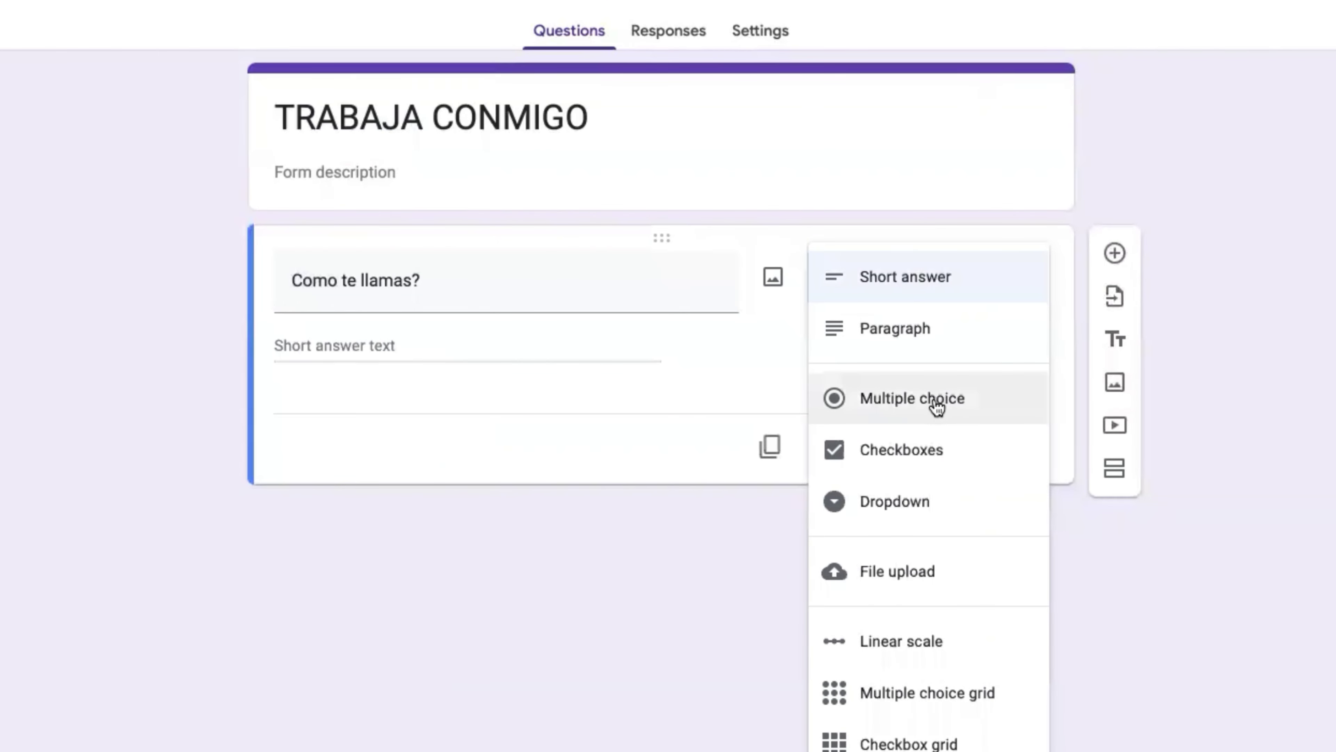
{"action": "left_click", "coordinate": [959, 398]}
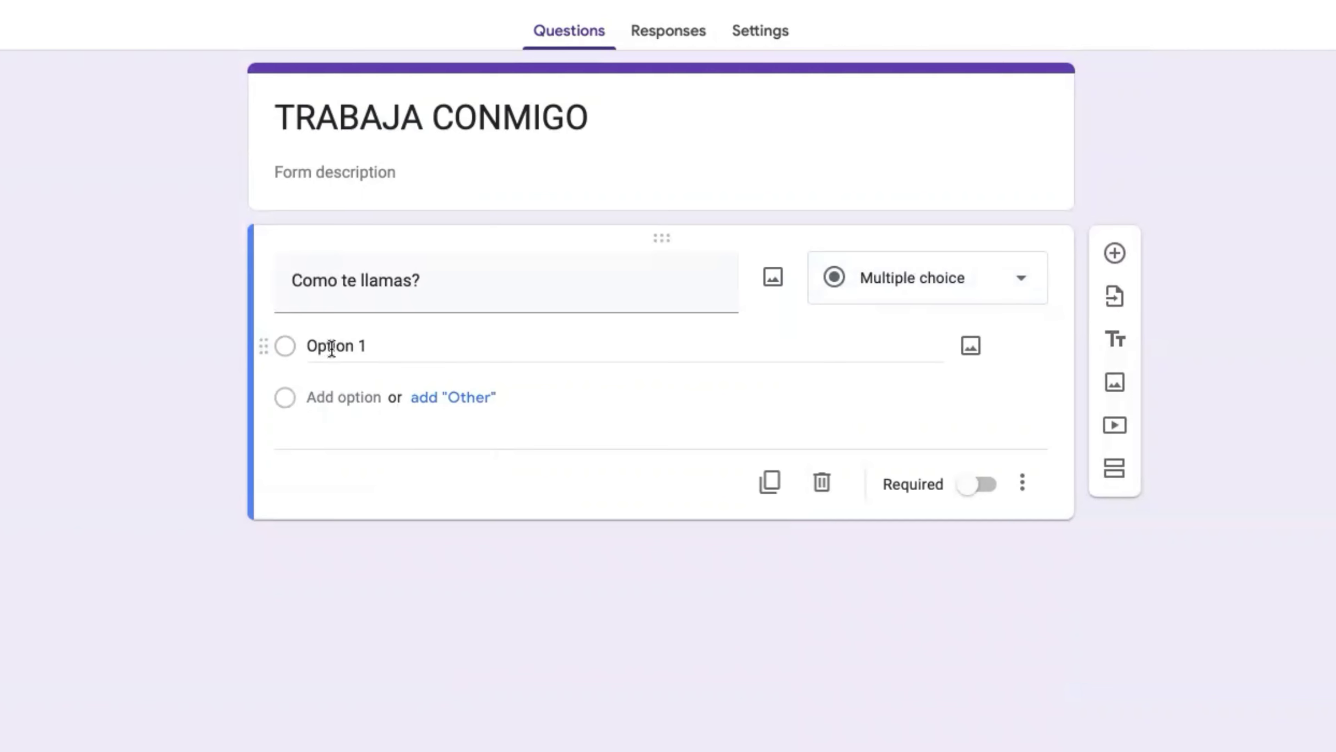
{"action": "left_click", "coordinate": [947, 281]}
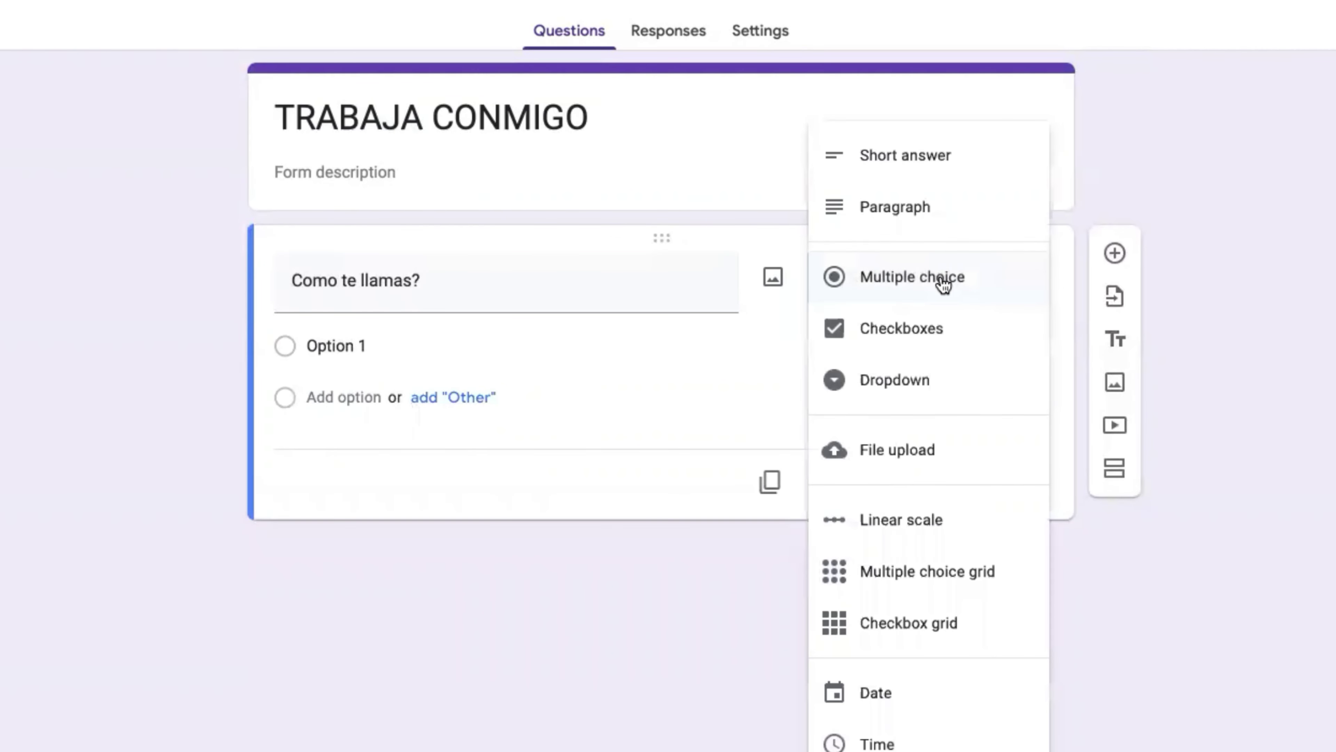
{"action": "left_click", "coordinate": [884, 167]}
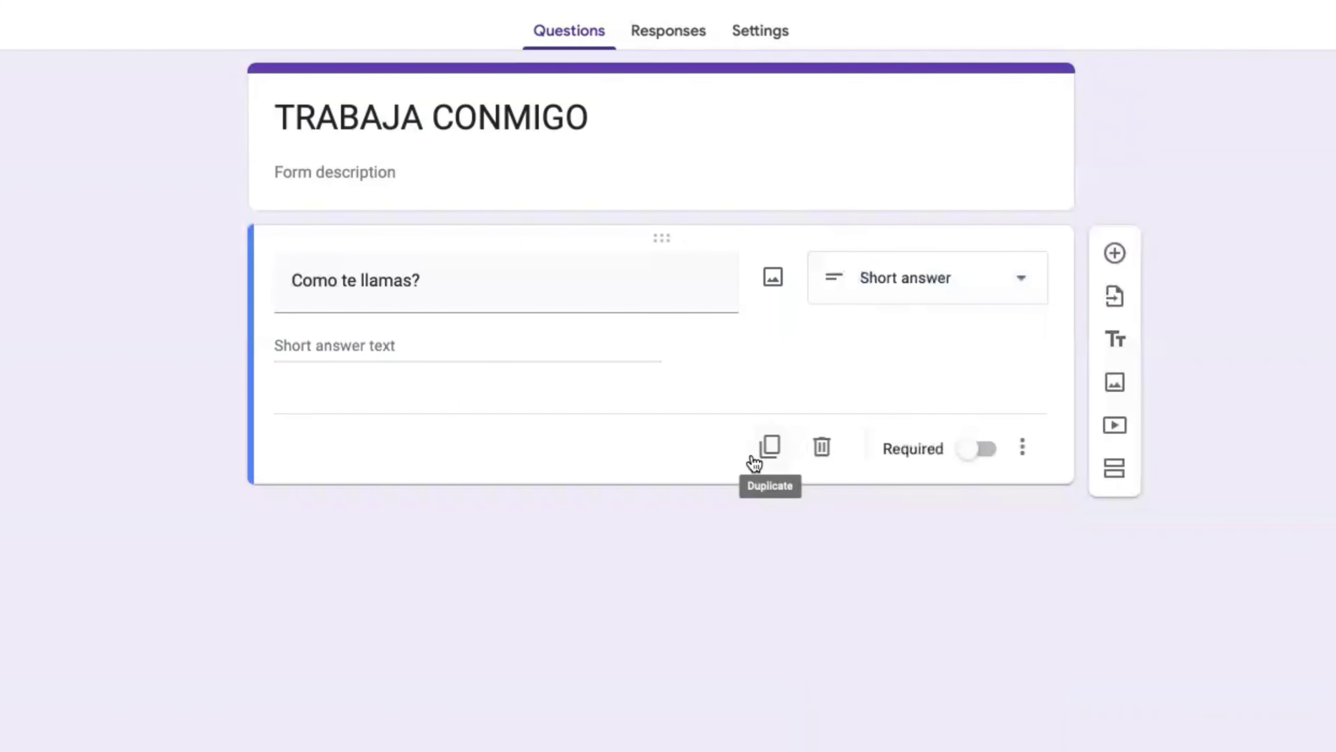
Step: Add a second section containing a new untitled question
{"action": "left_click", "coordinate": [1115, 468]}
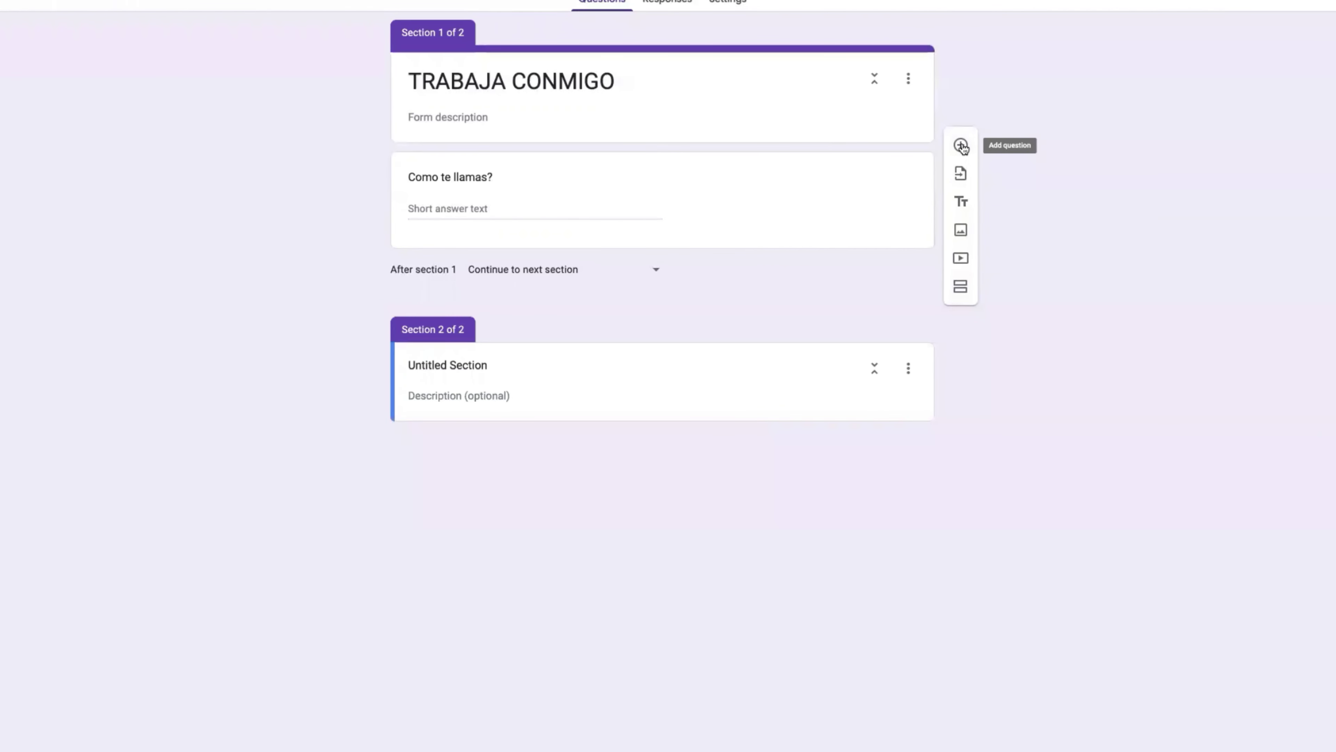
{"action": "left_click", "coordinate": [961, 146]}
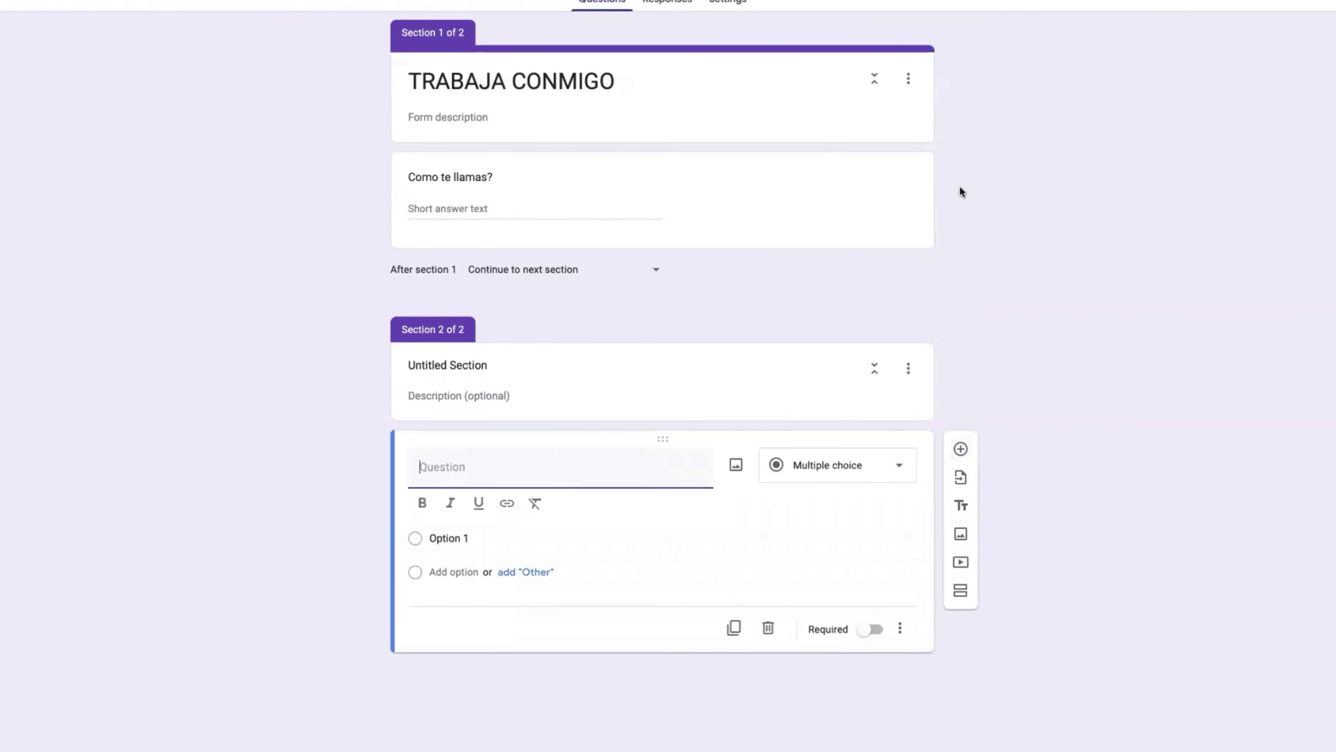
{"action": "left_click", "coordinate": [907, 375]}
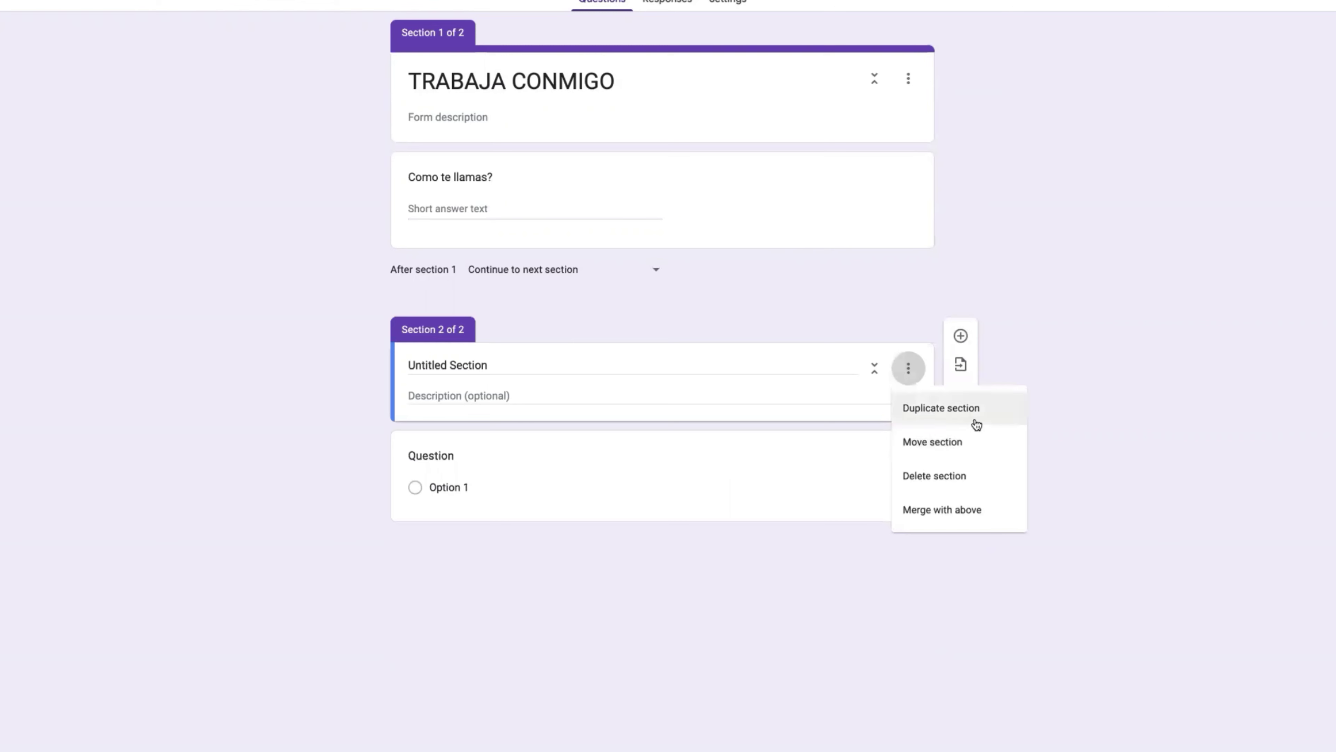
Step: Delete Section 2 and its blank question, keeping only the 'Como te llamas?' question
{"action": "left_click", "coordinate": [970, 476]}
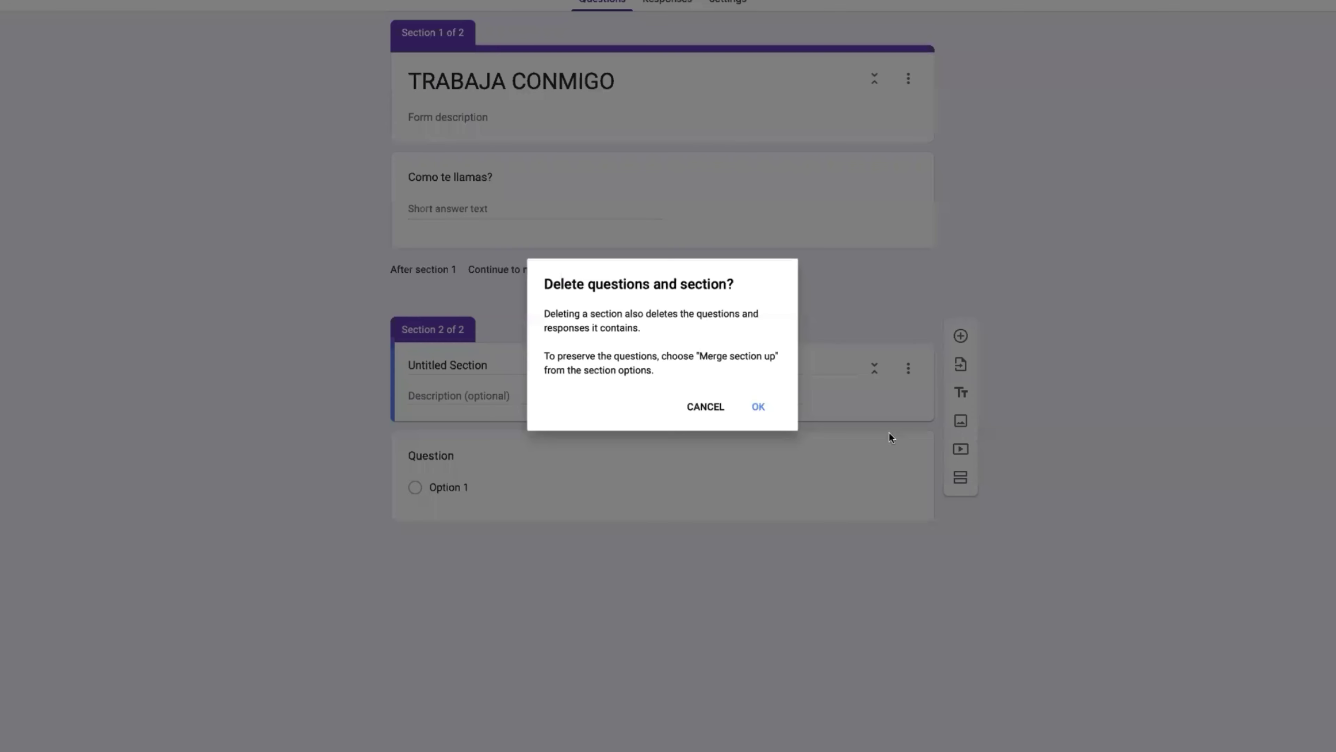
{"action": "left_click", "coordinate": [759, 407]}
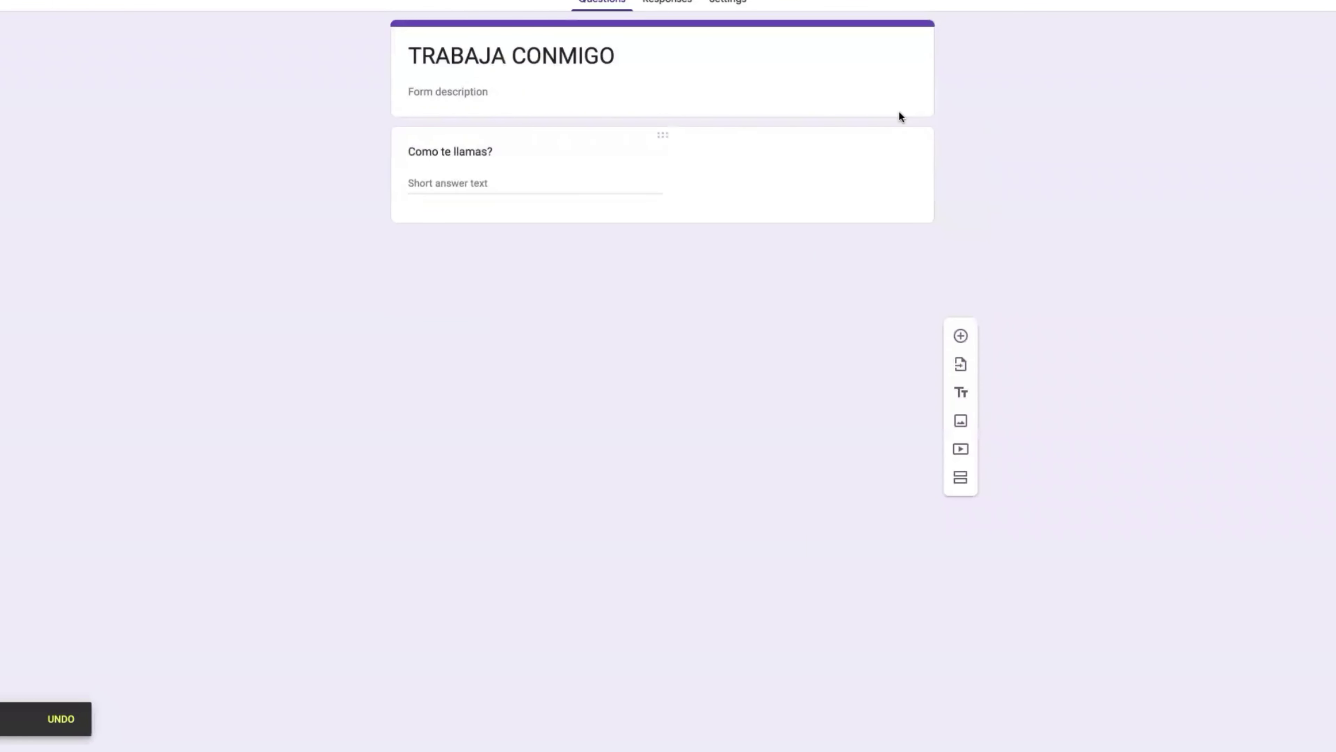
{"action": "left_click", "coordinate": [912, 164]}
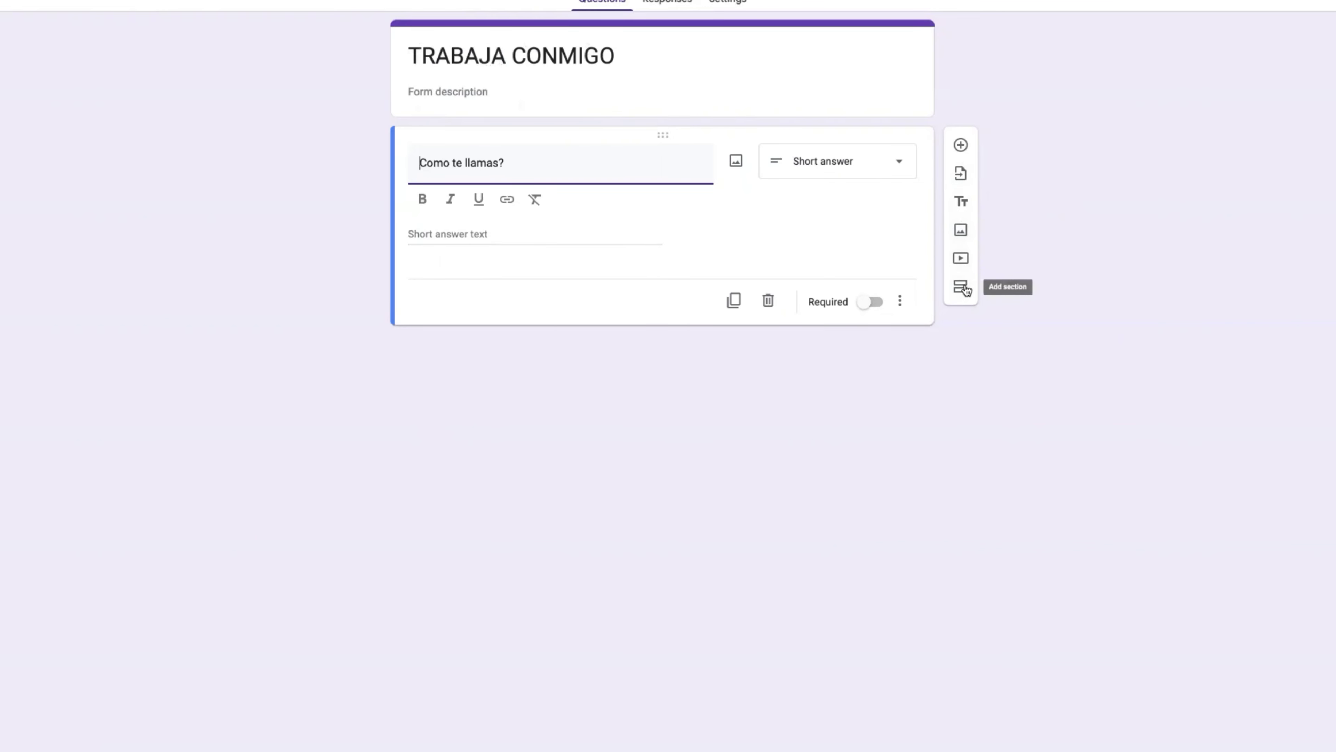
{"action": "left_click", "coordinate": [958, 103]}
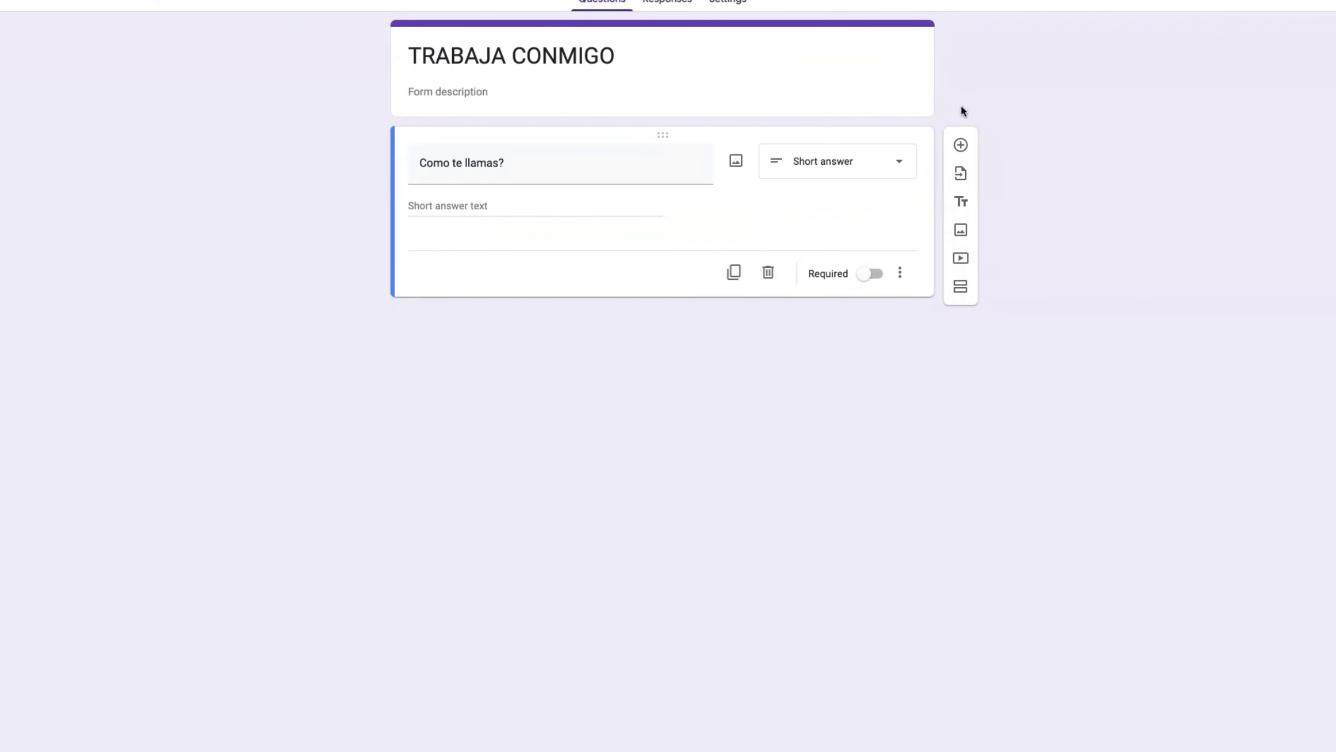
Step: Add a Paragraph question 'Cual es tu direccion?' below the name question
{"action": "left_click", "coordinate": [960, 145]}
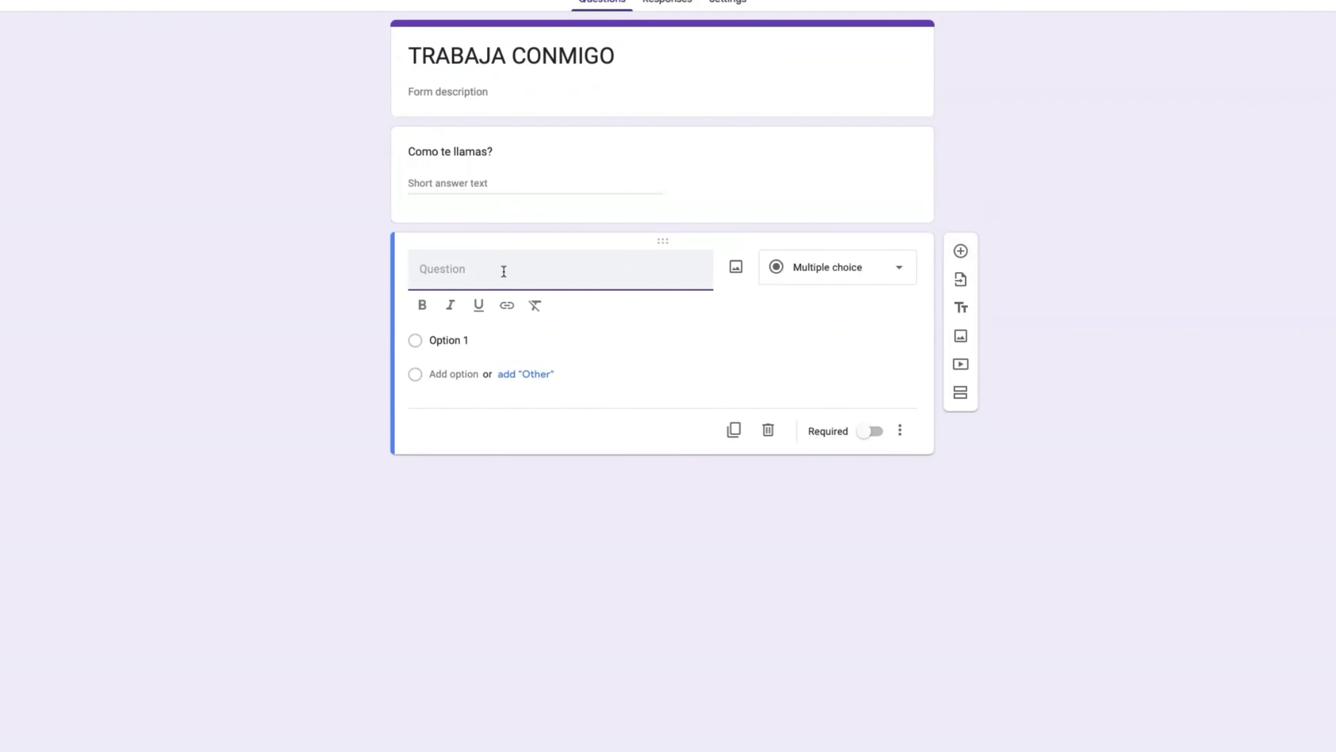
{"action": "type", "text": "Cual es tu direccion?"}
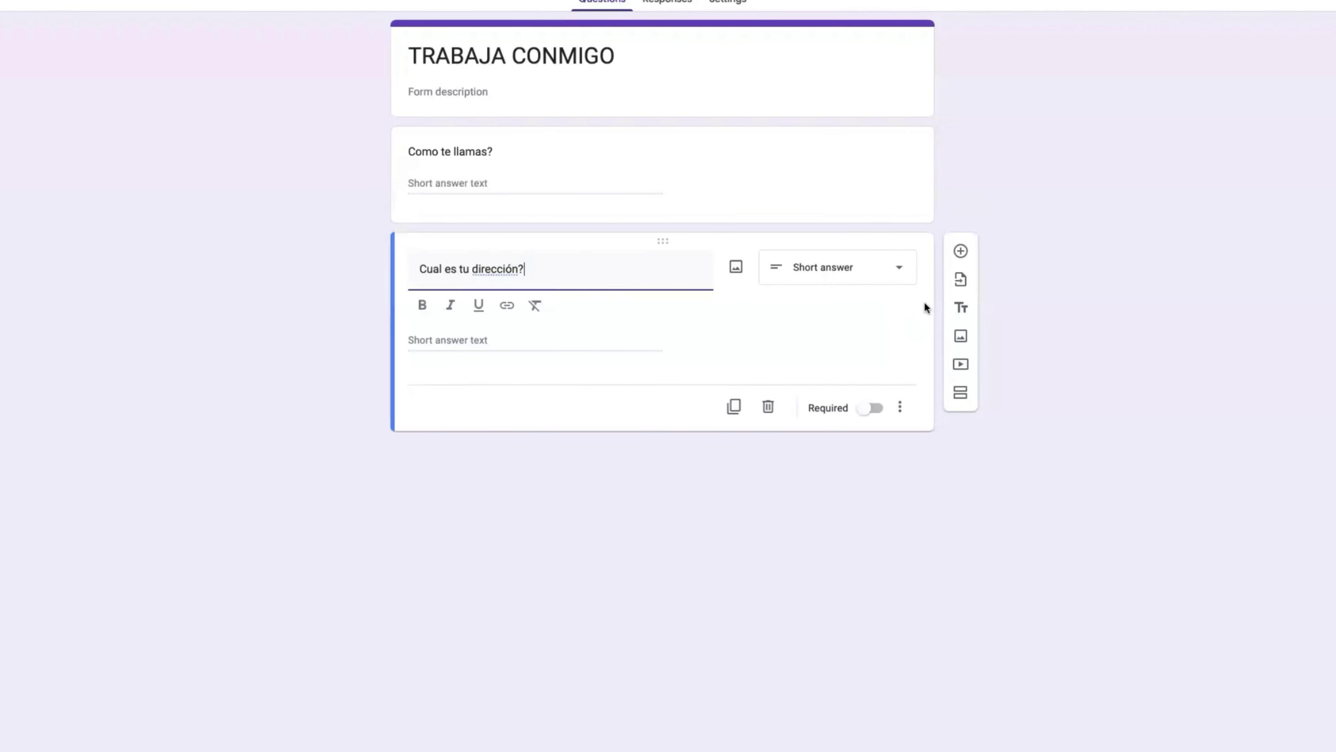
{"action": "left_click", "coordinate": [850, 270]}
{"action": "left_click", "coordinate": [850, 301]}
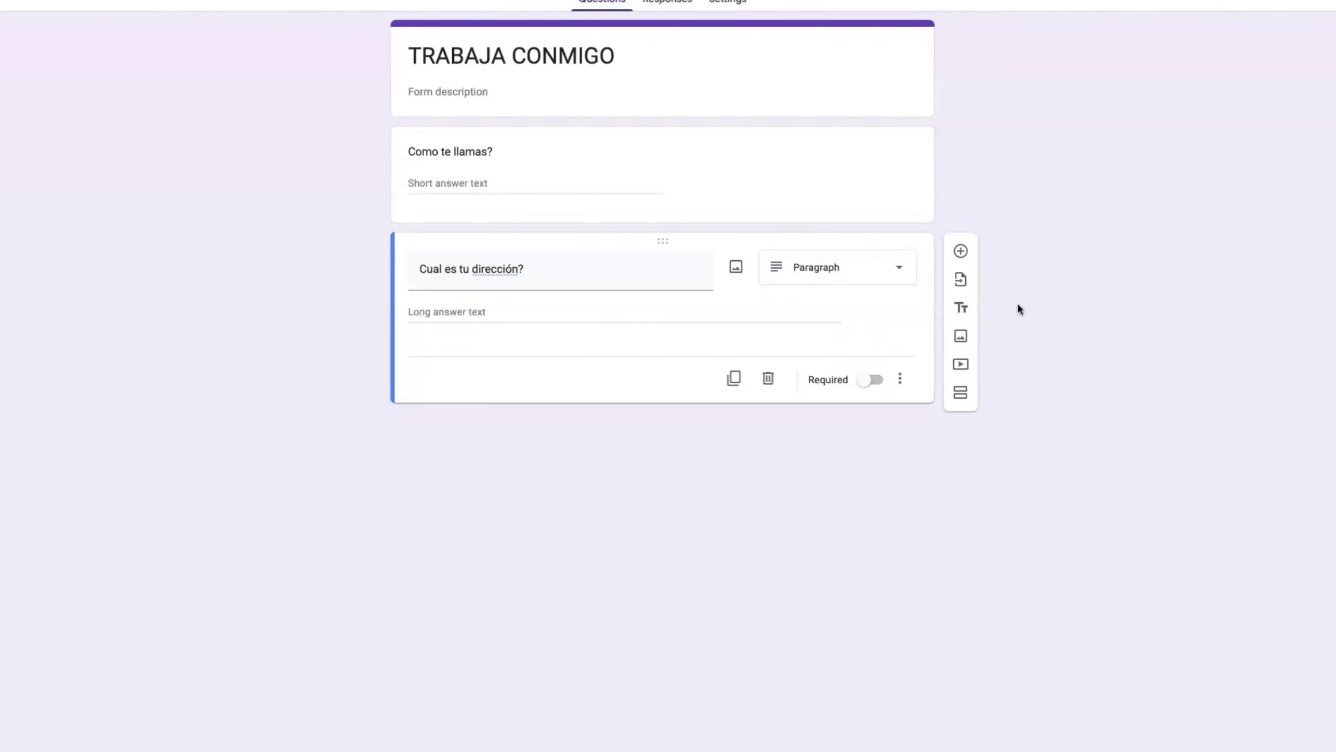
{"action": "left_click", "coordinate": [961, 252]}
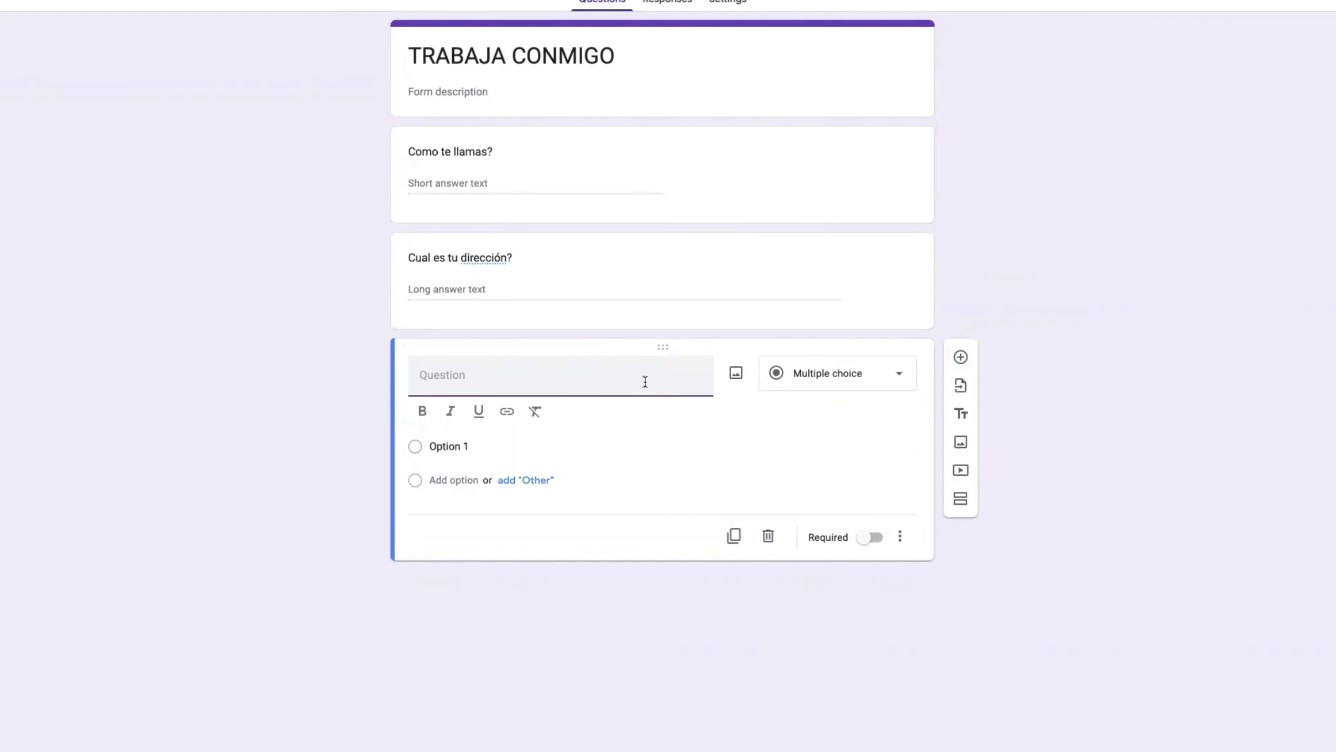
Step: Create 'Has tenido experiencia en Network Marketing?' with options SI and 'NO, es mi primera vez'
{"action": "type", "text": "Has tenido experi"}
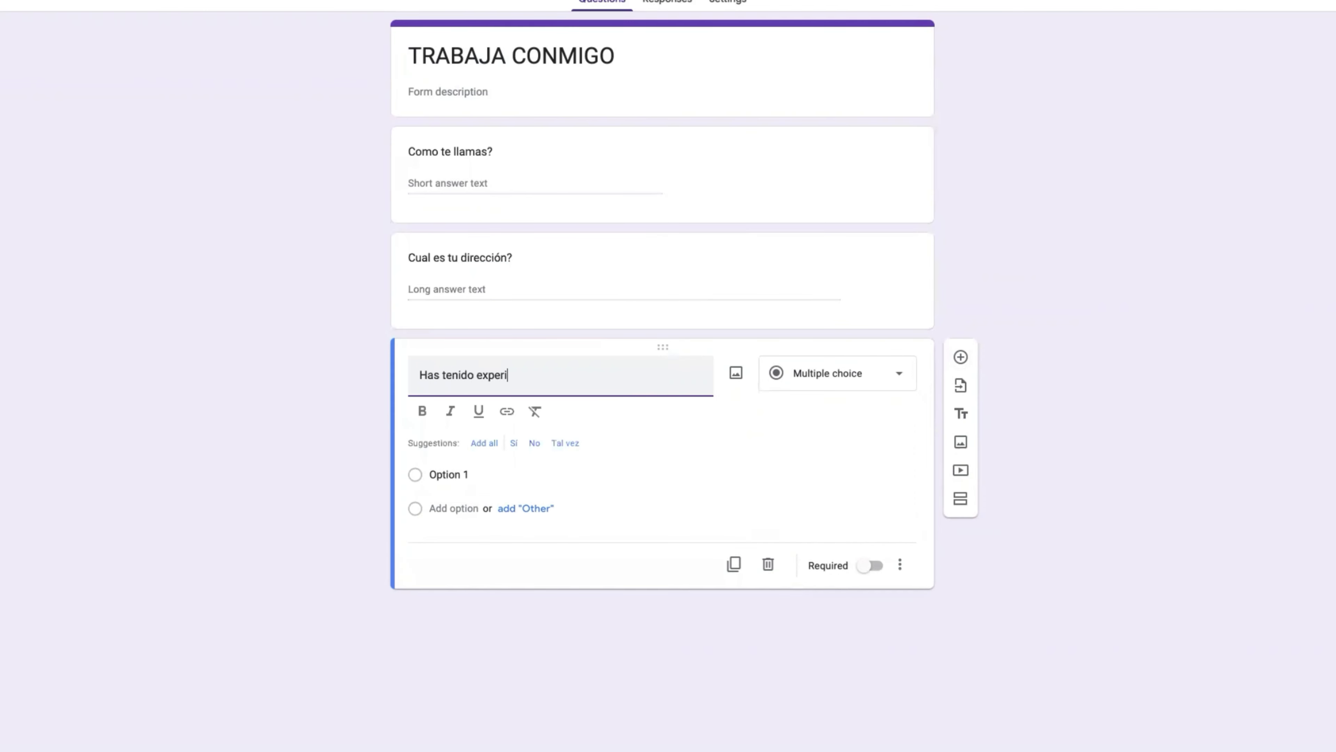
{"action": "type", "text": "encia en Network Marketing?"}
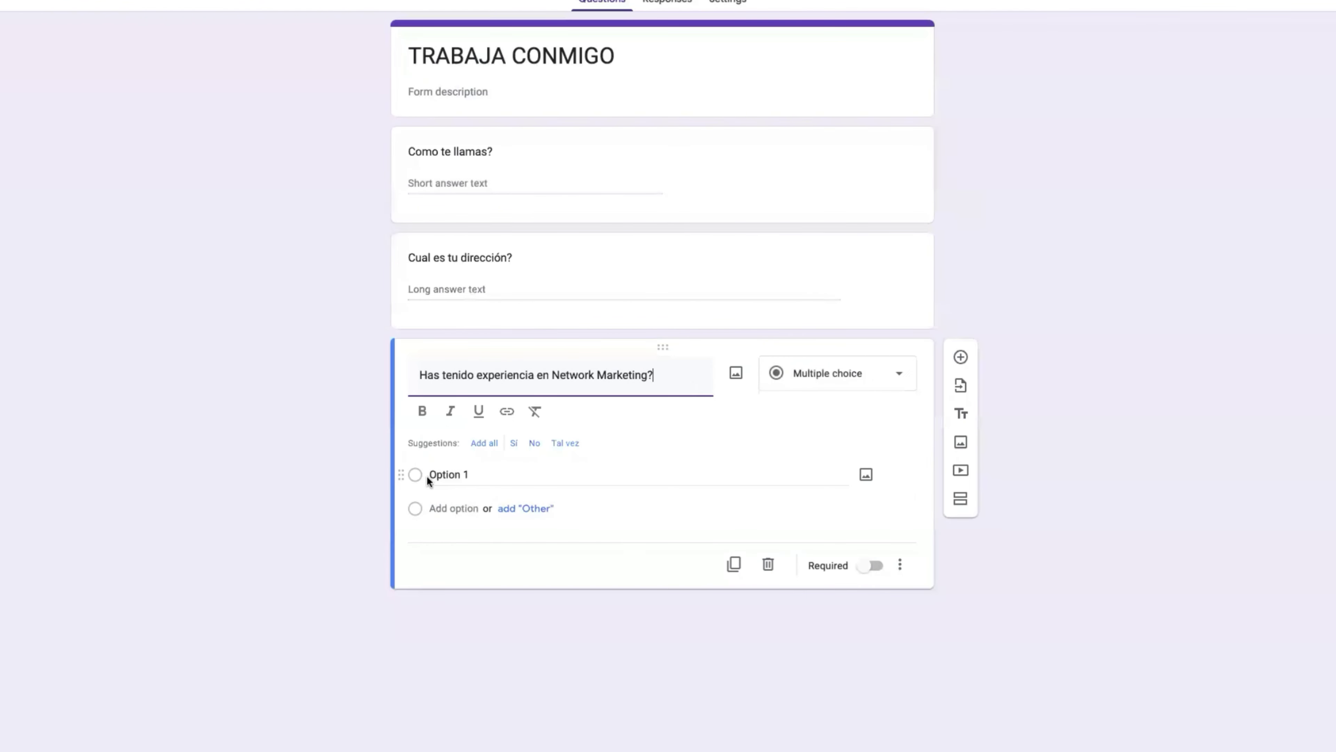
{"action": "left_click", "coordinate": [447, 476]}
{"action": "type", "text": "SI"}
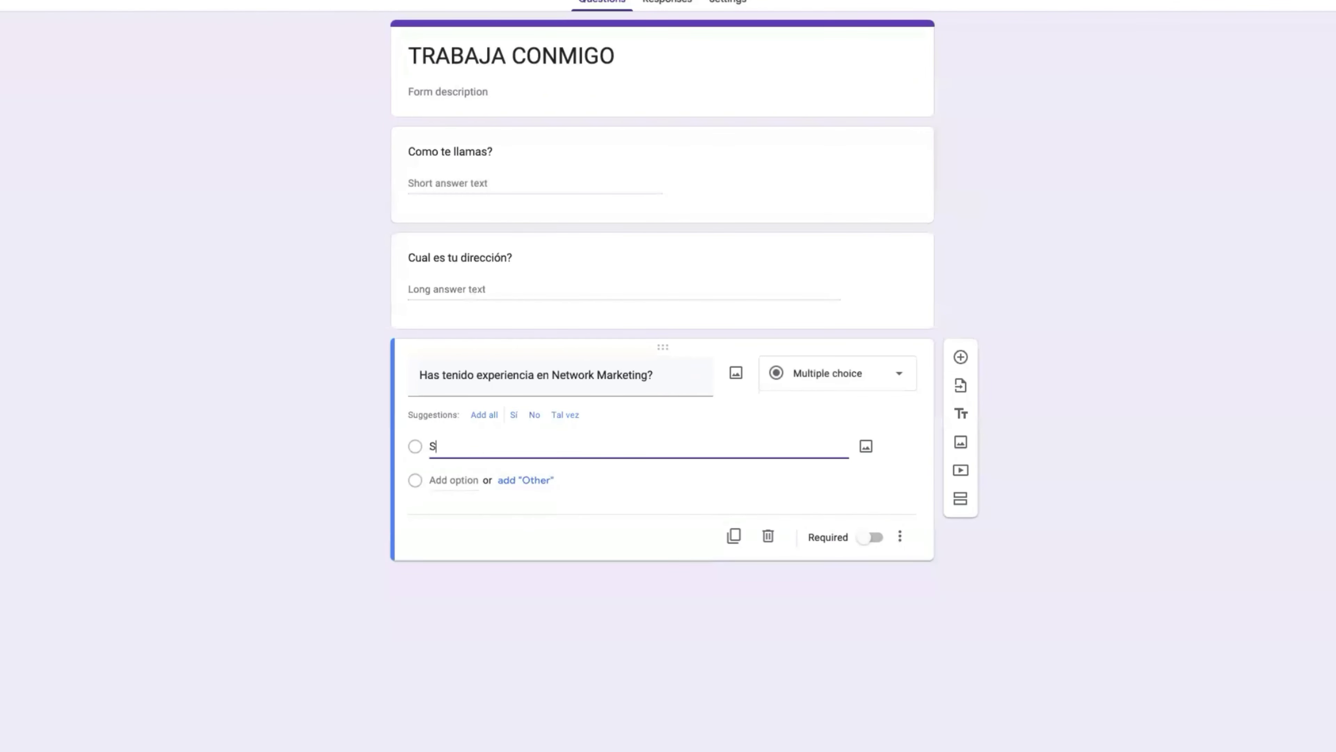
{"action": "left_click", "coordinate": [419, 480]}
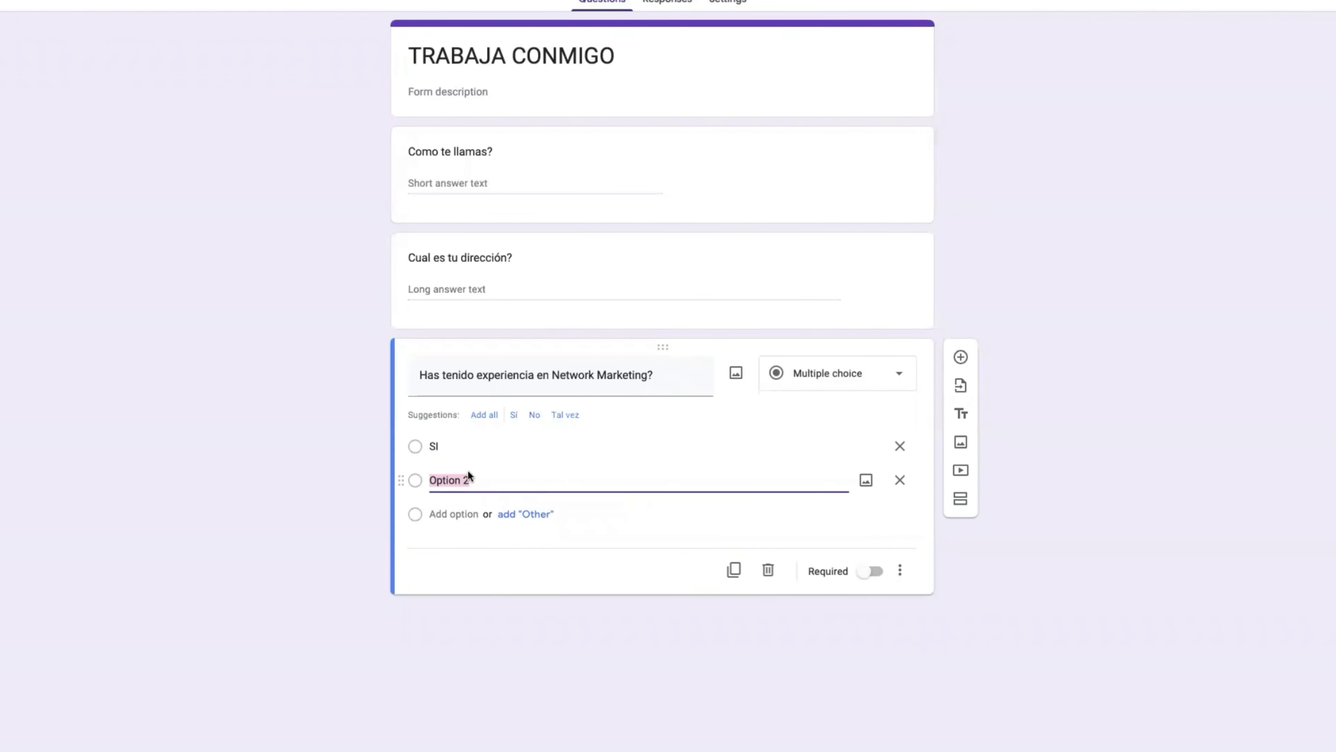
{"action": "type", "text": "NO, es mi primera vez"}
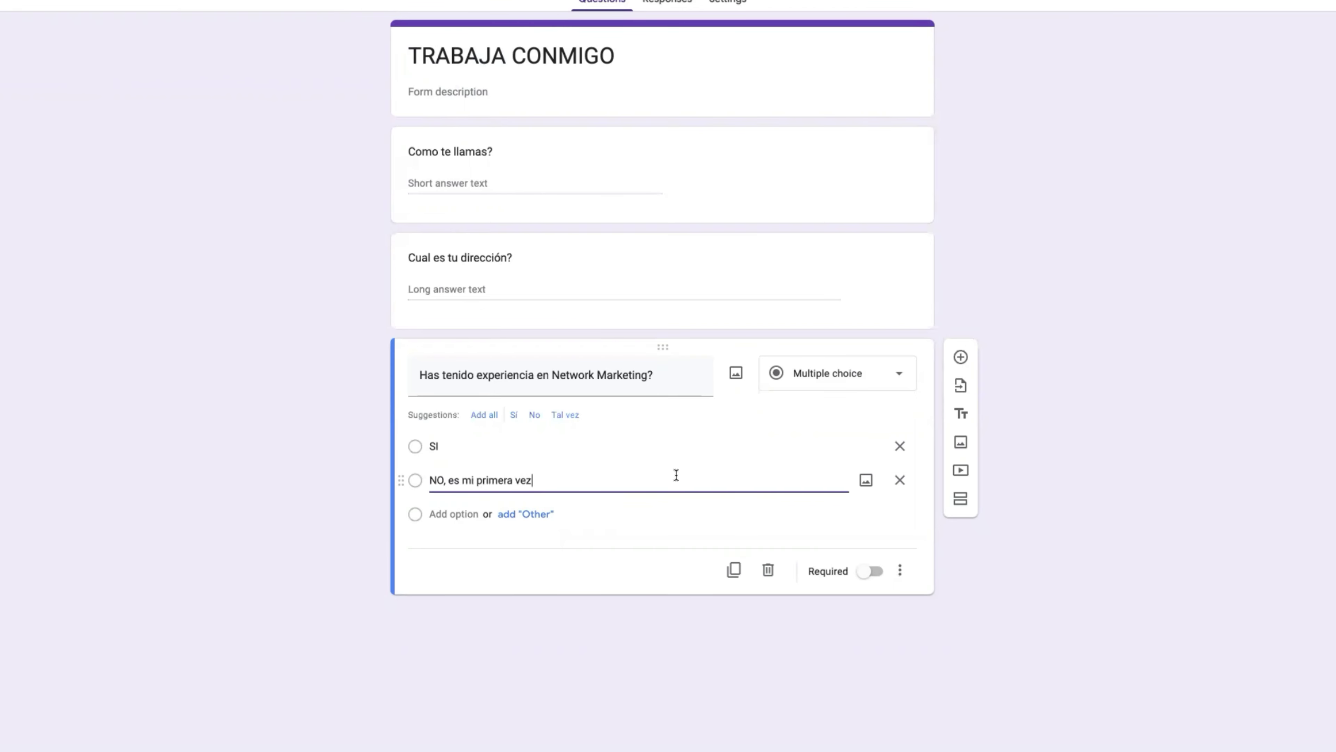
{"action": "left_click", "coordinate": [1080, 514]}
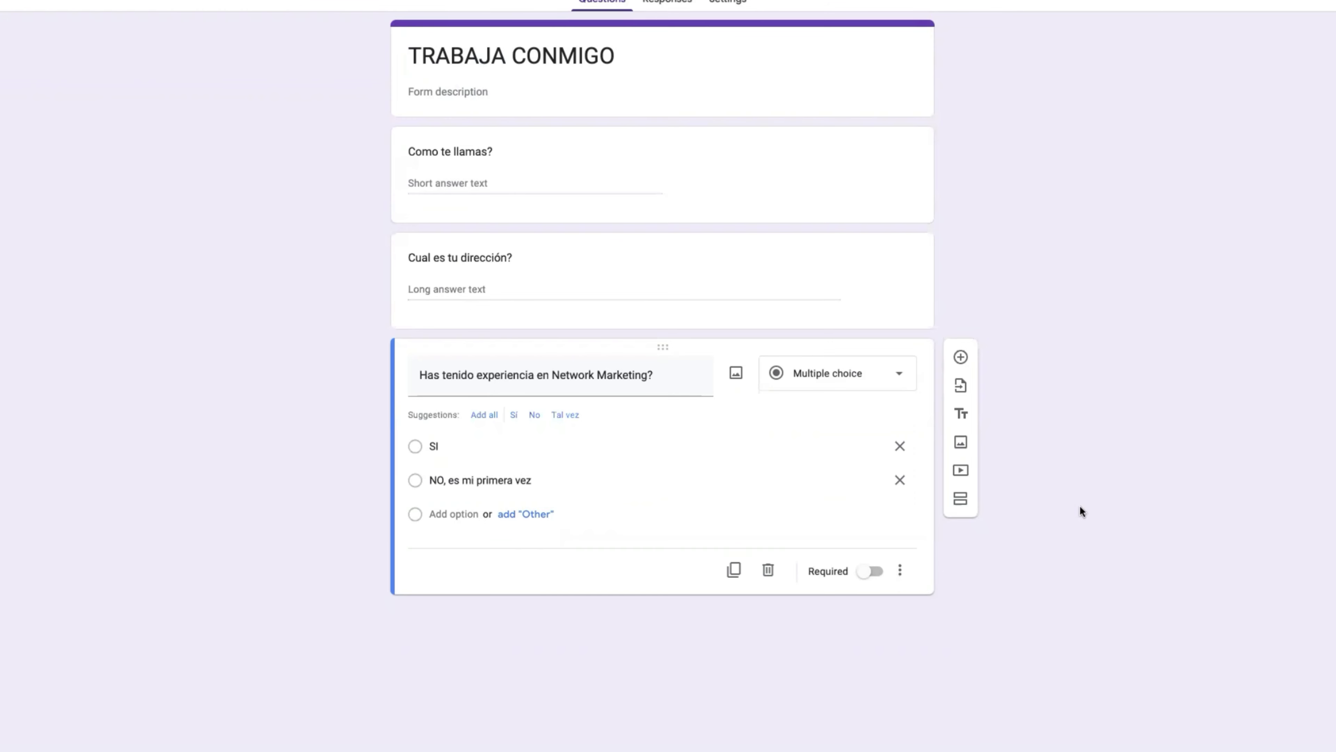
{"action": "left_click", "coordinate": [961, 358]}
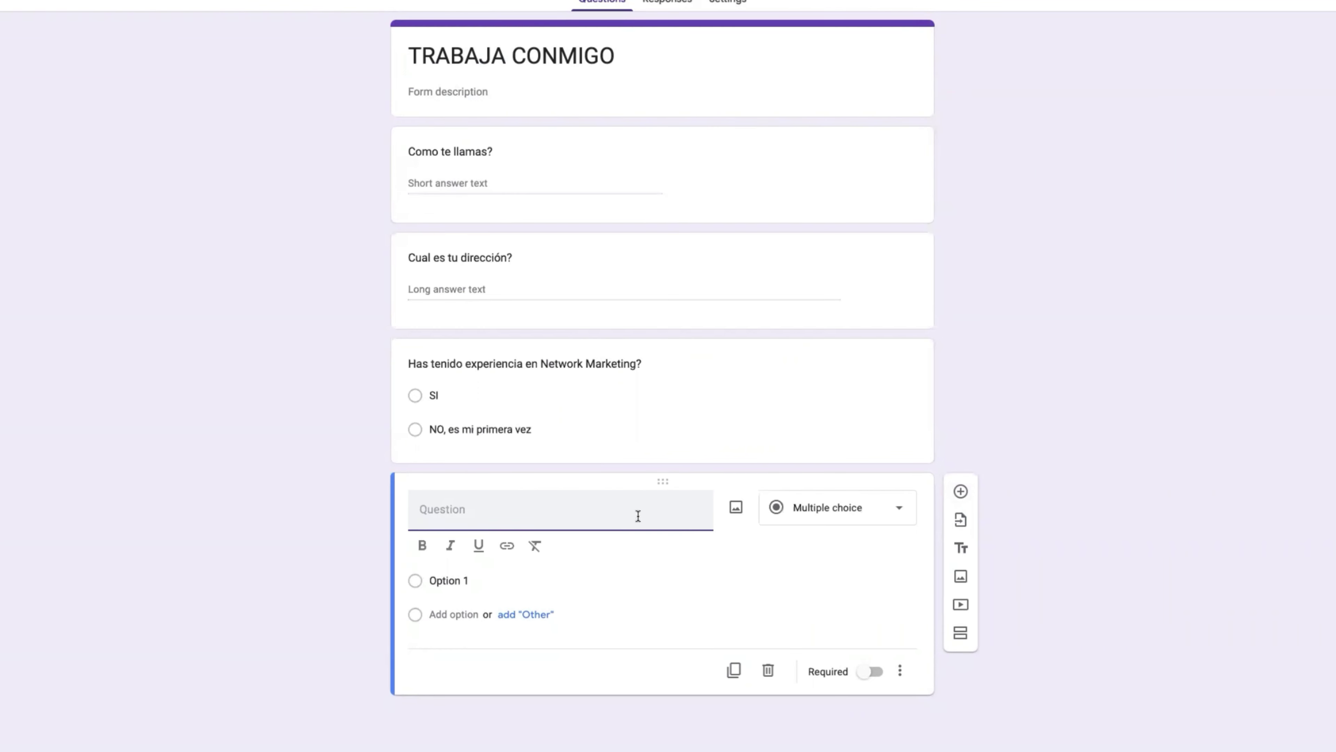
Step: Add 'Cual es tu numero de telefono?' and move the Network Marketing question above the address question
{"action": "type", "text": "Cual es tu numero de telefono?"}
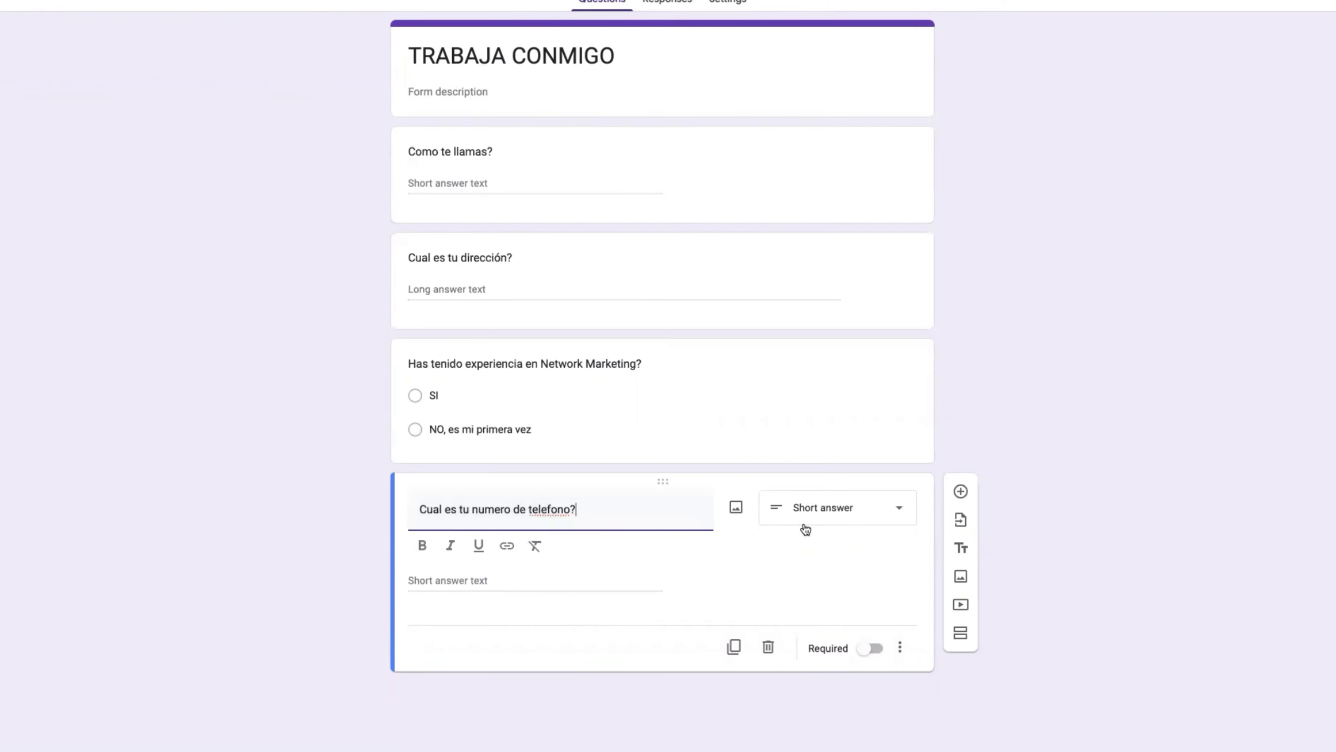
{"action": "left_click", "coordinate": [1114, 508]}
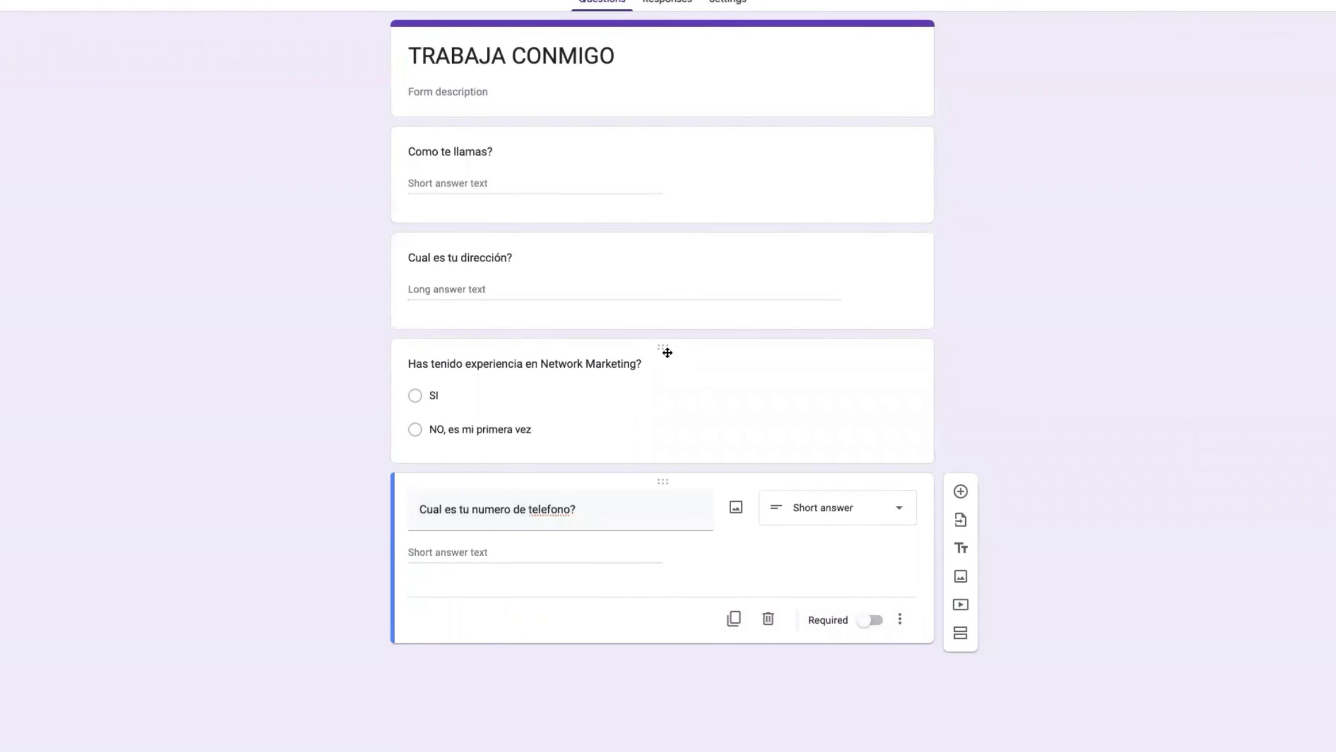
{"action": "left_click_drag", "start_coordinate": [663, 347], "coordinate": [663, 246]}
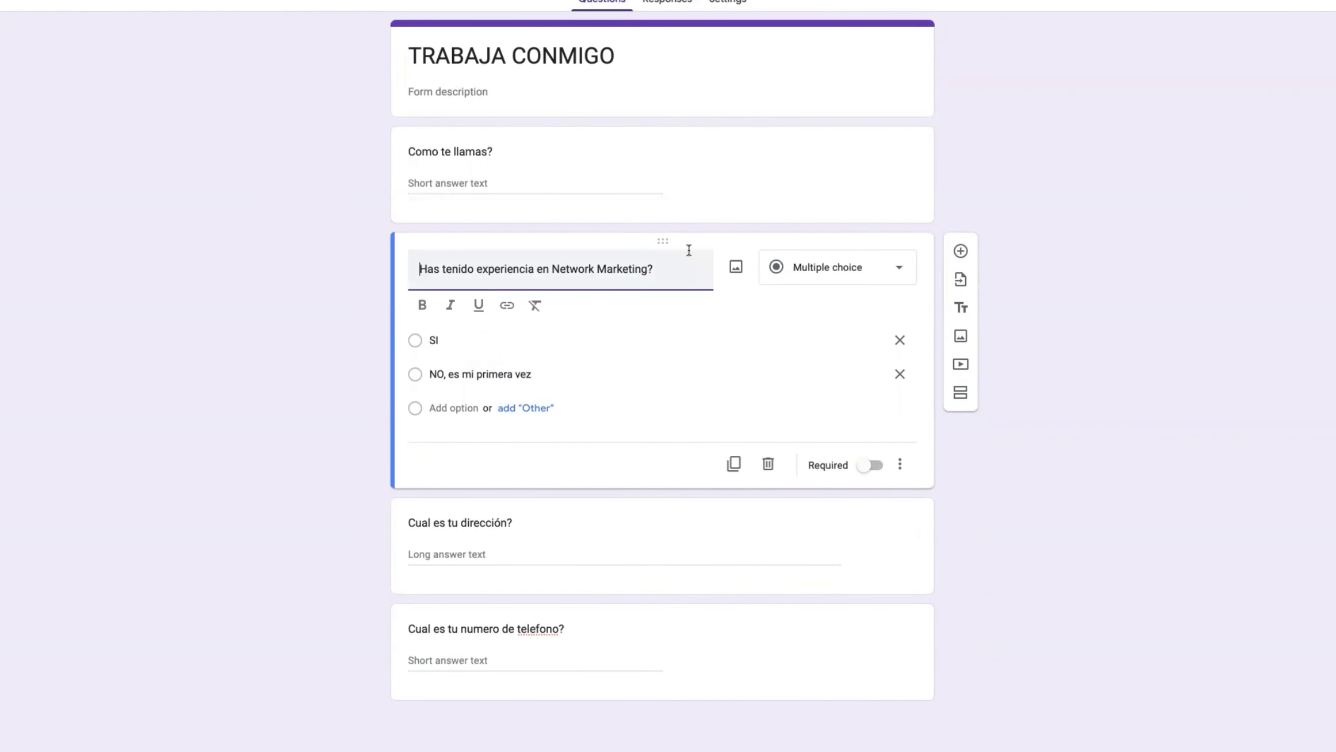
{"action": "mouse_move", "coordinate": [665, 240]}
{"action": "left_mouse_down"}
{"action": "mouse_move", "coordinate": [665, 412]}
{"action": "mouse_move", "coordinate": [671, 191]}
{"action": "mouse_move", "coordinate": [665, 239]}
{"action": "left_mouse_up"}
{"action": "left_click", "coordinate": [863, 677]}
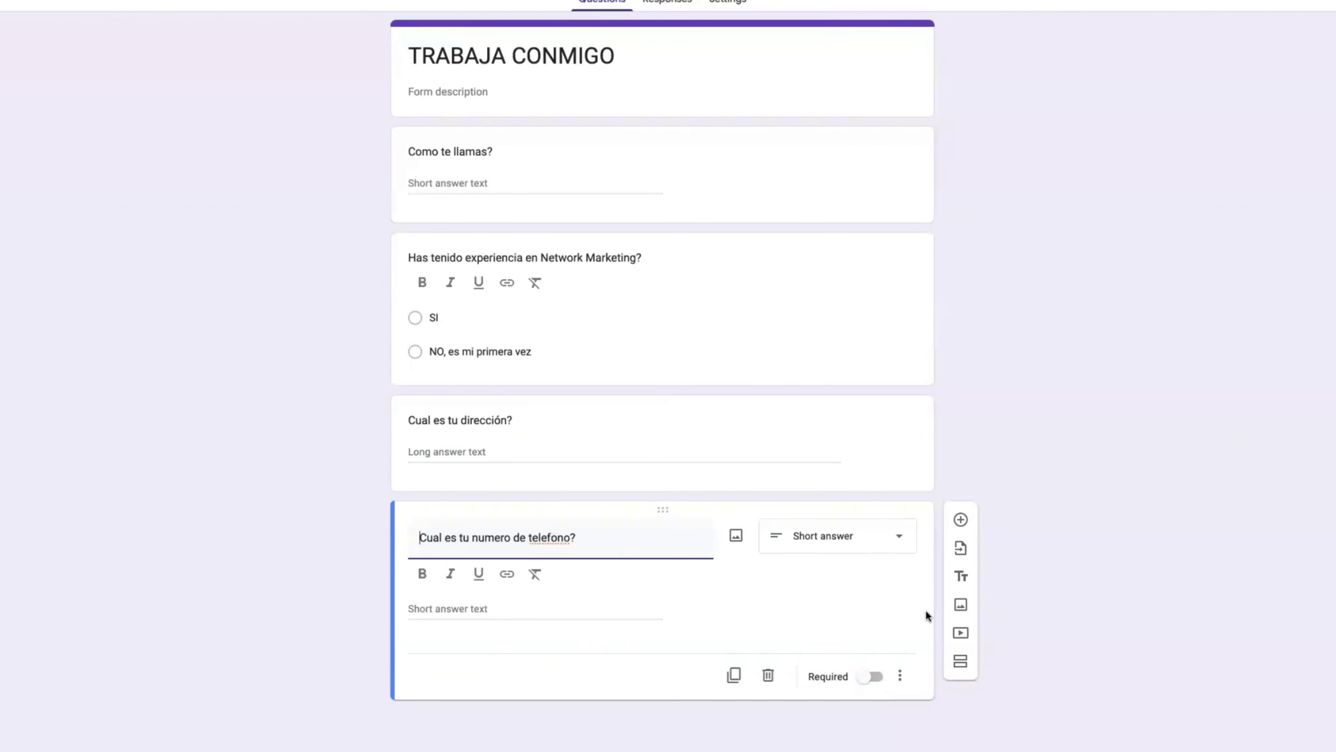
Step: Add a short-answer question 'Cual es tu EMAIL?' after the phone question
{"action": "left_click", "coordinate": [961, 520]}
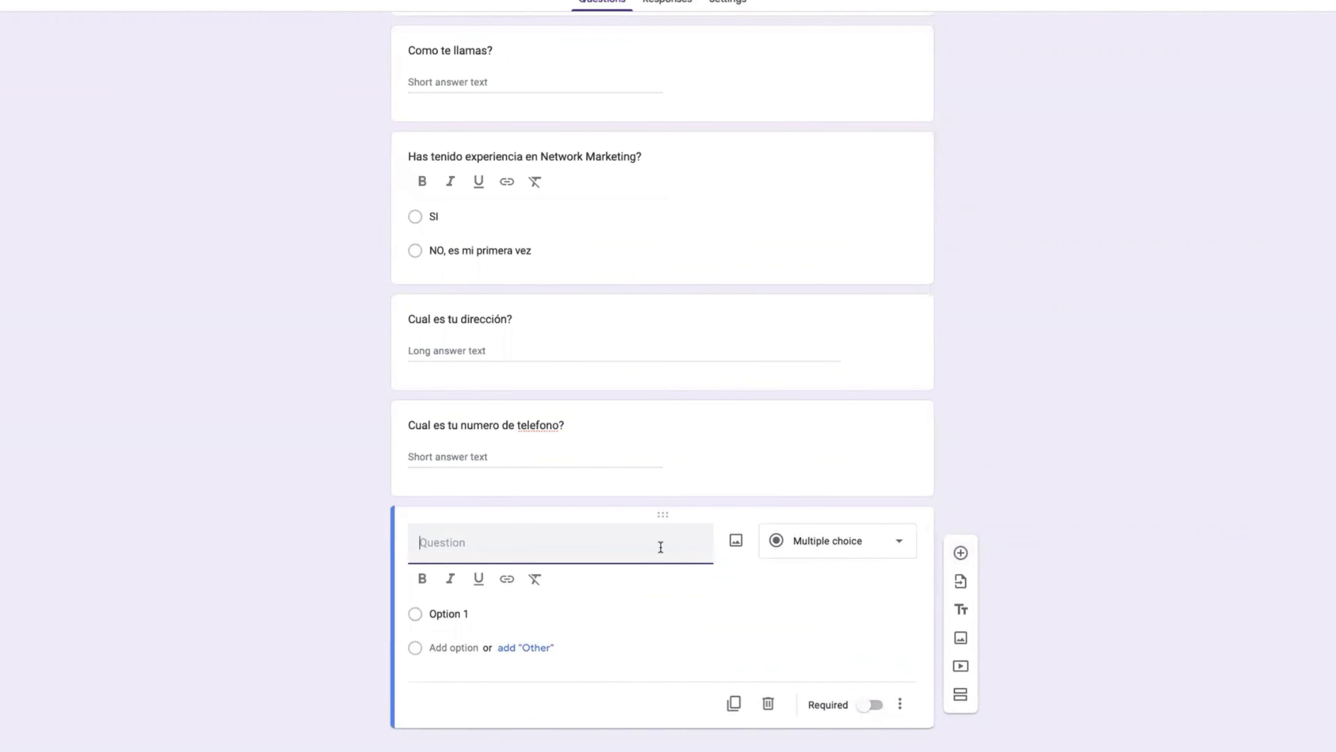
{"action": "type", "text": "Cual "}
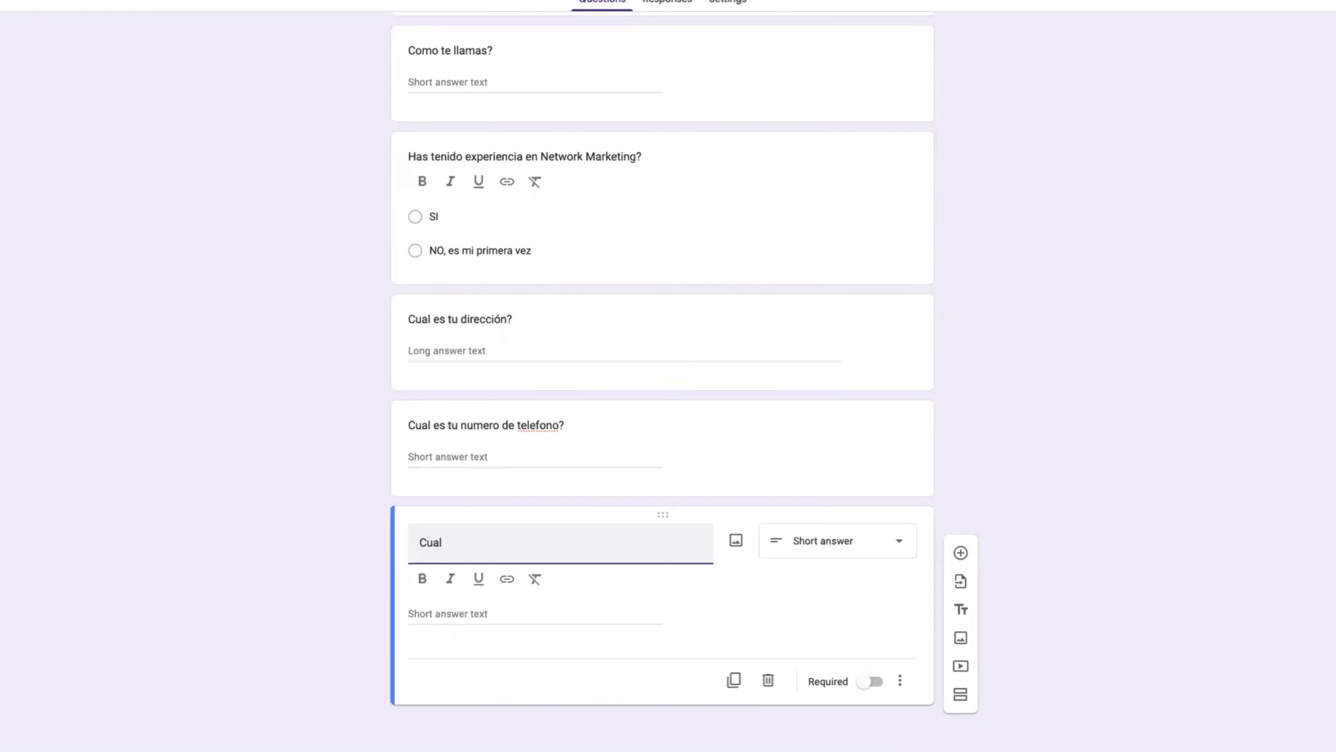
{"action": "type", "text": "es tu EMAIL?"}
{"action": "left_click", "coordinate": [961, 553]}
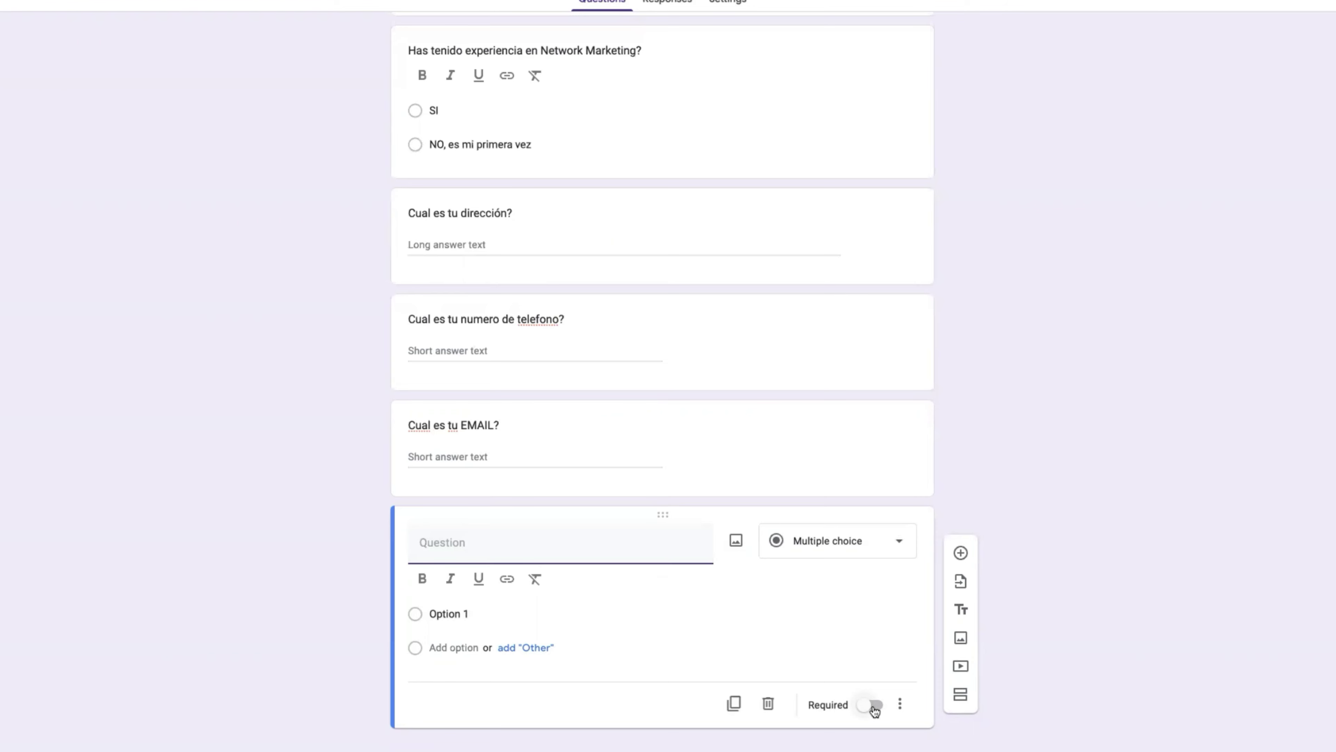
Step: Make the 'Como te llamas?' and Network Marketing questions required
{"action": "scroll", "coordinate": [731, 551], "scroll_direction": "down", "scroll_amount": 1}
{"action": "scroll", "coordinate": [731, 550], "scroll_direction": "up", "scroll_amount": 3}
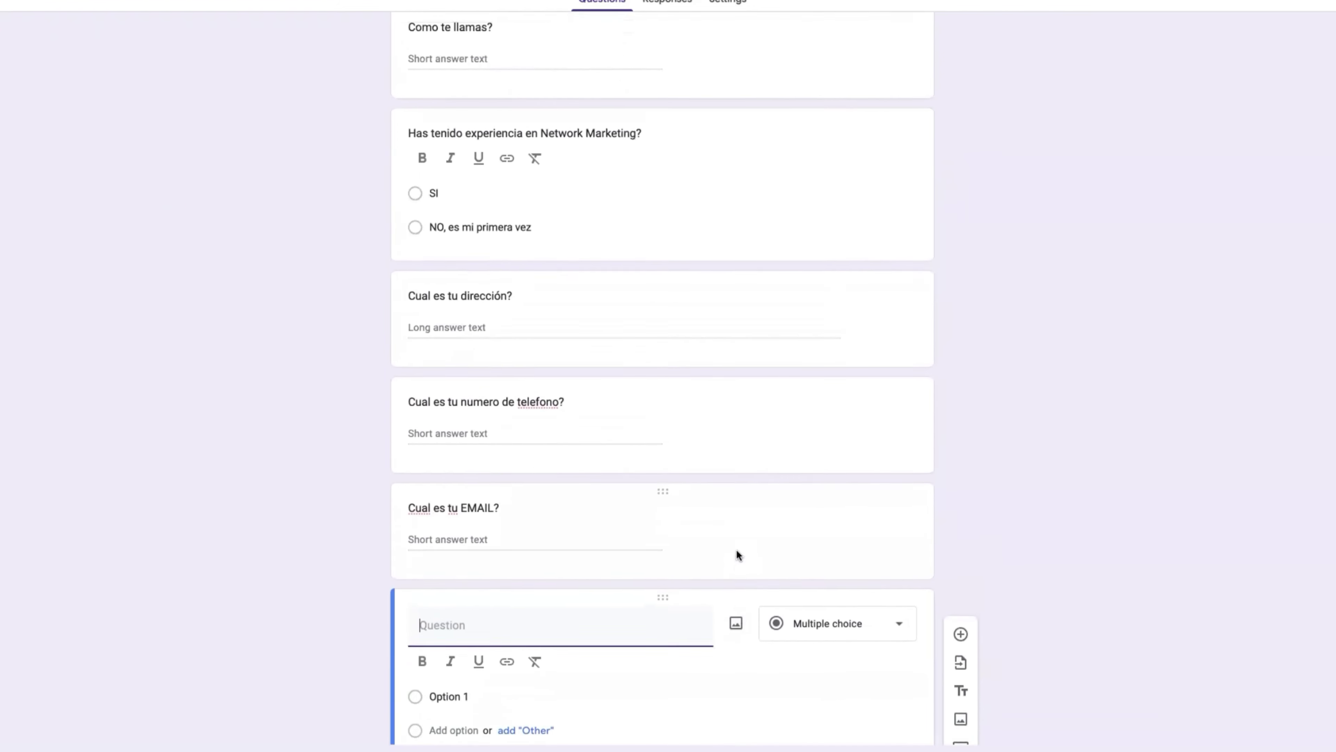
{"action": "scroll", "coordinate": [743, 542], "scroll_direction": "up", "scroll_amount": 3}
{"action": "scroll", "coordinate": [662, 289], "scroll_direction": "down", "scroll_amount": 1}
{"action": "left_click", "coordinate": [788, 109]}
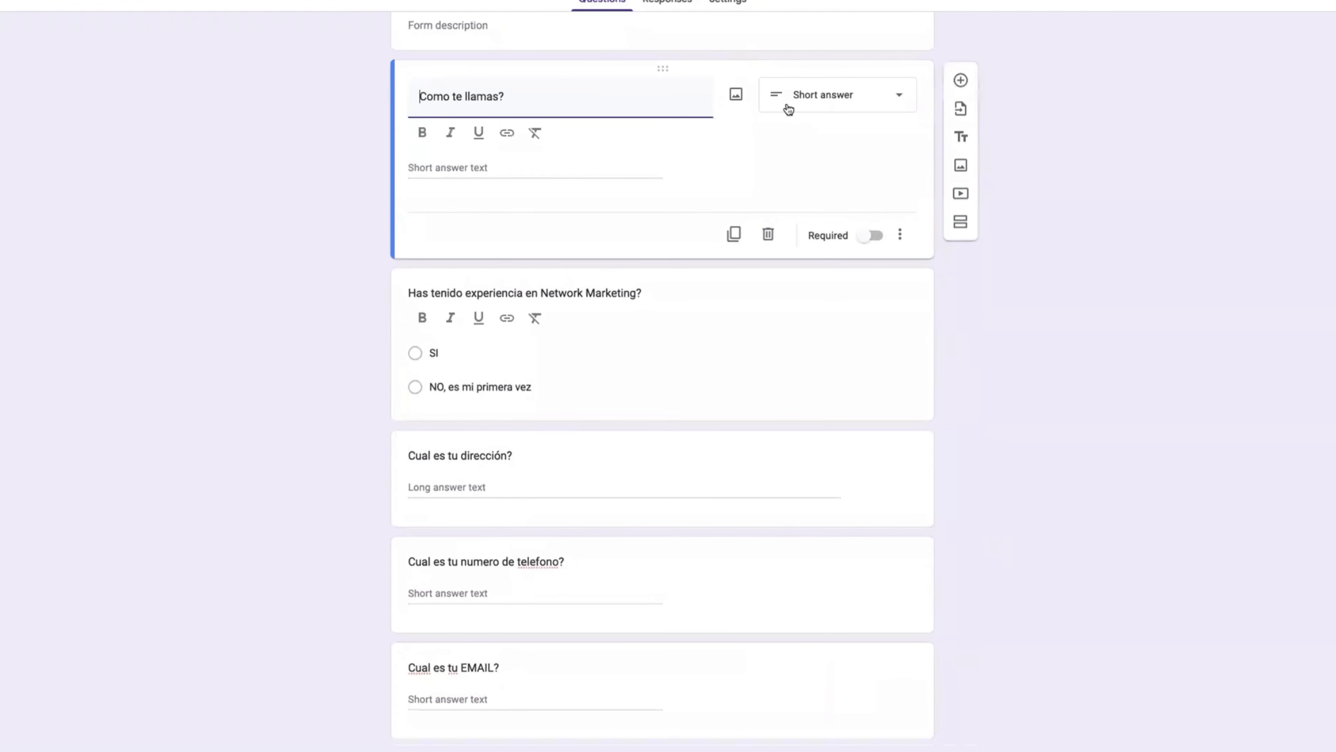
{"action": "left_click", "coordinate": [874, 237]}
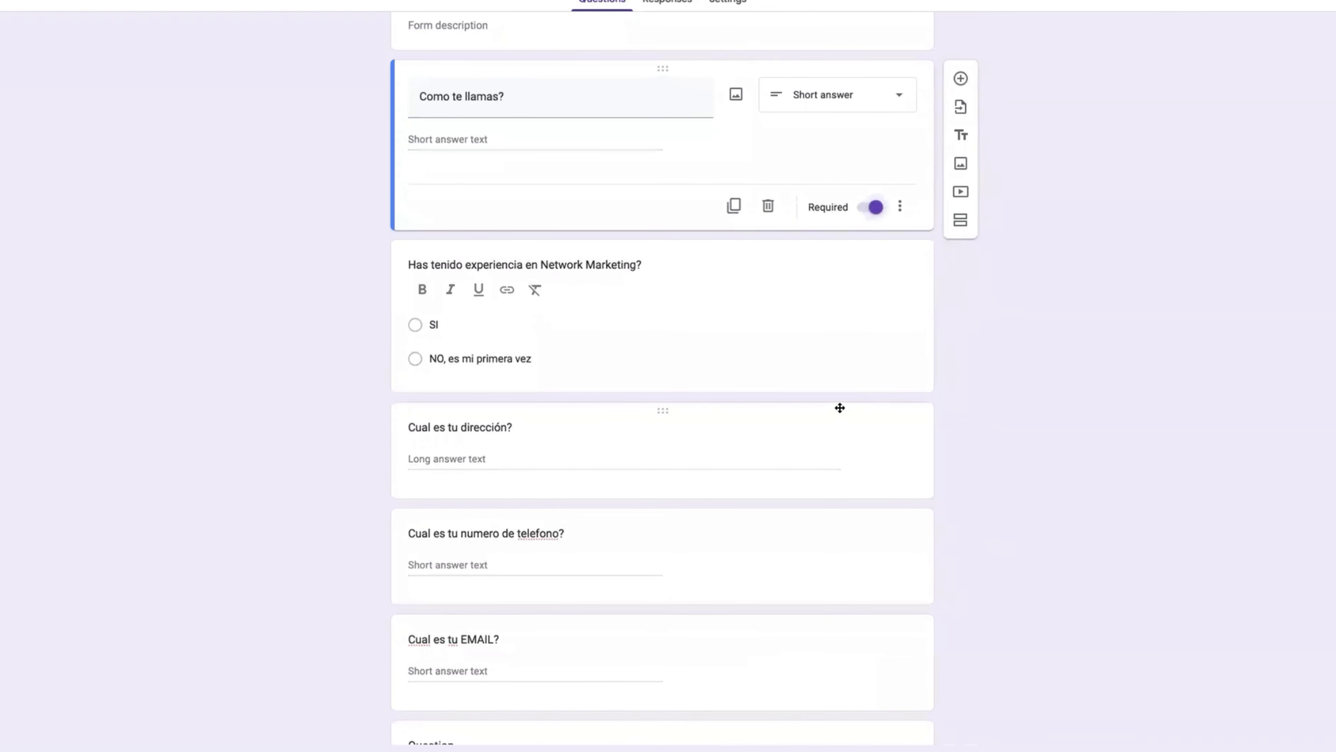
{"action": "scroll", "coordinate": [724, 393], "scroll_direction": "down", "scroll_amount": 1}
{"action": "scroll", "coordinate": [722, 392], "scroll_direction": "up", "scroll_amount": 2}
{"action": "scroll", "coordinate": [723, 392], "scroll_direction": "down", "scroll_amount": 4}
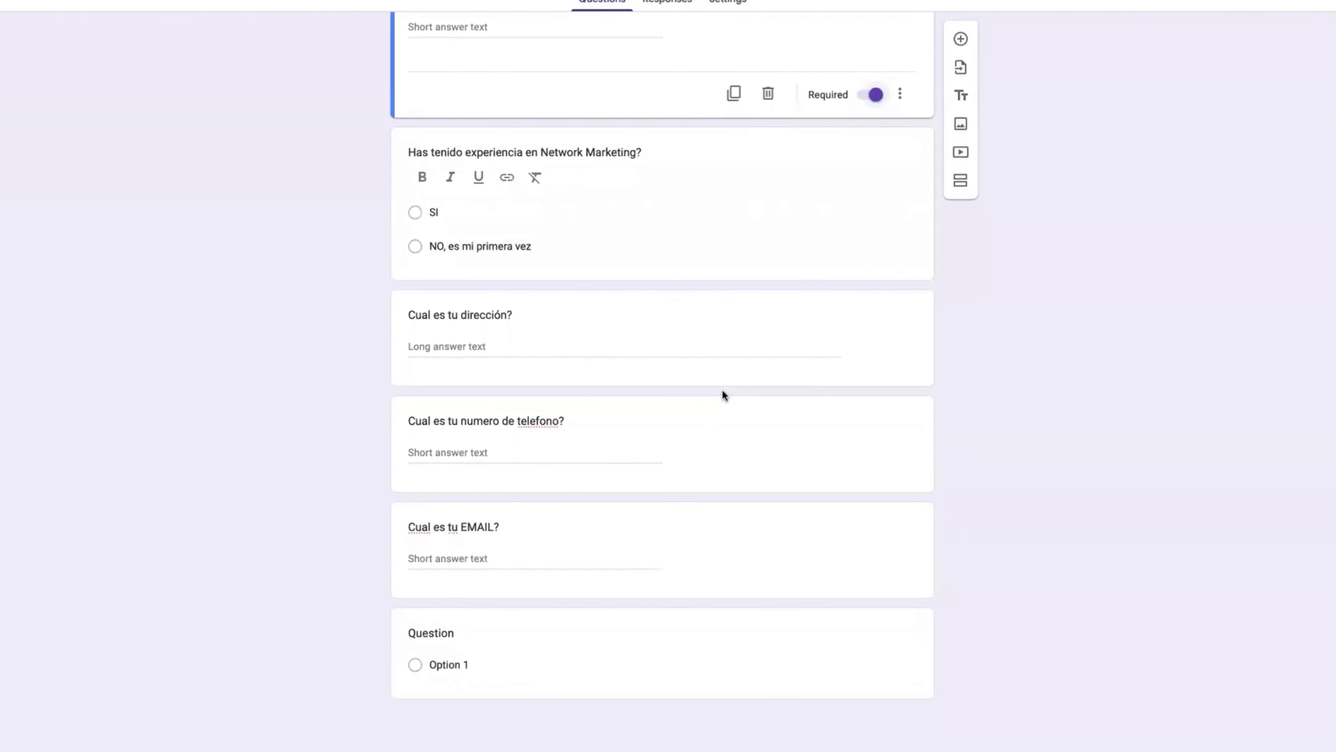
{"action": "left_click", "coordinate": [815, 212]}
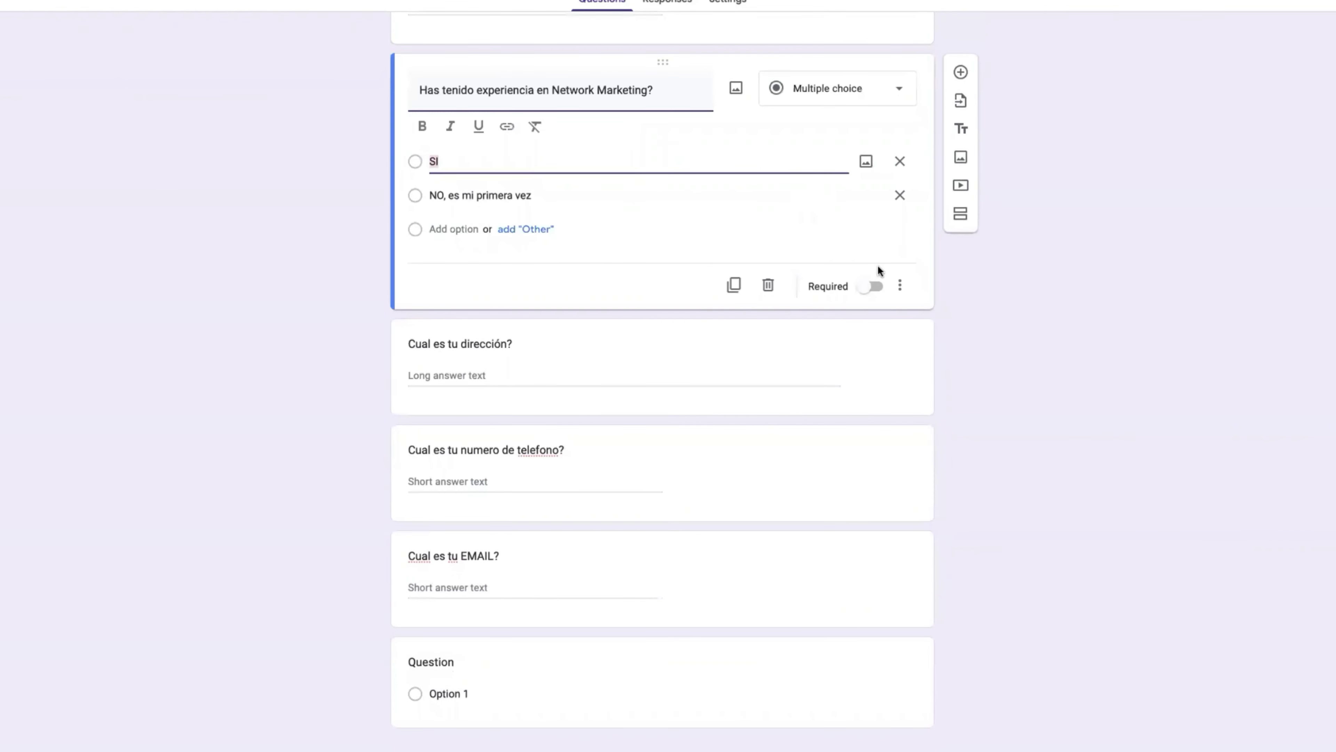
{"action": "left_click", "coordinate": [877, 288]}
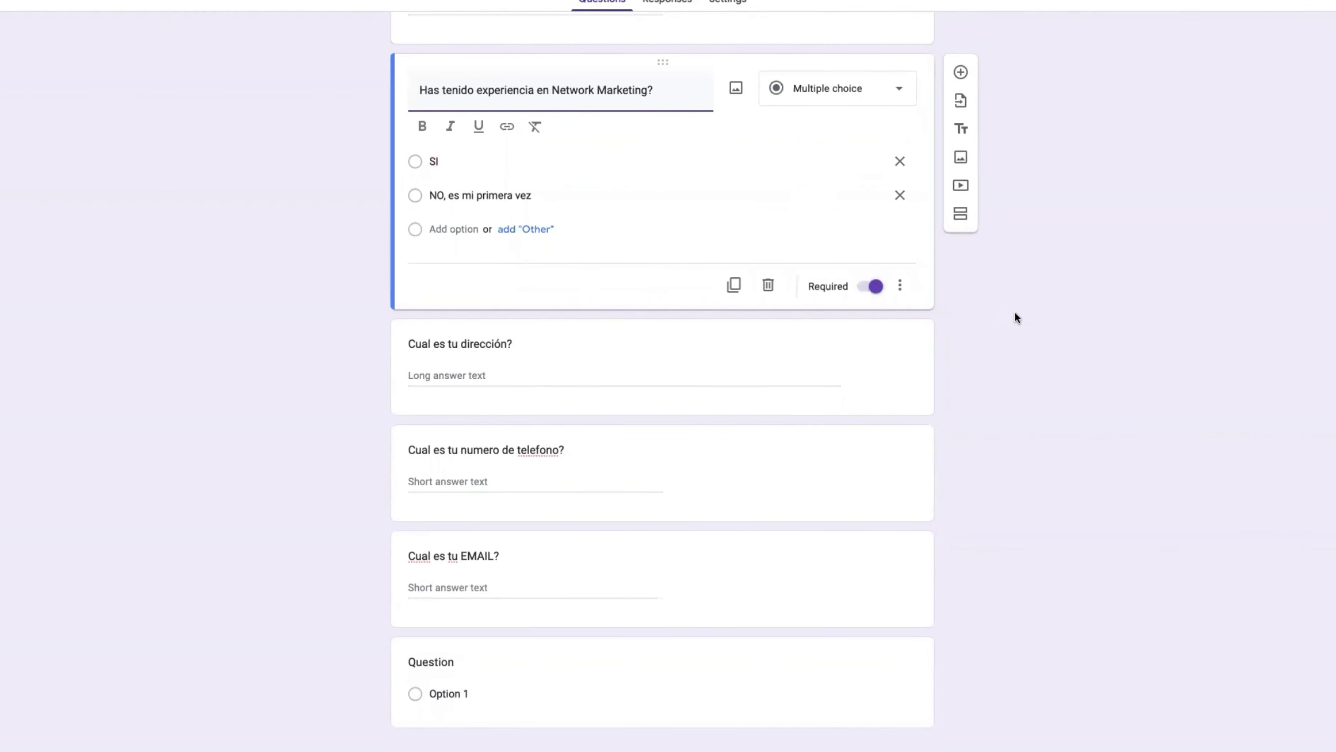
Step: Make the address and phone number questions required, leaving the EMAIL question optional
{"action": "left_click", "coordinate": [860, 334]}
{"action": "left_click", "coordinate": [877, 394]}
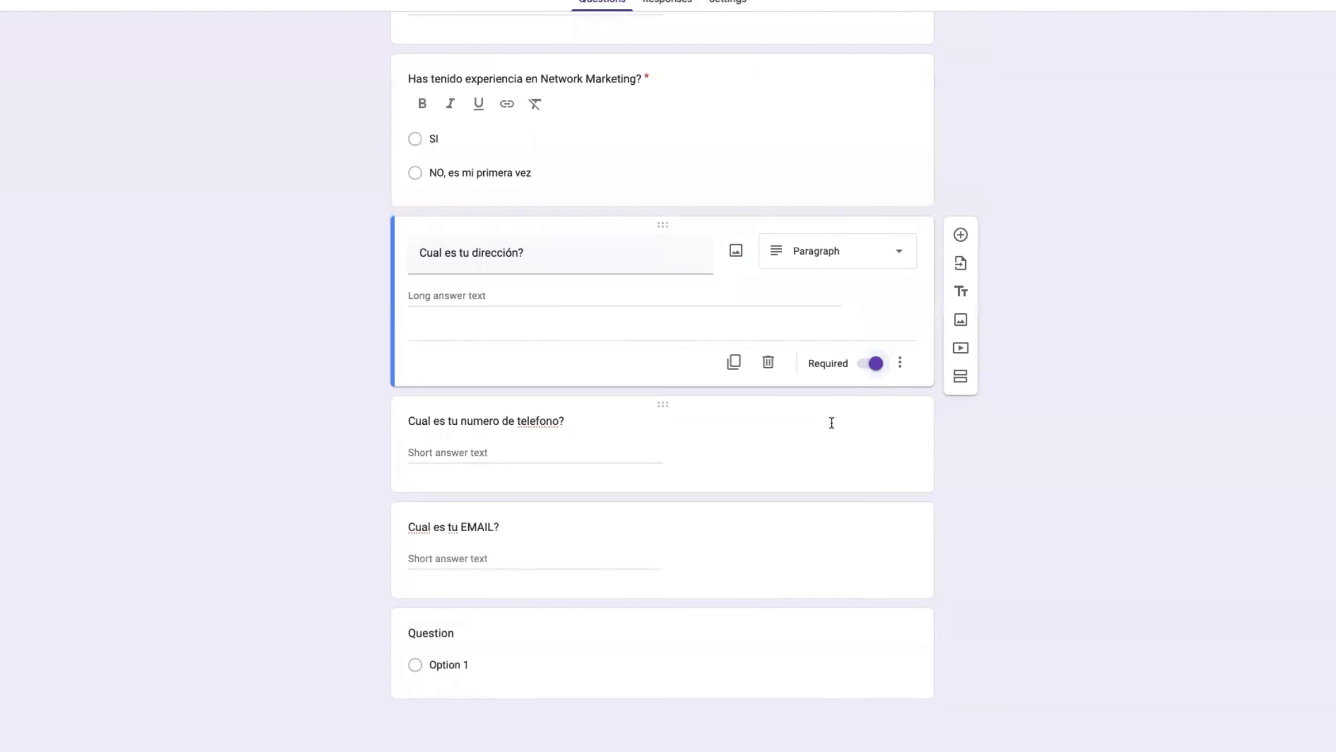
{"action": "left_click", "coordinate": [848, 422]}
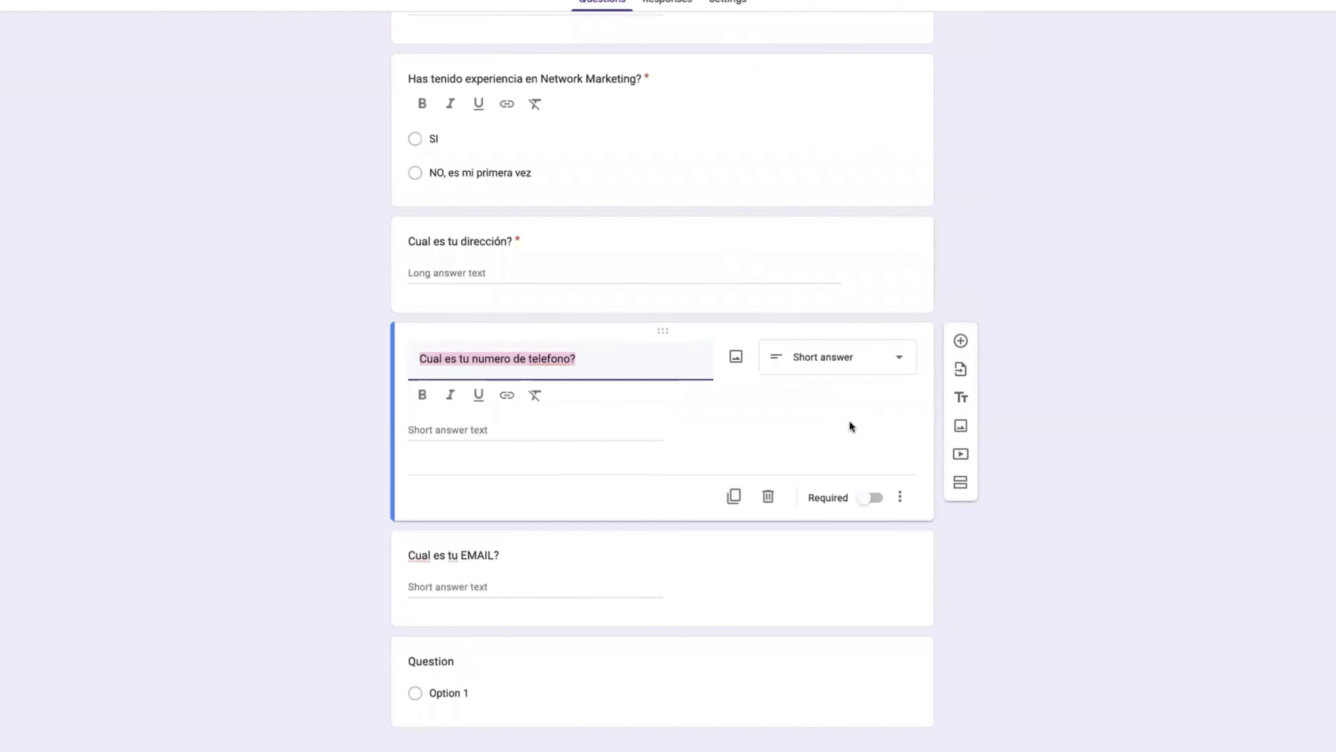
{"action": "left_click", "coordinate": [872, 497]}
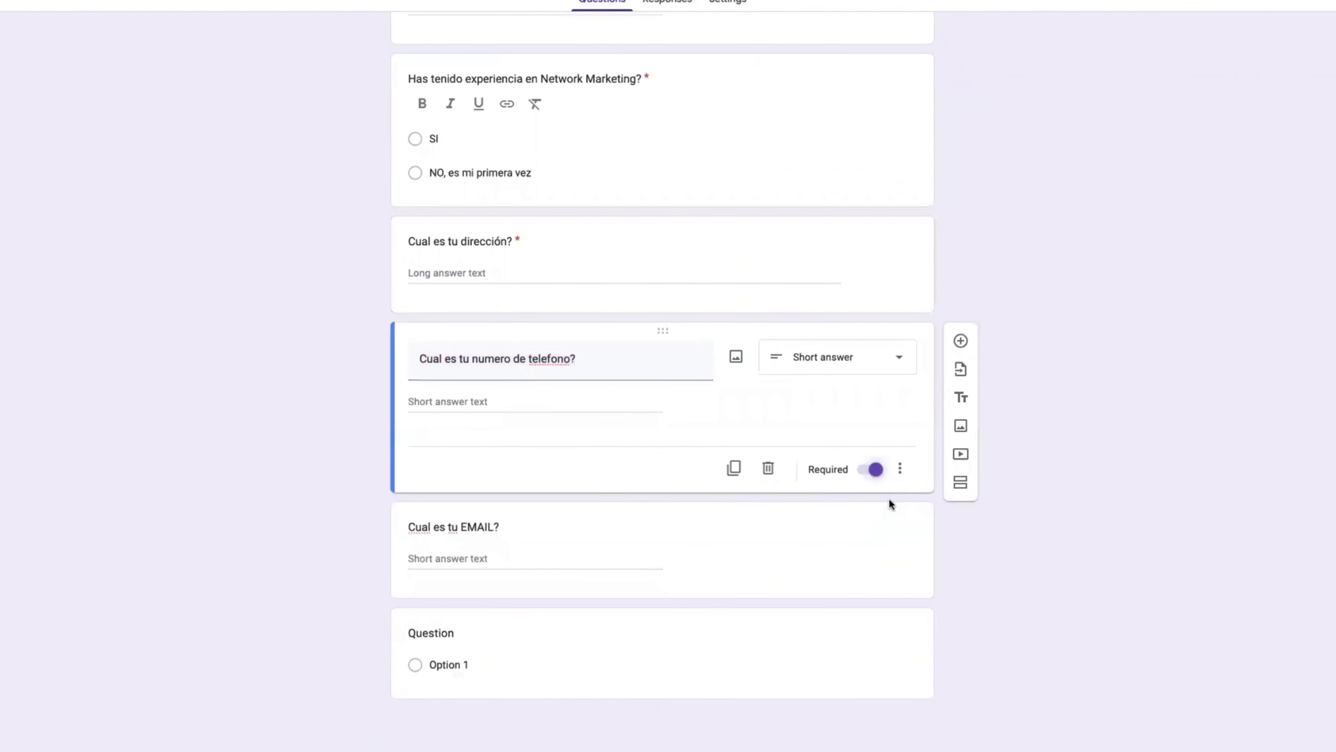
{"action": "left_click", "coordinate": [906, 550]}
{"action": "left_click", "coordinate": [1095, 501]}
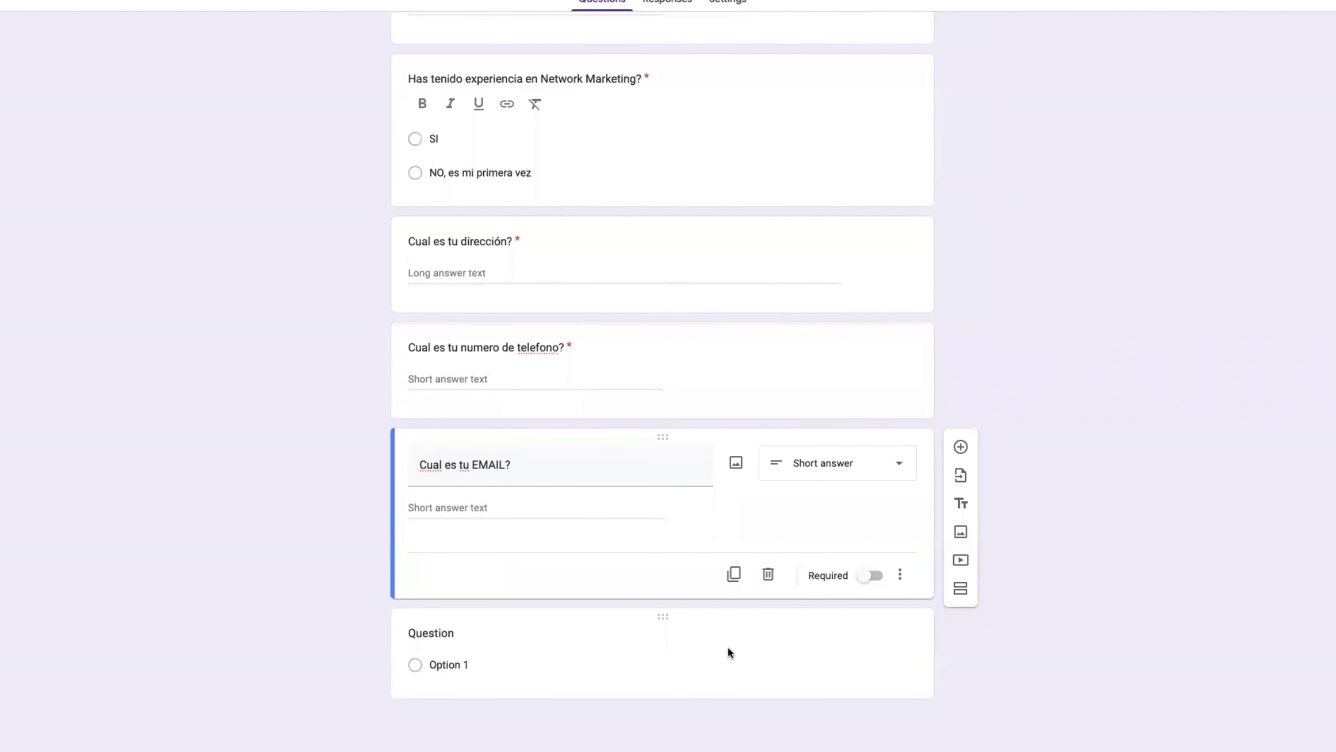
Step: Turn the empty question into the Date question 'Tu fecha de nacimiento?' after the EMAIL question
{"action": "scroll", "coordinate": [855, 615], "scroll_direction": "up", "scroll_amount": 3}
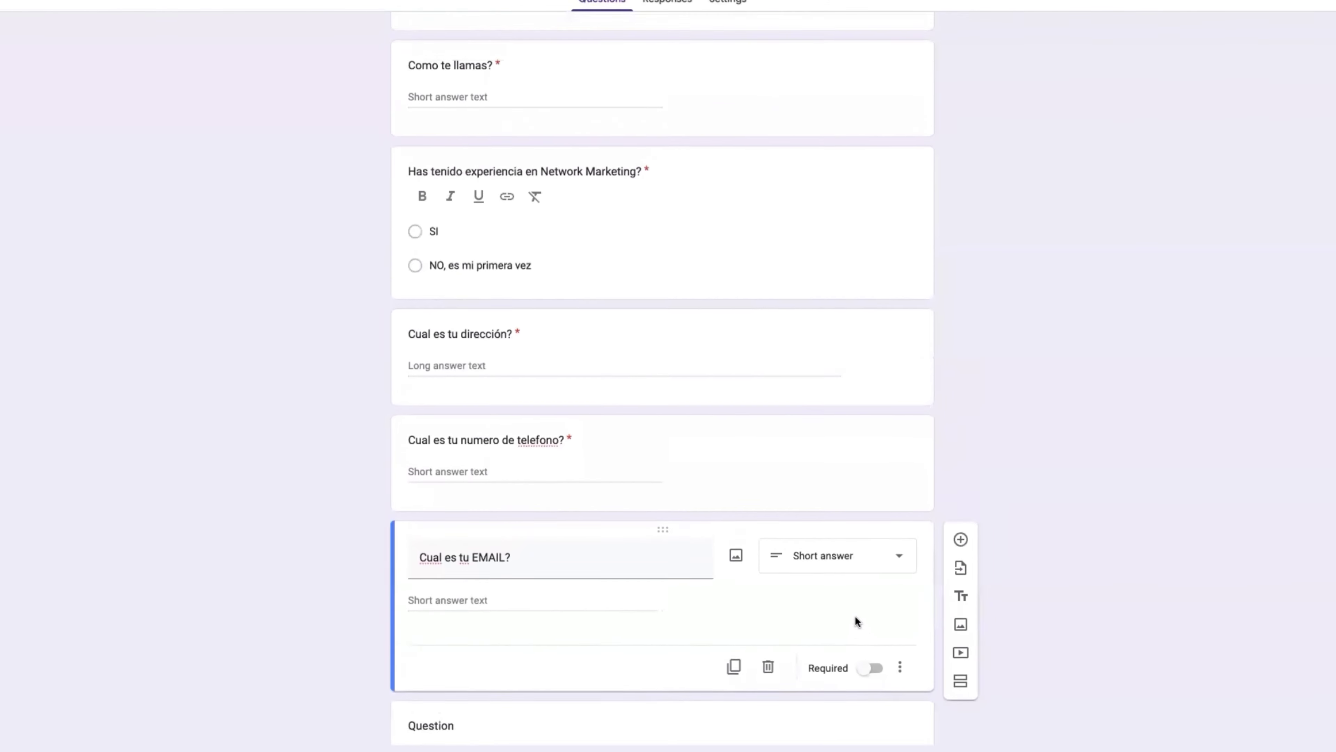
{"action": "scroll", "coordinate": [855, 621], "scroll_direction": "up", "scroll_amount": 3}
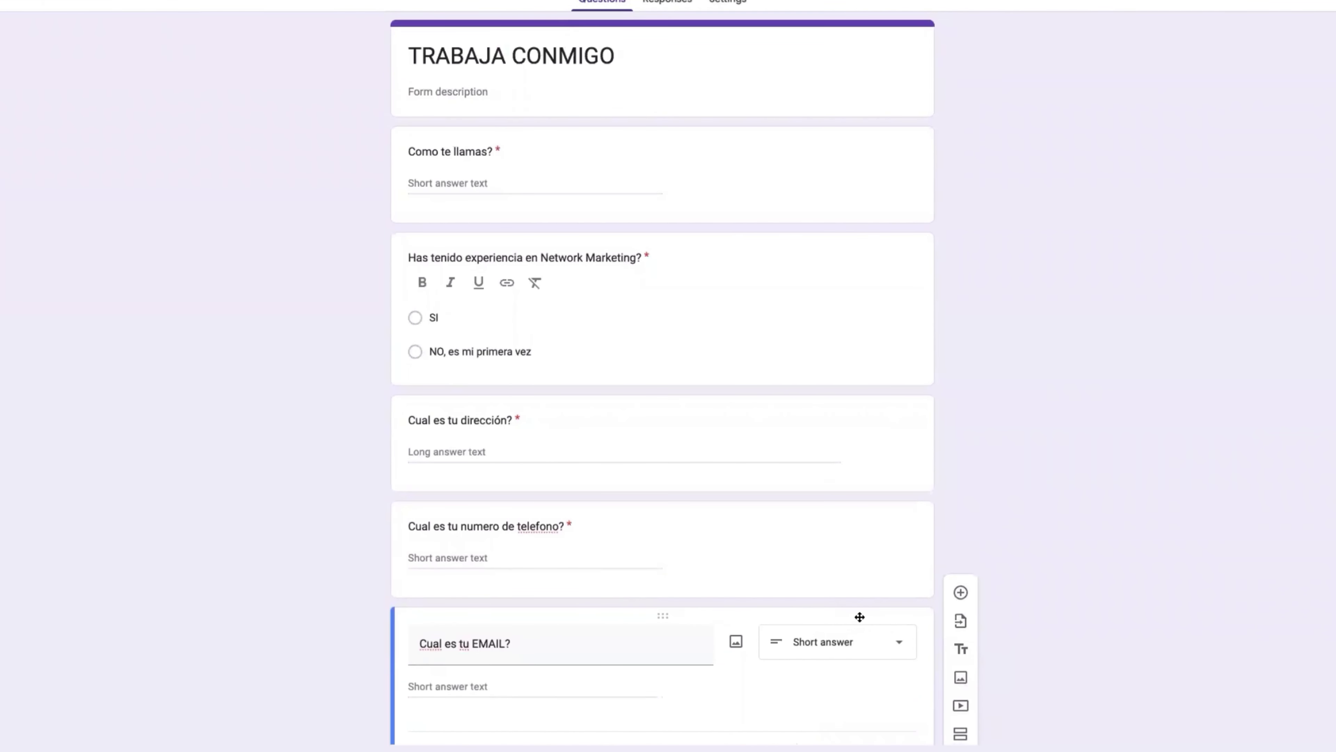
{"action": "scroll", "coordinate": [859, 617], "scroll_direction": "down", "scroll_amount": 6}
{"action": "left_click", "coordinate": [665, 634]}
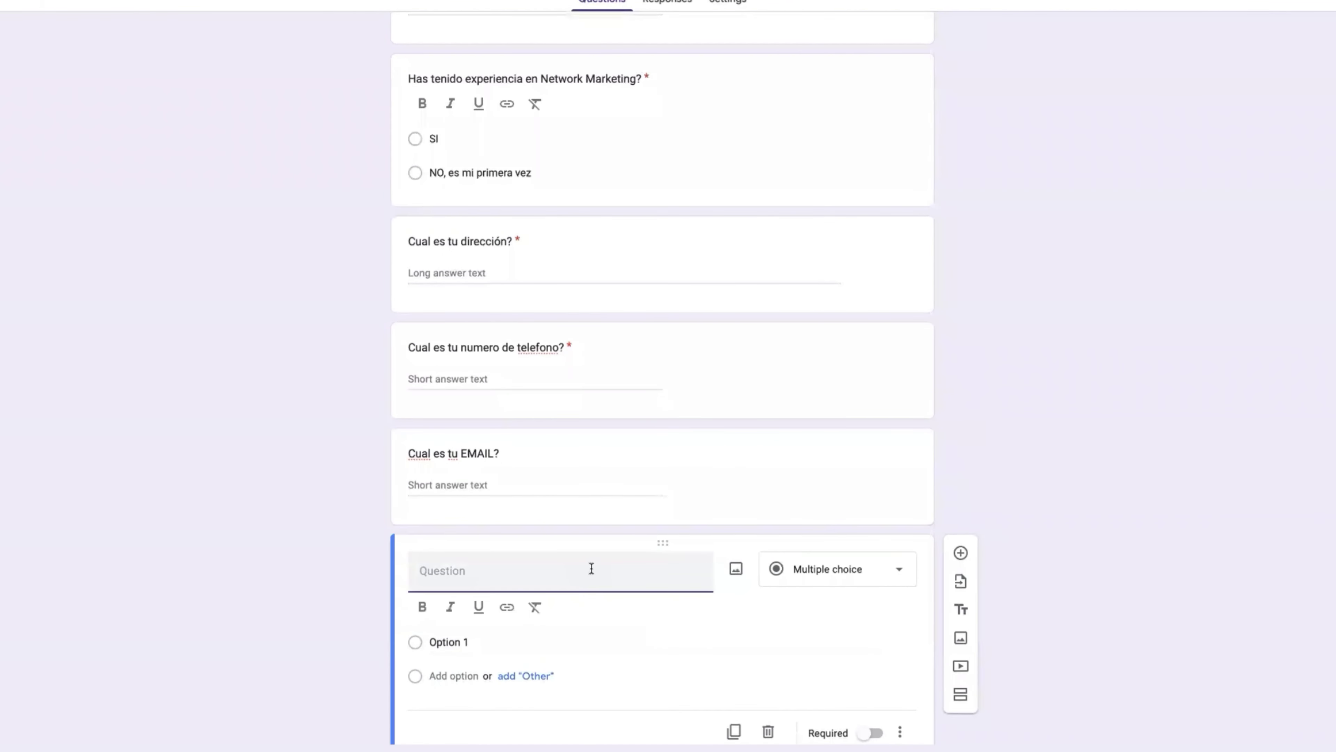
{"action": "type", "text": "Tu fecha de nacimiento?"}
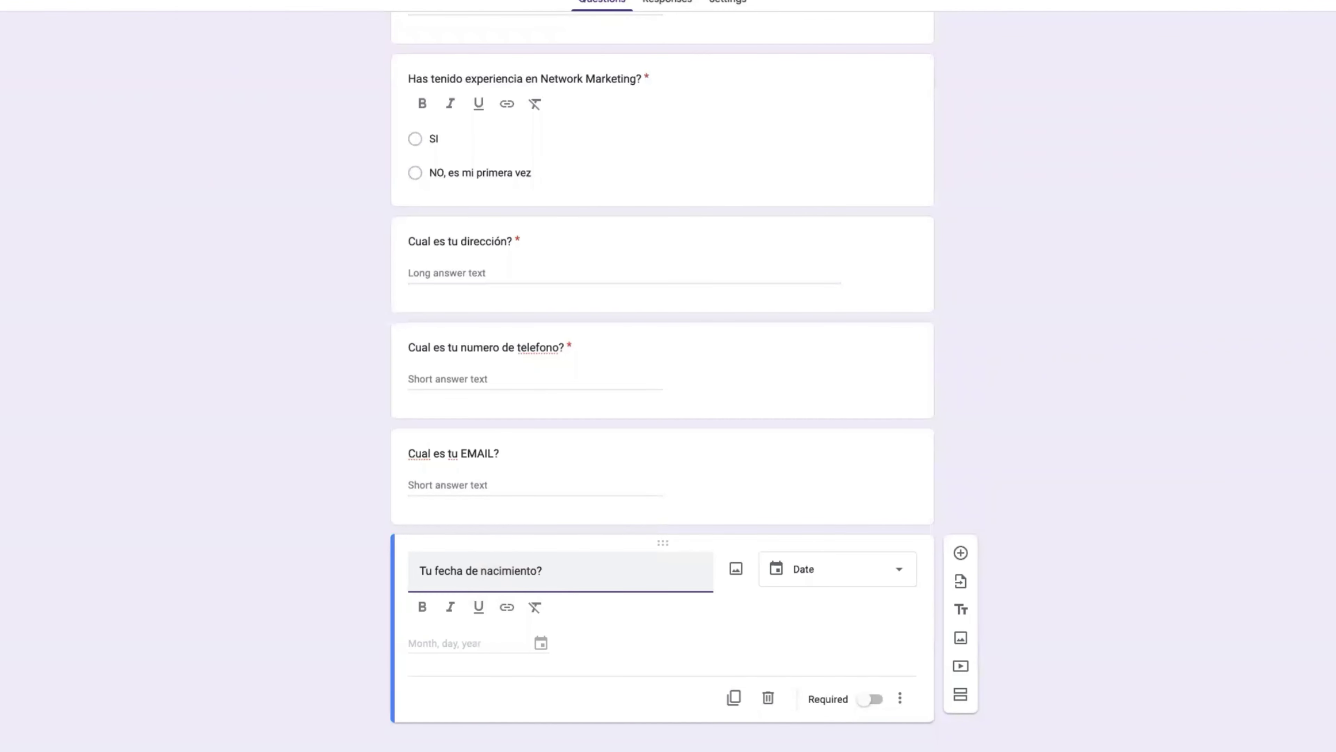
{"action": "left_click", "coordinate": [1066, 562]}
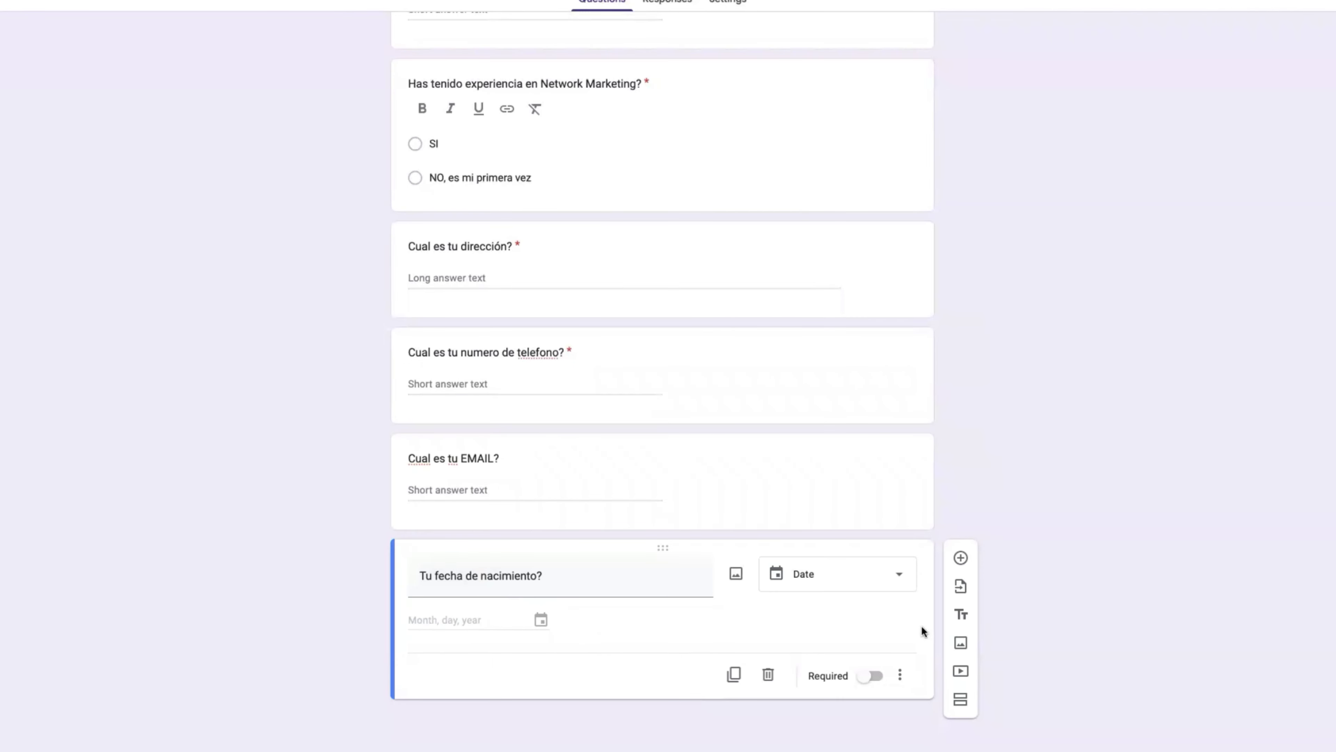
{"action": "left_click", "coordinate": [961, 557]}
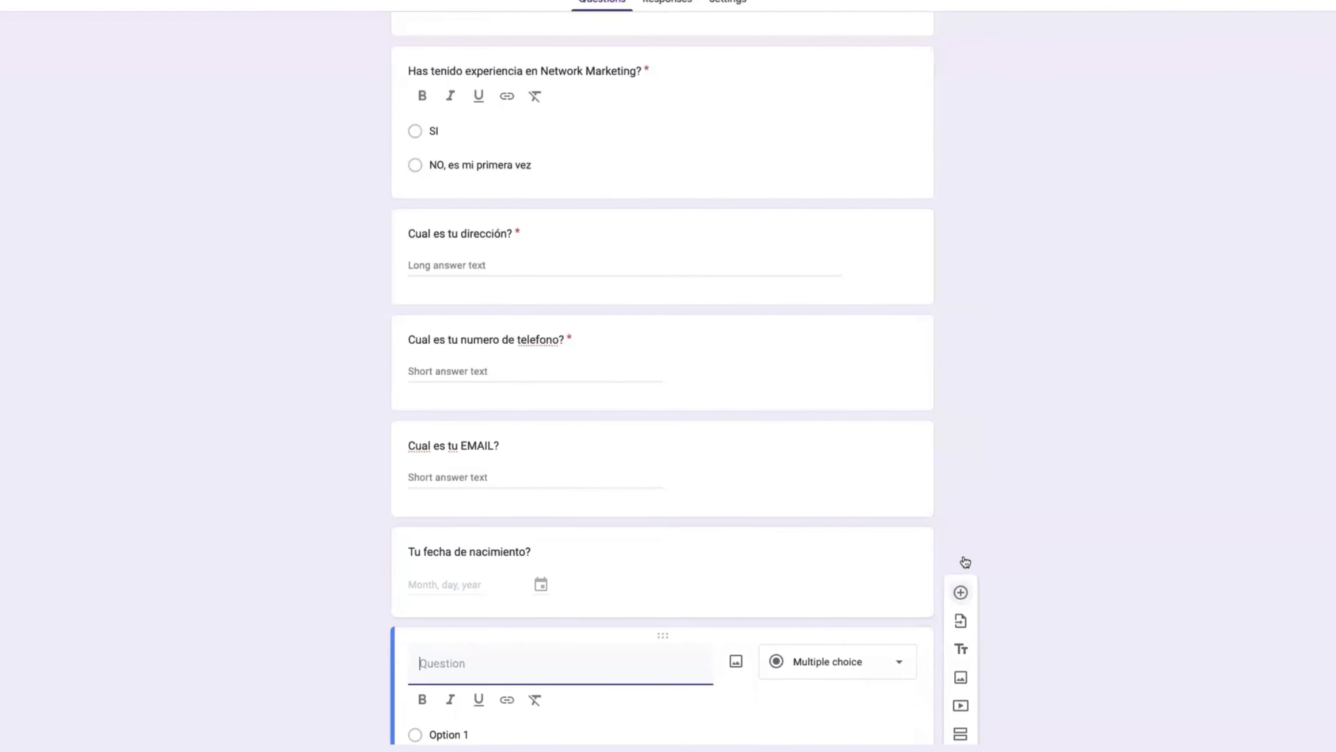
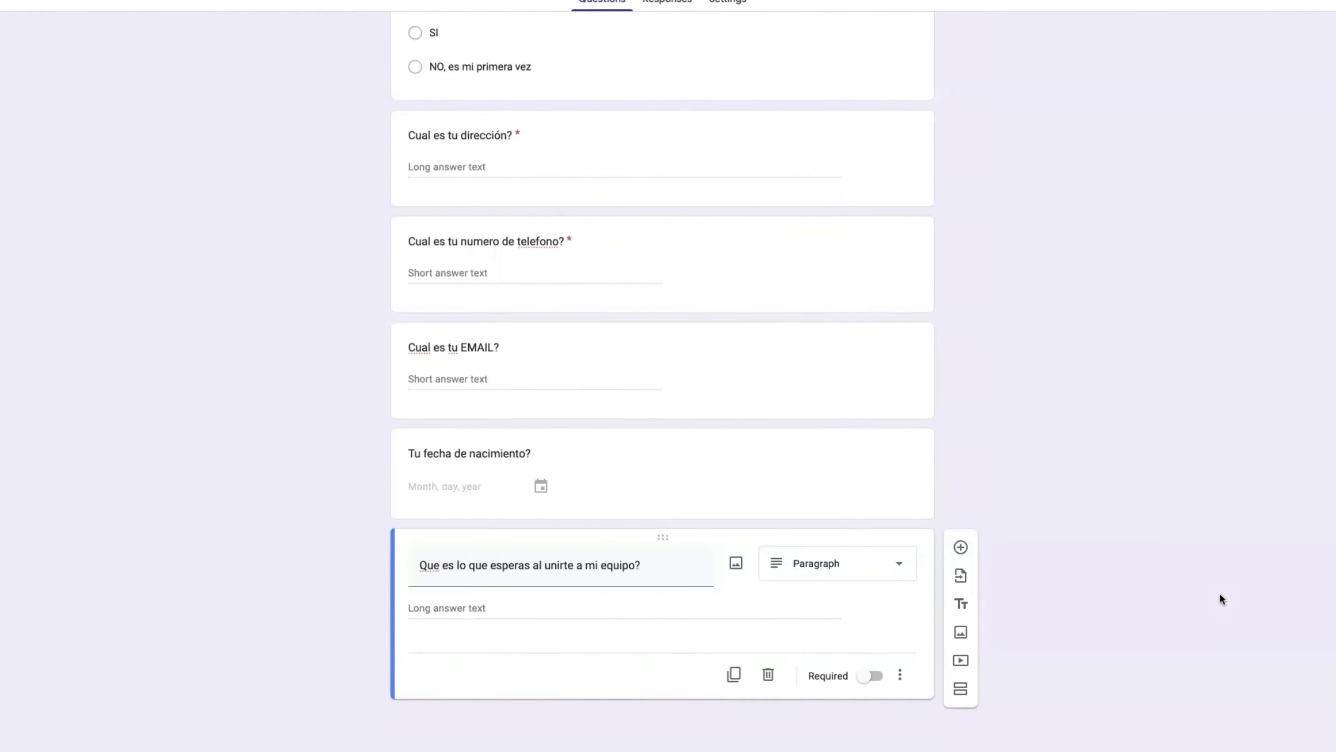
Step: Add a new question titled 'Tienes experiencia en Maquillaje?' after the expectations question
{"action": "scroll", "coordinate": [1219, 592], "scroll_direction": "up", "scroll_amount": 5}
{"action": "scroll", "coordinate": [1219, 592], "scroll_direction": "down", "scroll_amount": 1}
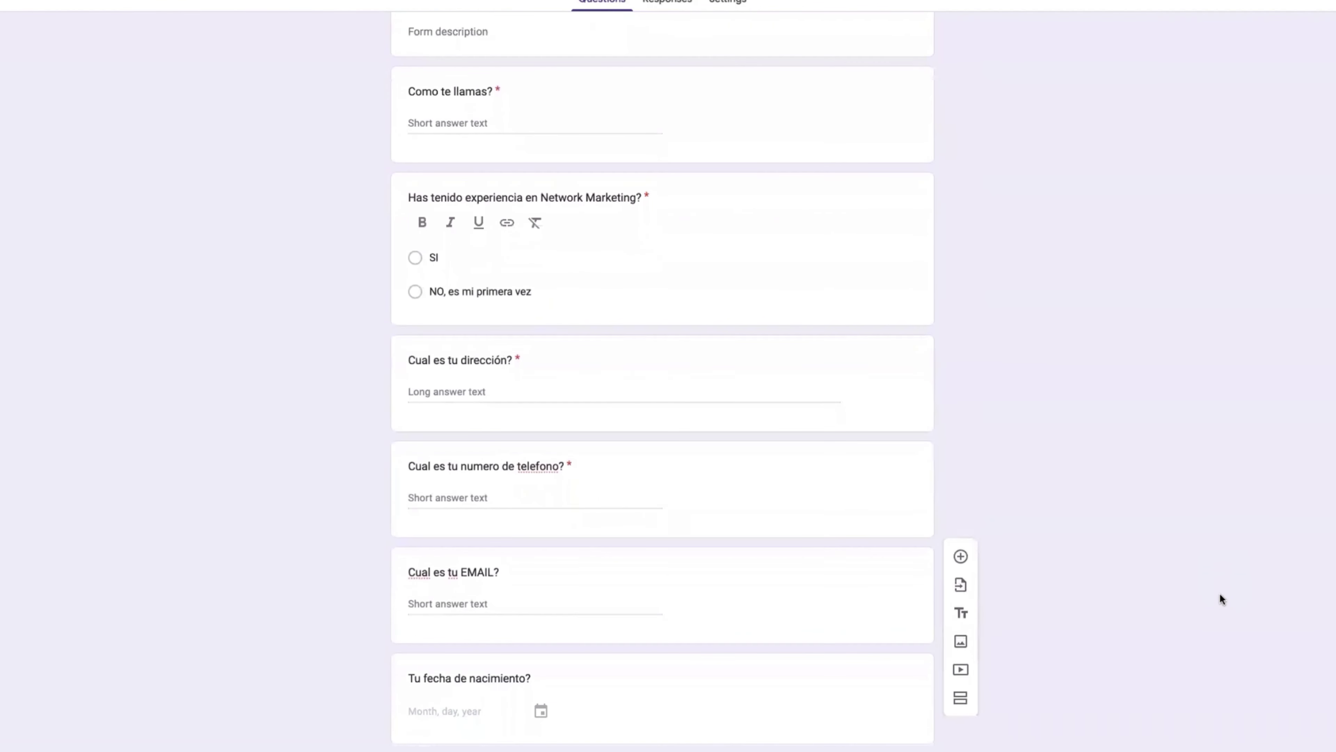
{"action": "scroll", "coordinate": [1219, 593], "scroll_direction": "up", "scroll_amount": 2}
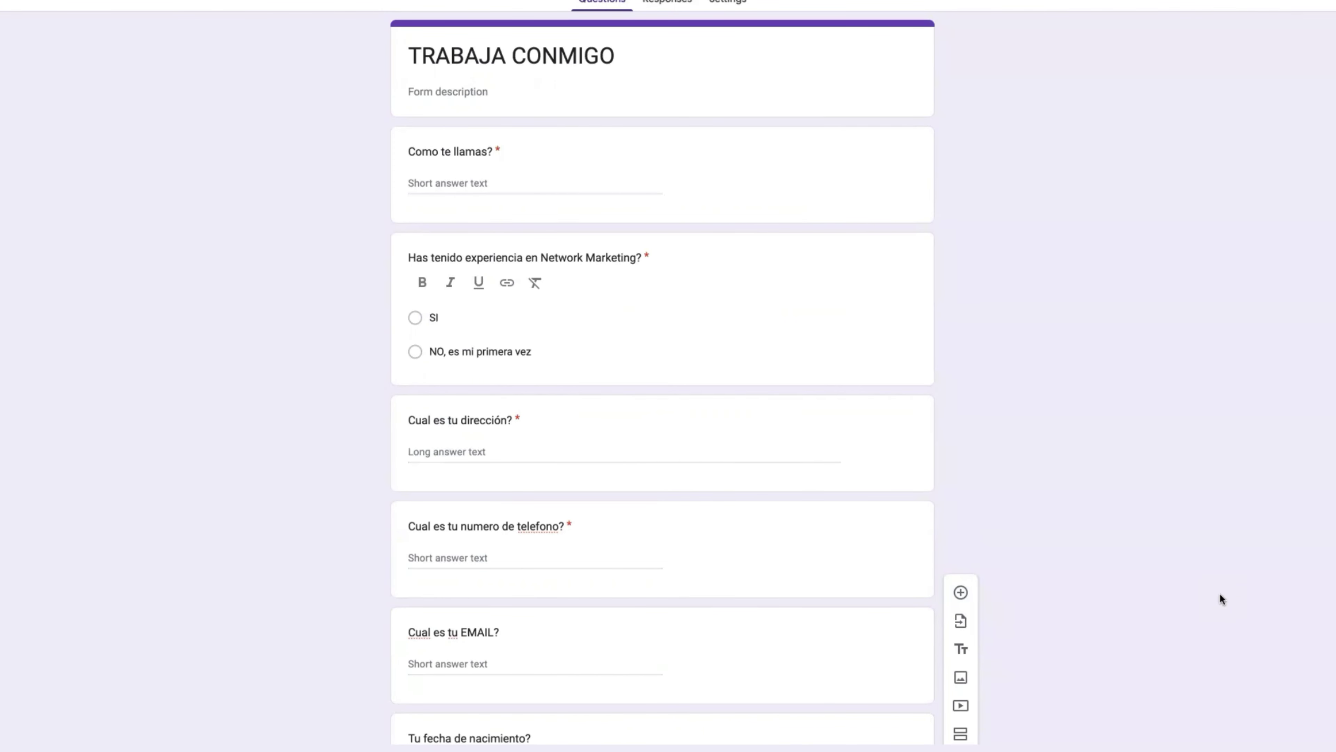
{"action": "scroll", "coordinate": [1220, 592], "scroll_direction": "down", "scroll_amount": 5}
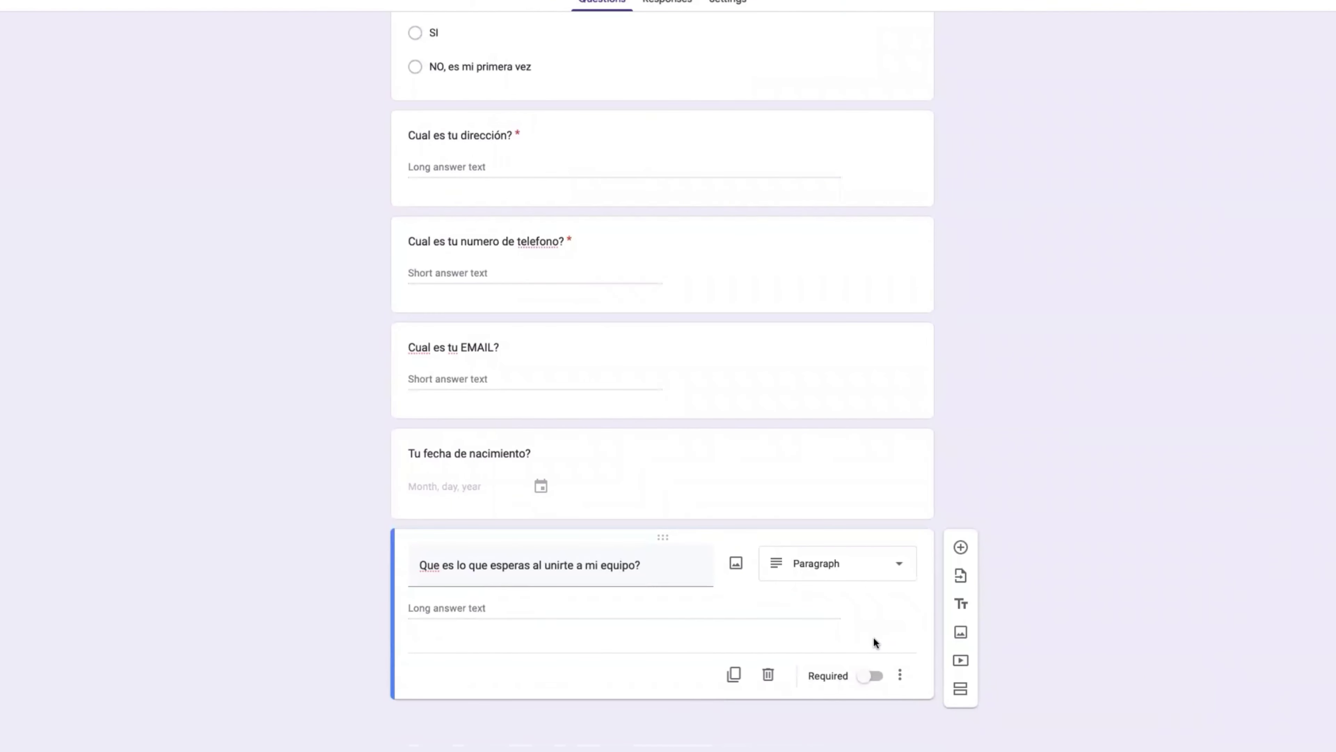
{"action": "left_click", "coordinate": [961, 547]}
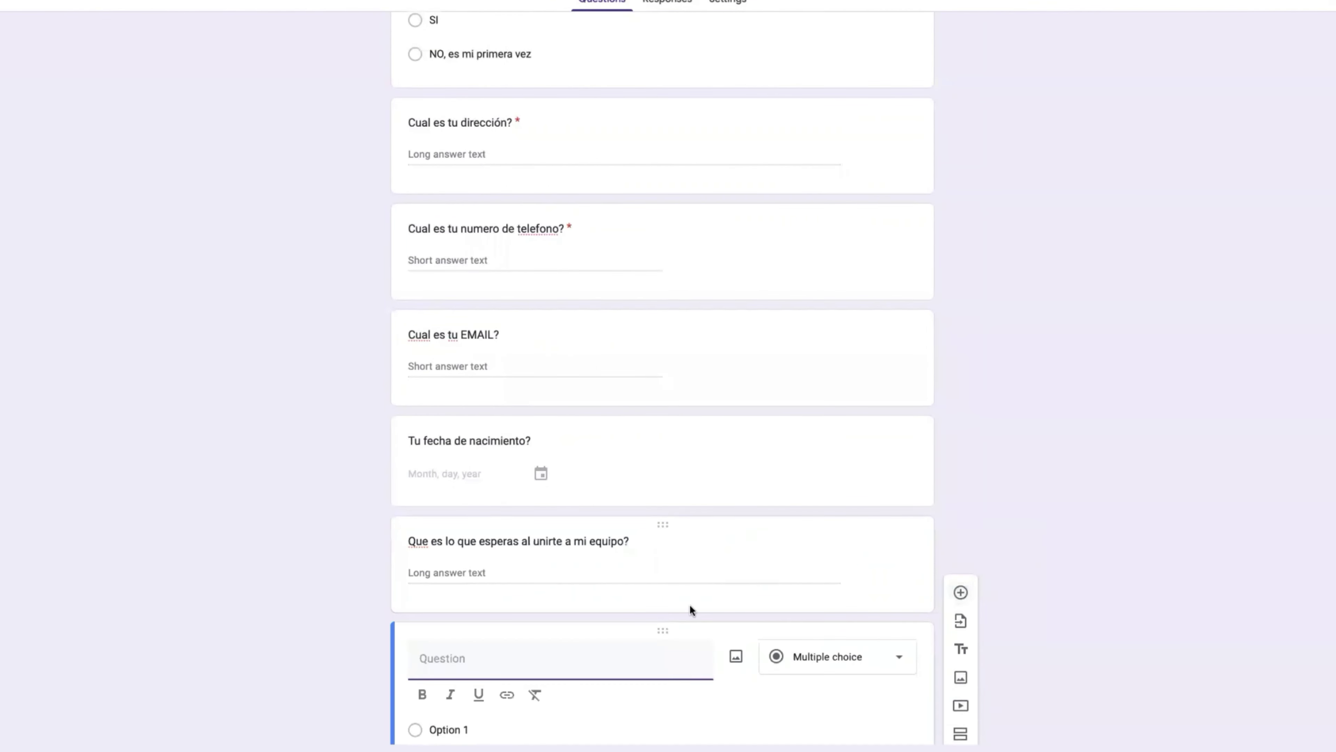
{"action": "type", "text": "Tienes experiencia en Maqui"}
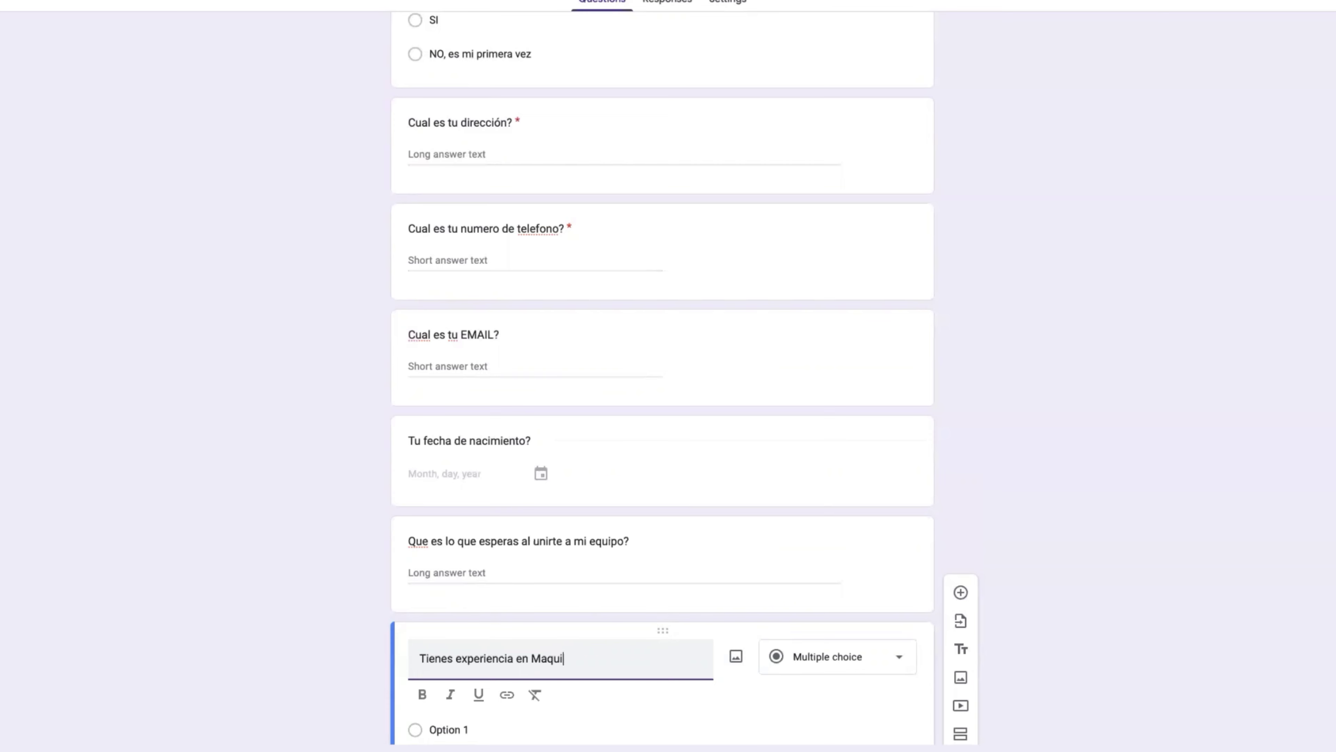
{"action": "type", "text": "llaje?"}
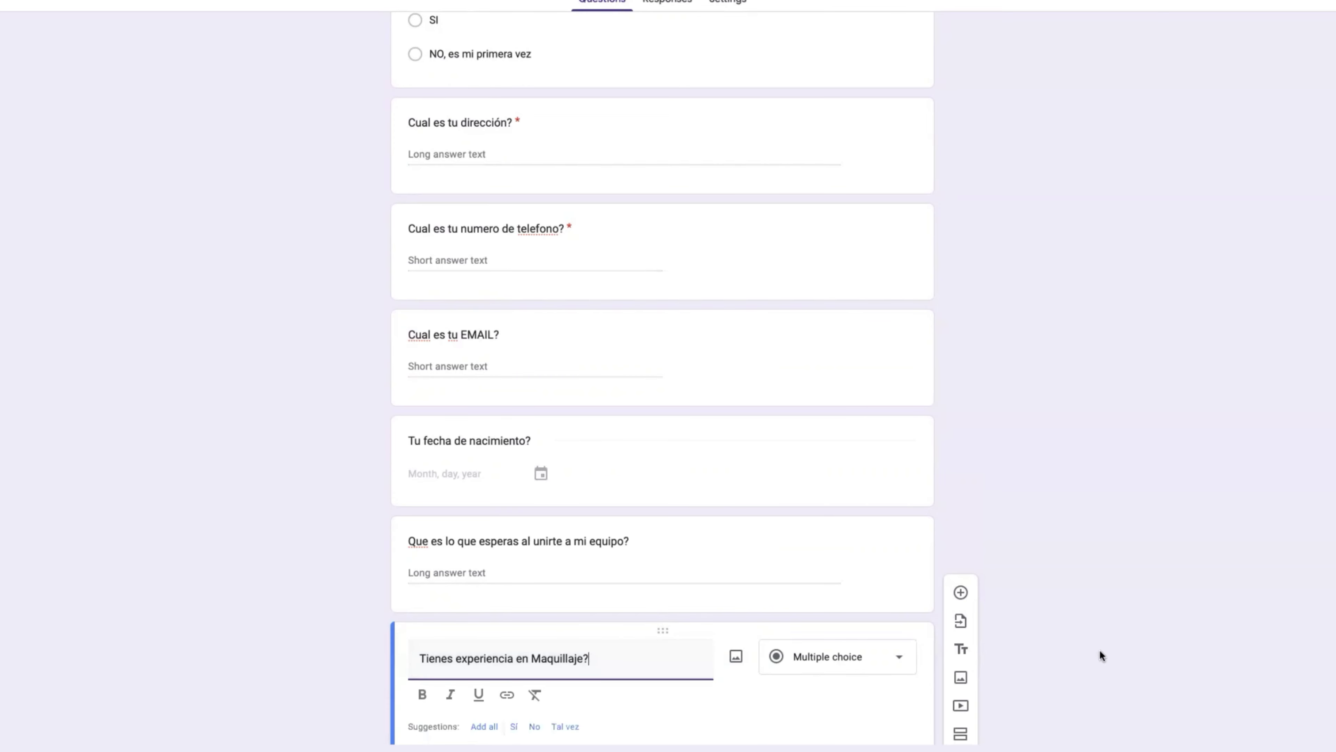
{"action": "left_click", "coordinate": [1099, 650]}
Step: Give it answers SI and 'NO, pero me gustaría aprender', and move it above the expectations question
{"action": "scroll", "coordinate": [1099, 648], "scroll_direction": "down", "scroll_amount": 3}
{"action": "left_click", "coordinate": [453, 589]}
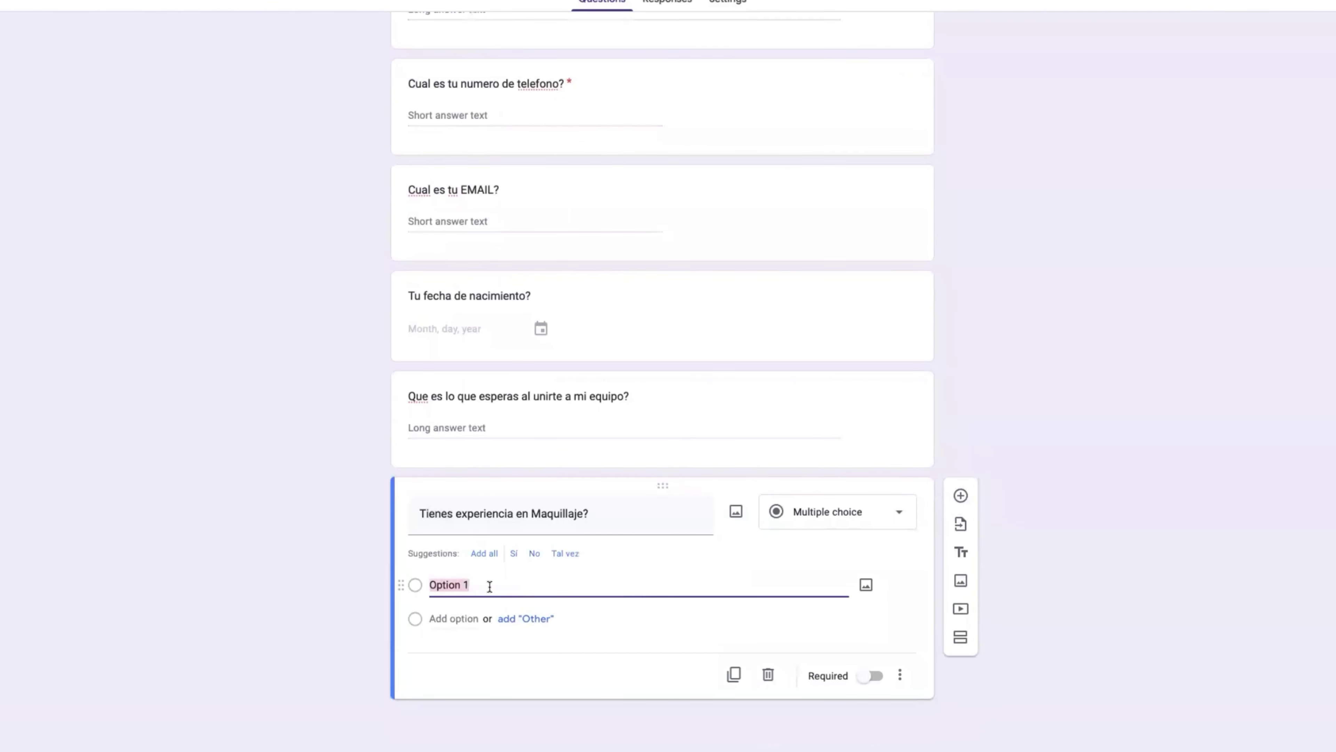
{"action": "type", "text": "SI"}
{"action": "left_click", "coordinate": [415, 618]}
{"action": "type", "text": "N"}
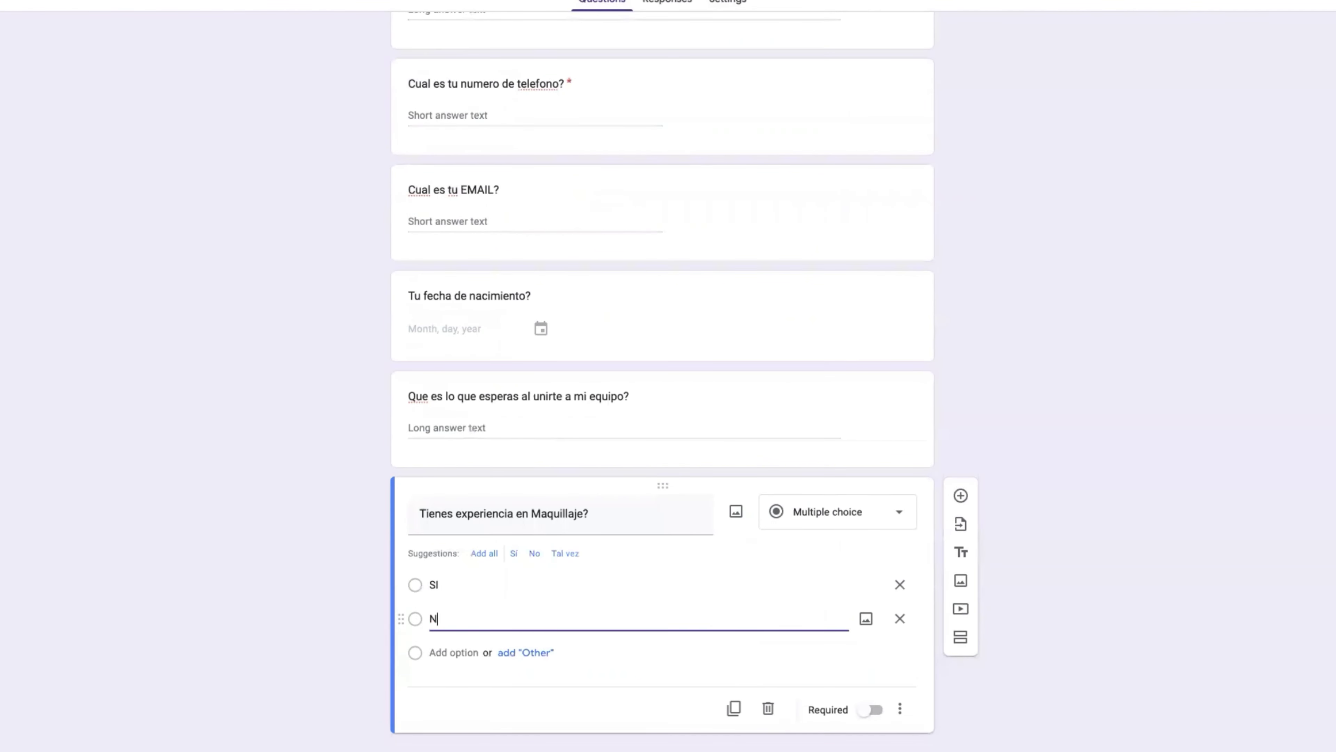
{"action": "type", "text": "O, pero me gustaría aprender"}
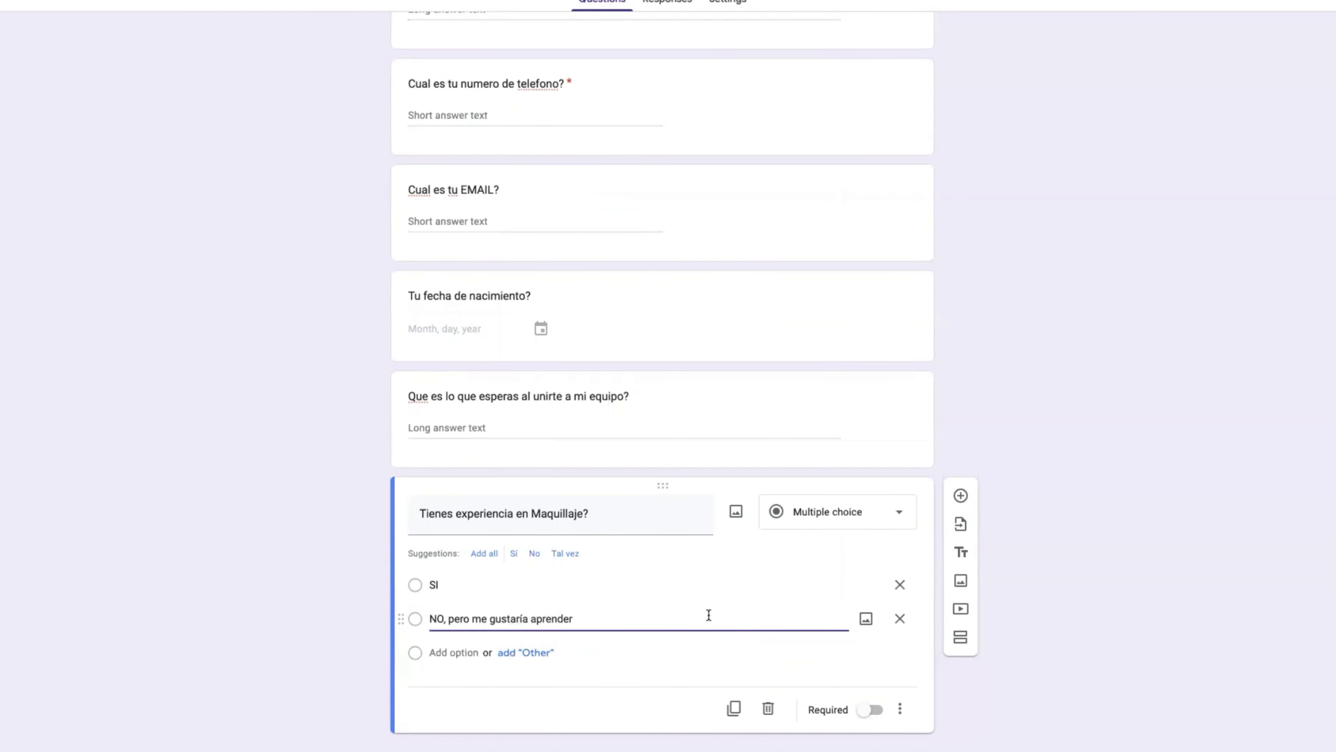
{"action": "left_click", "coordinate": [1136, 614]}
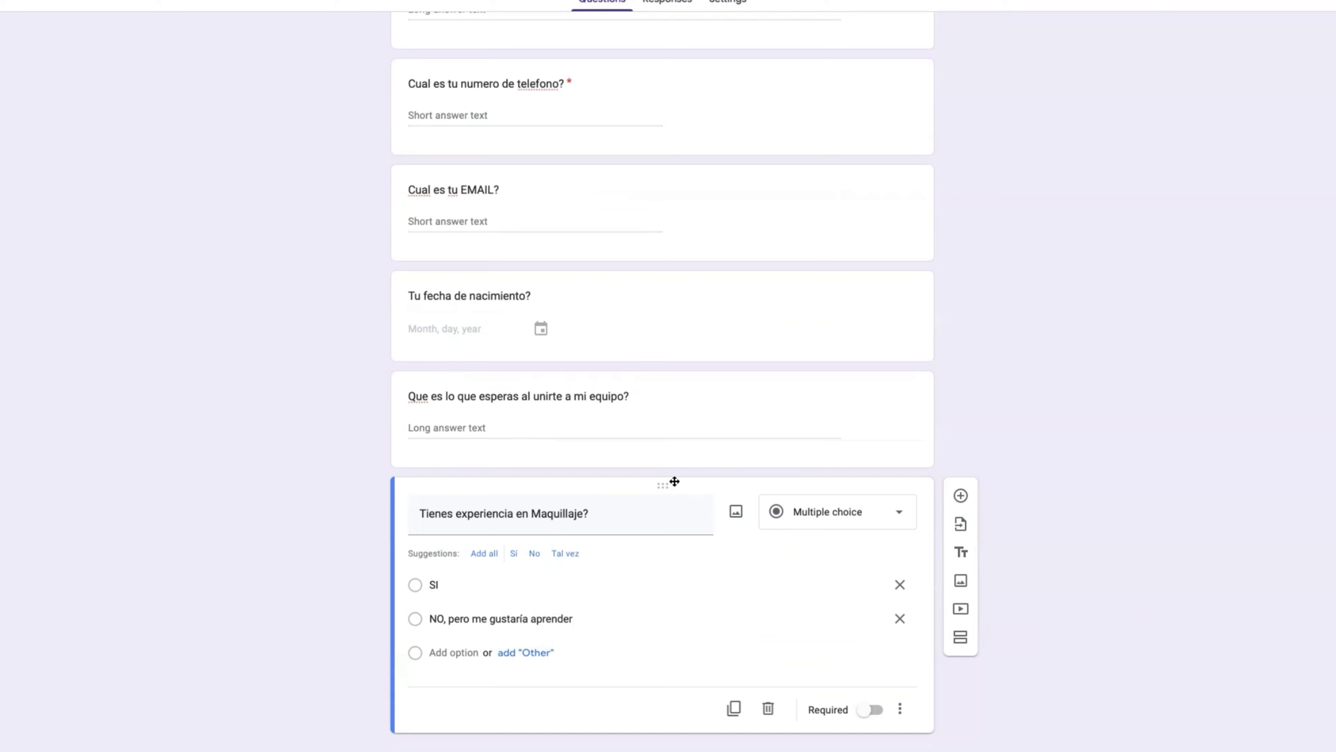
{"action": "left_click_drag", "start_coordinate": [674, 482], "coordinate": [680, 370]}
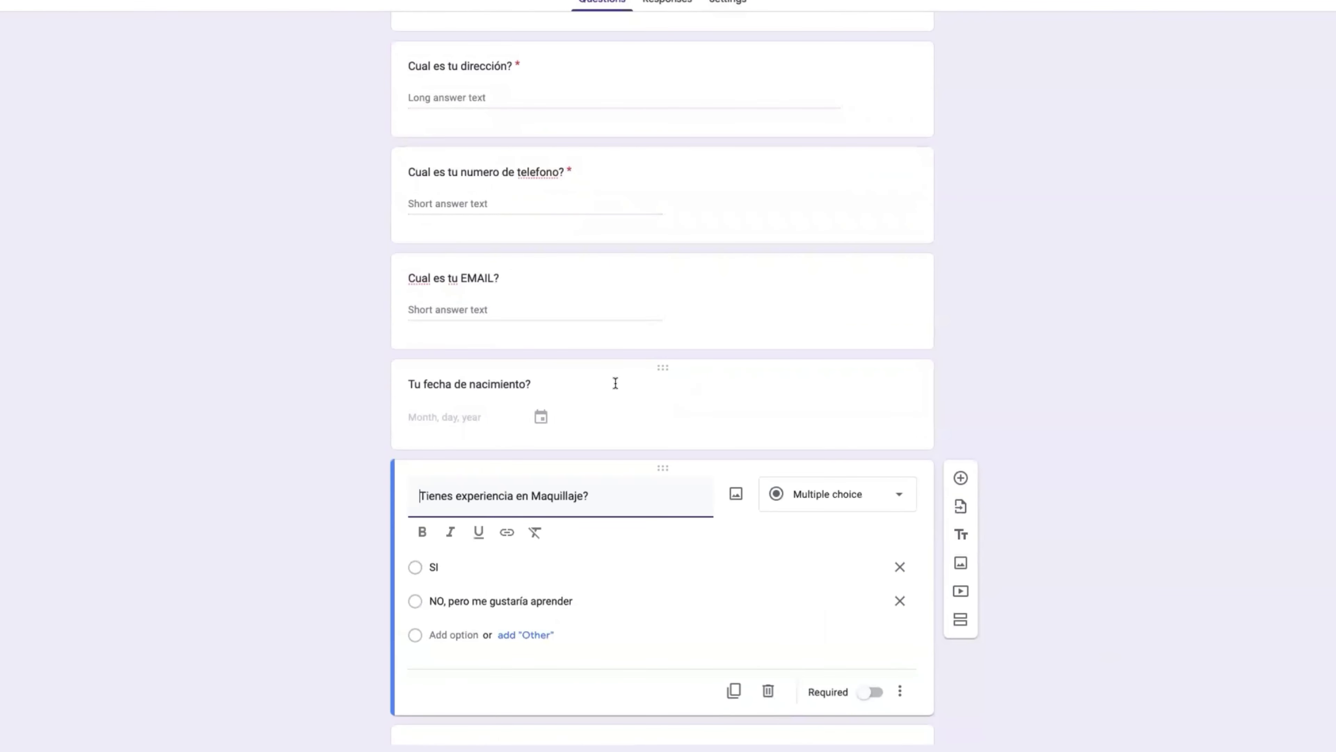
{"action": "scroll", "coordinate": [1286, 580], "scroll_direction": "down", "scroll_amount": 3}
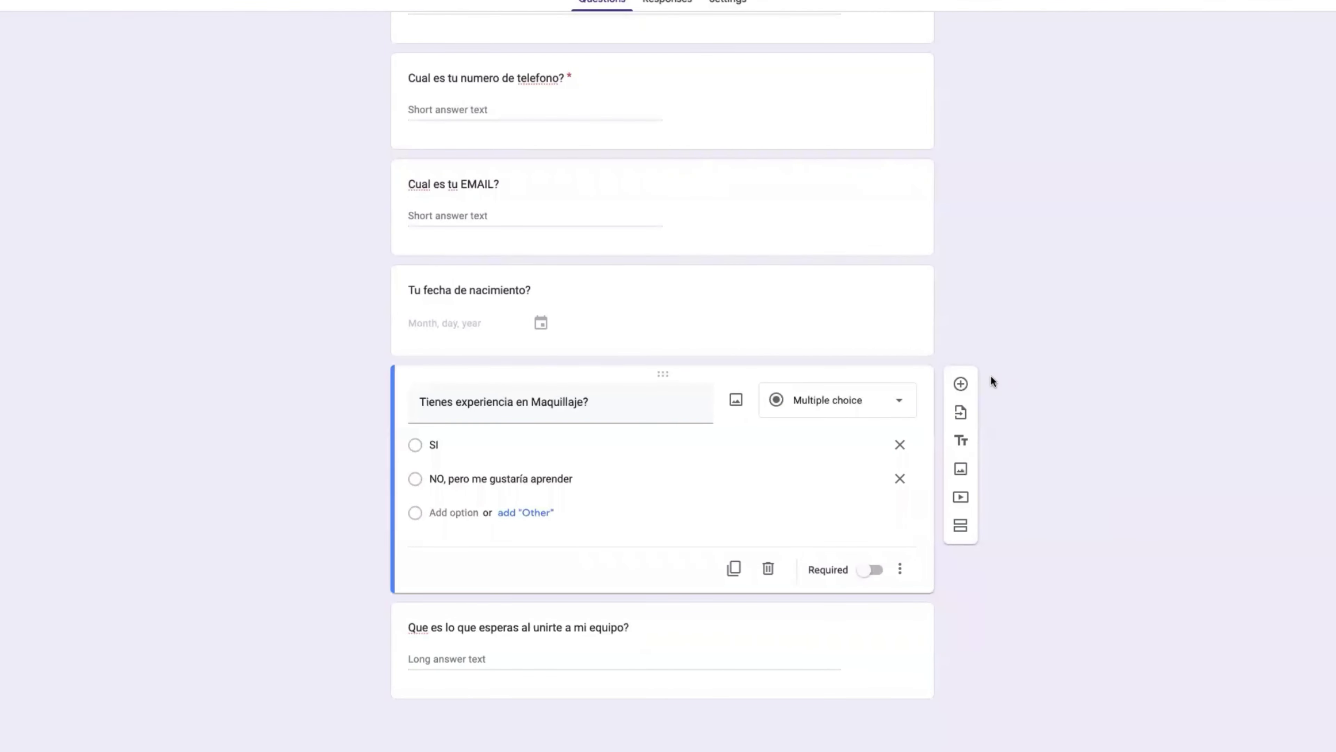
Step: Add the question 'Tienes experiencias en ventas?' with answers SI and 'NO, pero estoy dispuesta a aprender.'
{"action": "left_click", "coordinate": [961, 384]}
{"action": "scroll", "coordinate": [1294, 515], "scroll_direction": "down", "scroll_amount": 4}
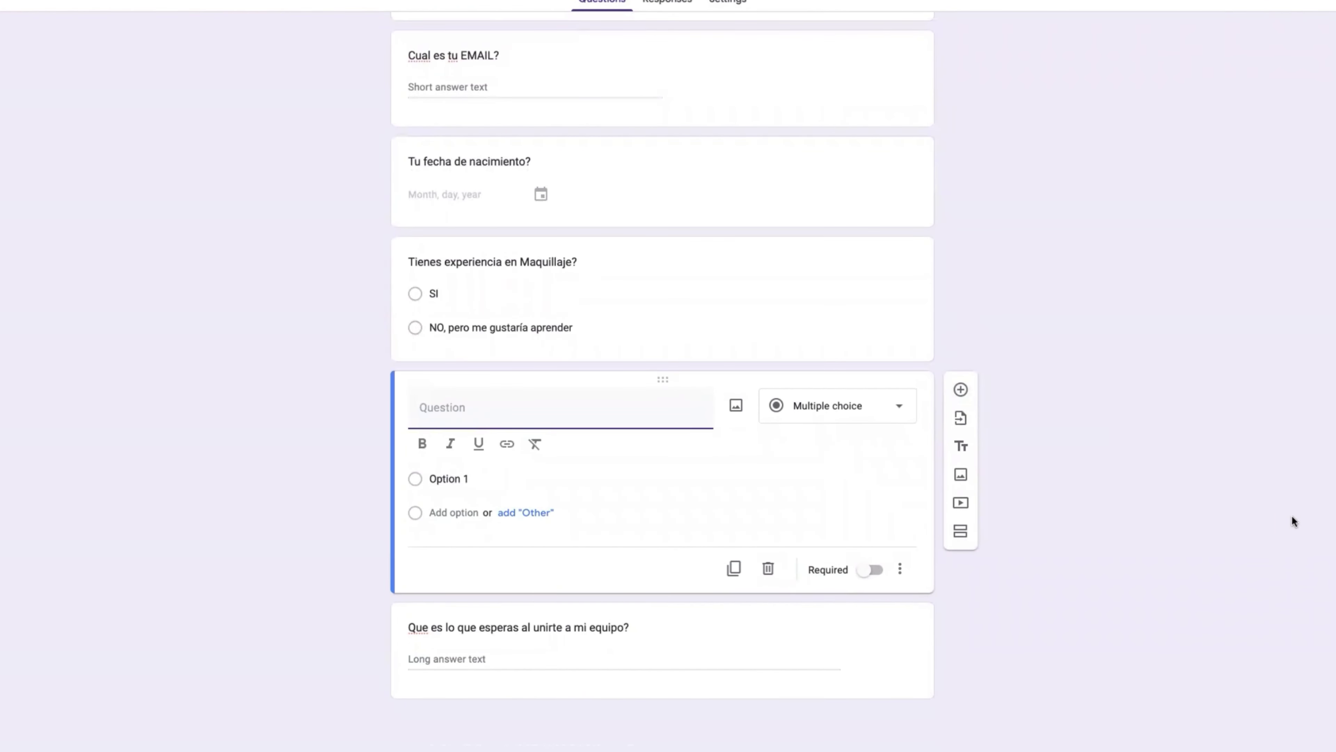
{"action": "type", "text": "T"}
{"action": "type", "text": "el"}
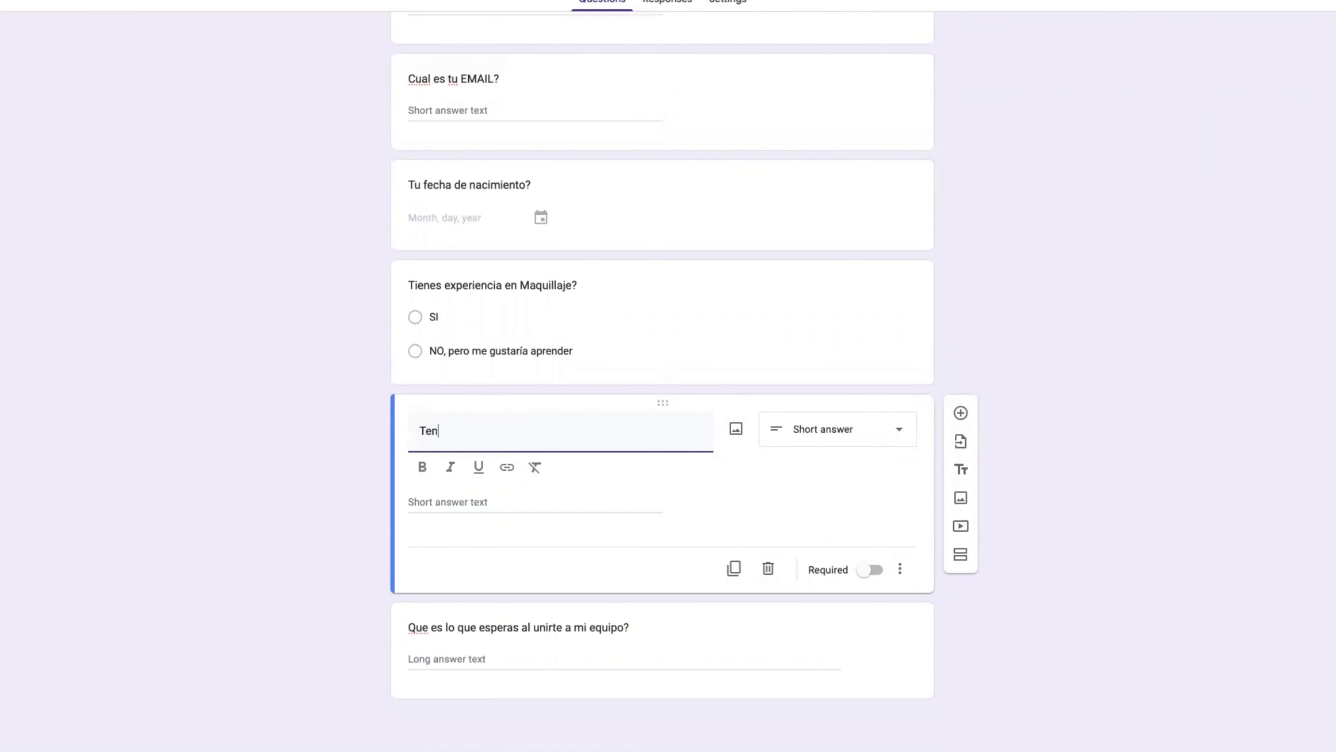
{"action": "key", "text": "BackSpace"}
{"action": "key", "text": "BackSpace"}
{"action": "type", "text": "ienes experiencias en ventas?"}
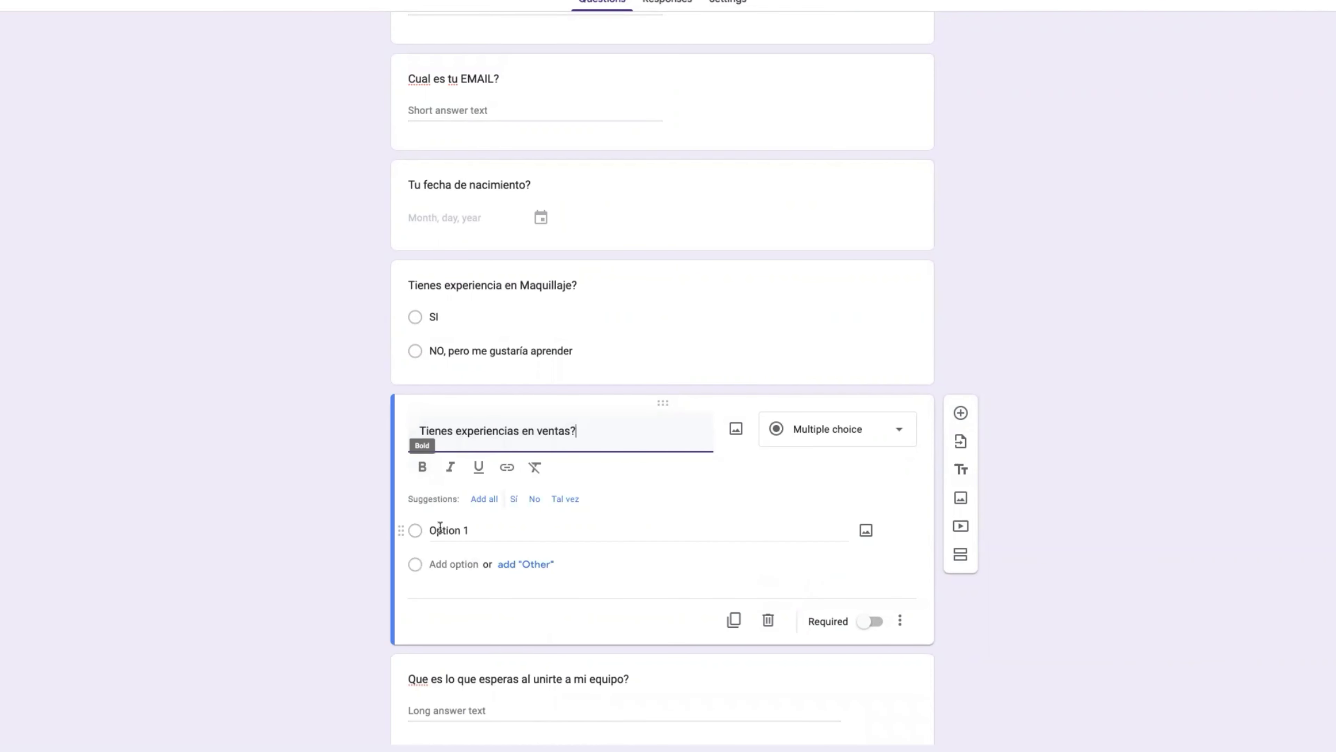
{"action": "left_click", "coordinate": [473, 533]}
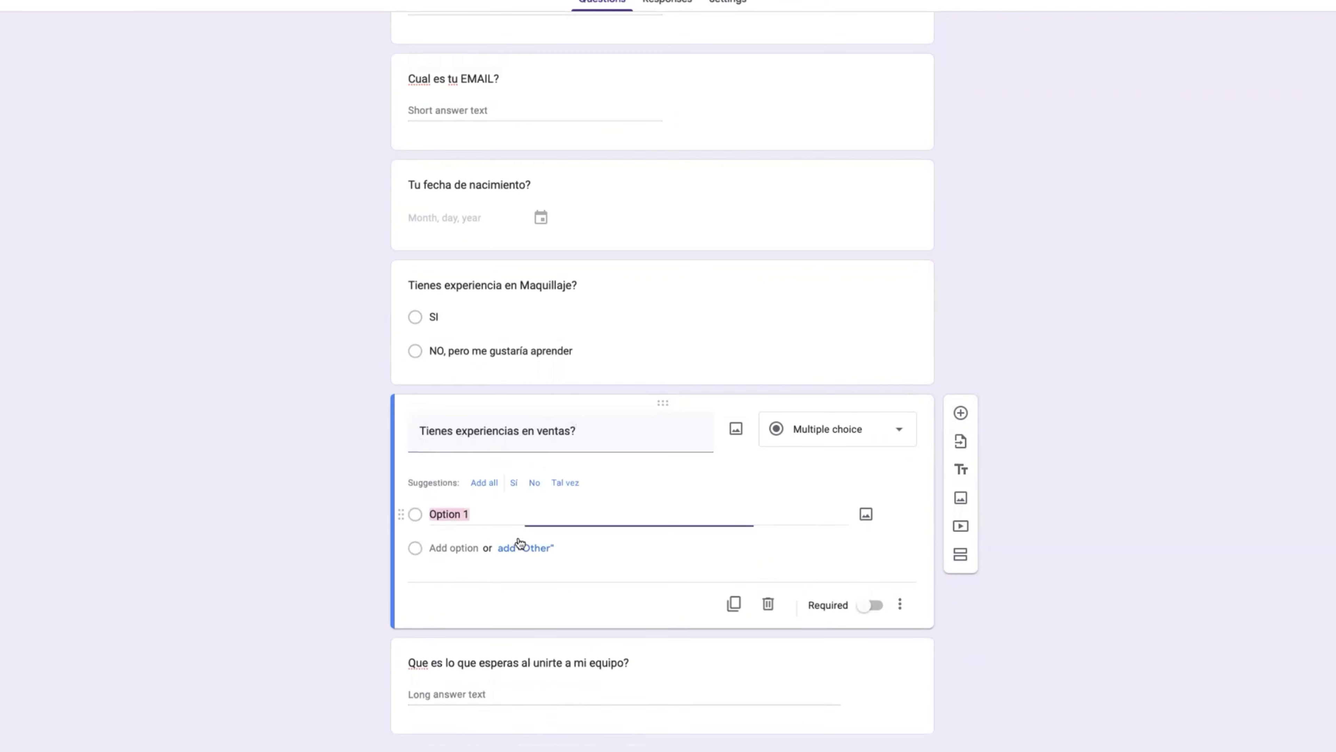
{"action": "type", "text": "SI"}
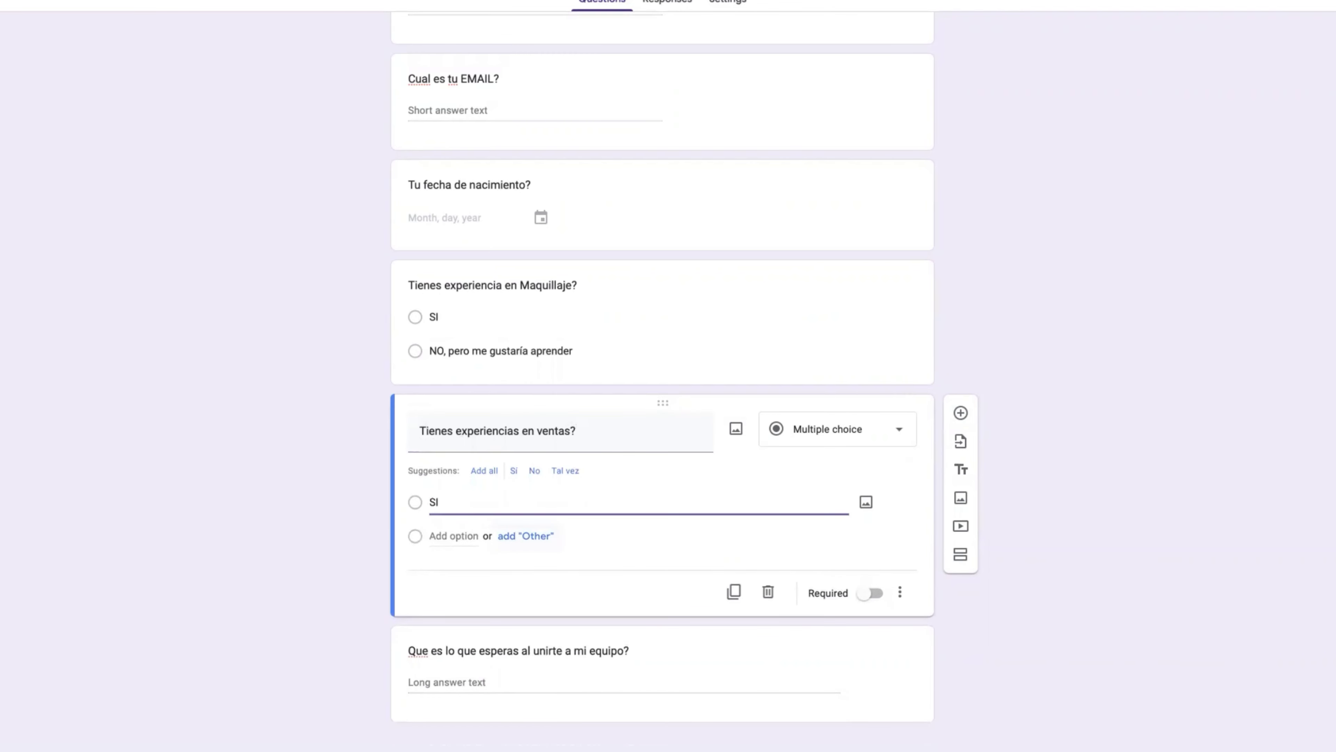
{"action": "left_click", "coordinate": [413, 536]}
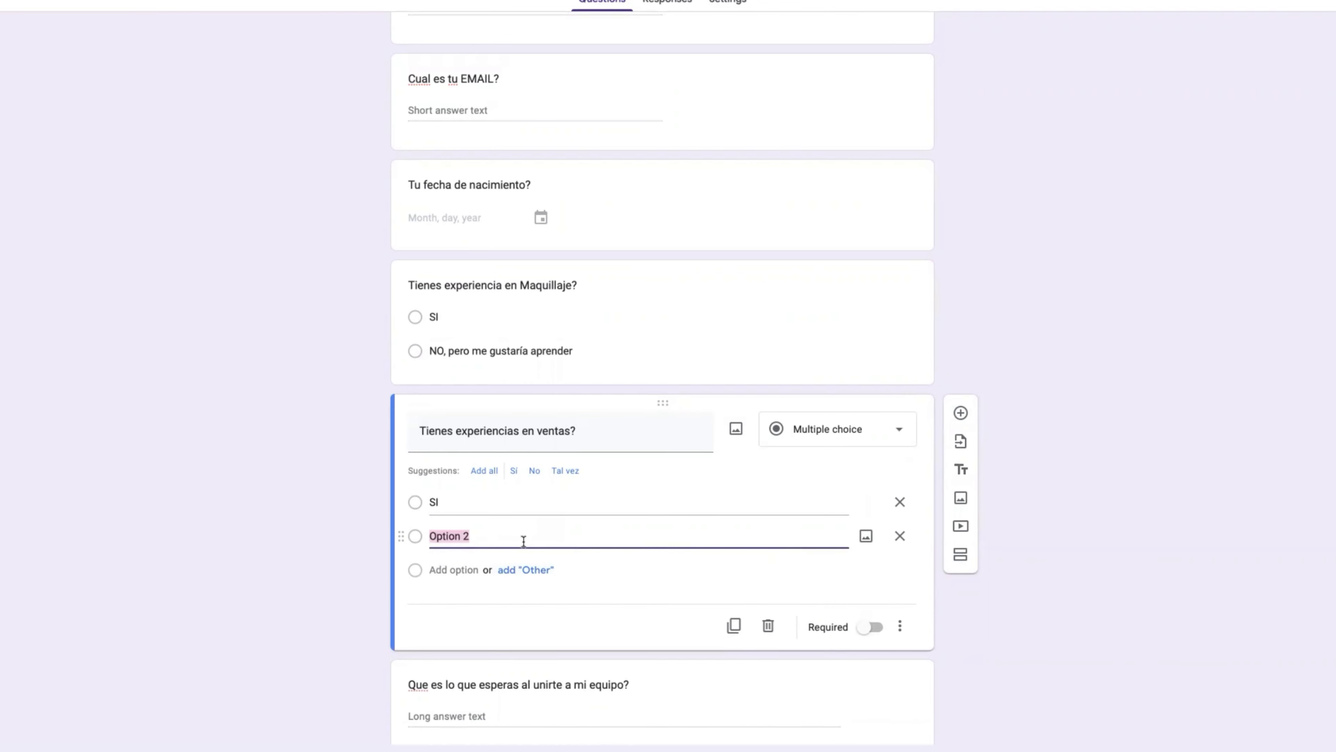
{"action": "type", "text": "NO, pero estoy dispuesta a apr"}
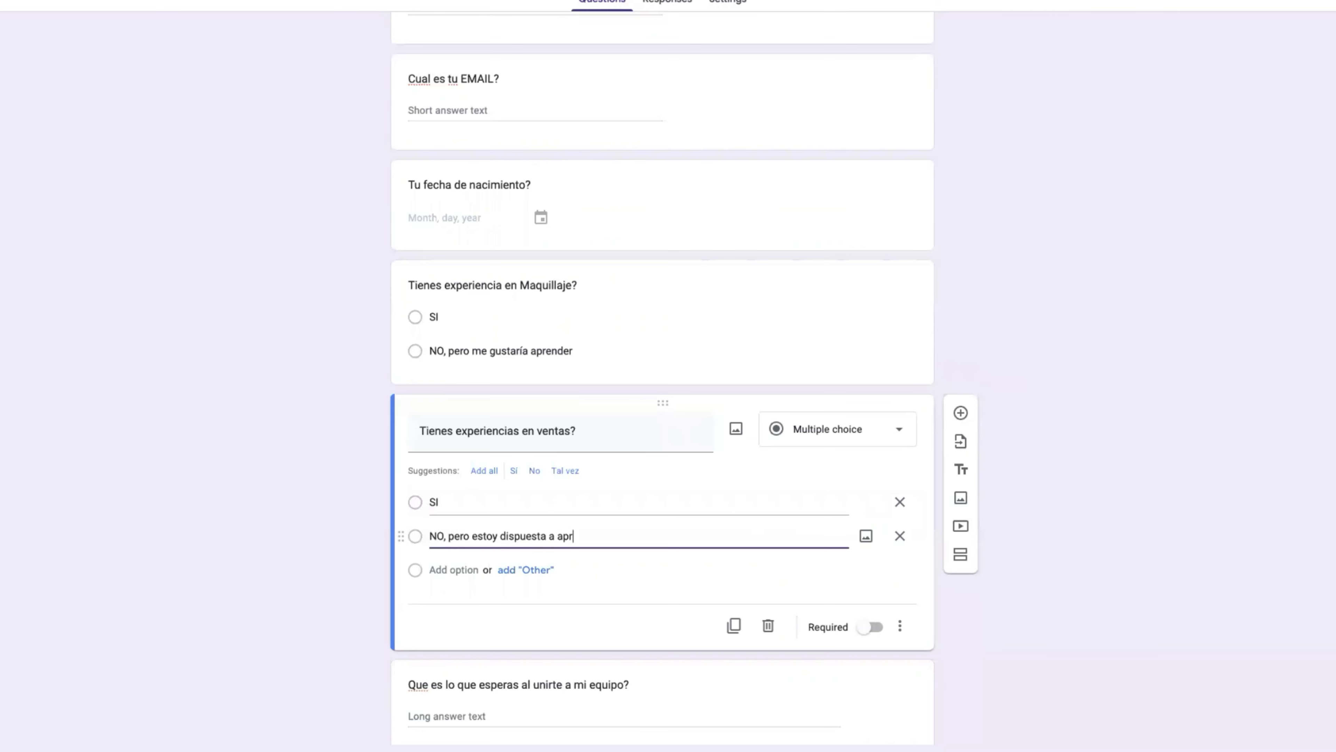
{"action": "type", "text": "ender."}
Step: Finish the second ventas answer and return to the top of the form
{"action": "left_click", "coordinate": [1139, 559]}
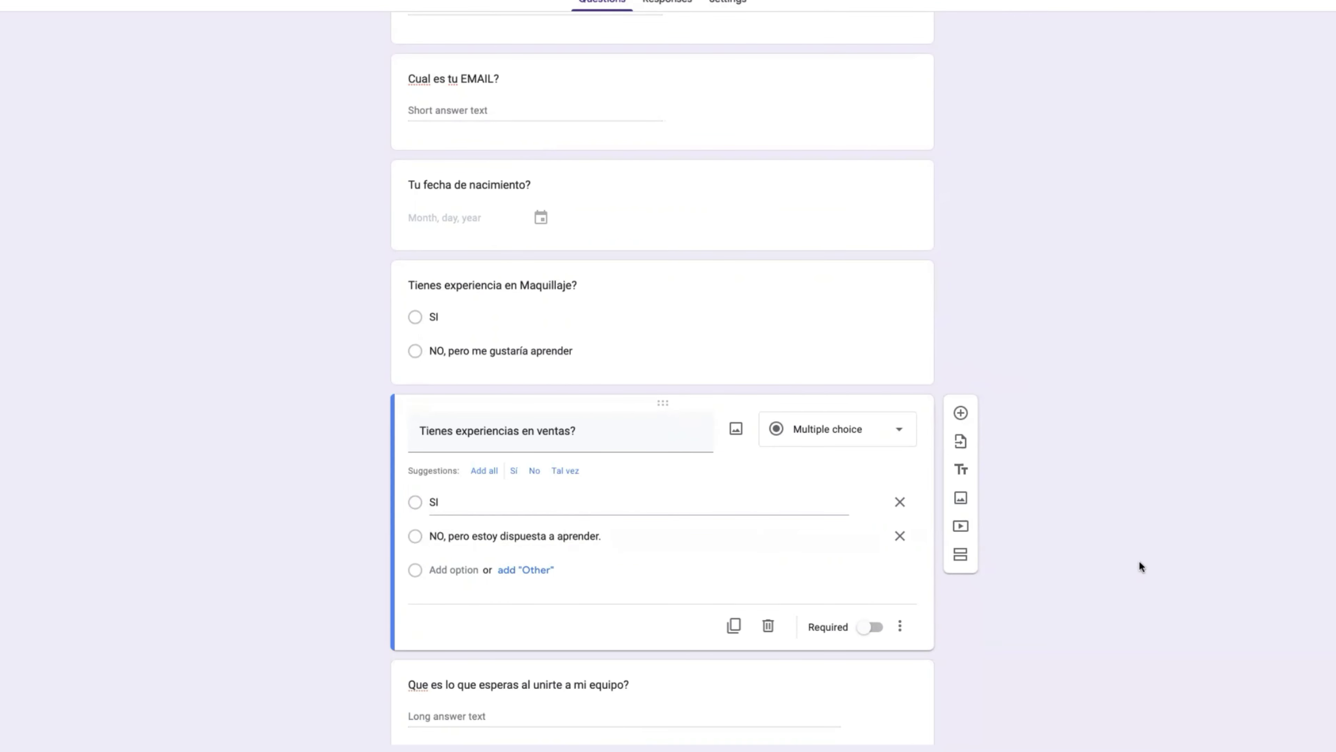
{"action": "scroll", "coordinate": [1139, 561], "scroll_direction": "down", "scroll_amount": 2}
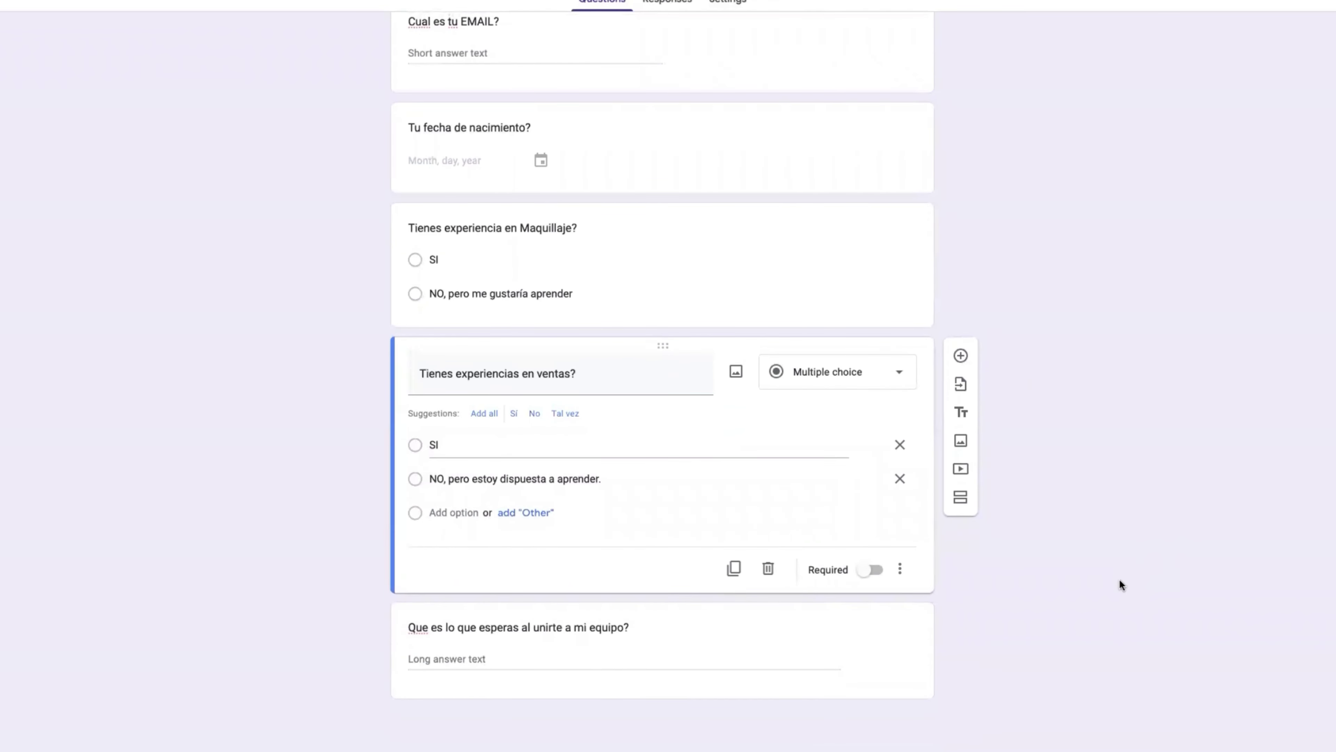
{"action": "scroll", "coordinate": [1119, 578], "scroll_direction": "up", "scroll_amount": 5}
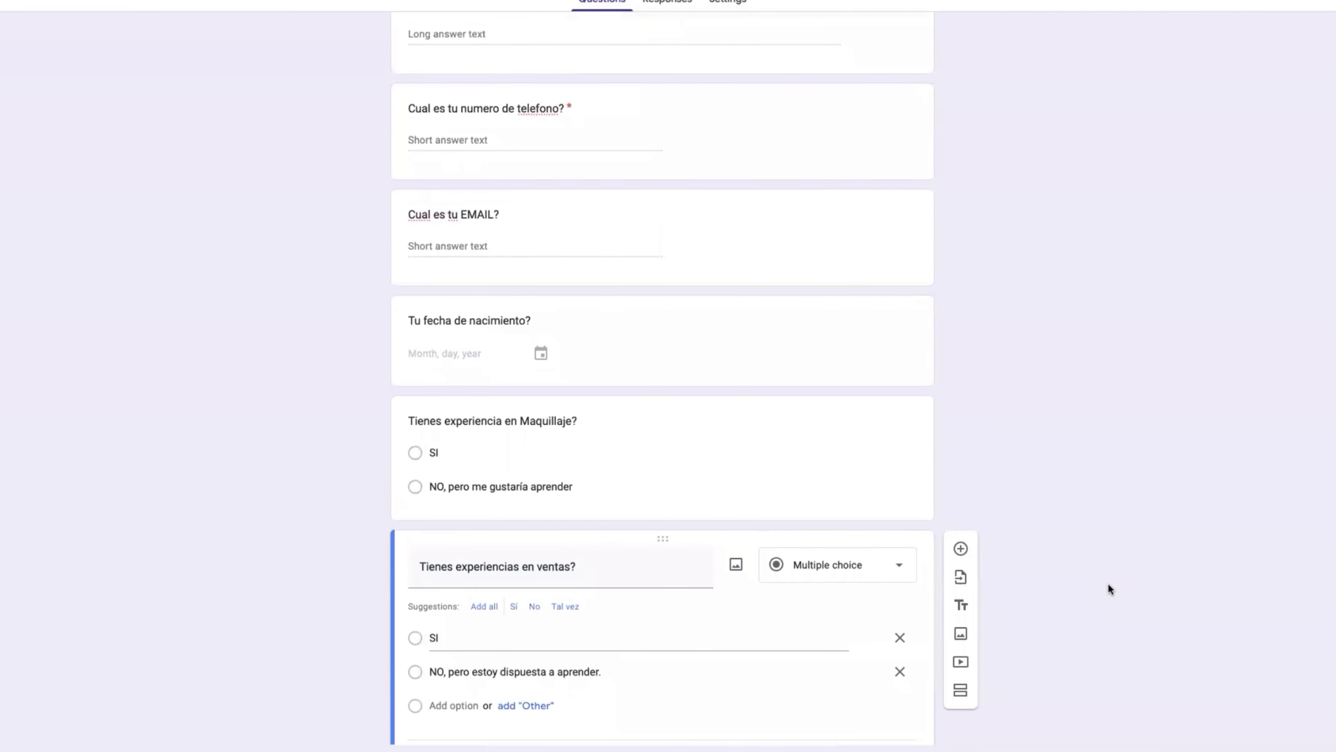
{"action": "scroll", "coordinate": [1076, 605], "scroll_direction": "up", "scroll_amount": 9}
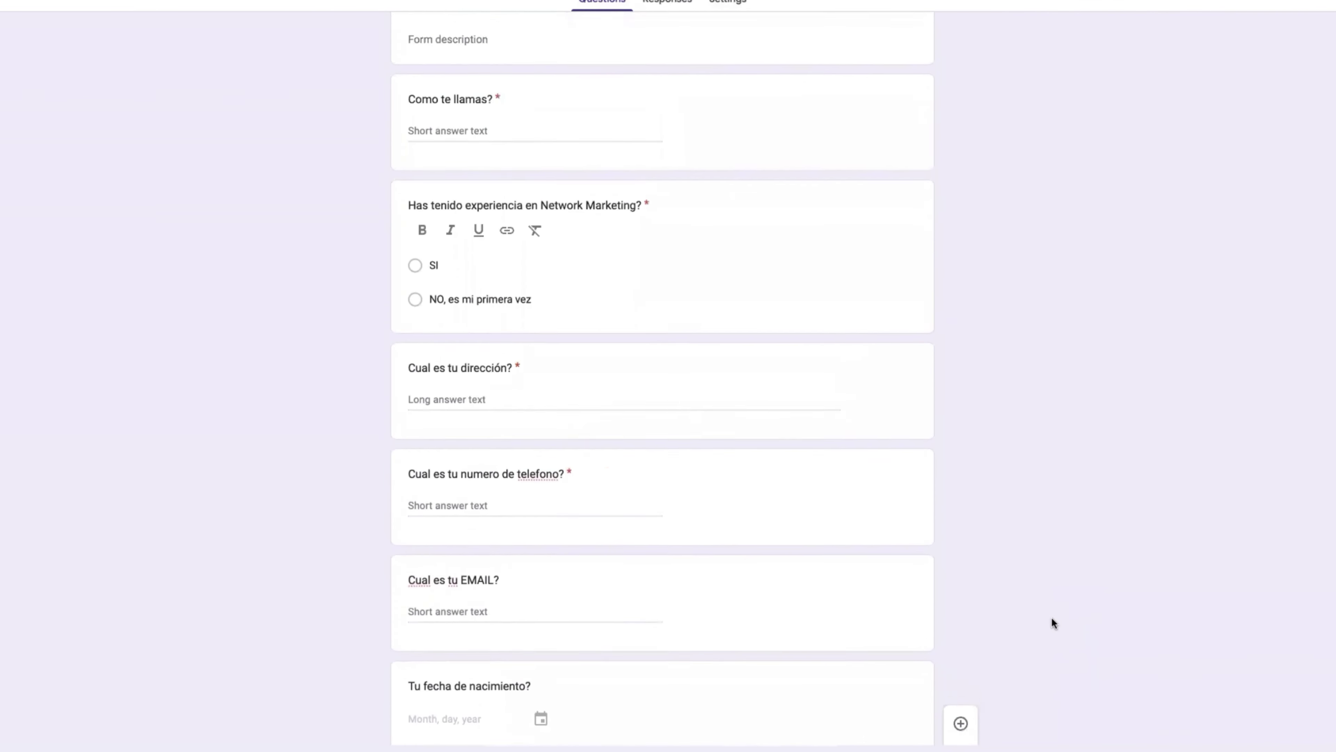
{"action": "scroll", "coordinate": [1051, 616], "scroll_direction": "up", "scroll_amount": 1}
{"action": "scroll", "coordinate": [1074, 609], "scroll_direction": "down", "scroll_amount": 15}
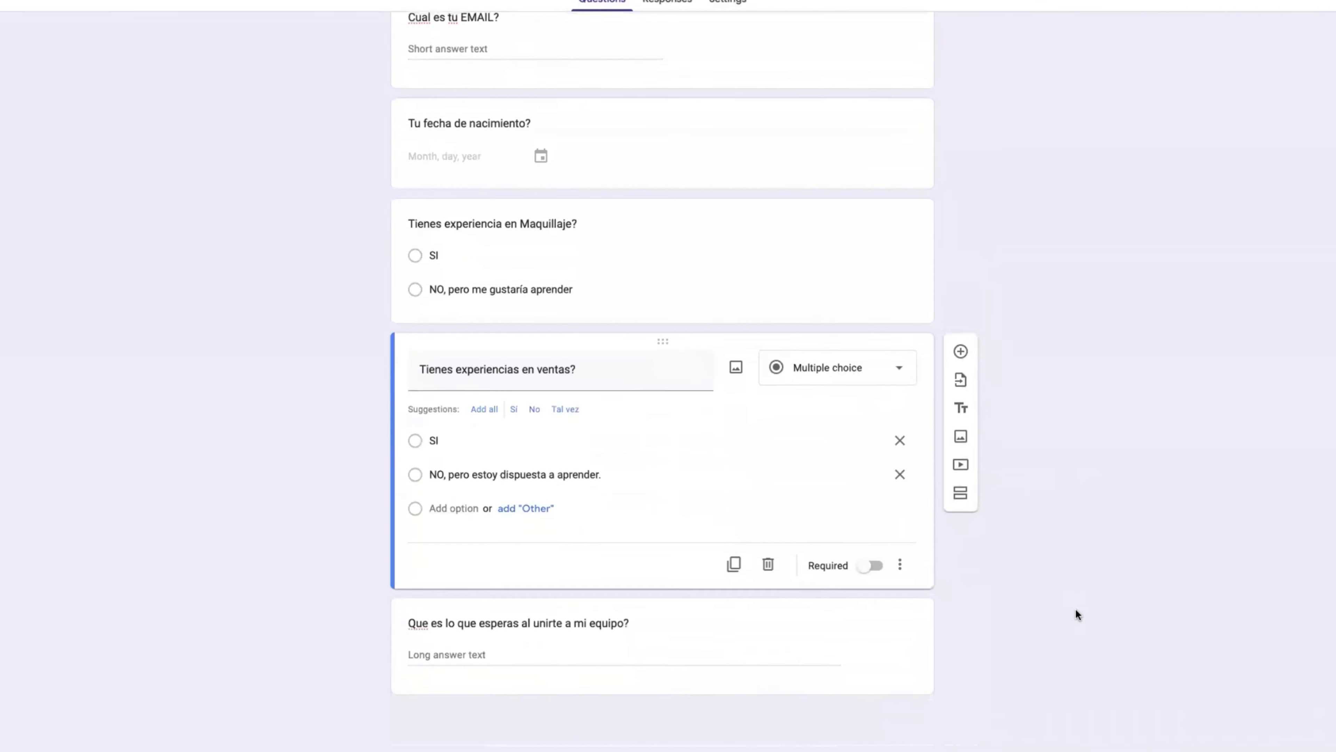
{"action": "scroll", "coordinate": [1075, 608], "scroll_direction": "up", "scroll_amount": 15}
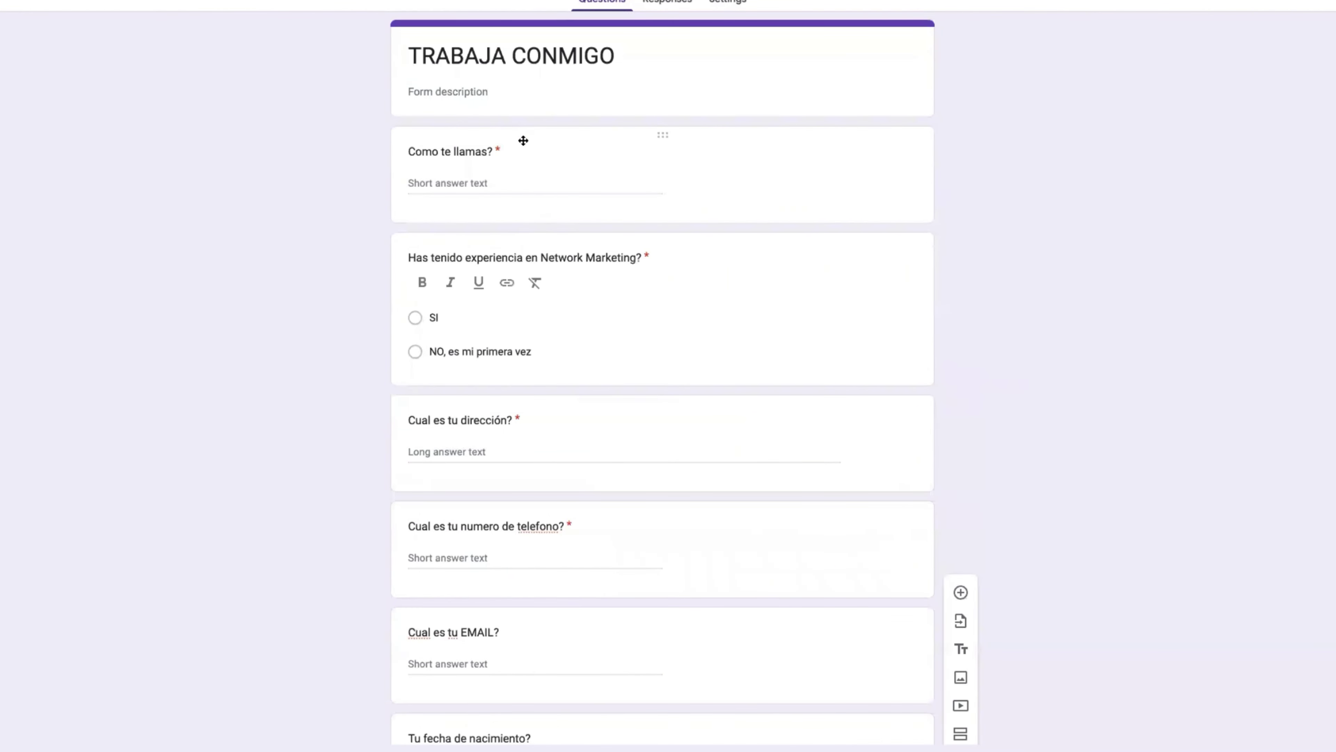
Step: Write a welcome description asking respondents to answer 90% of the questions and leave their phone number
{"action": "left_click", "coordinate": [471, 90]}
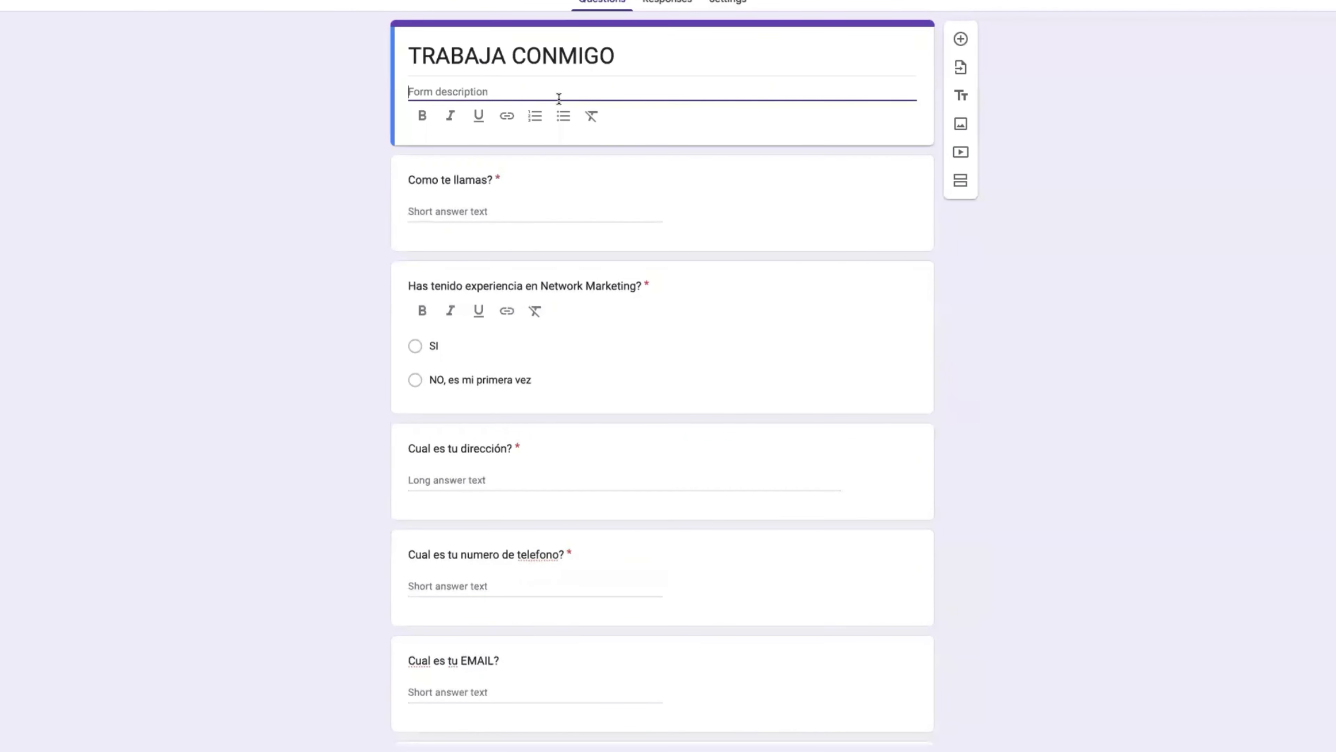
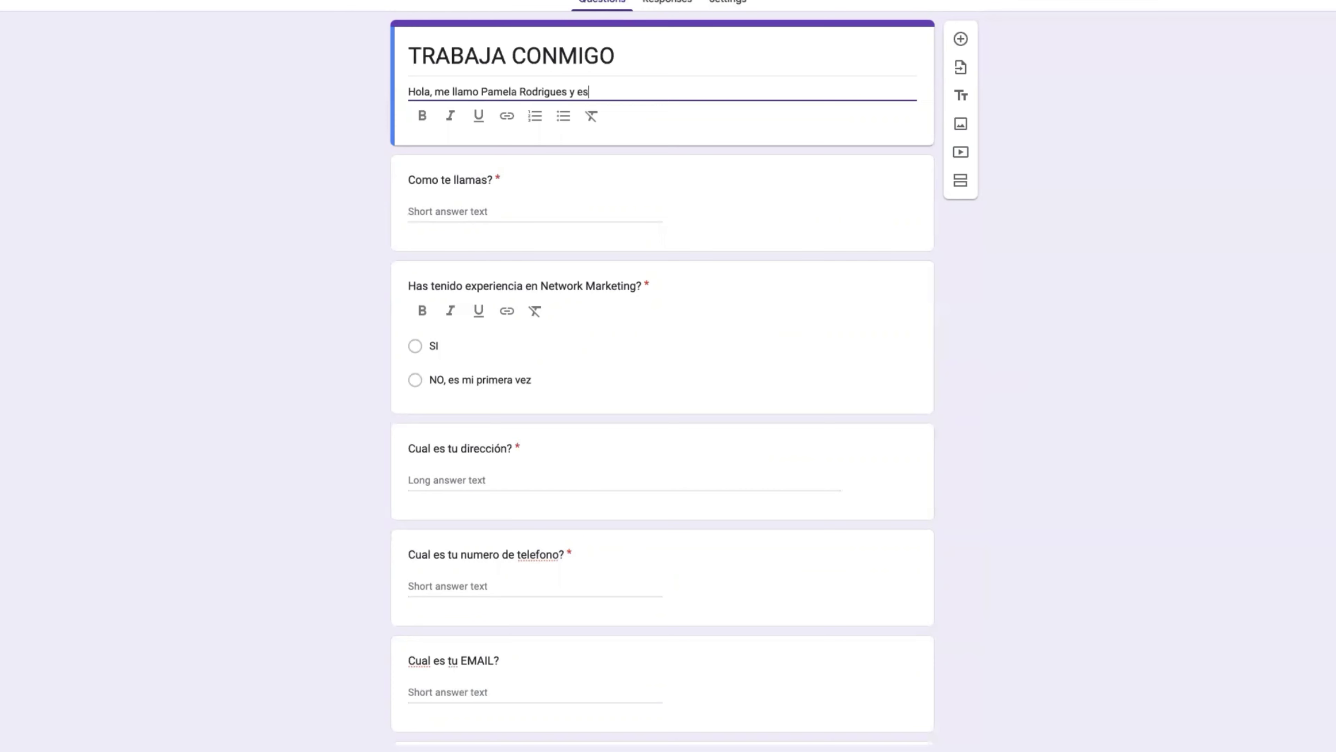
{"action": "type", "text": "toy feliz de que estes aquí respo"}
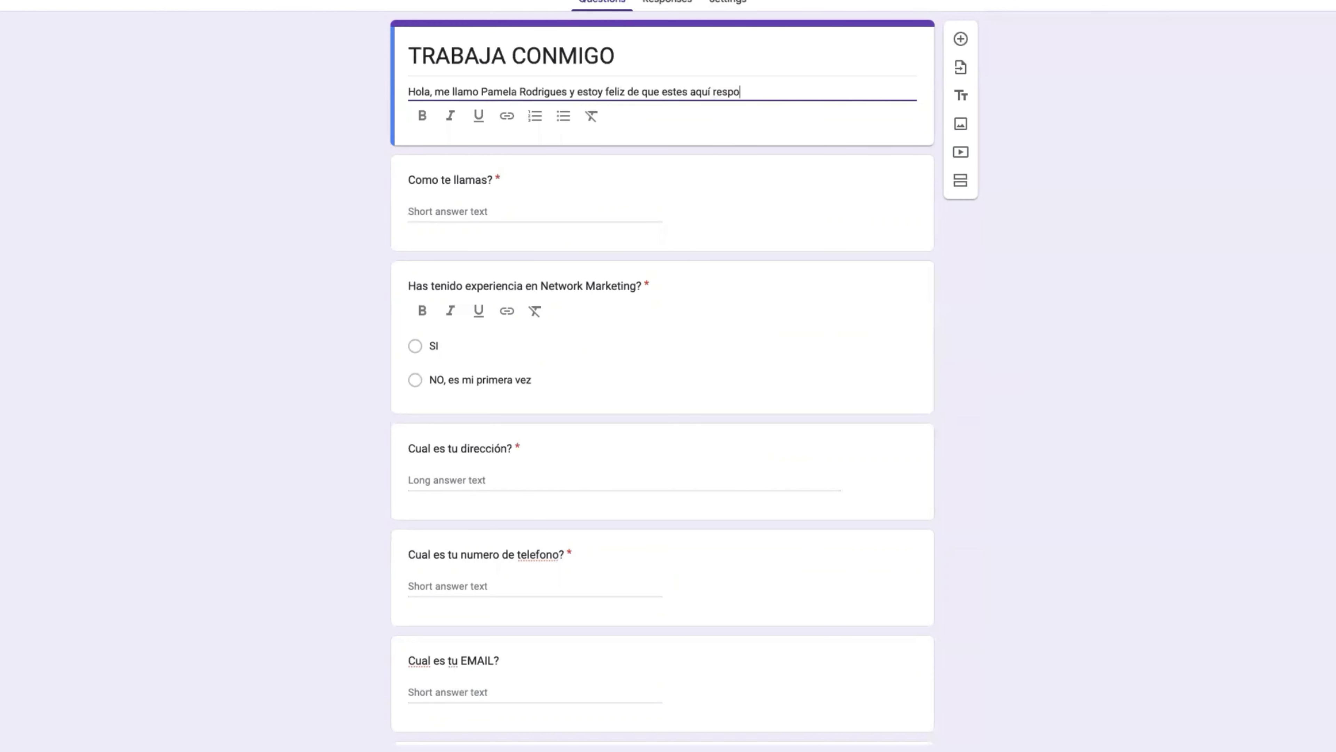
{"action": "type", "text": "ndiendo"}
{"action": "type", "text": " una pequeña enc"}
{"action": "type", "text": "ues"}
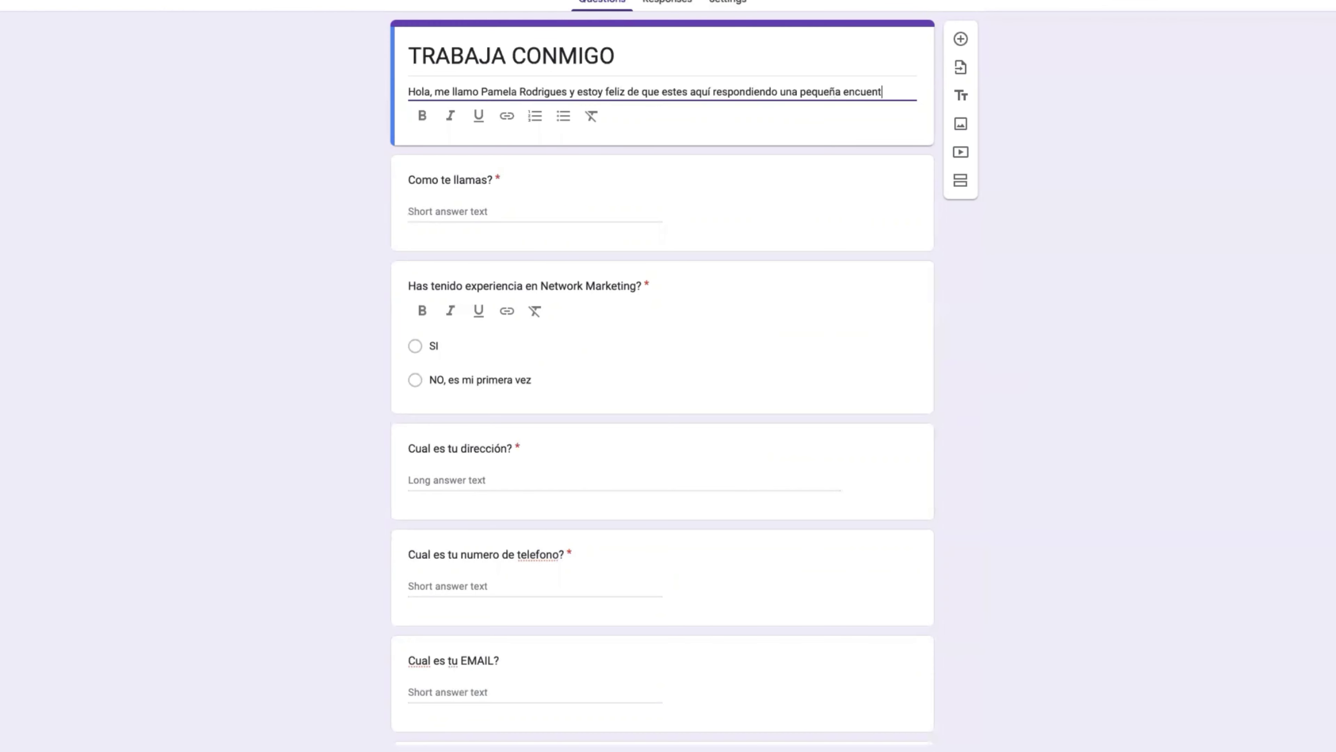
{"action": "type", "text": "ta para conocert"}
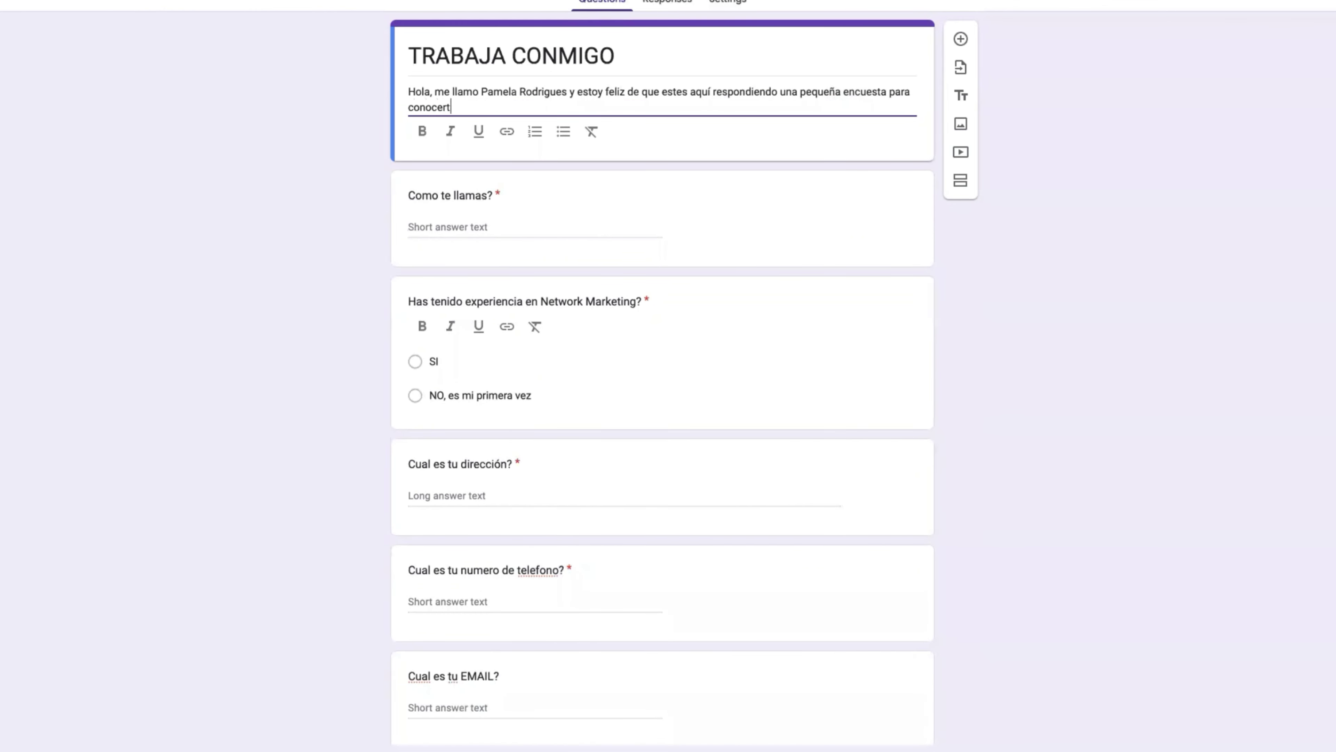
{"action": "type", "text": "e mejor, por favor s"}
{"action": "key", "text": "BackSpace"}
{"action": "type", "text": "responder"}
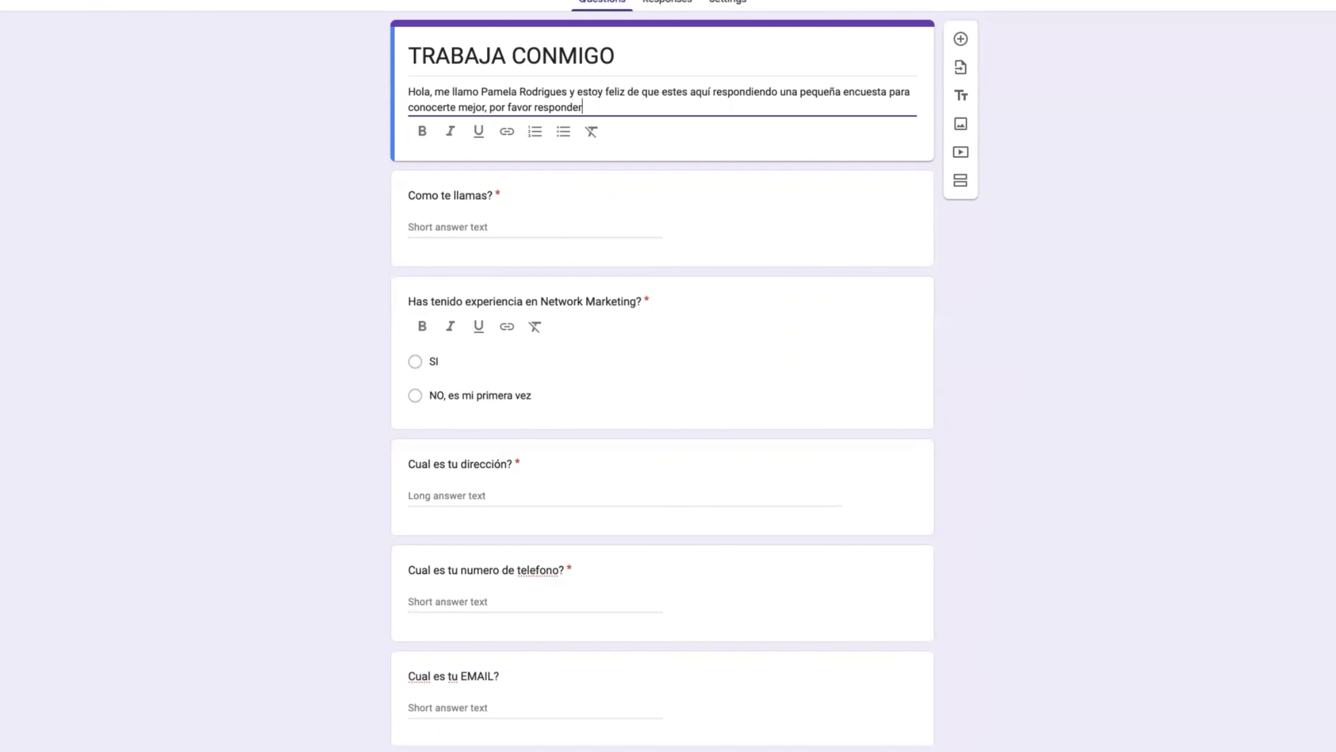
{"action": "type", "text": " el 90% de las preguntas para"}
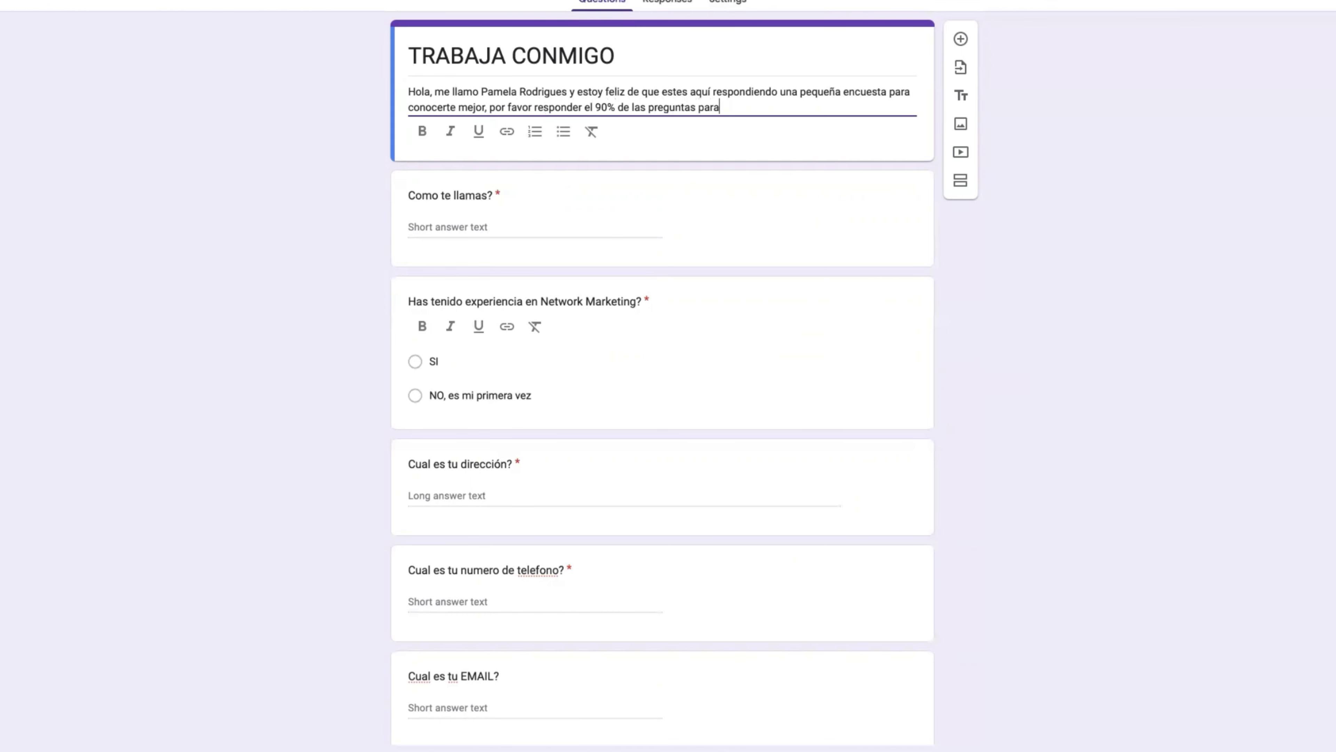
{"action": "type", "text": " tener mayor información tuy"}
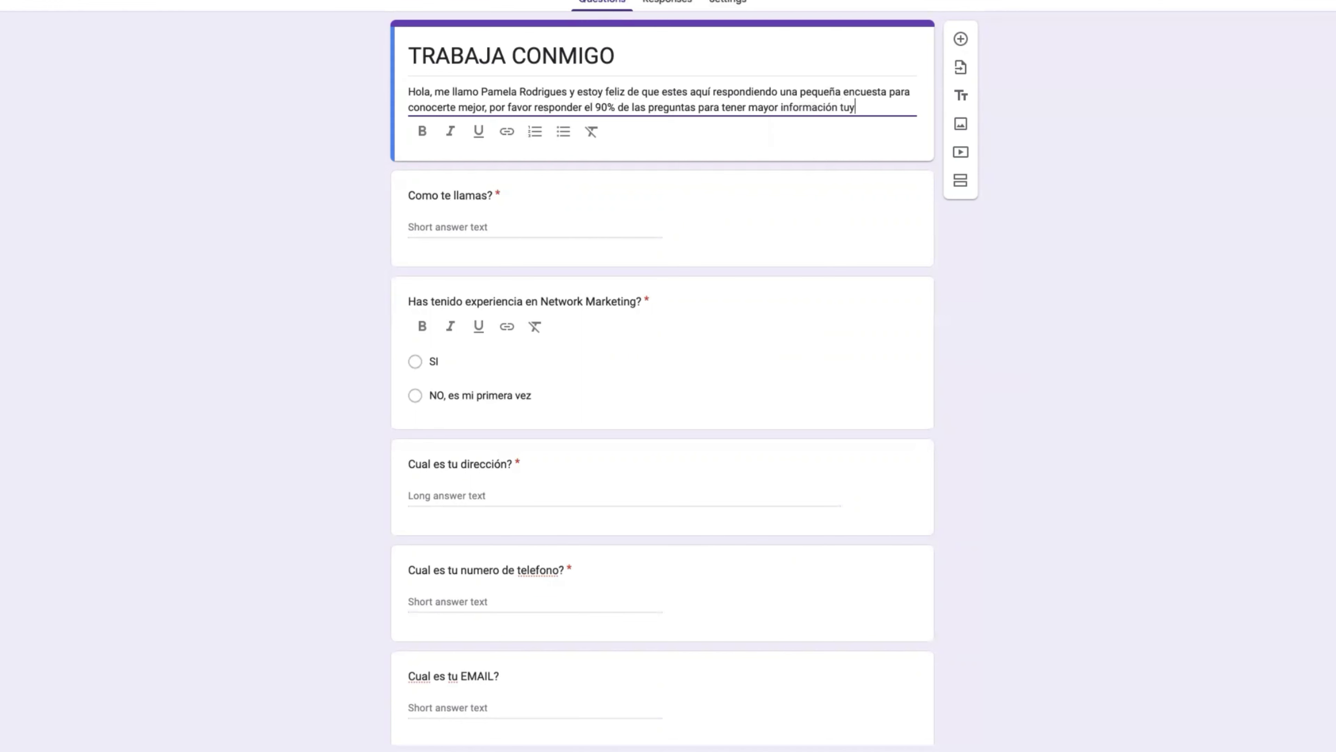
{"action": "type", "text": "a. No olvidar de"}
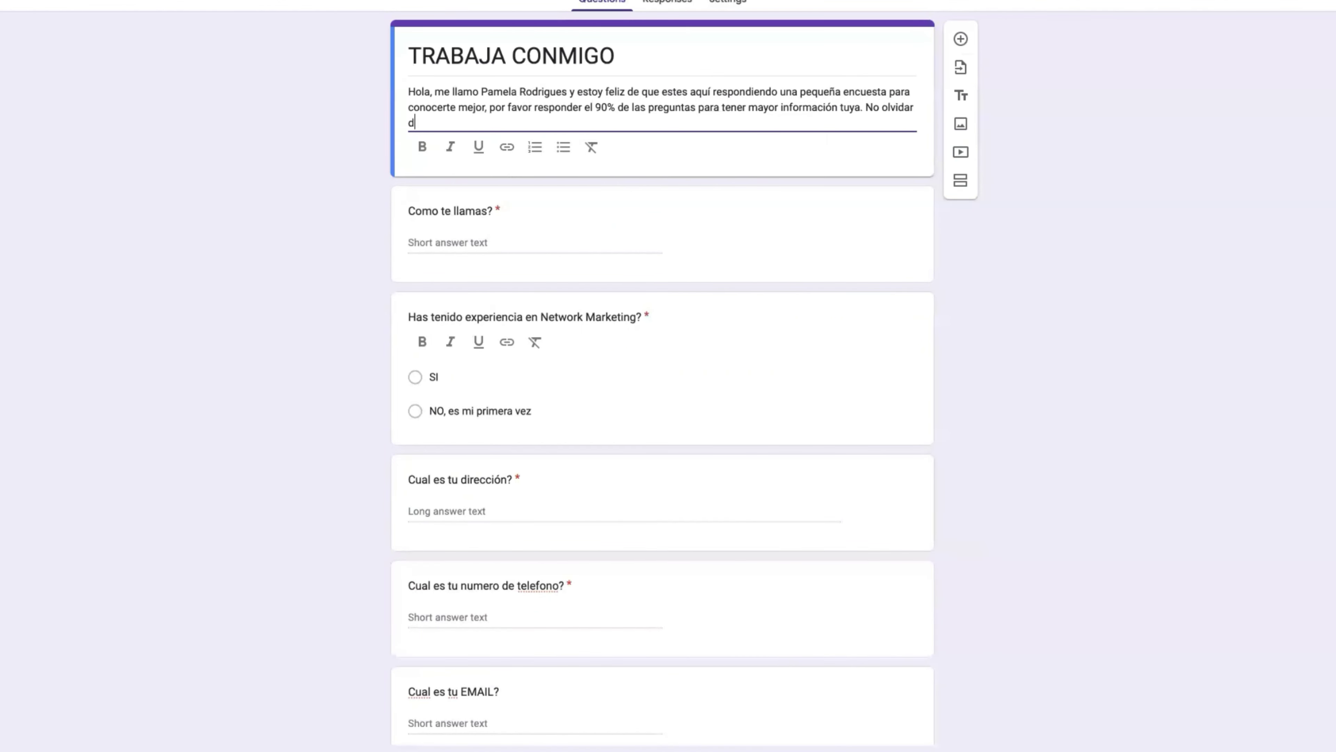
{"action": "key", "text": "BackSpace"}
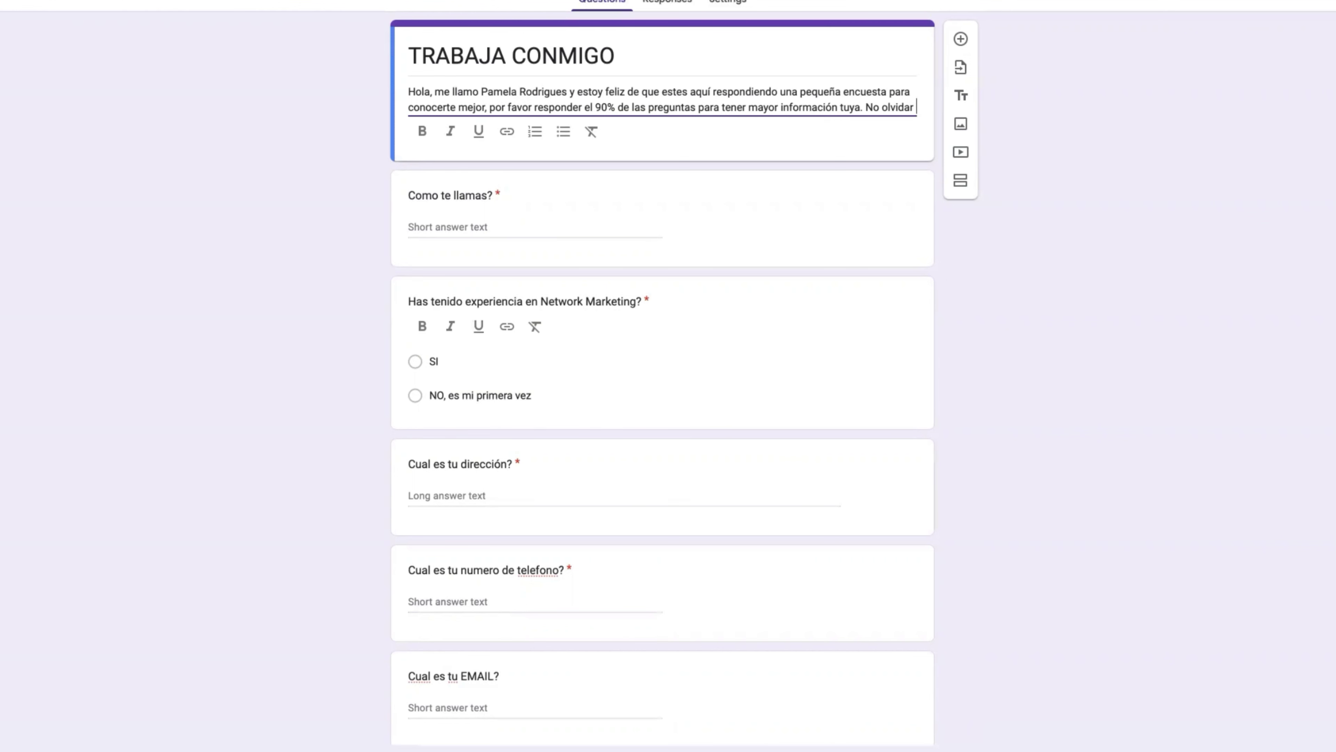
{"action": "type", "text": "esc"}
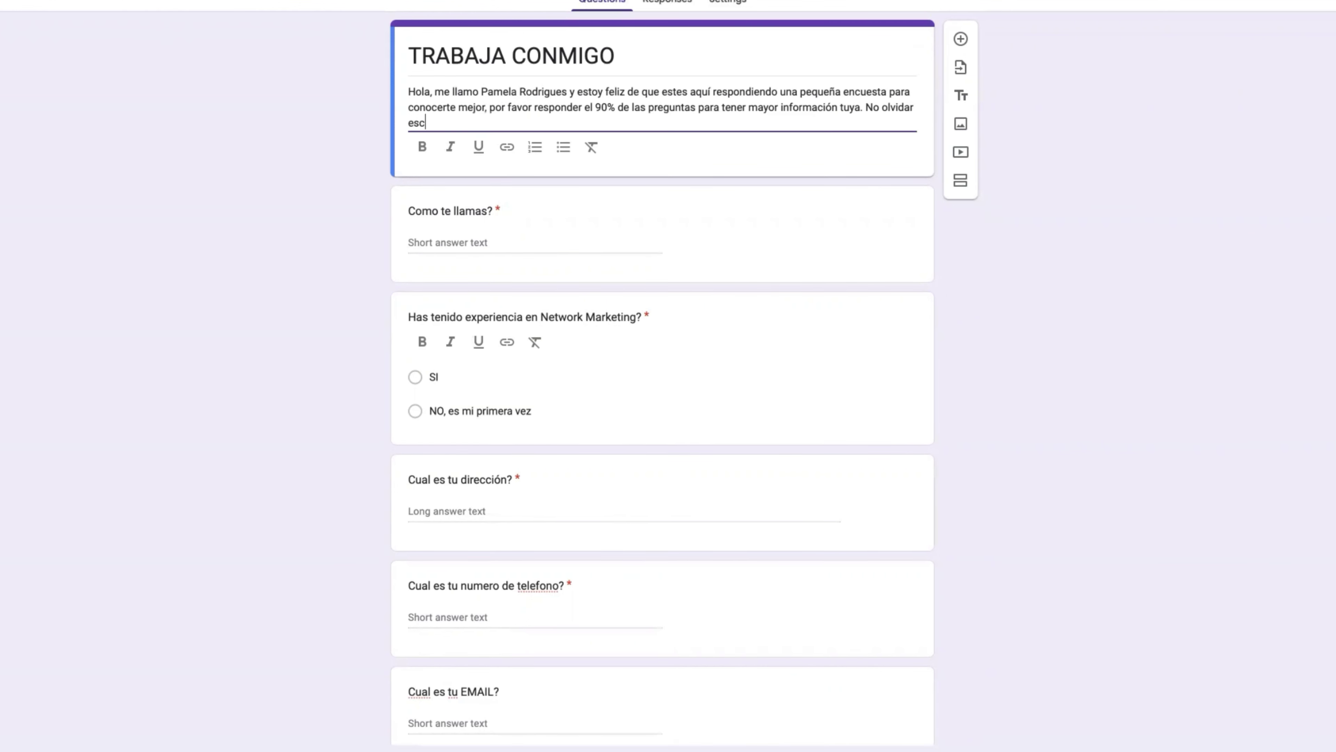
{"action": "type", "text": "ribir tu numero de telefono "}
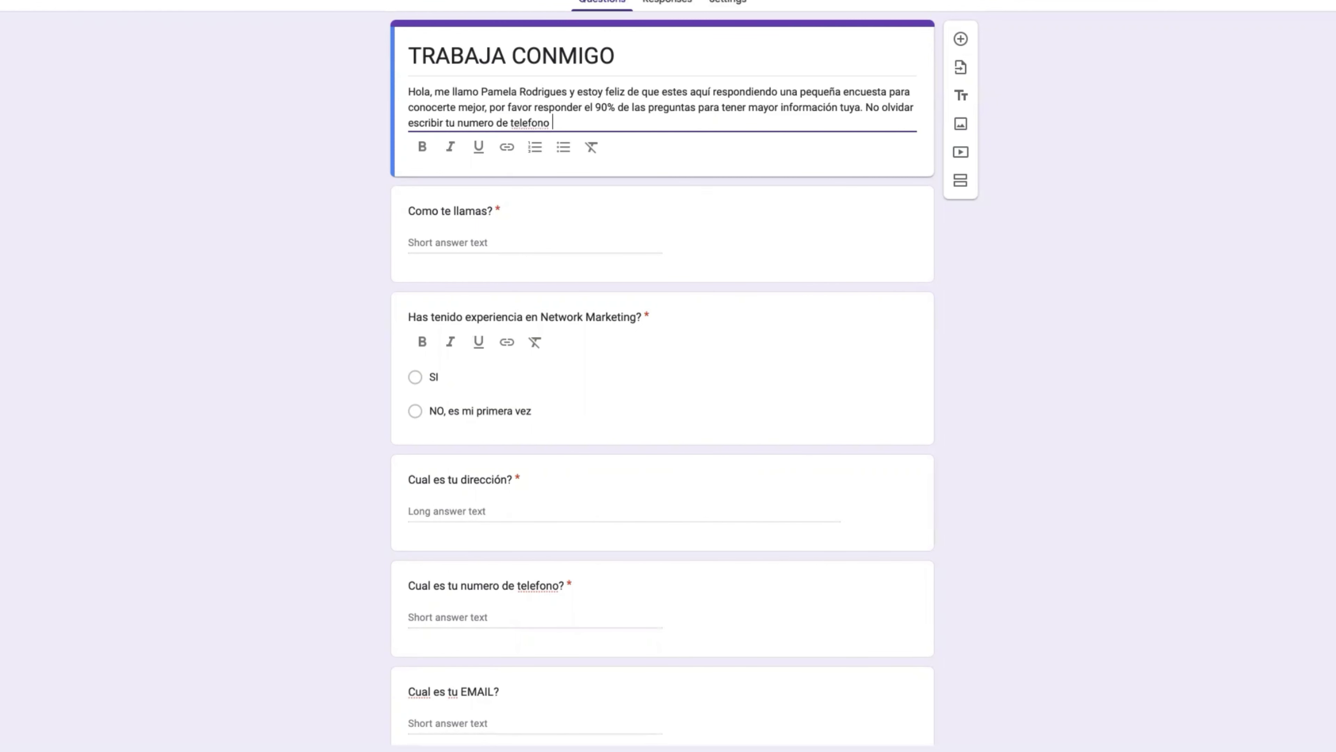
{"action": "type", "text": "para contactarte. Gracias!"}
{"action": "left_click", "coordinate": [1055, 335]}
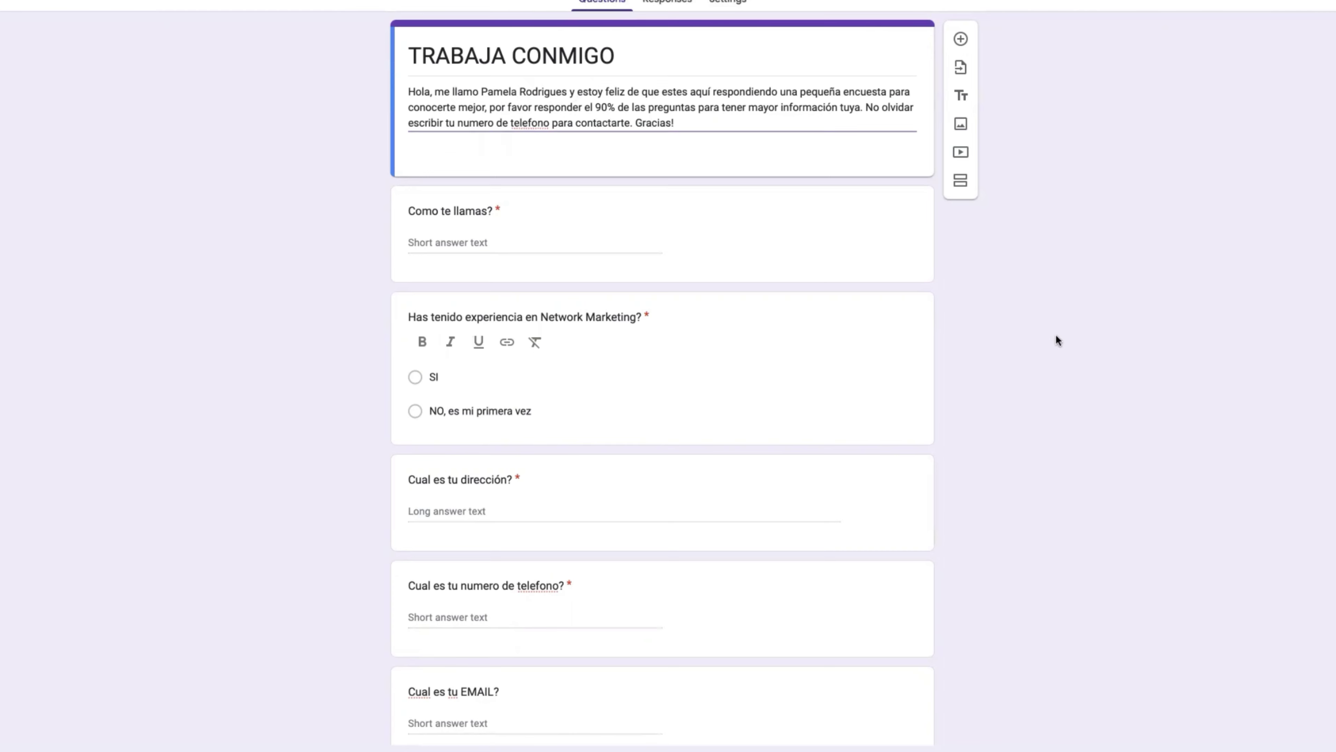
{"action": "scroll", "coordinate": [1199, 367], "scroll_direction": "down", "scroll_amount": 10}
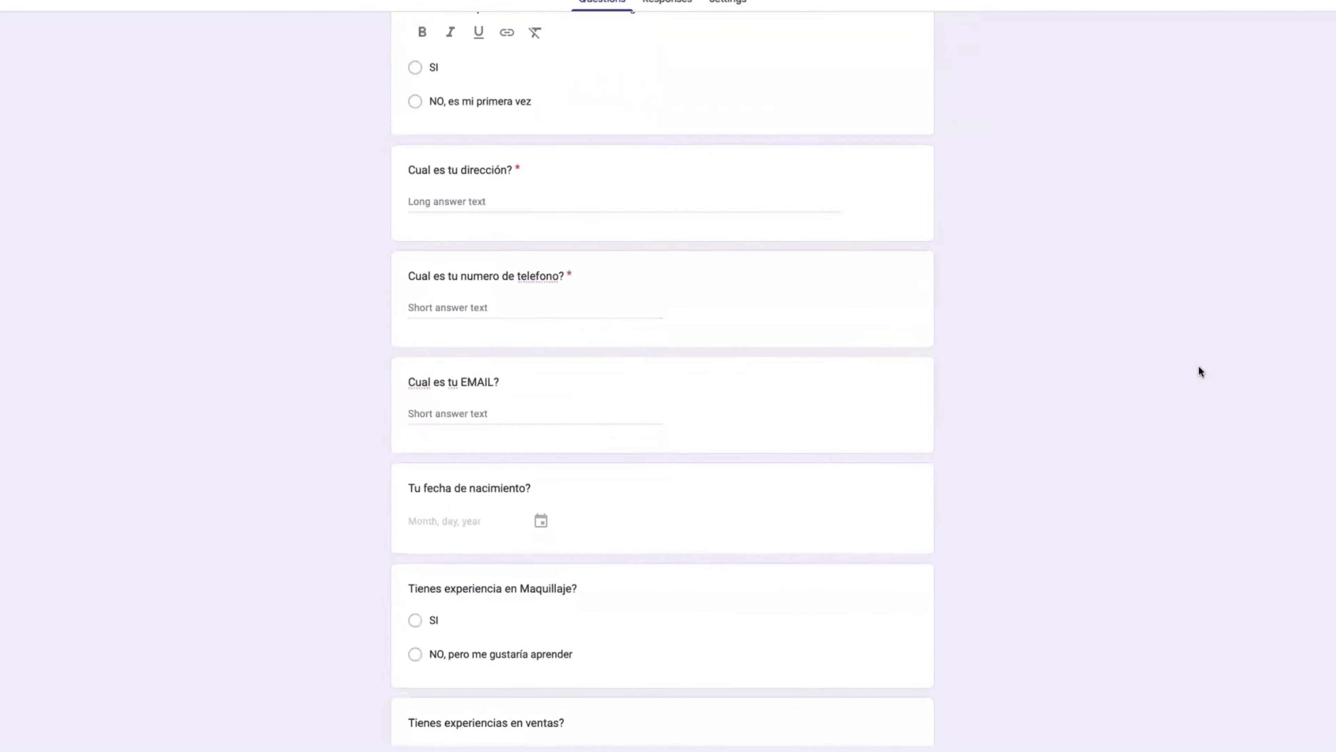
{"action": "scroll", "coordinate": [1198, 366], "scroll_direction": "up", "scroll_amount": 10}
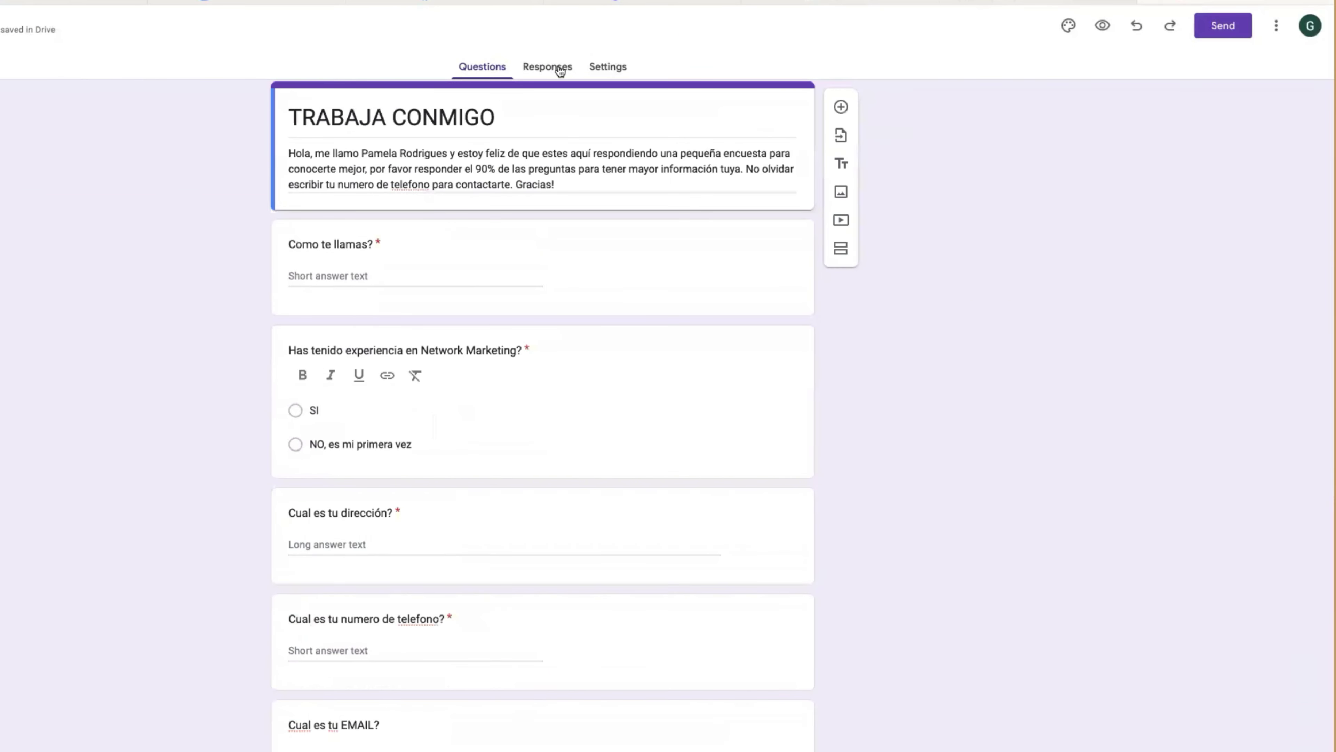
Step: Turn on Collect email addresses in the form's Responses settings
{"action": "left_click", "coordinate": [555, 67]}
{"action": "left_click", "coordinate": [610, 68]}
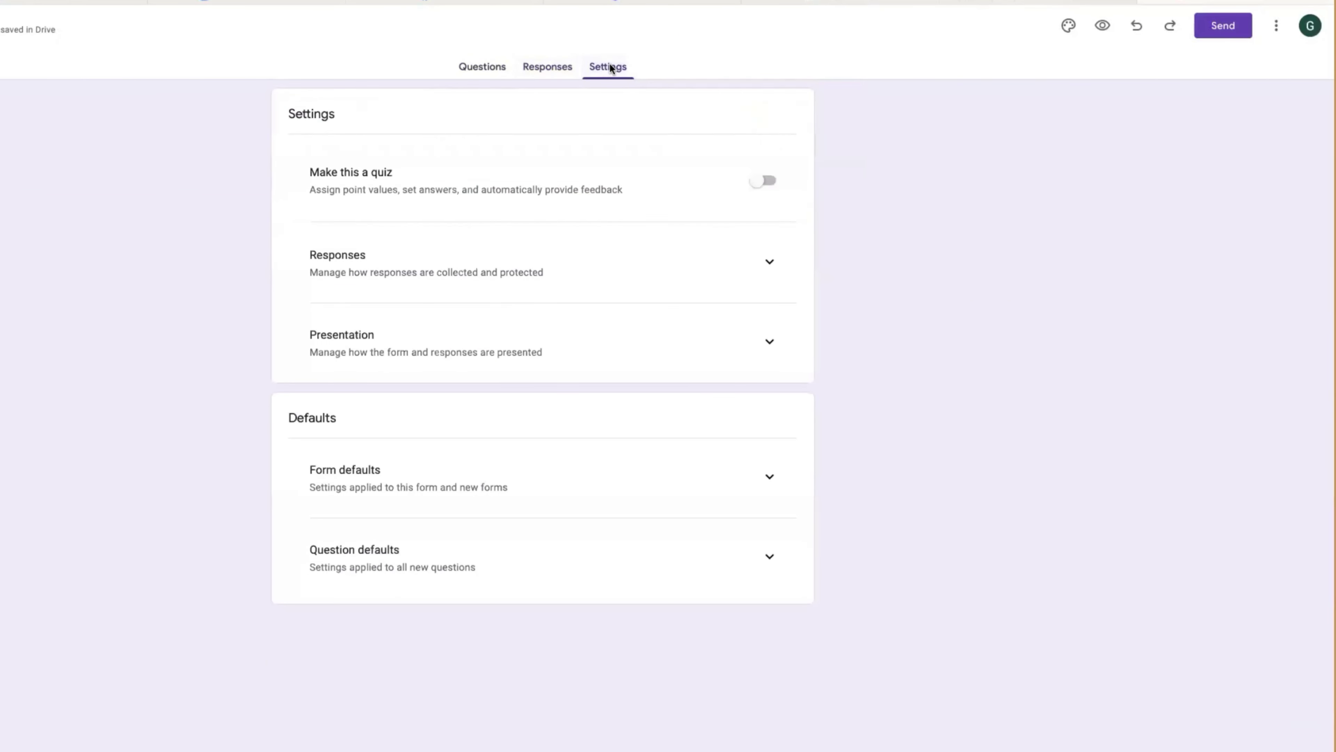
{"action": "left_click", "coordinate": [480, 68]}
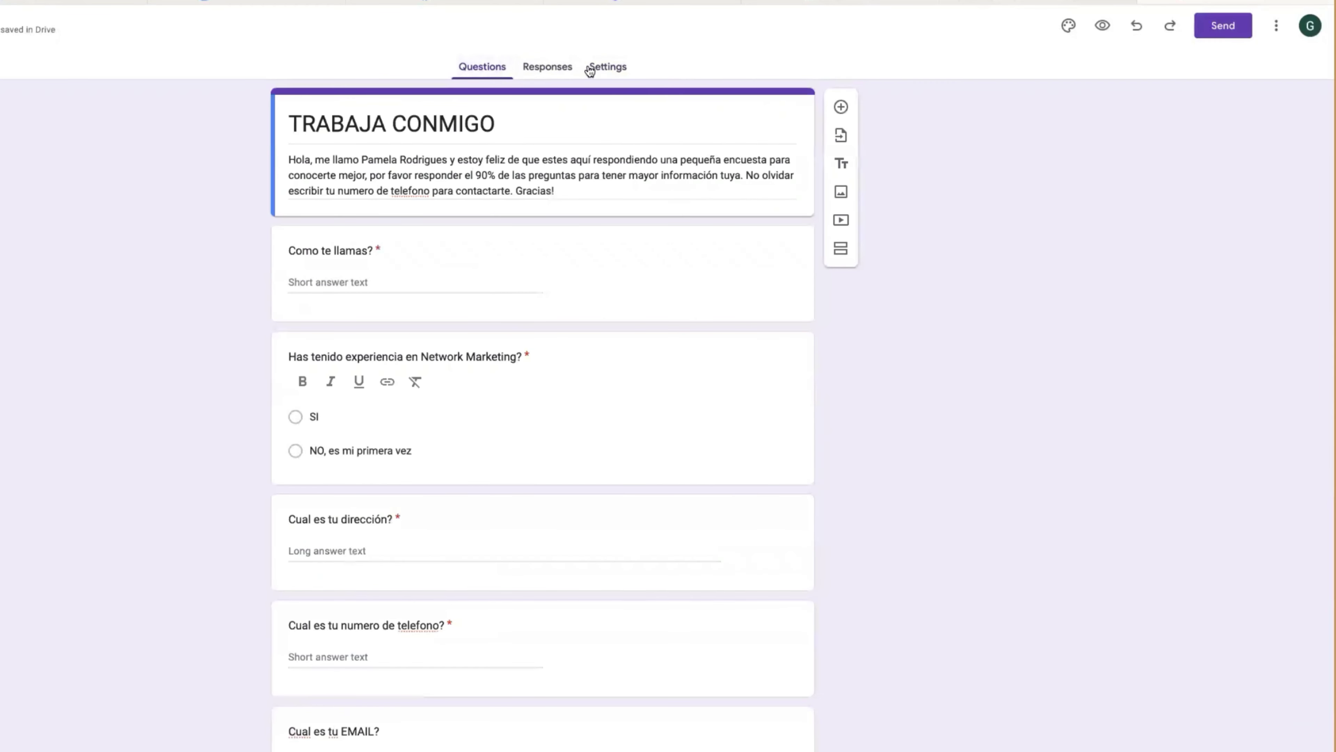
{"action": "left_click", "coordinate": [622, 70]}
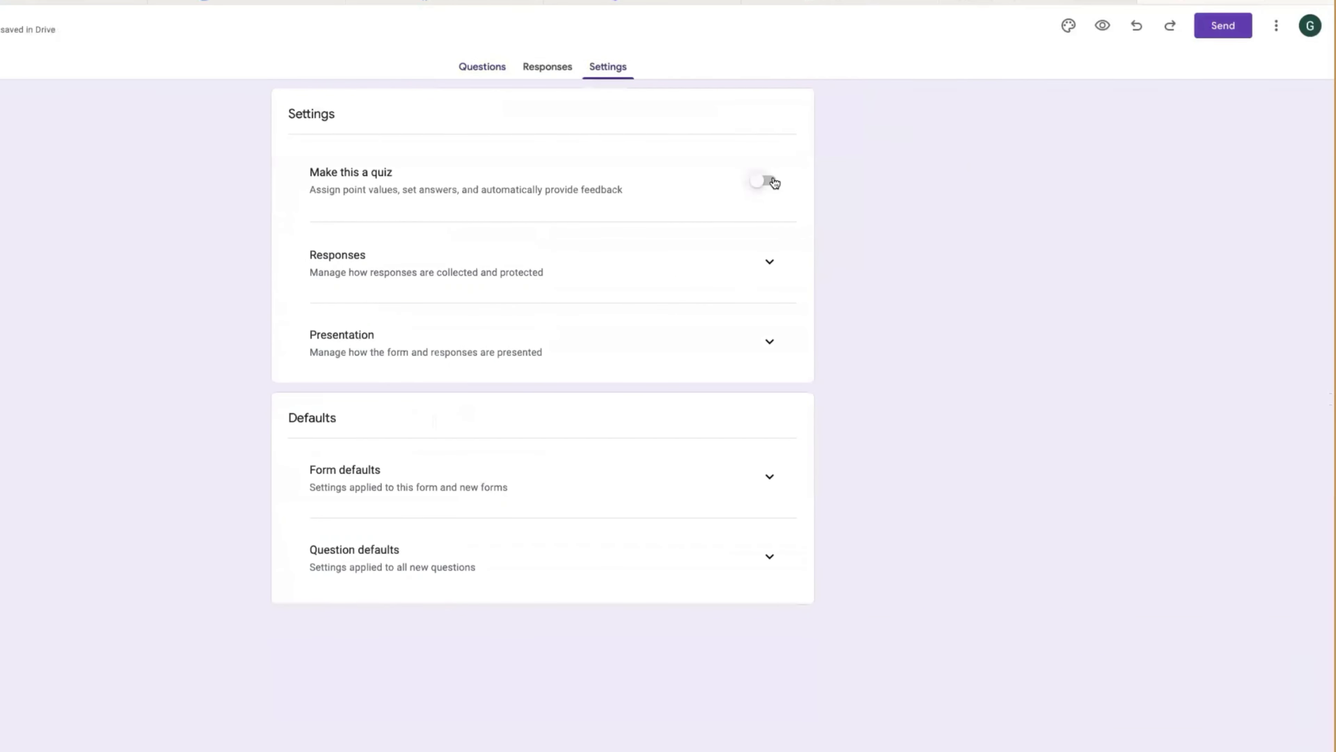
{"action": "left_click", "coordinate": [771, 263]}
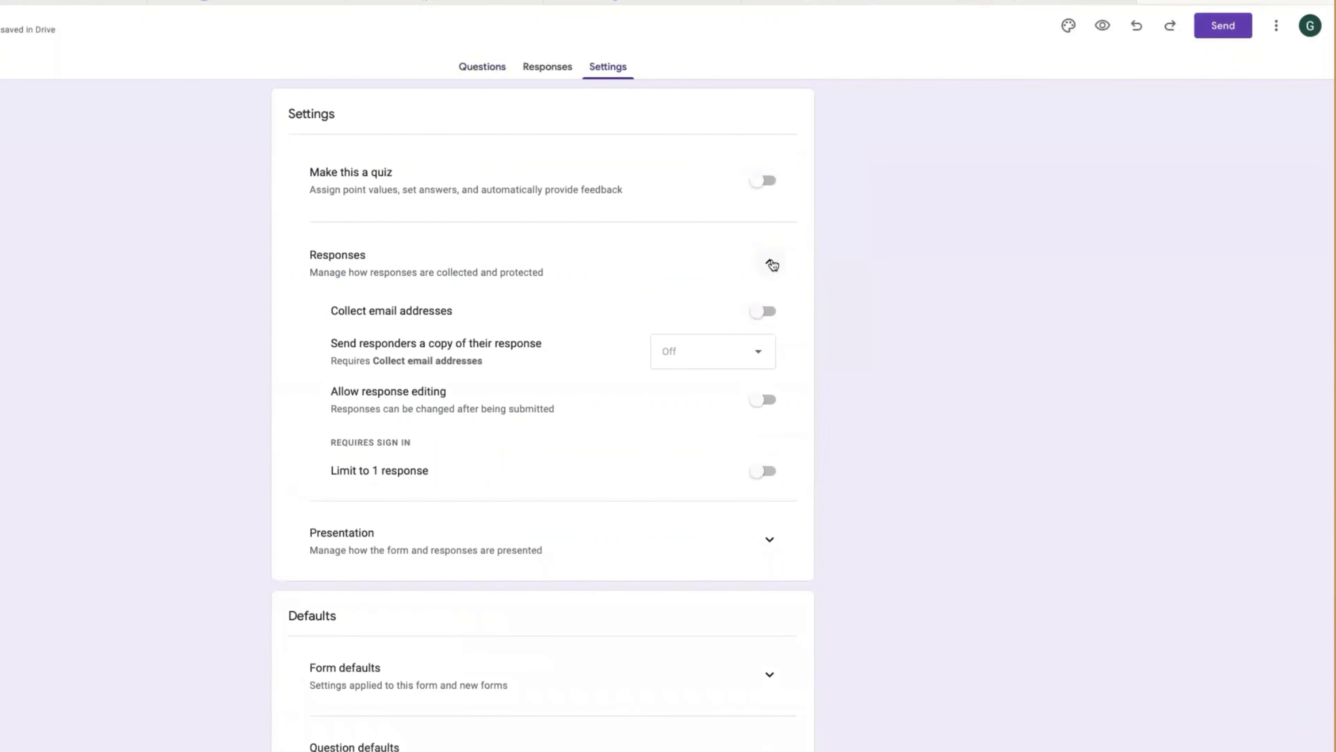
{"action": "left_click", "coordinate": [770, 310]}
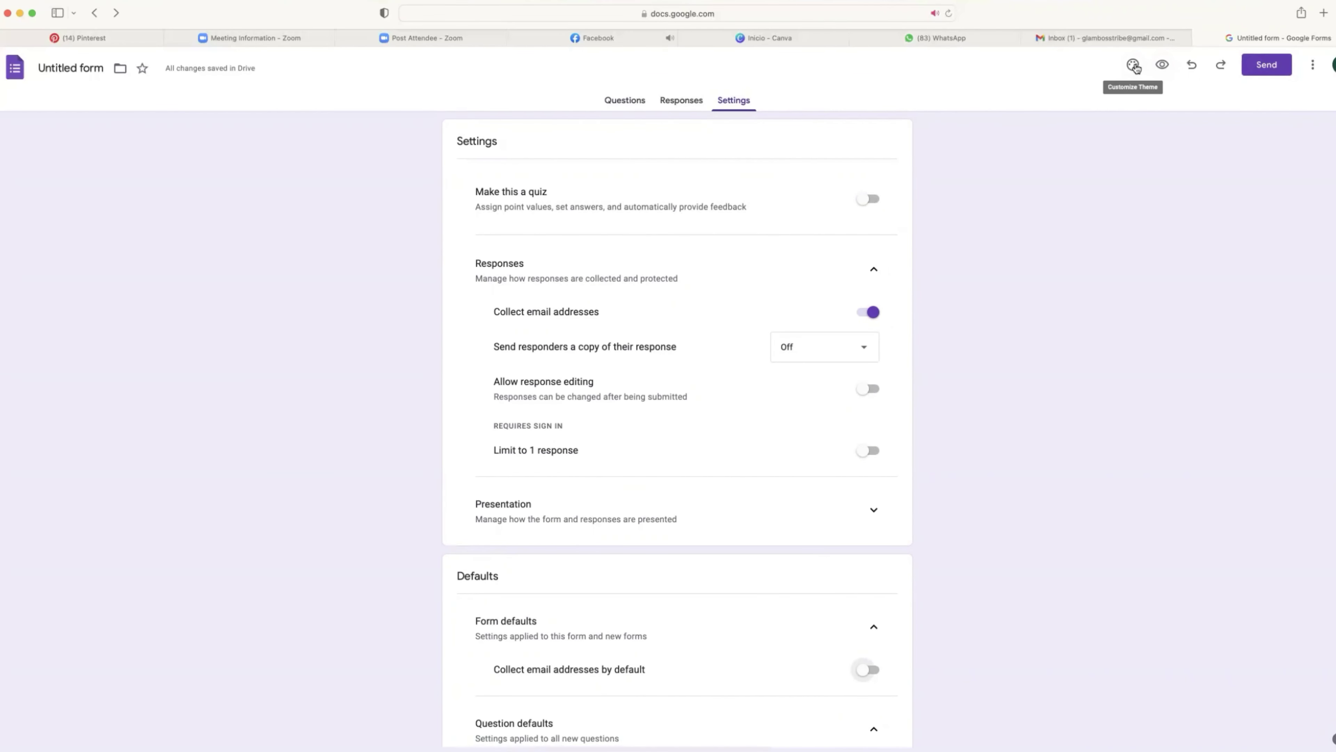
Step: Preview the form as a respondent and confirm the Email field is required
{"action": "left_click", "coordinate": [1162, 67]}
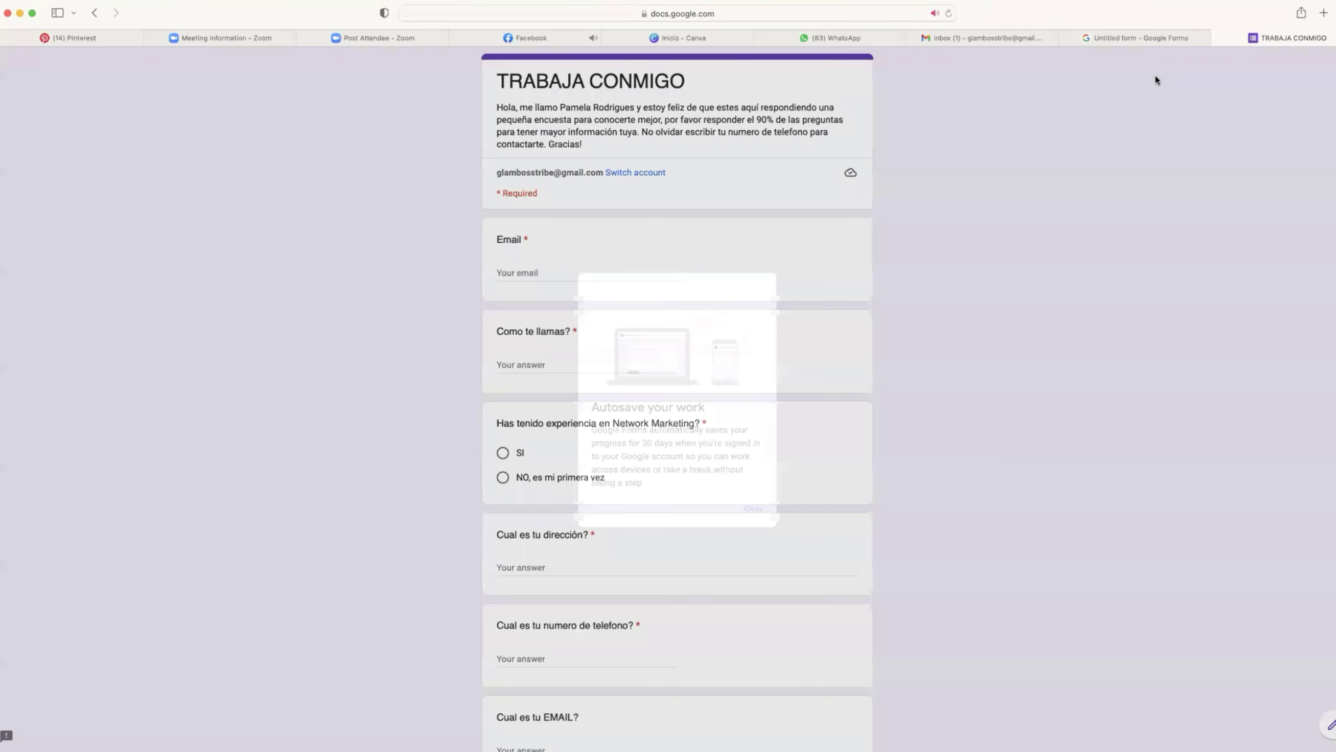
{"action": "left_click", "coordinate": [1155, 77]}
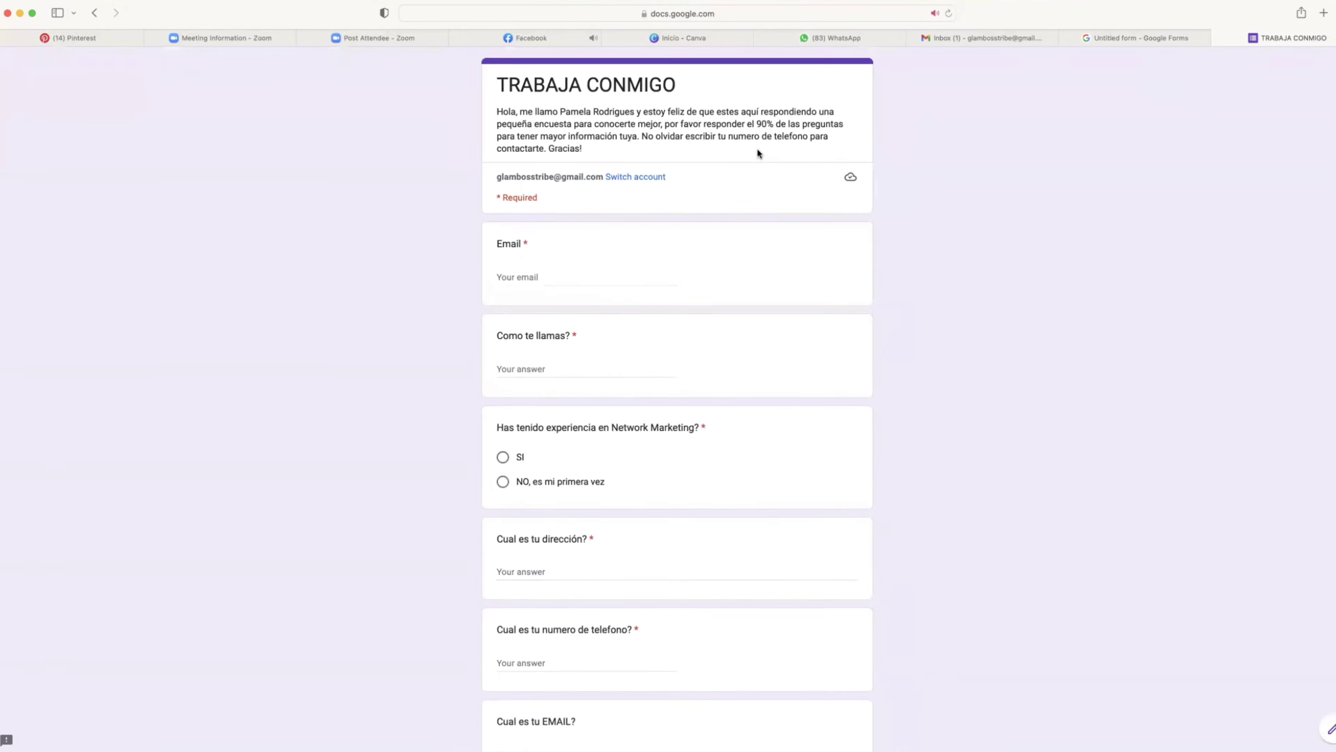
{"action": "scroll", "coordinate": [646, 190], "scroll_direction": "down", "scroll_amount": 1}
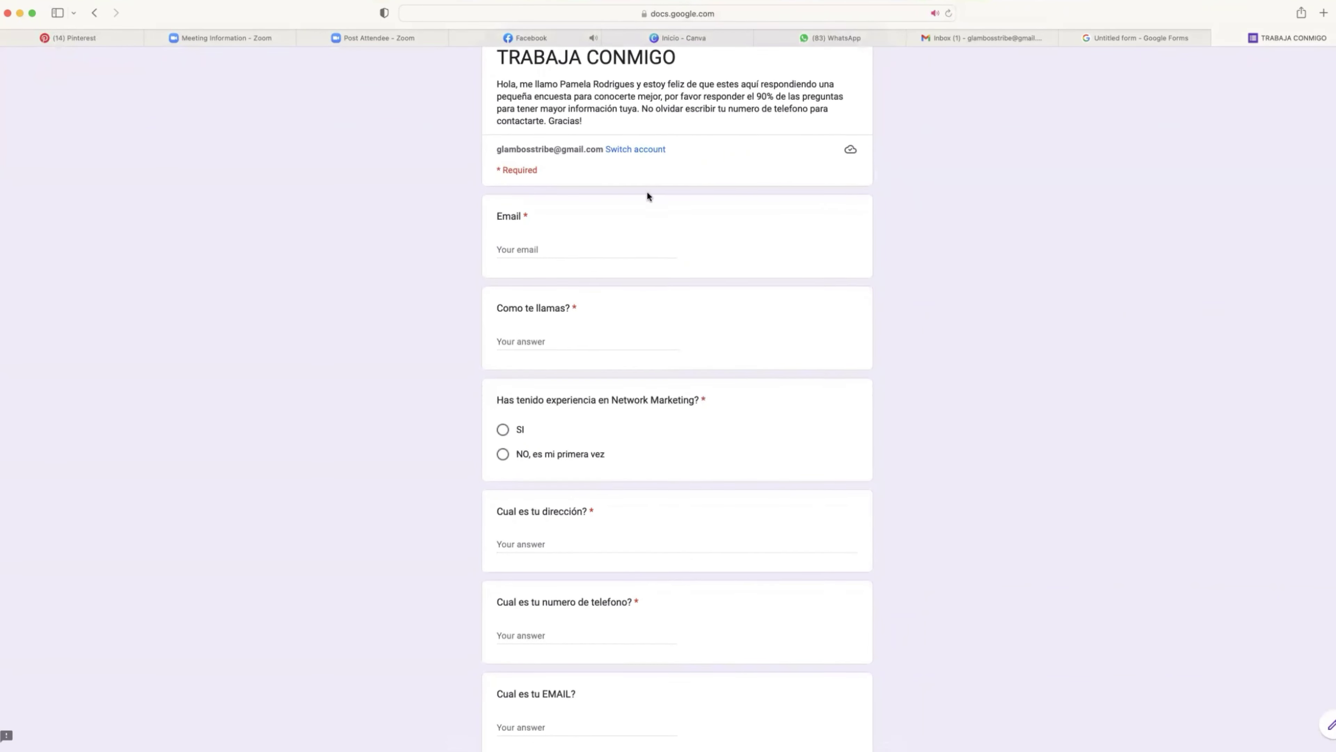
{"action": "left_click", "coordinate": [563, 235]}
{"action": "left_click", "coordinate": [955, 247]}
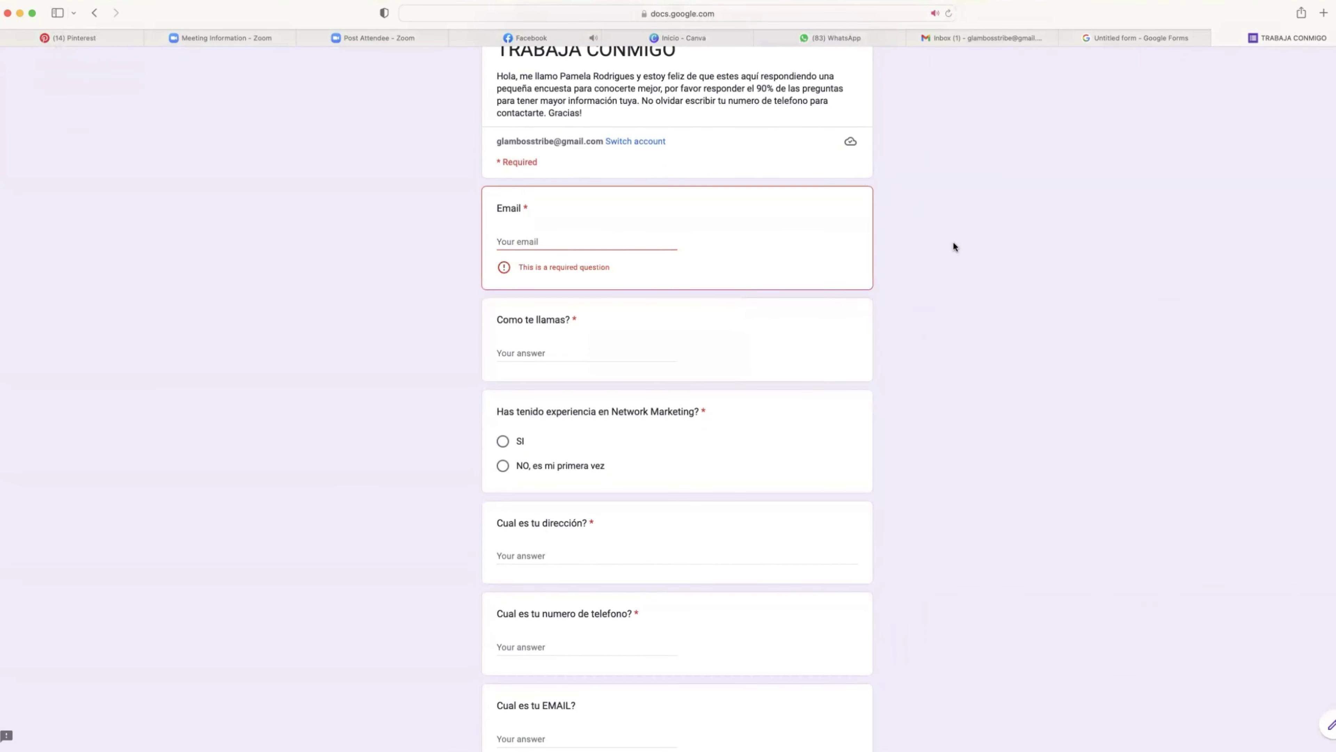
{"action": "scroll", "coordinate": [915, 240], "scroll_direction": "down", "scroll_amount": 10}
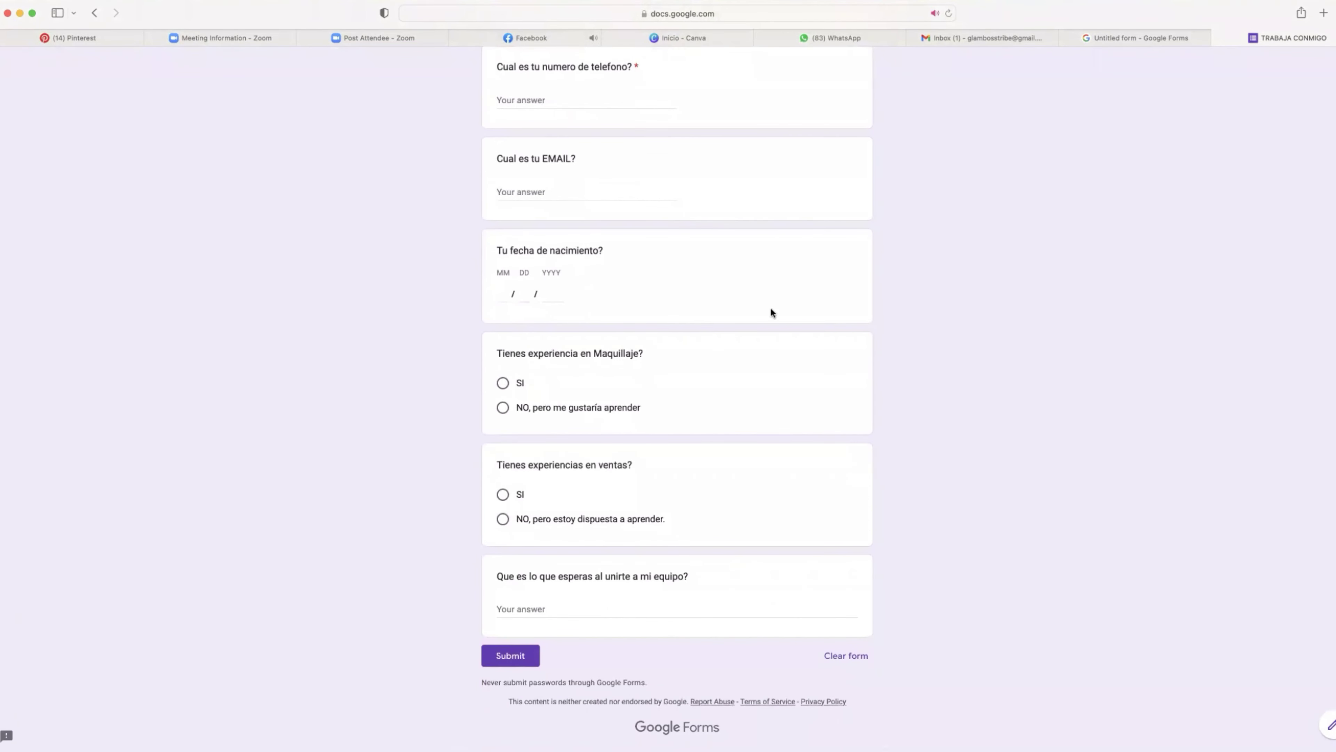
{"action": "scroll", "coordinate": [927, 424], "scroll_direction": "up", "scroll_amount": 10}
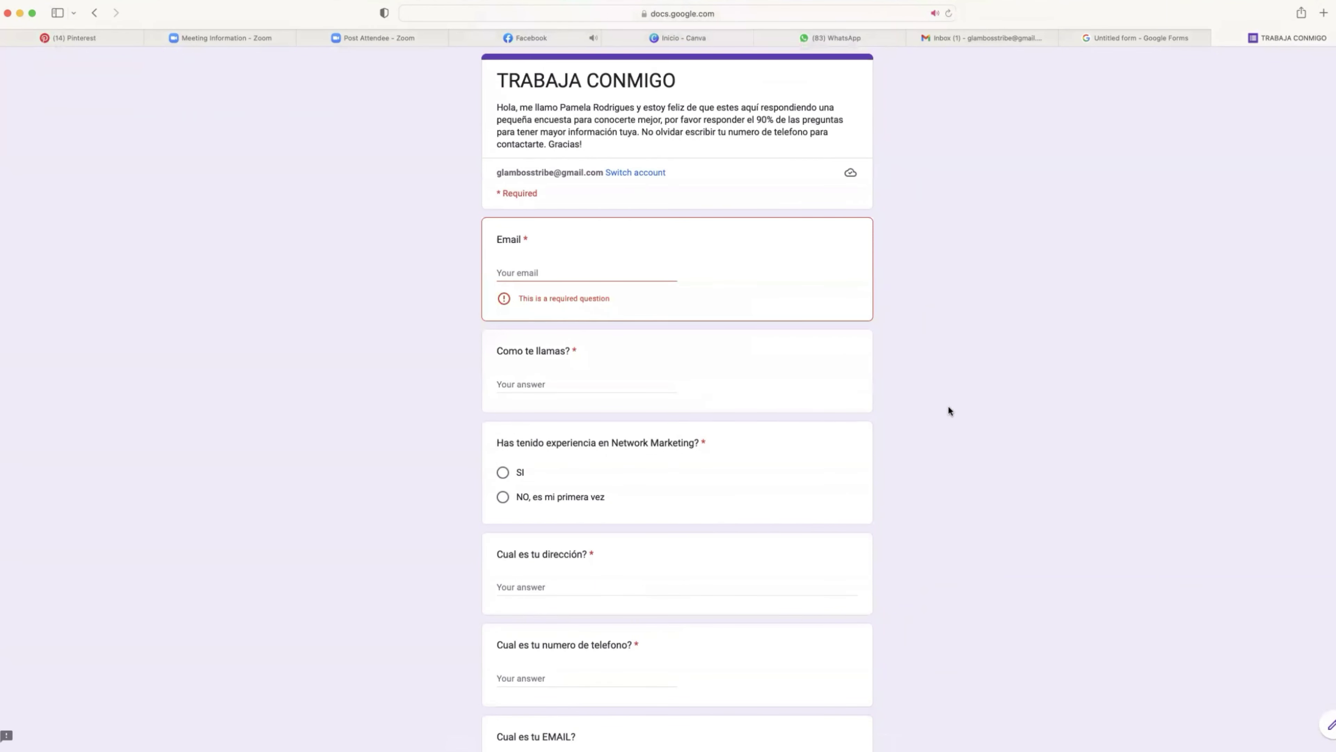
Step: Set the form background to the third lavender swatch and return to the Questions view
{"action": "left_click", "coordinate": [1128, 38]}
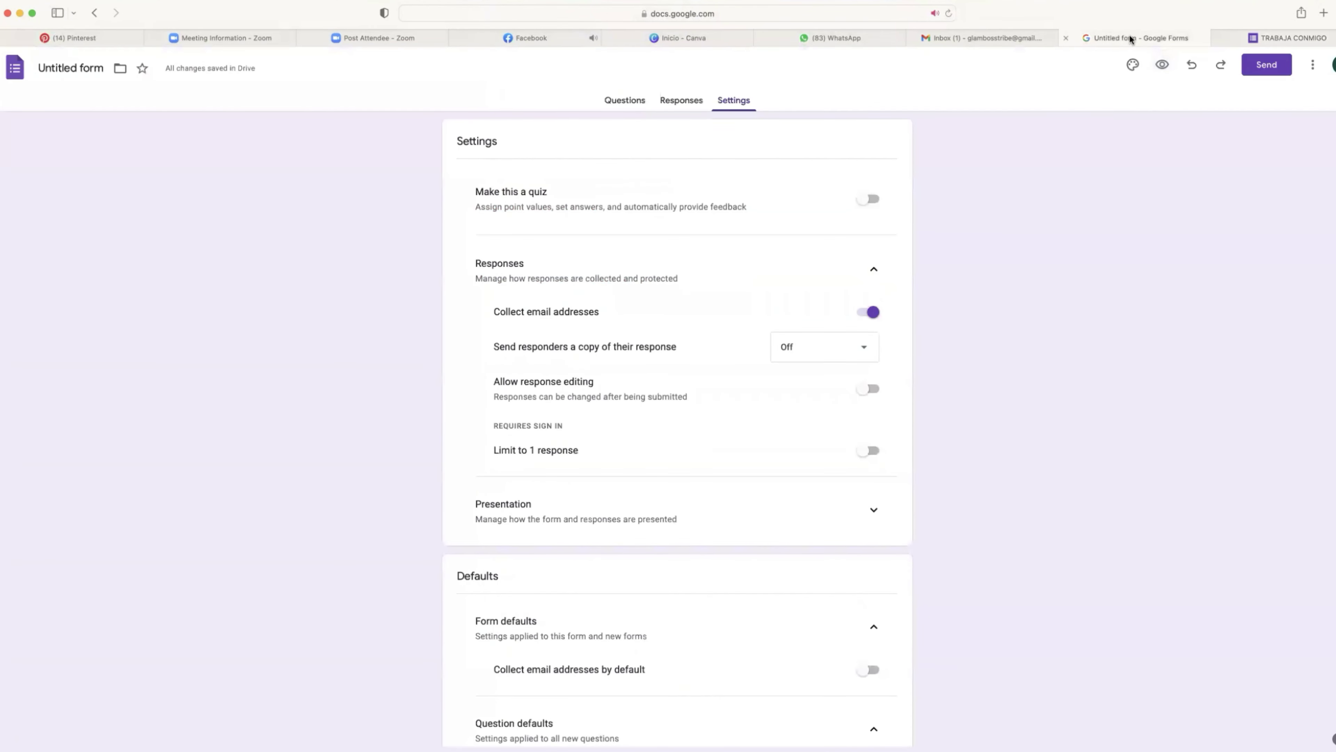
{"action": "scroll", "coordinate": [1000, 247], "scroll_direction": "down", "scroll_amount": 3}
{"action": "scroll", "coordinate": [1055, 205], "scroll_direction": "up", "scroll_amount": 3}
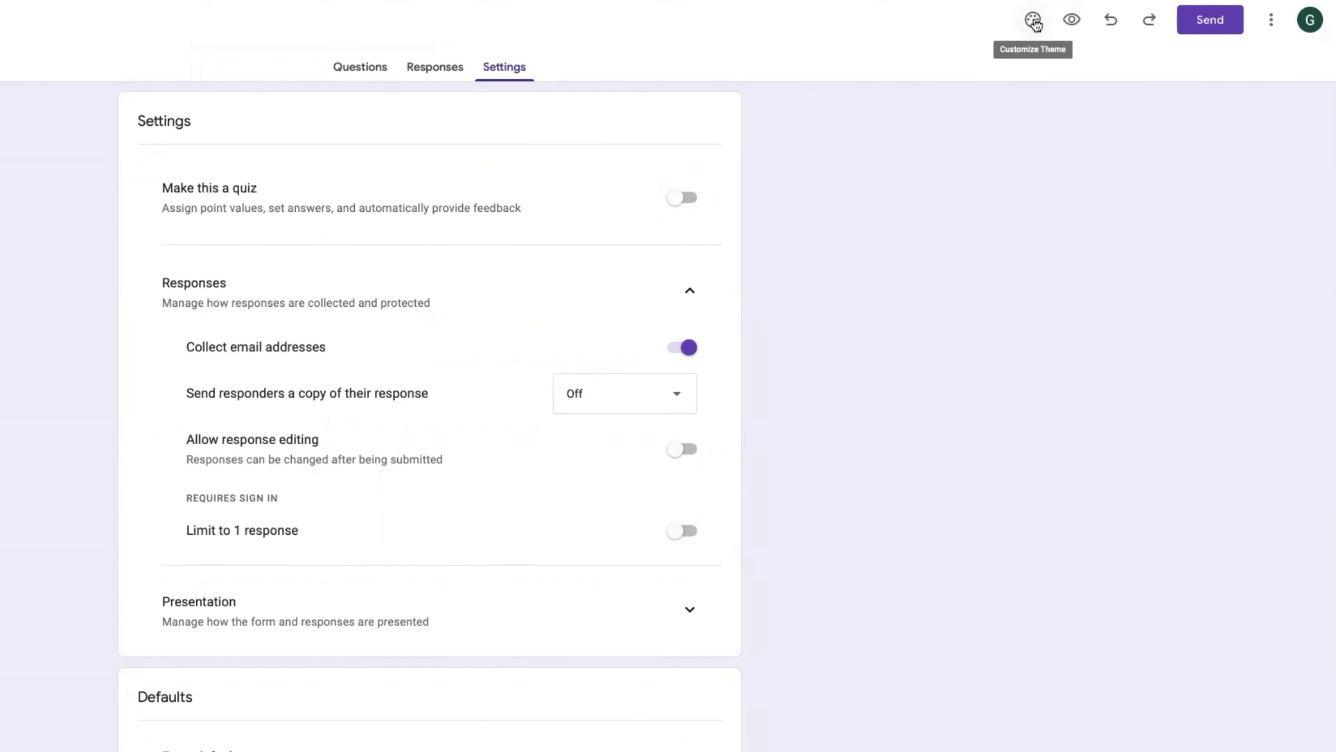
{"action": "left_click", "coordinate": [1035, 22]}
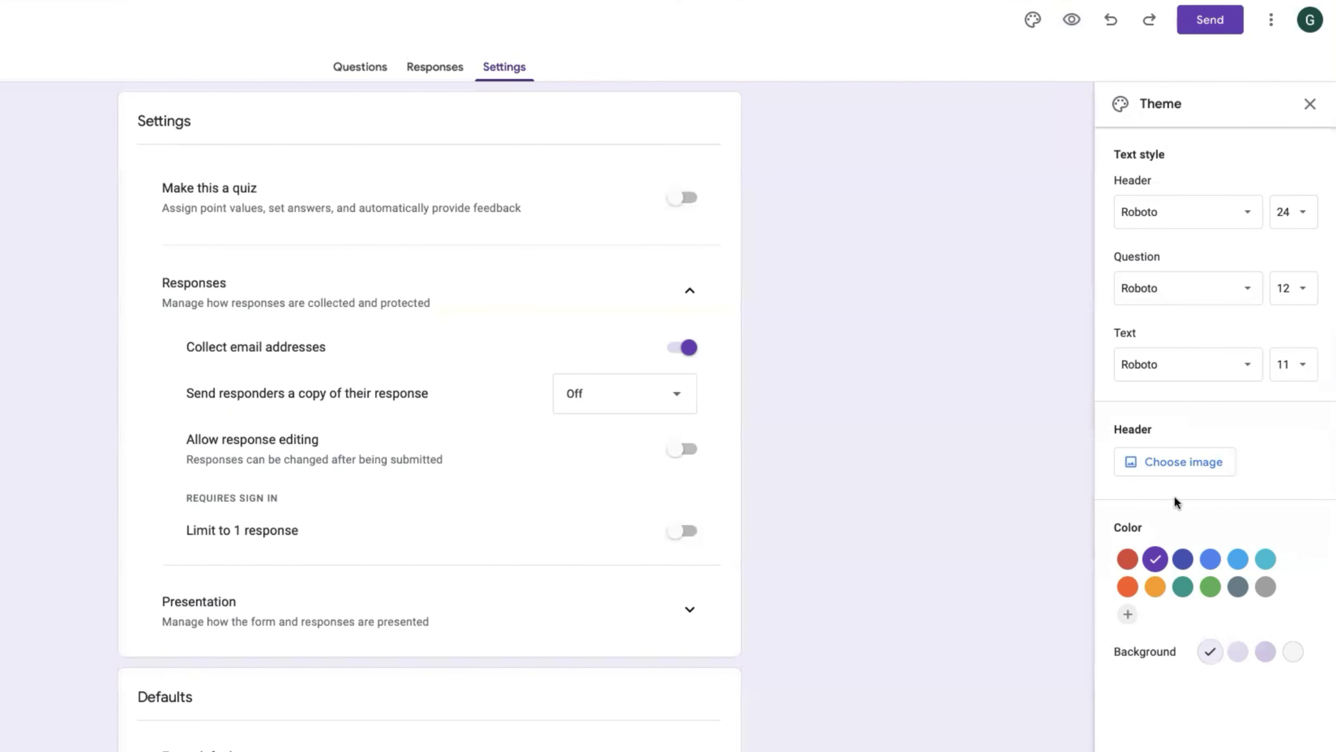
{"action": "left_click", "coordinate": [1265, 652]}
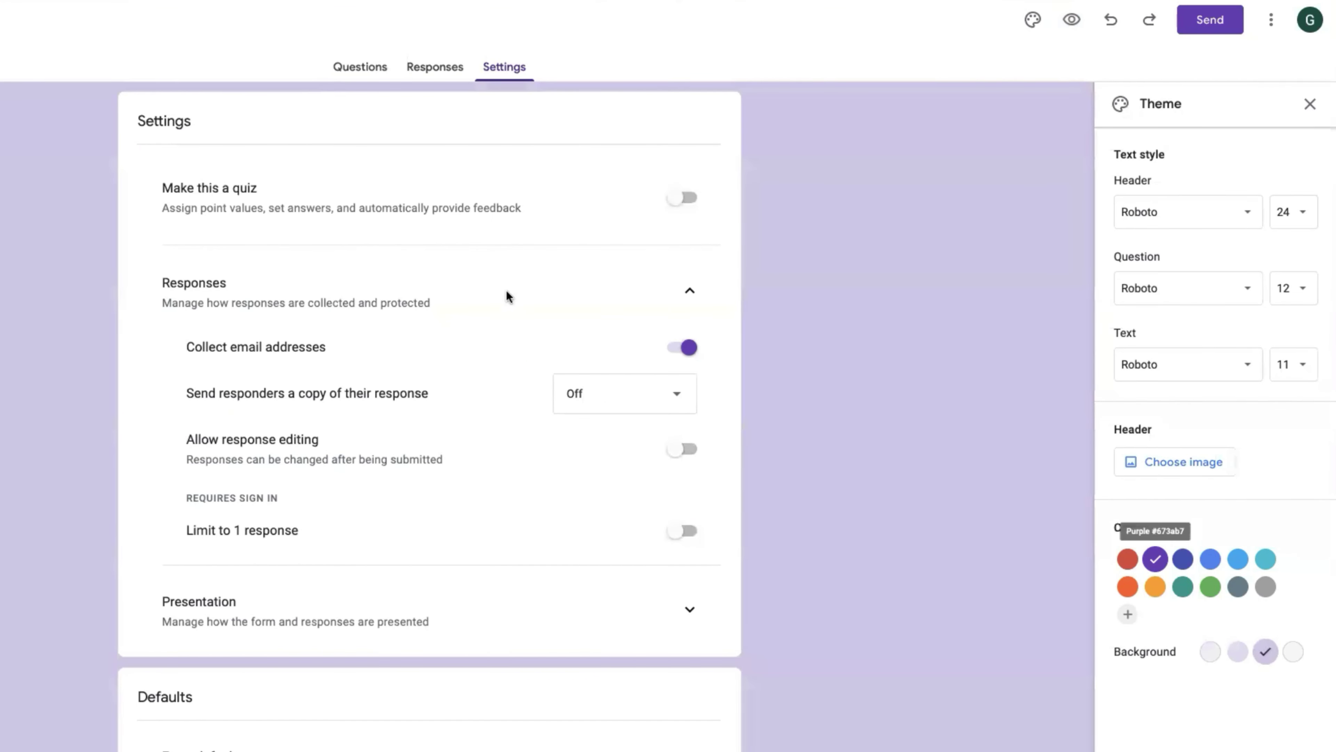
{"action": "left_click", "coordinate": [363, 75]}
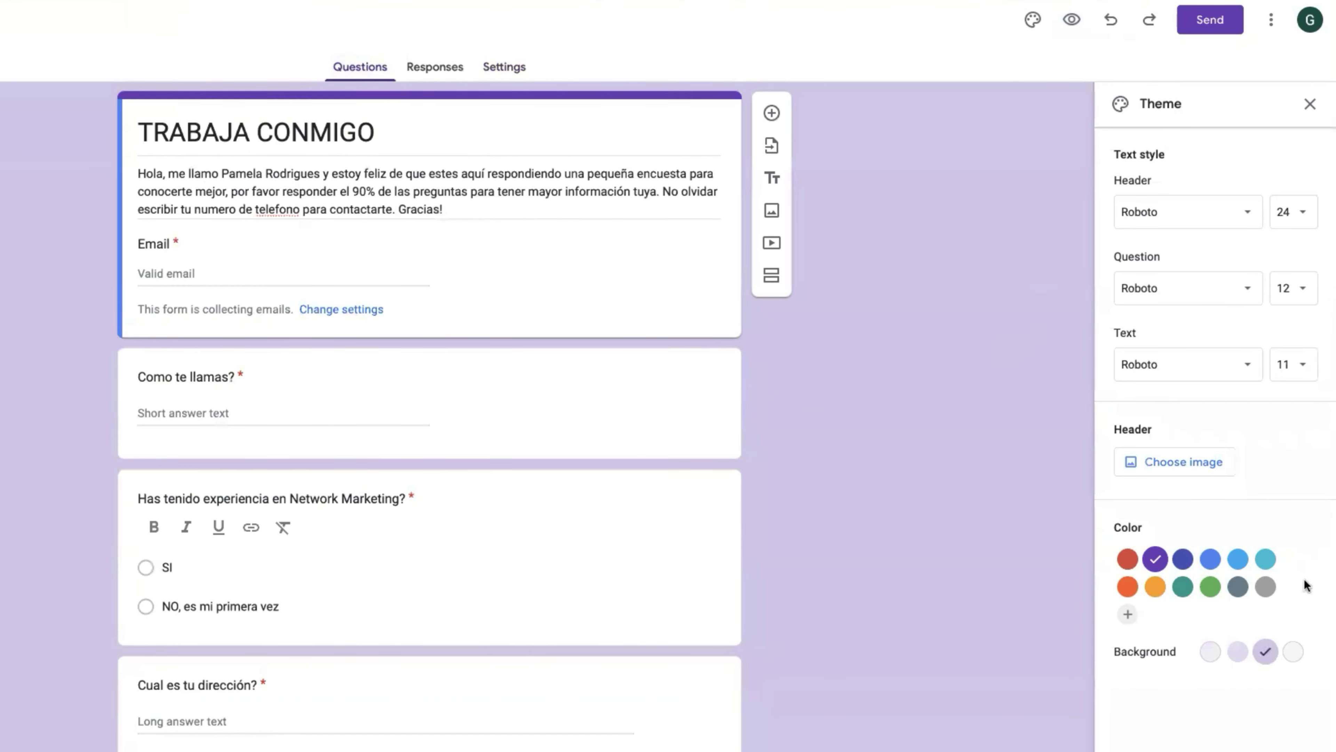
Step: Set the header font to Impact after trying Pacifico and Lobster
{"action": "left_click", "coordinate": [1205, 213]}
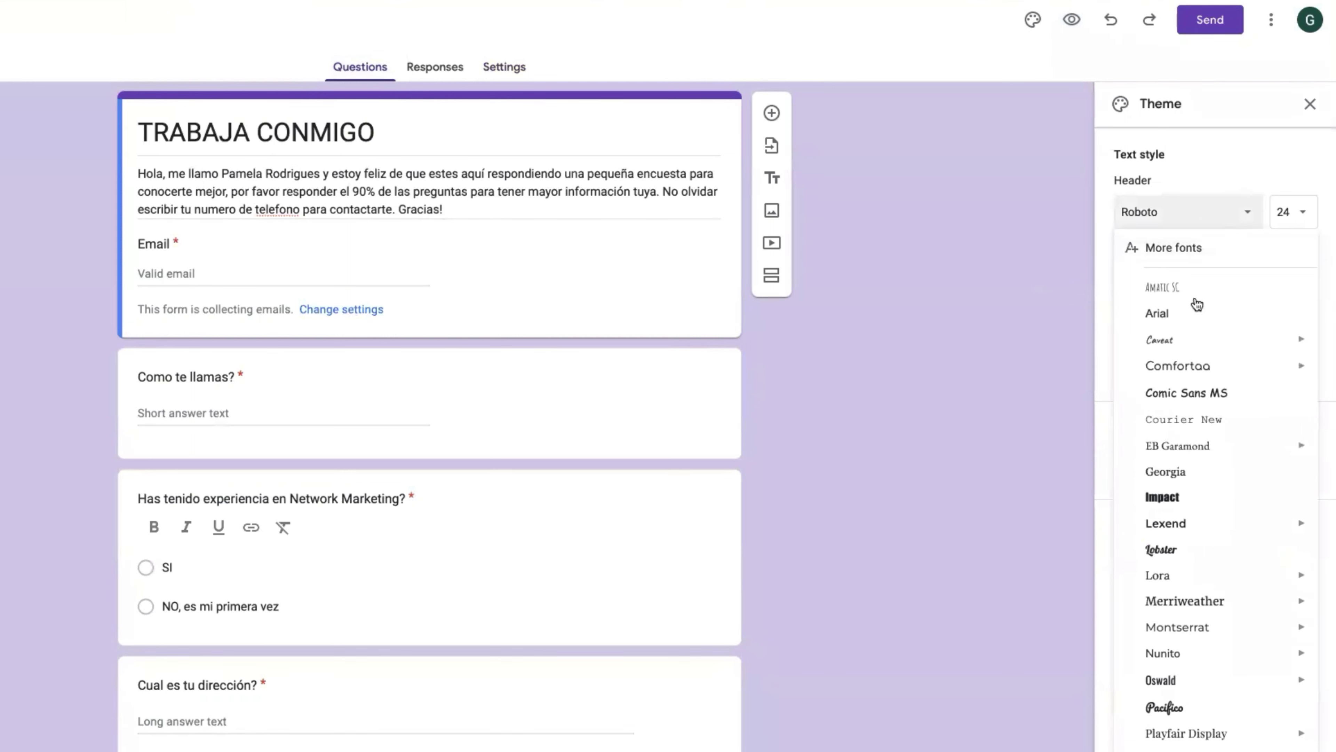
{"action": "left_click", "coordinate": [1195, 495]}
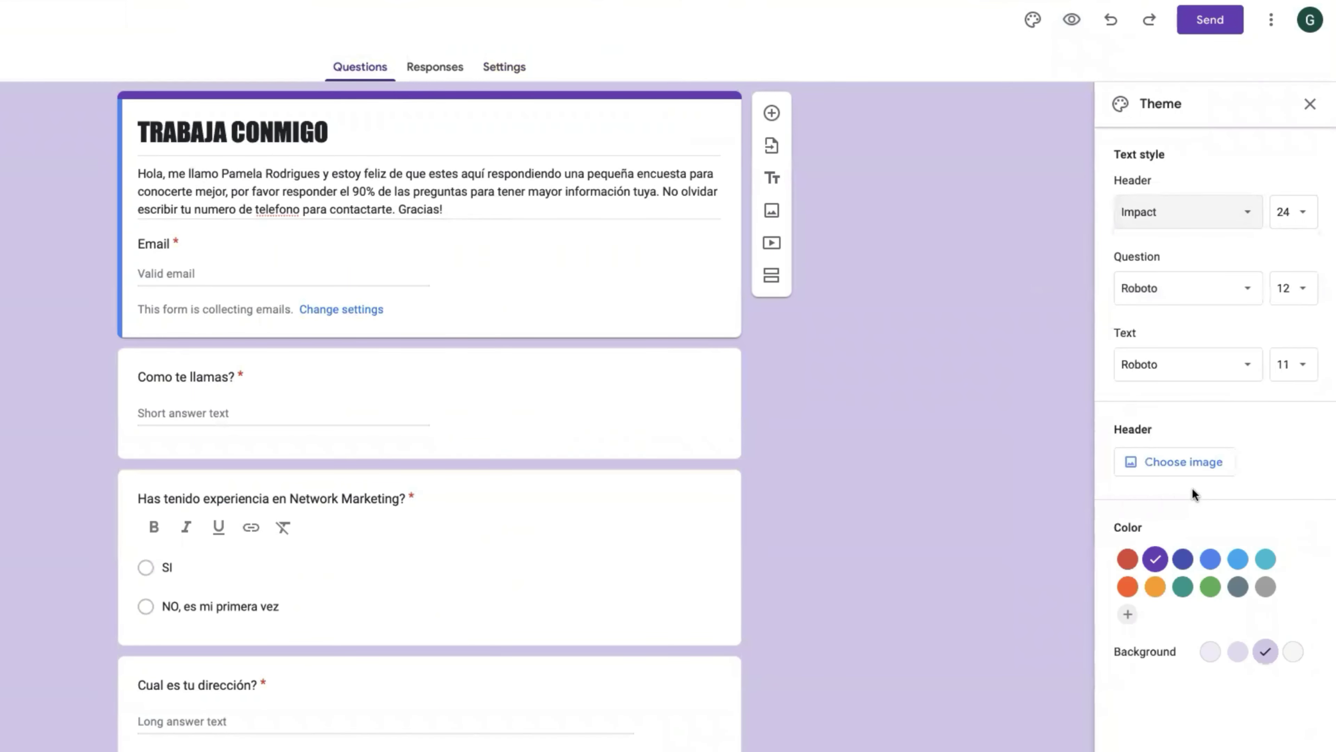
{"action": "left_click", "coordinate": [1164, 214]}
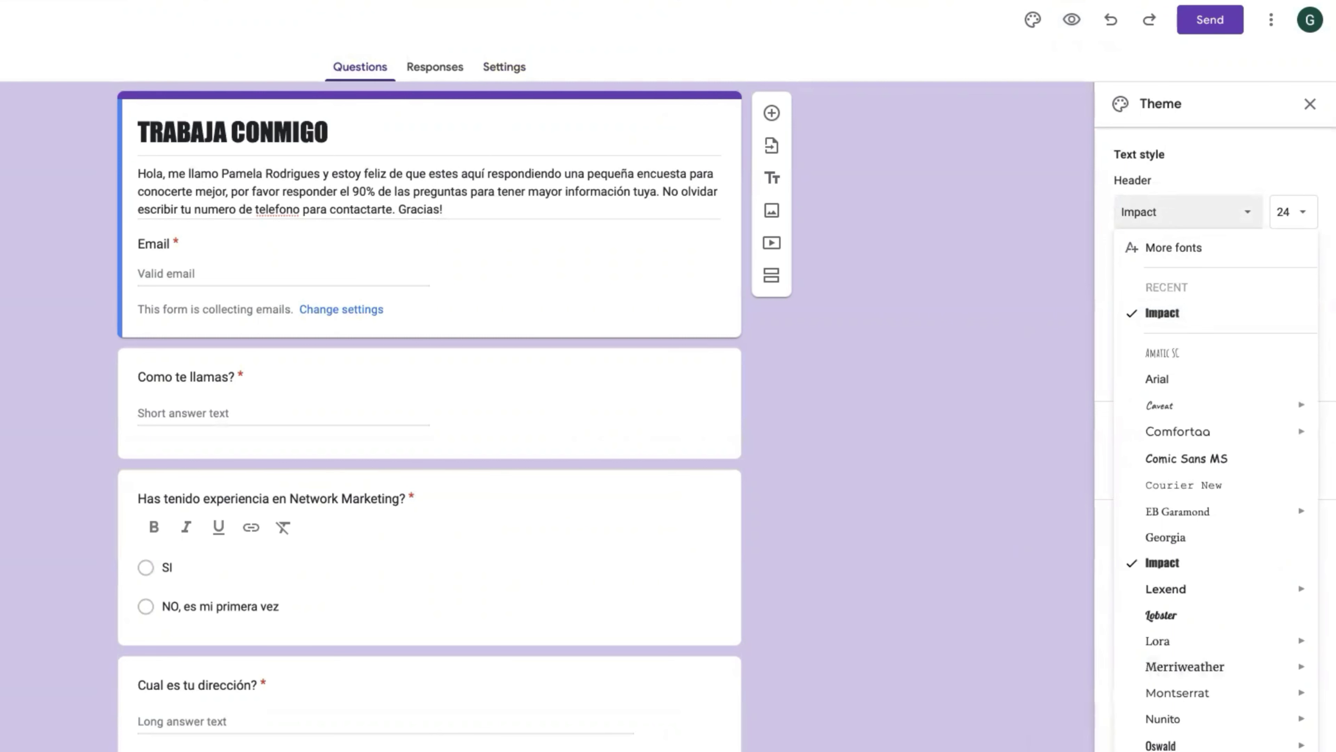
{"action": "left_click", "coordinate": [1164, 747]}
{"action": "left_click", "coordinate": [1209, 218]}
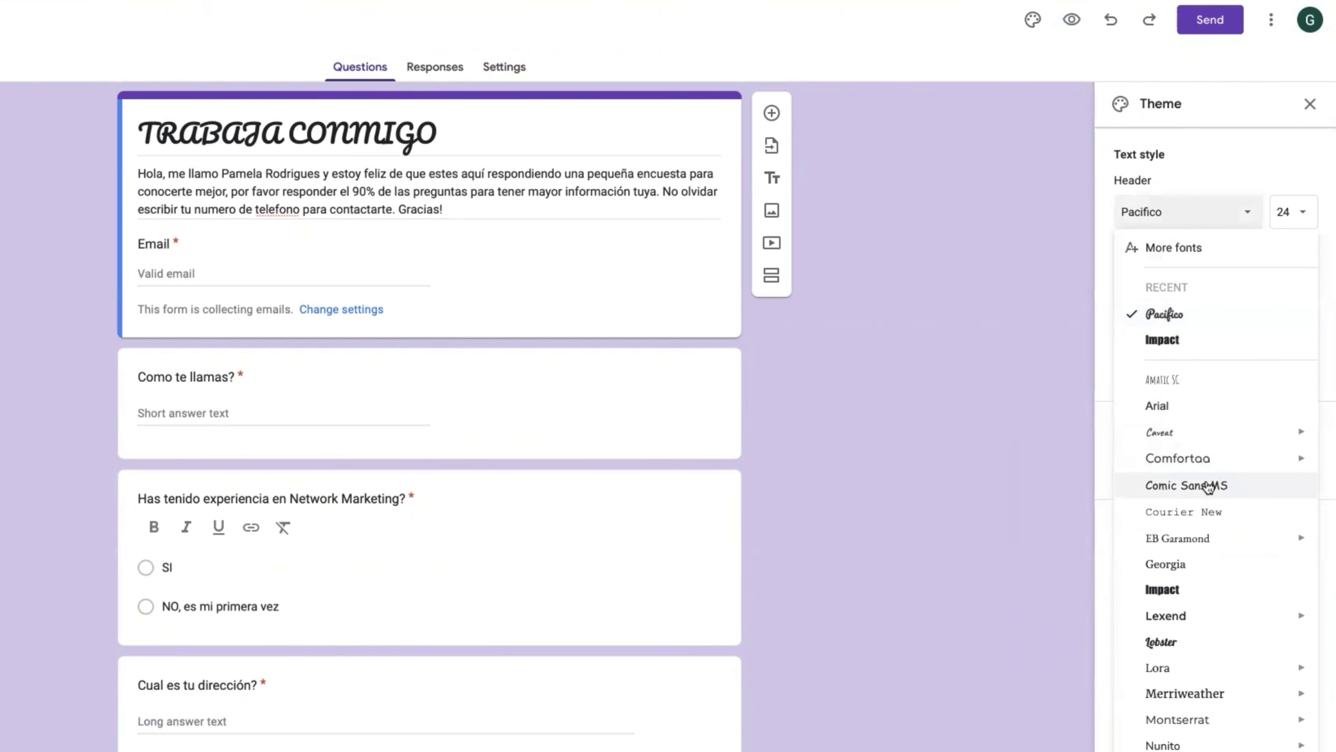
{"action": "scroll", "coordinate": [1208, 483], "scroll_direction": "down", "scroll_amount": 2}
{"action": "mouse_move", "coordinate": [1208, 486]}
{"action": "scroll", "coordinate": [1207, 486], "scroll_direction": "down", "scroll_amount": 3}
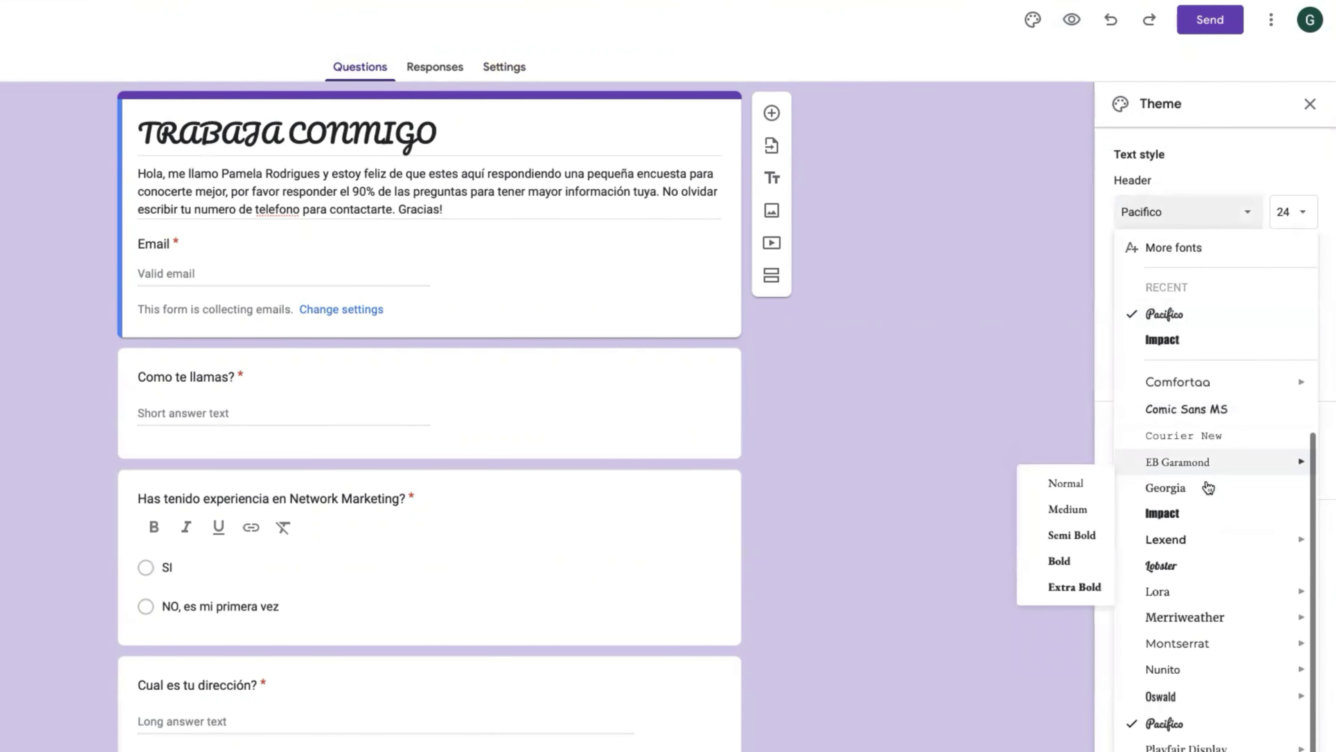
{"action": "left_click", "coordinate": [1194, 531]}
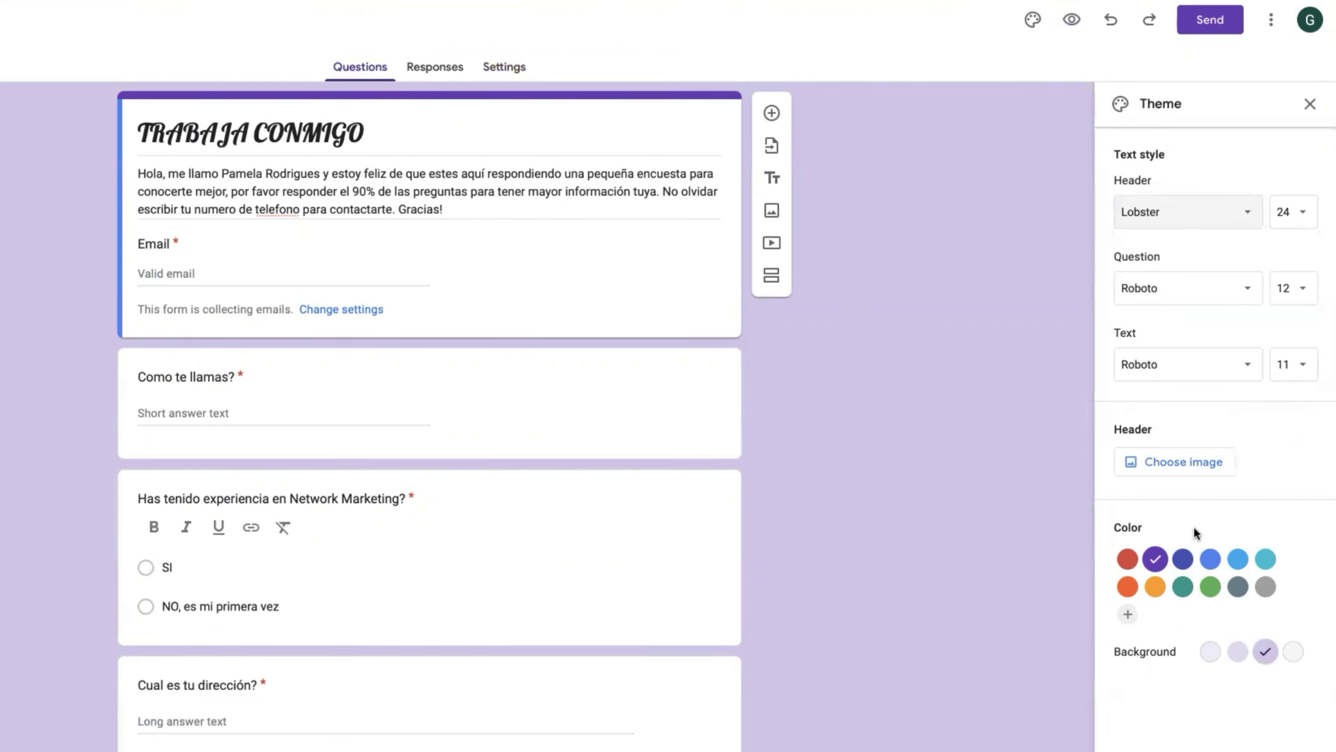
{"action": "left_click", "coordinate": [1227, 224]}
{"action": "mouse_move", "coordinate": [1200, 566]}
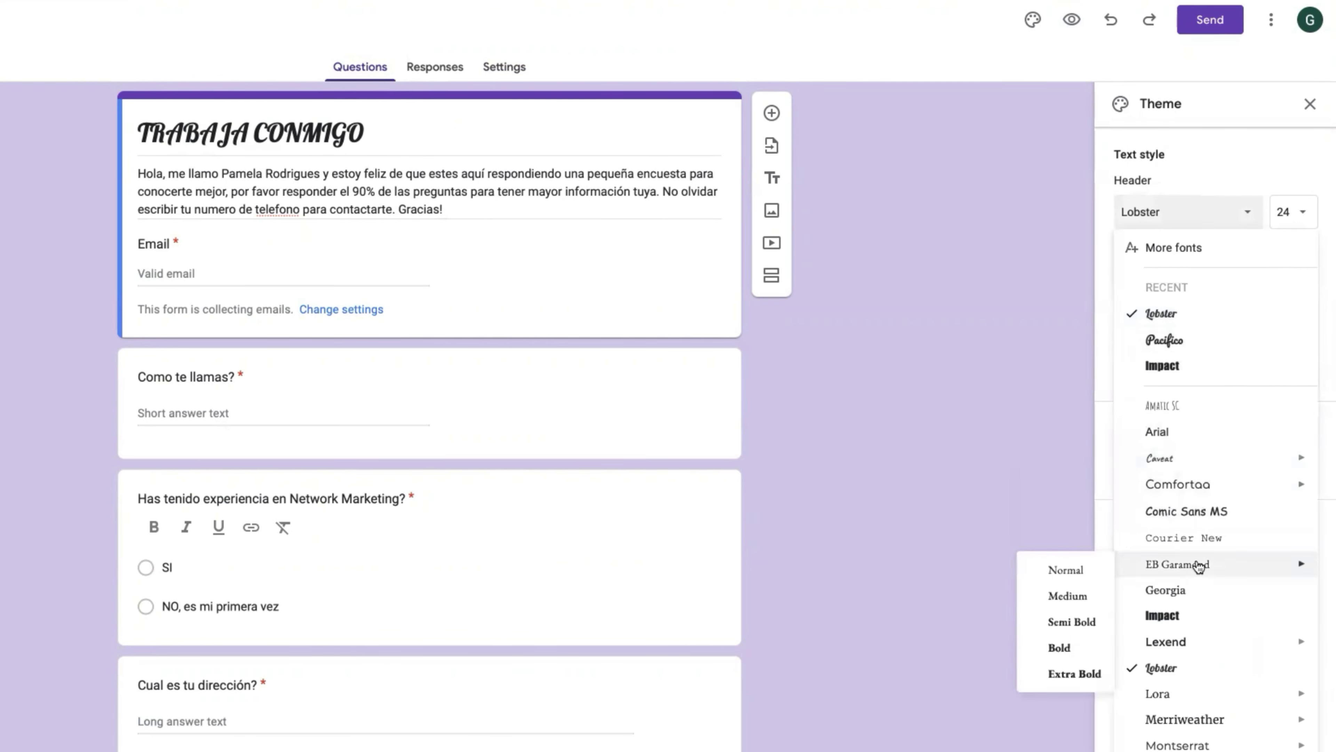
{"action": "left_click", "coordinate": [1197, 616]}
Step: Set the question font to Comic Sans MS and the body text font to Georgia
{"action": "left_click", "coordinate": [1152, 291]}
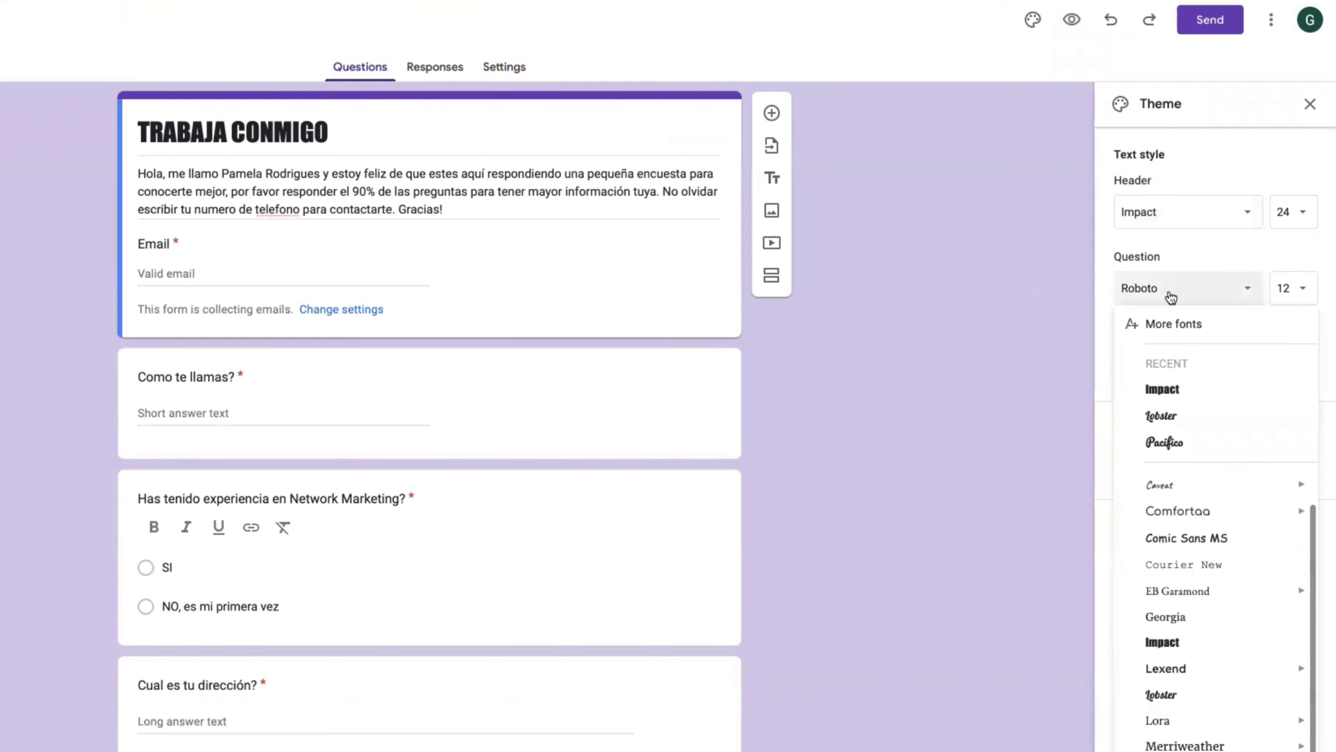
{"action": "mouse_move", "coordinate": [1220, 520]}
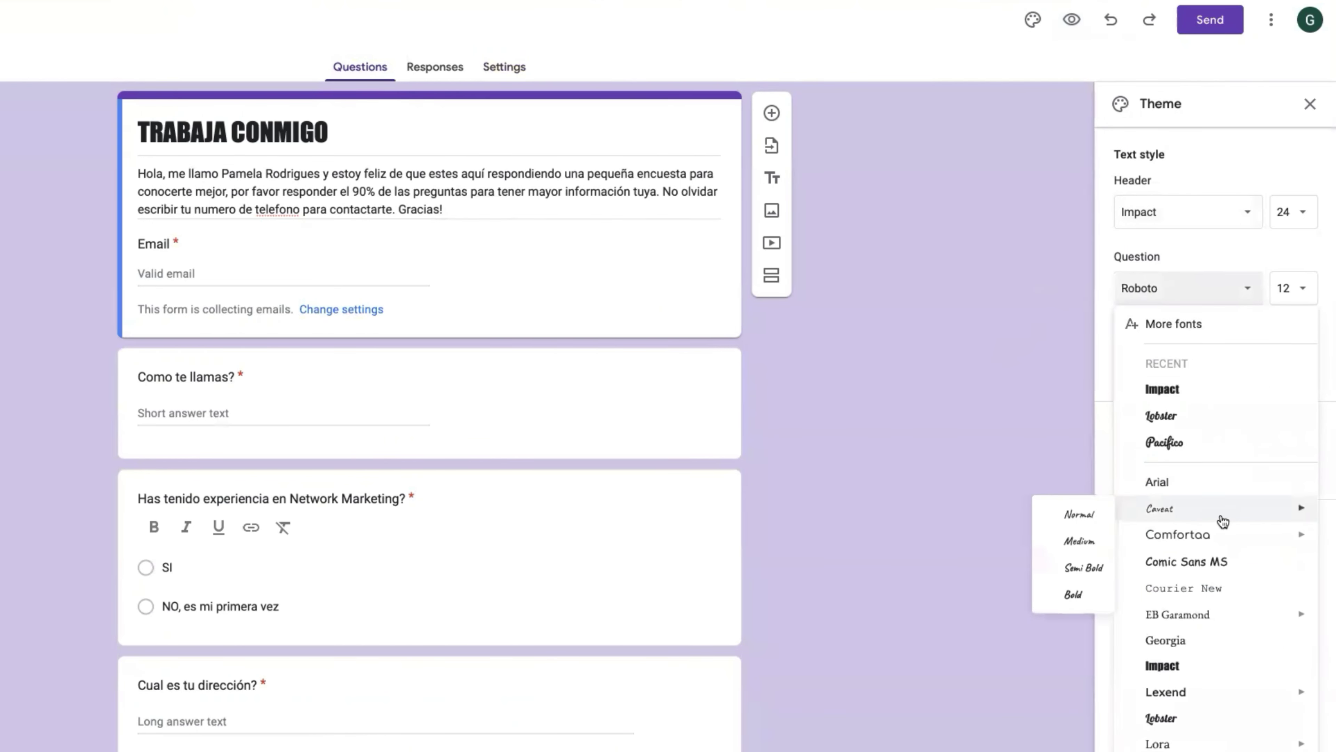
{"action": "left_click", "coordinate": [1213, 560]}
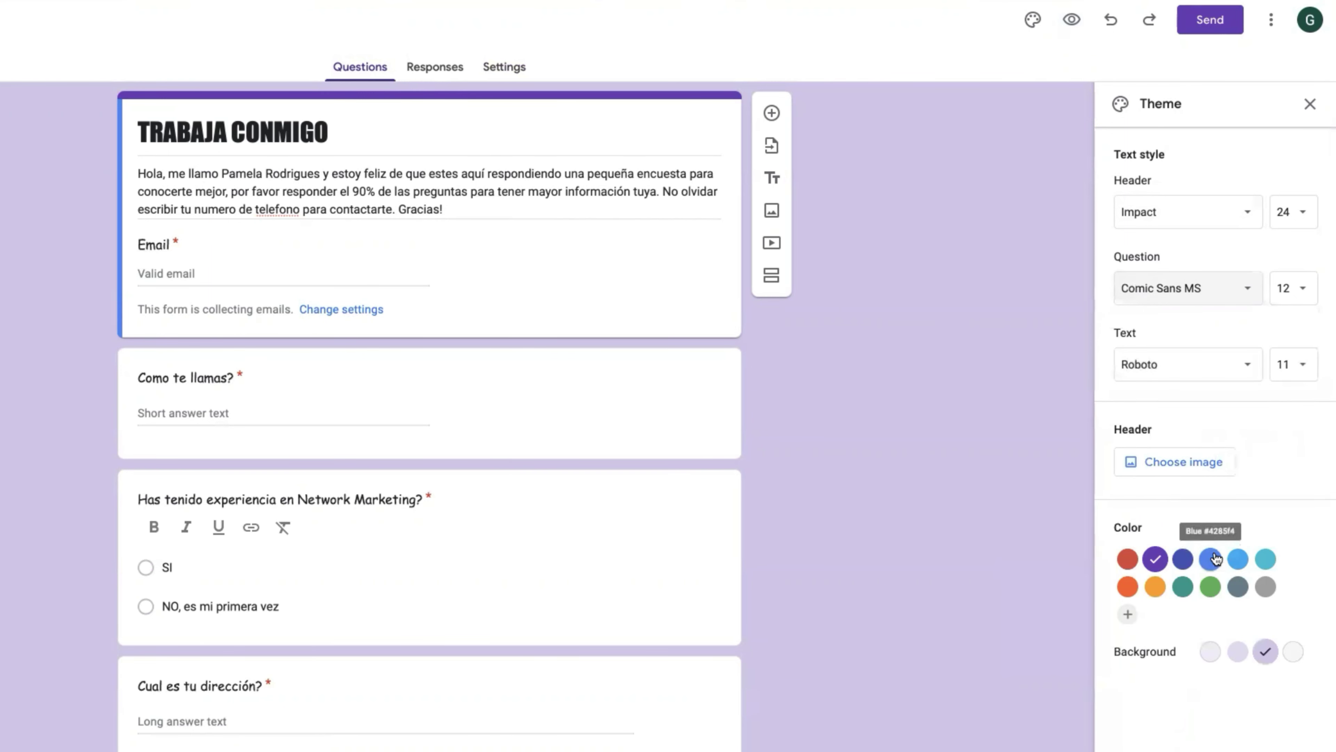
{"action": "left_click", "coordinate": [1164, 377]}
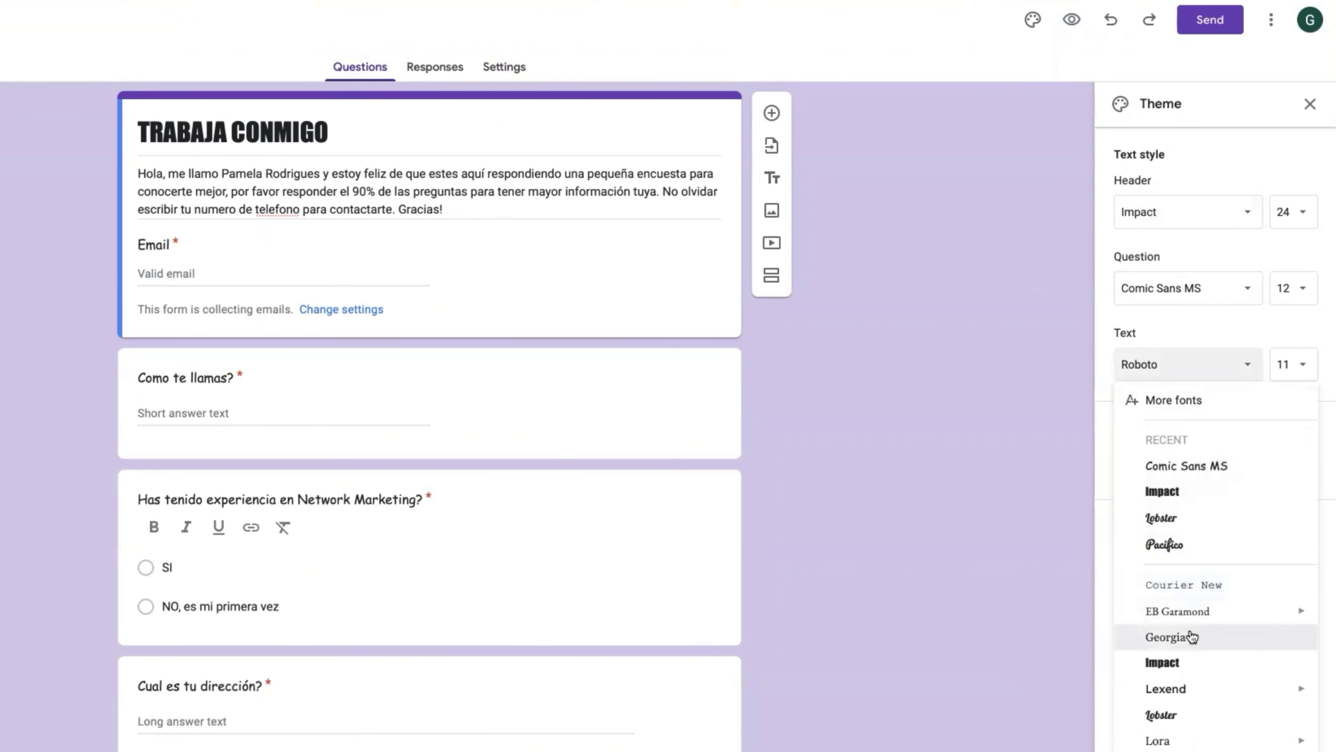
{"action": "left_click", "coordinate": [1190, 635]}
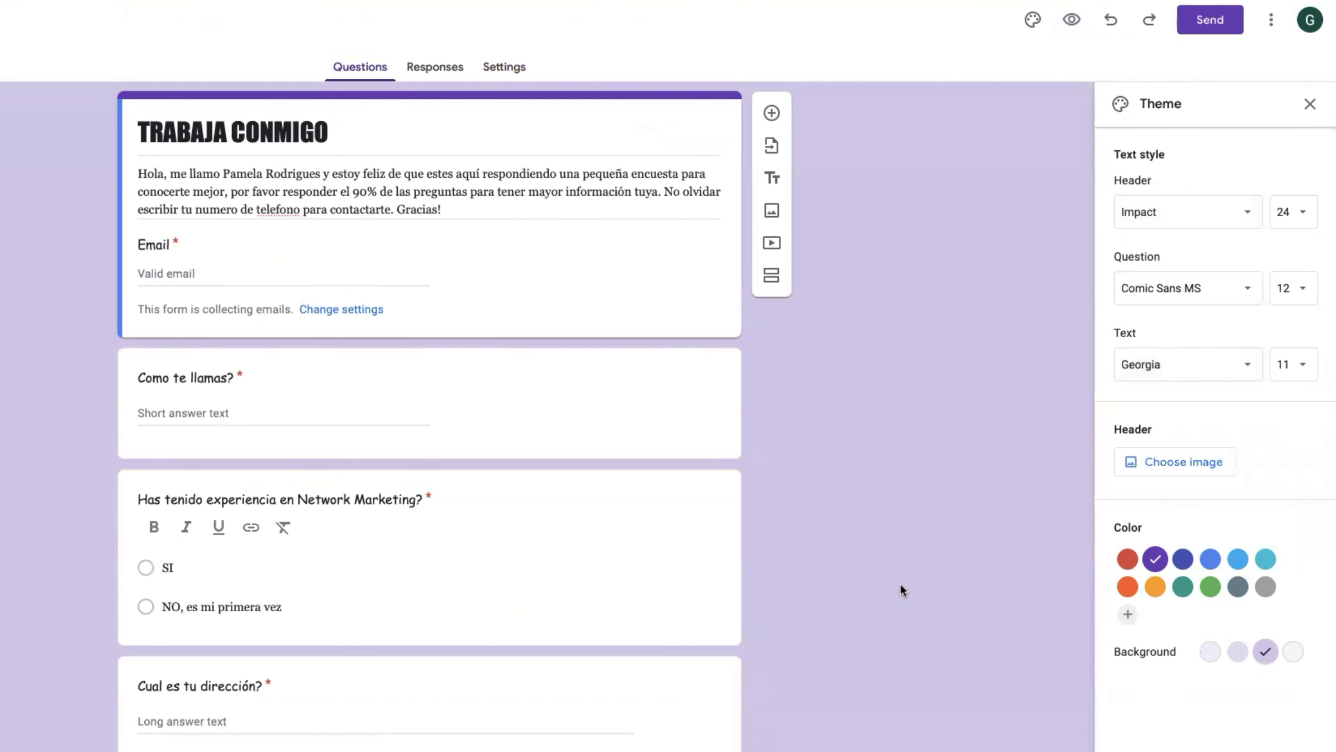
Step: Insert the purple bubbles header image, then remove it and leave the form without a banner
{"action": "left_click", "coordinate": [1166, 467]}
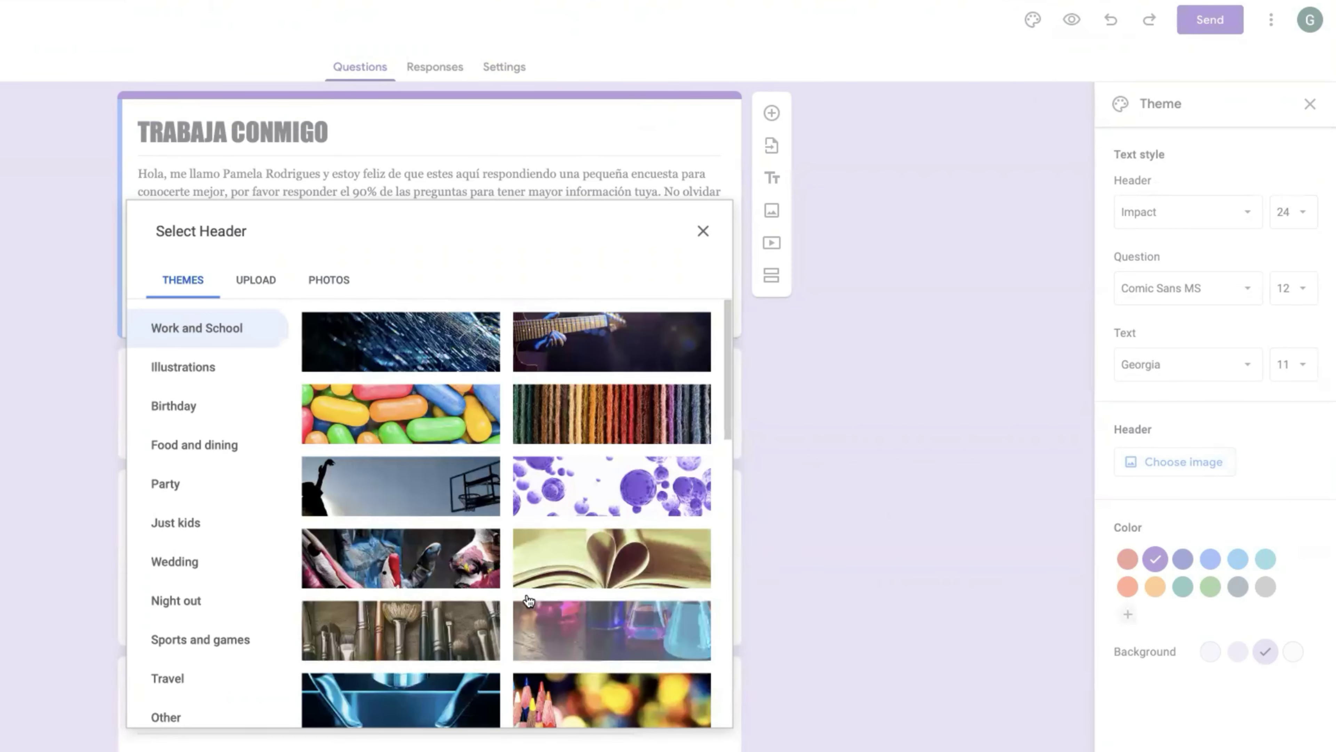
{"action": "left_click", "coordinate": [613, 499]}
{"action": "left_click", "coordinate": [698, 702]}
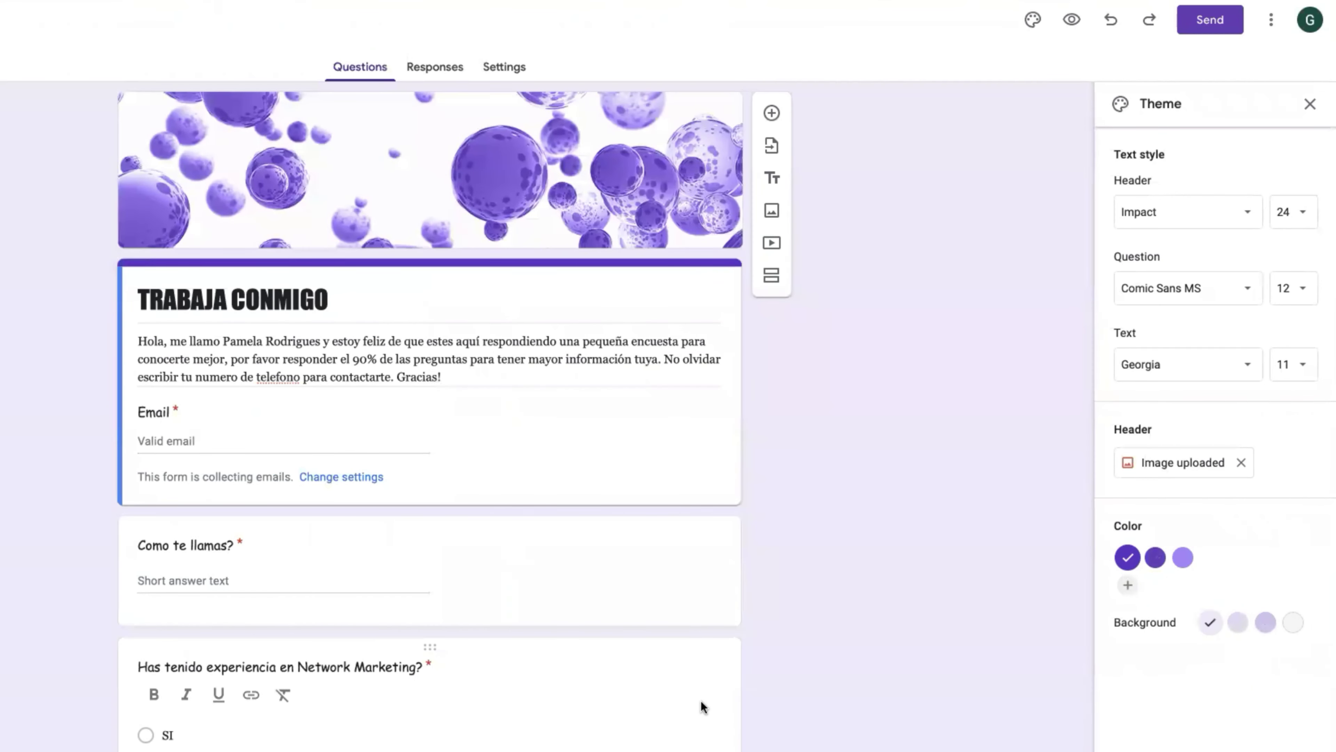
{"action": "left_click", "coordinate": [1240, 462]}
{"action": "left_click", "coordinate": [1195, 462]}
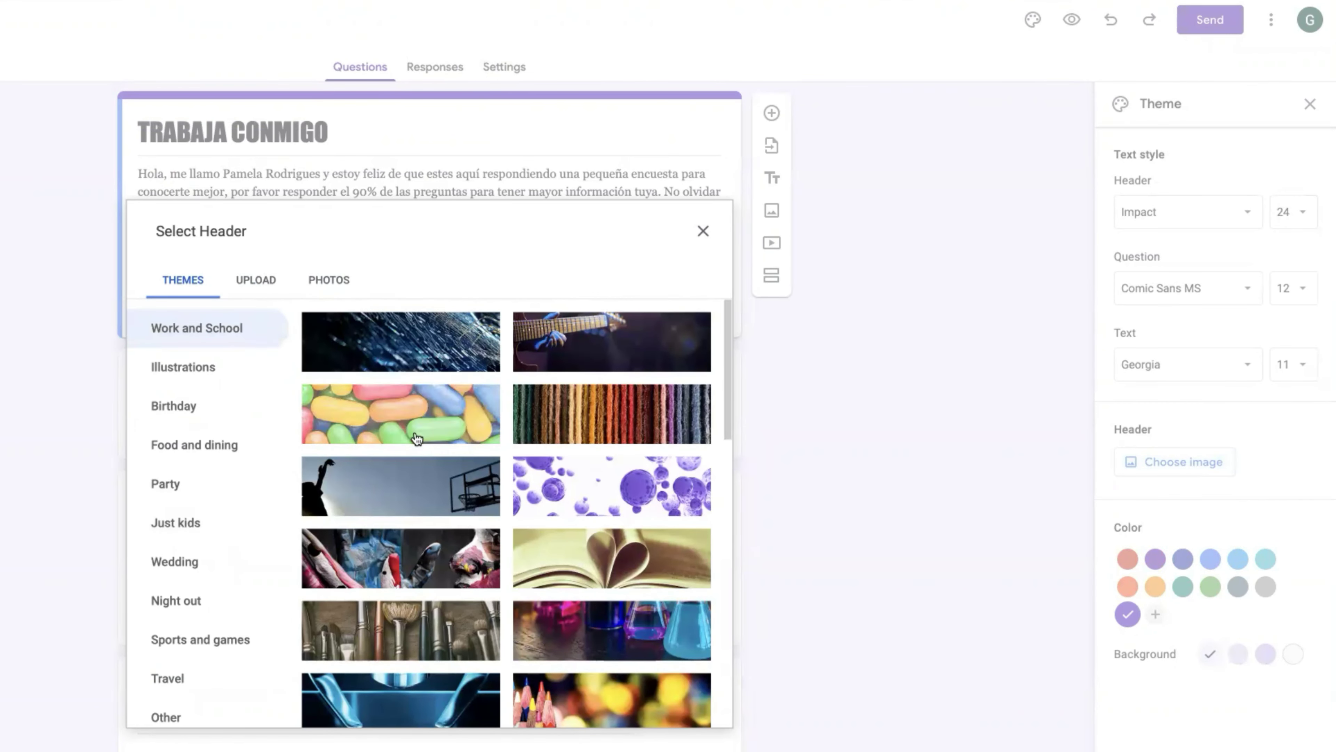
{"action": "scroll", "coordinate": [504, 502], "scroll_direction": "down", "scroll_amount": 1}
{"action": "scroll", "coordinate": [503, 502], "scroll_direction": "down", "scroll_amount": 10}
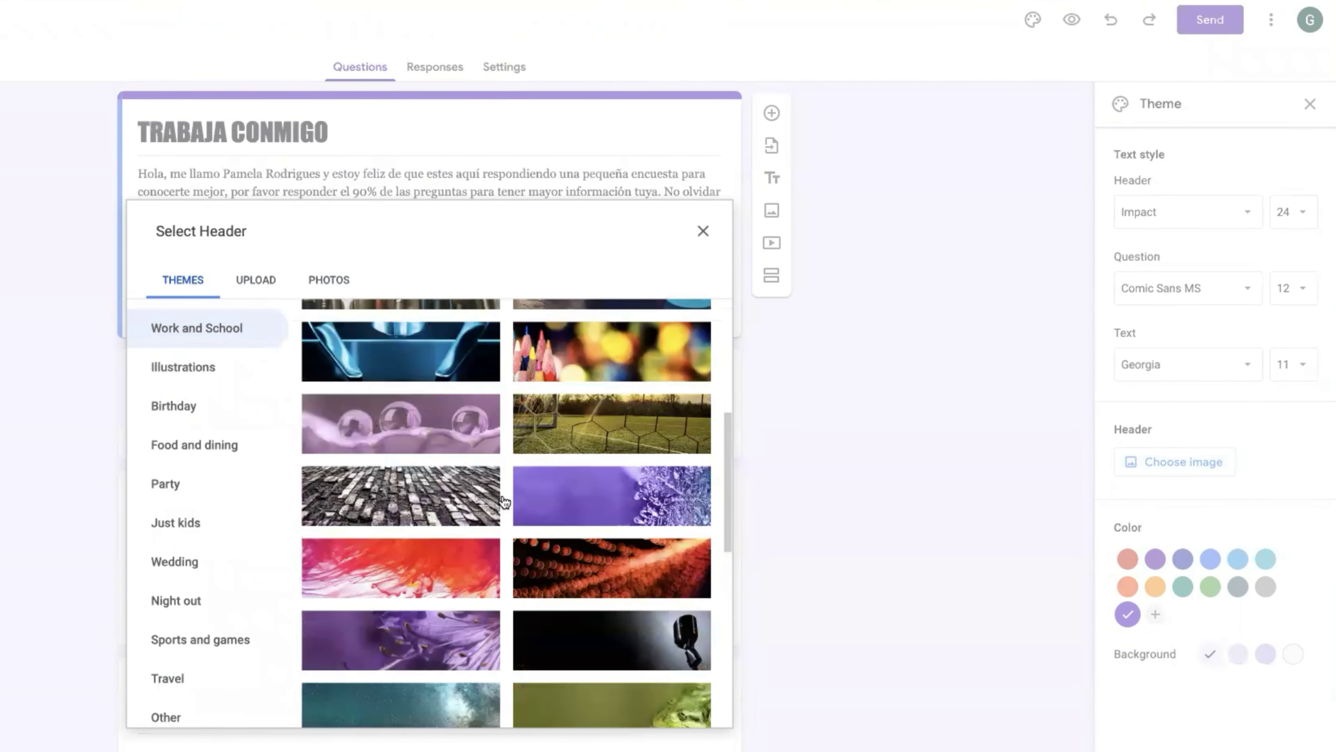
{"action": "scroll", "coordinate": [504, 501], "scroll_direction": "down", "scroll_amount": 10}
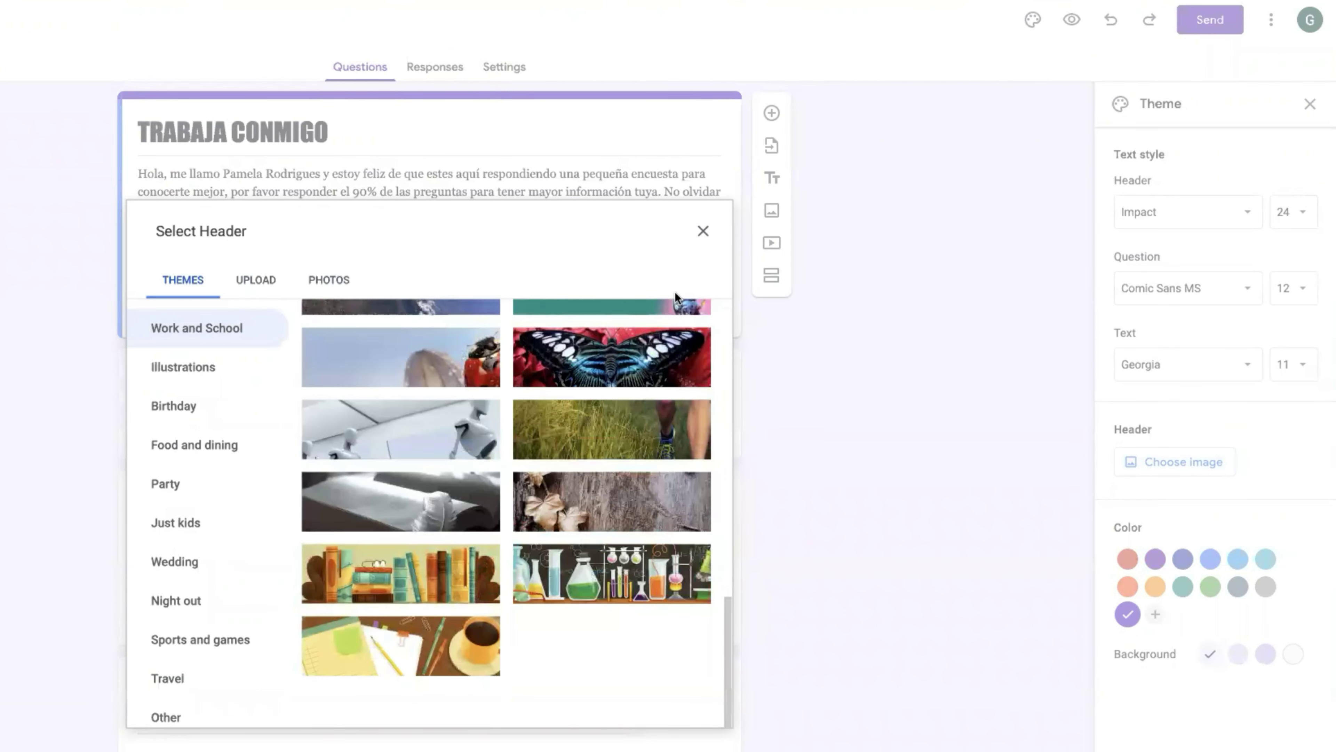
{"action": "left_click", "coordinate": [703, 232]}
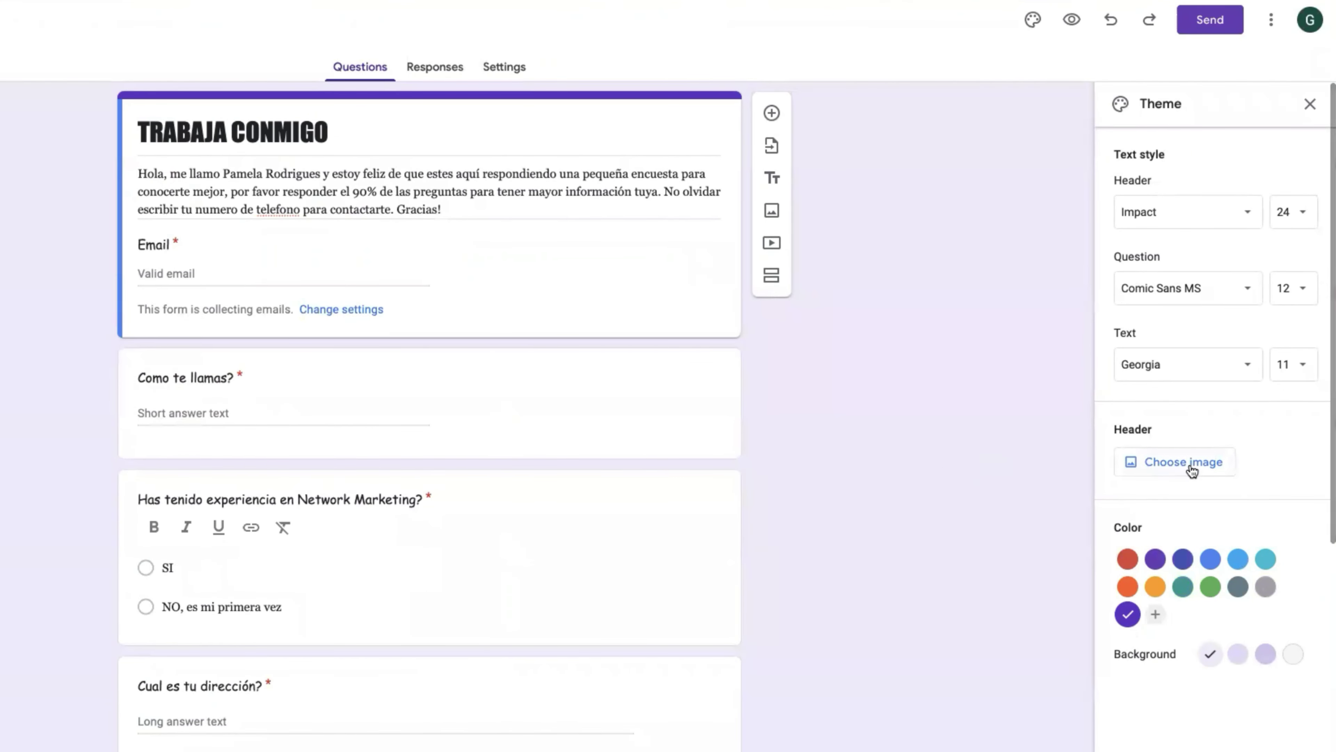
{"action": "left_click", "coordinate": [1310, 104]}
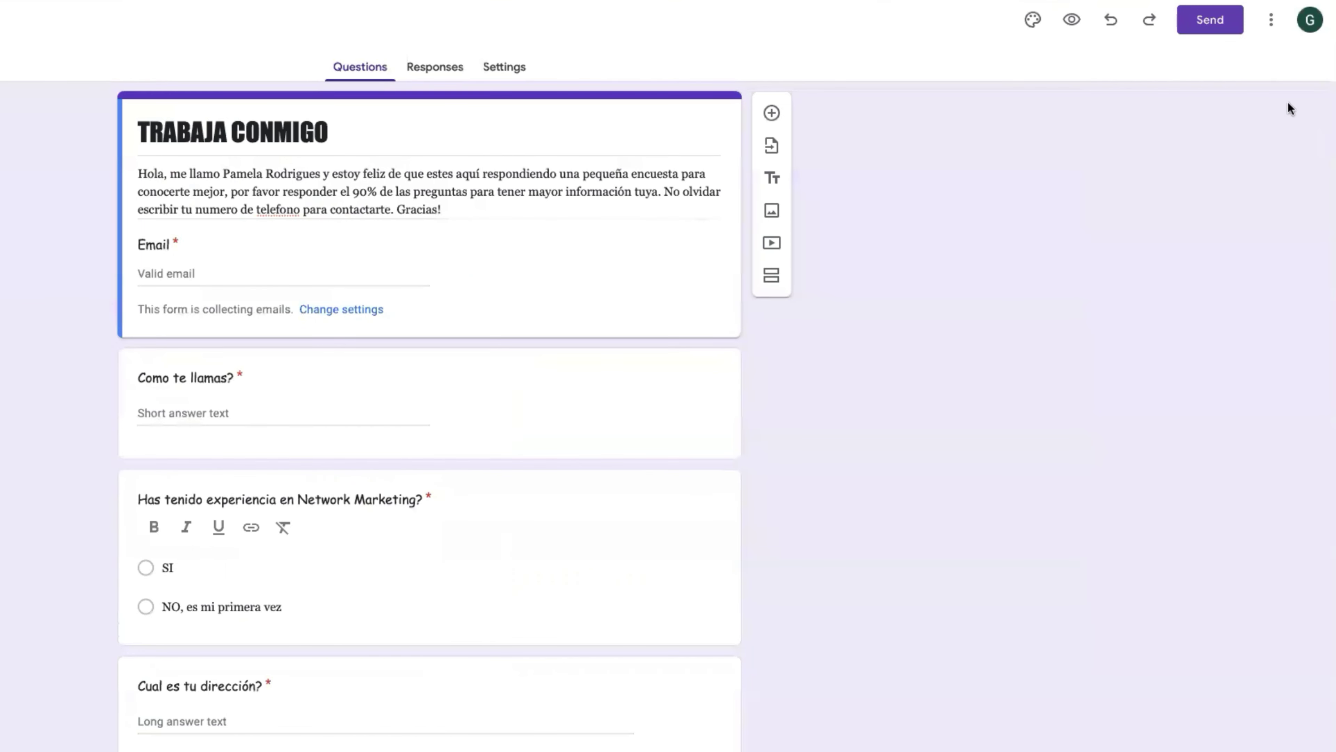
{"action": "scroll", "coordinate": [735, 545], "scroll_direction": "down", "scroll_amount": 2}
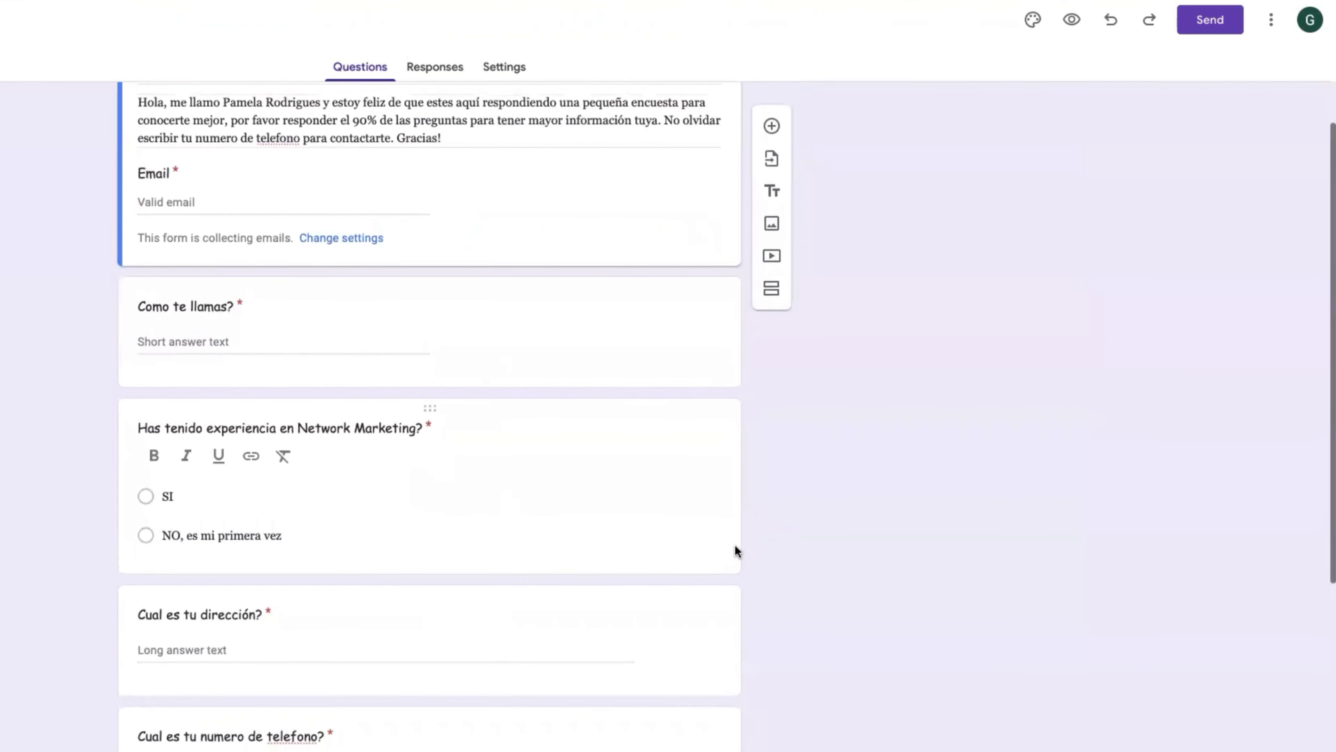
{"action": "scroll", "coordinate": [734, 545], "scroll_direction": "up", "scroll_amount": 2}
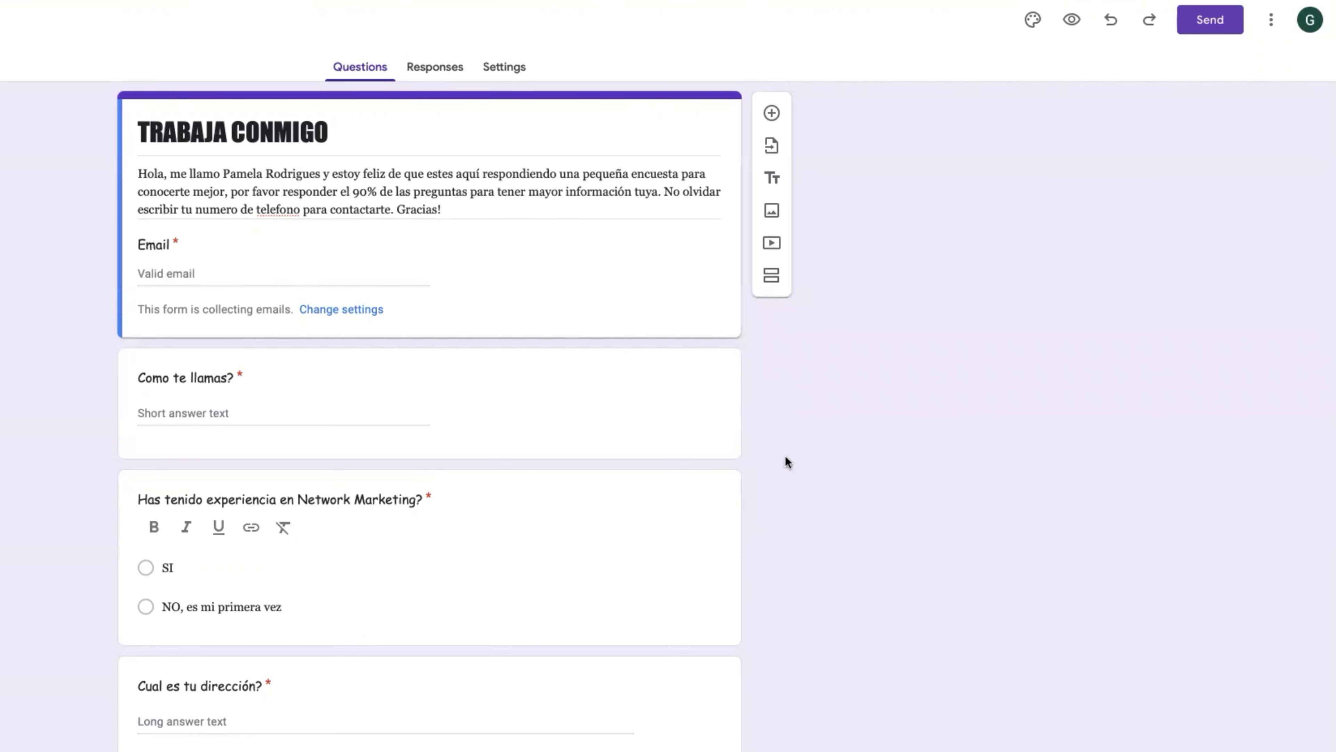
{"action": "scroll", "coordinate": [785, 513], "scroll_direction": "down", "scroll_amount": 3}
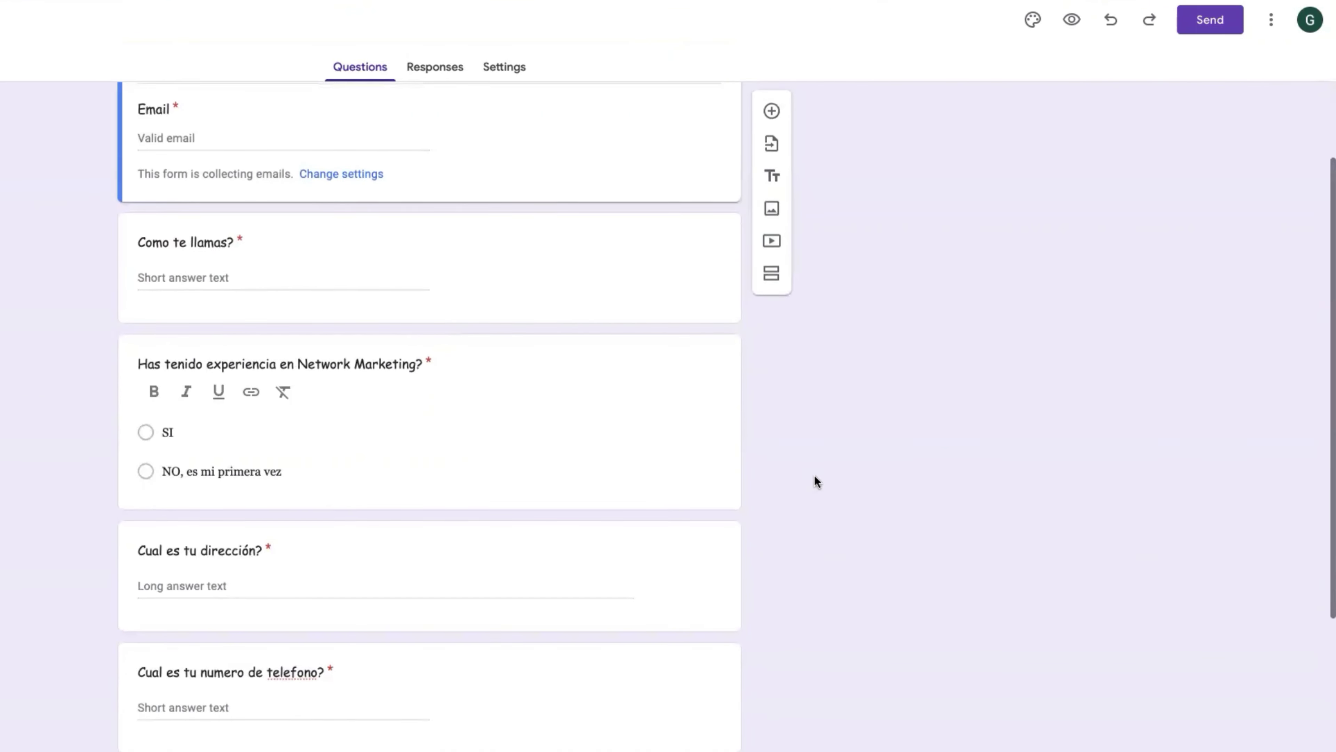
{"action": "scroll", "coordinate": [809, 470], "scroll_direction": "down", "scroll_amount": 1}
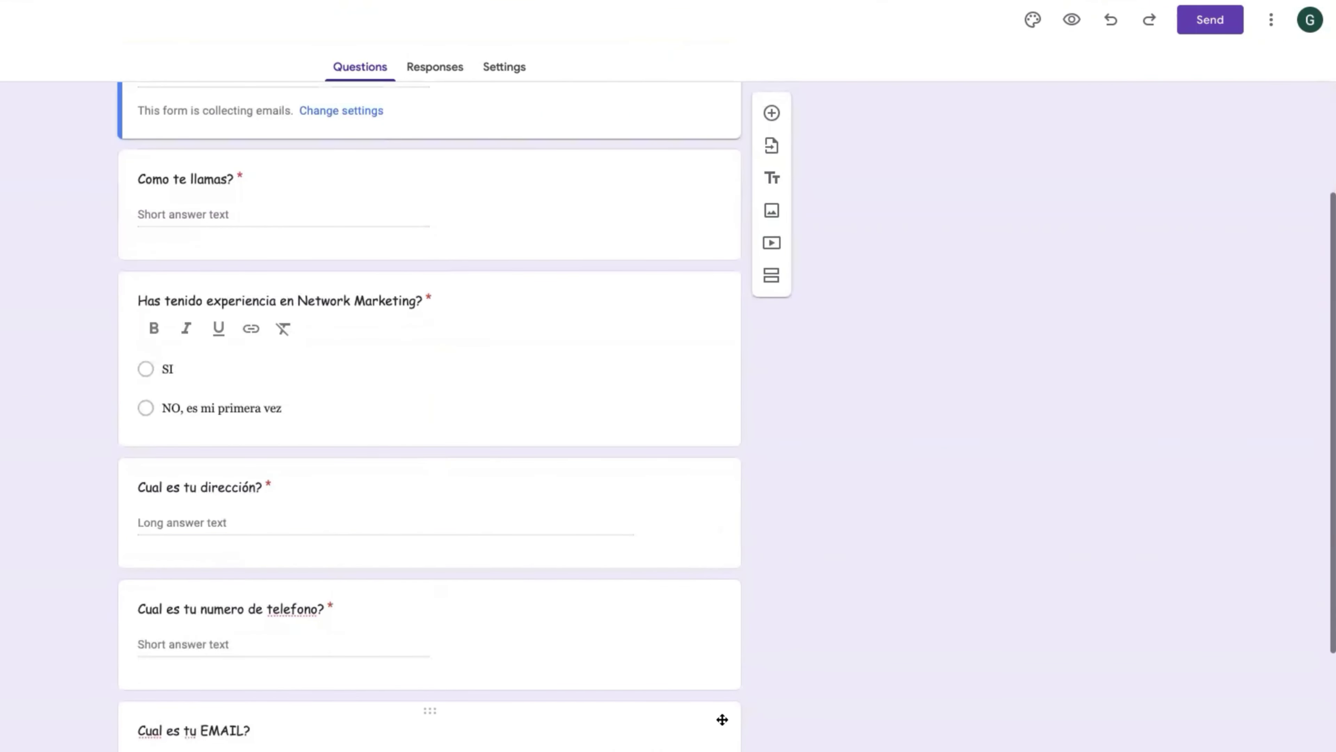
{"action": "left_click", "coordinate": [422, 719]}
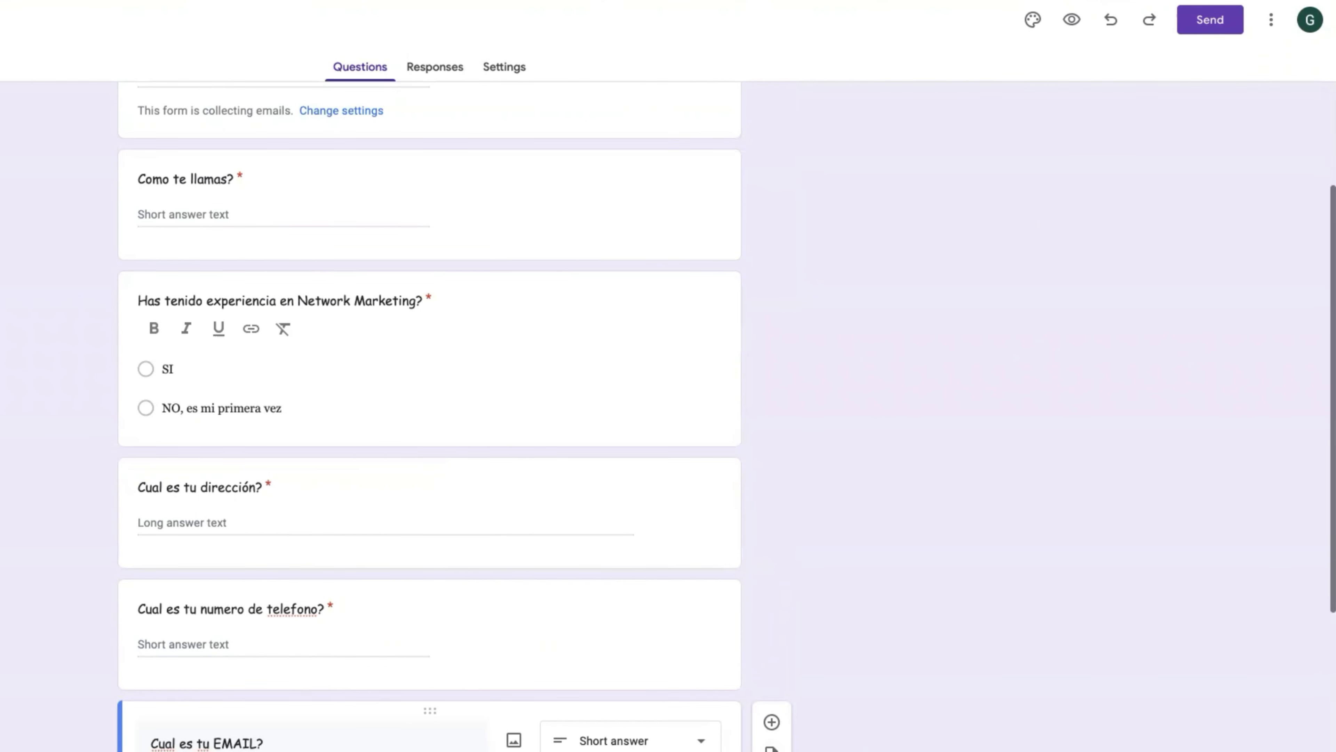
{"action": "left_click", "coordinate": [526, 631]}
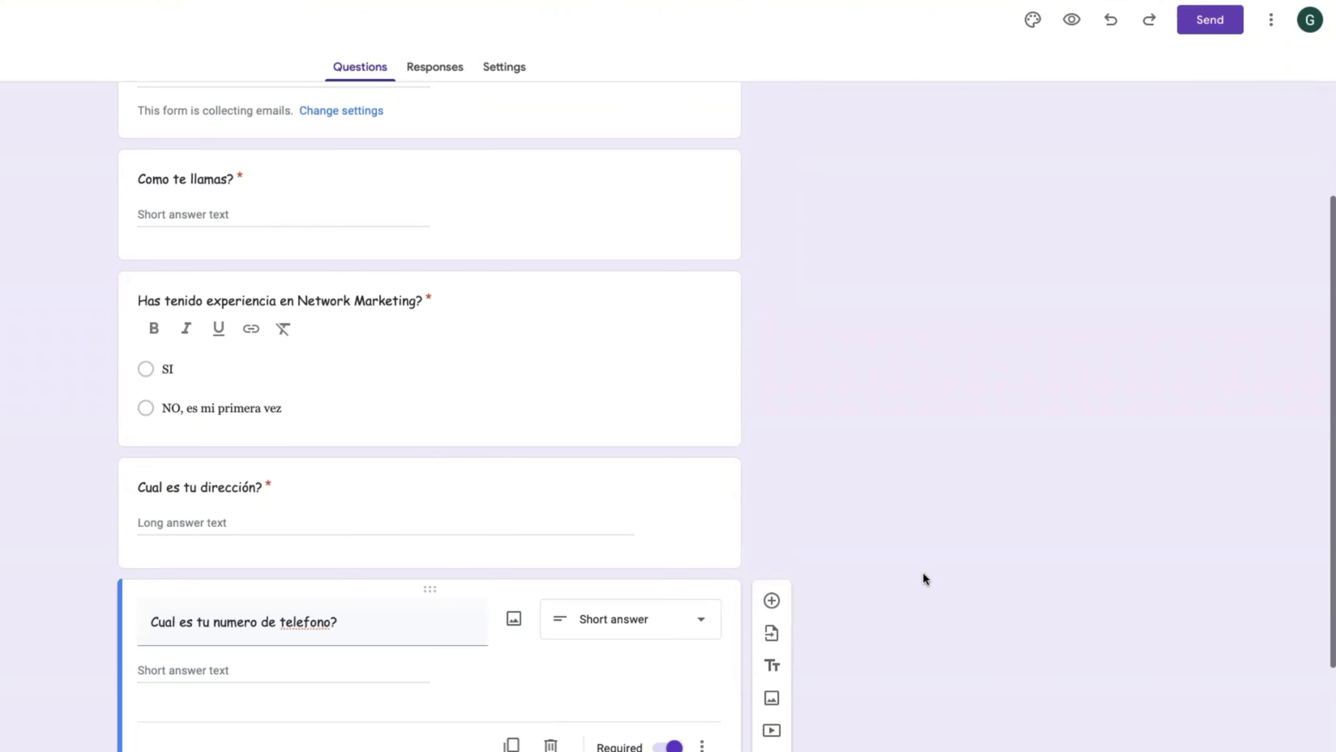
{"action": "scroll", "coordinate": [922, 572], "scroll_direction": "down", "scroll_amount": 7}
{"action": "scroll", "coordinate": [918, 581], "scroll_direction": "up", "scroll_amount": 10}
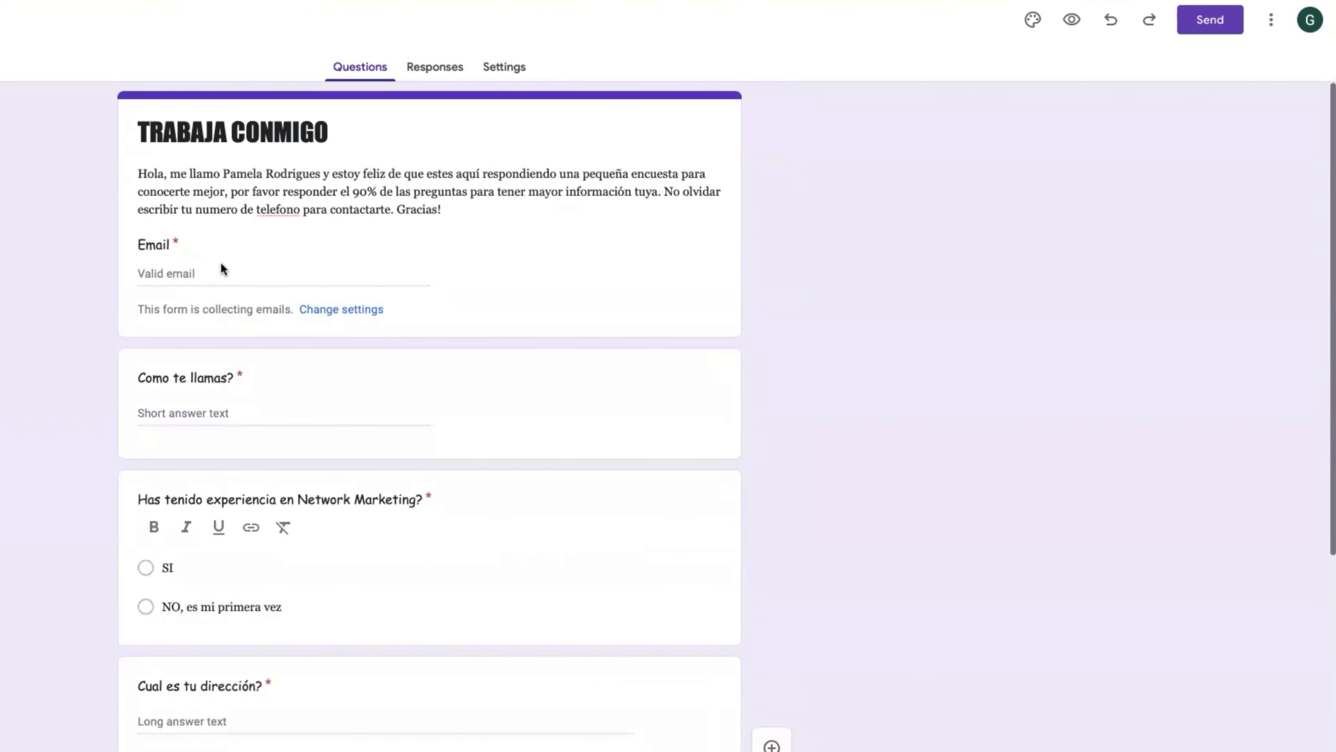
Step: Open the Send form dialog, leaving the email recipient field blank
{"action": "left_click", "coordinate": [1221, 27]}
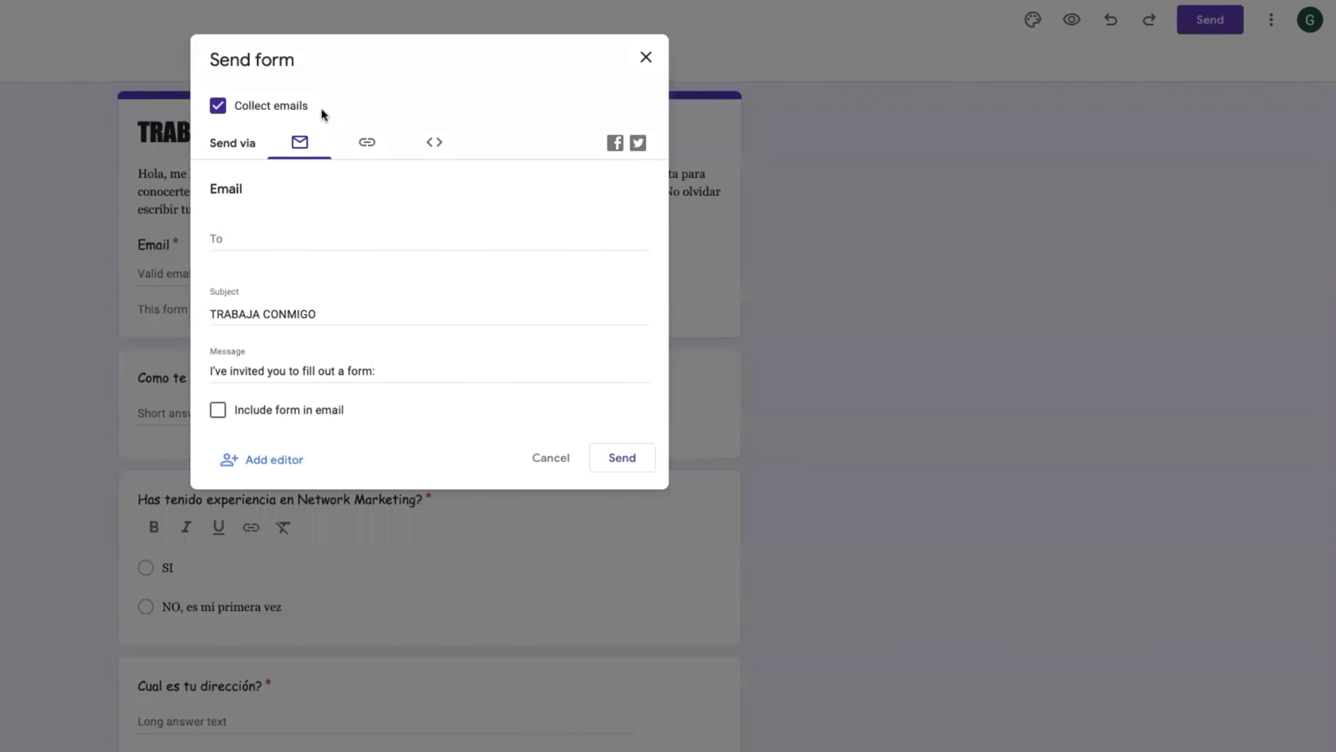
{"action": "left_click", "coordinate": [299, 238]}
{"action": "left_click", "coordinate": [577, 261]}
{"action": "left_click", "coordinate": [543, 237]}
{"action": "left_click", "coordinate": [543, 237]}
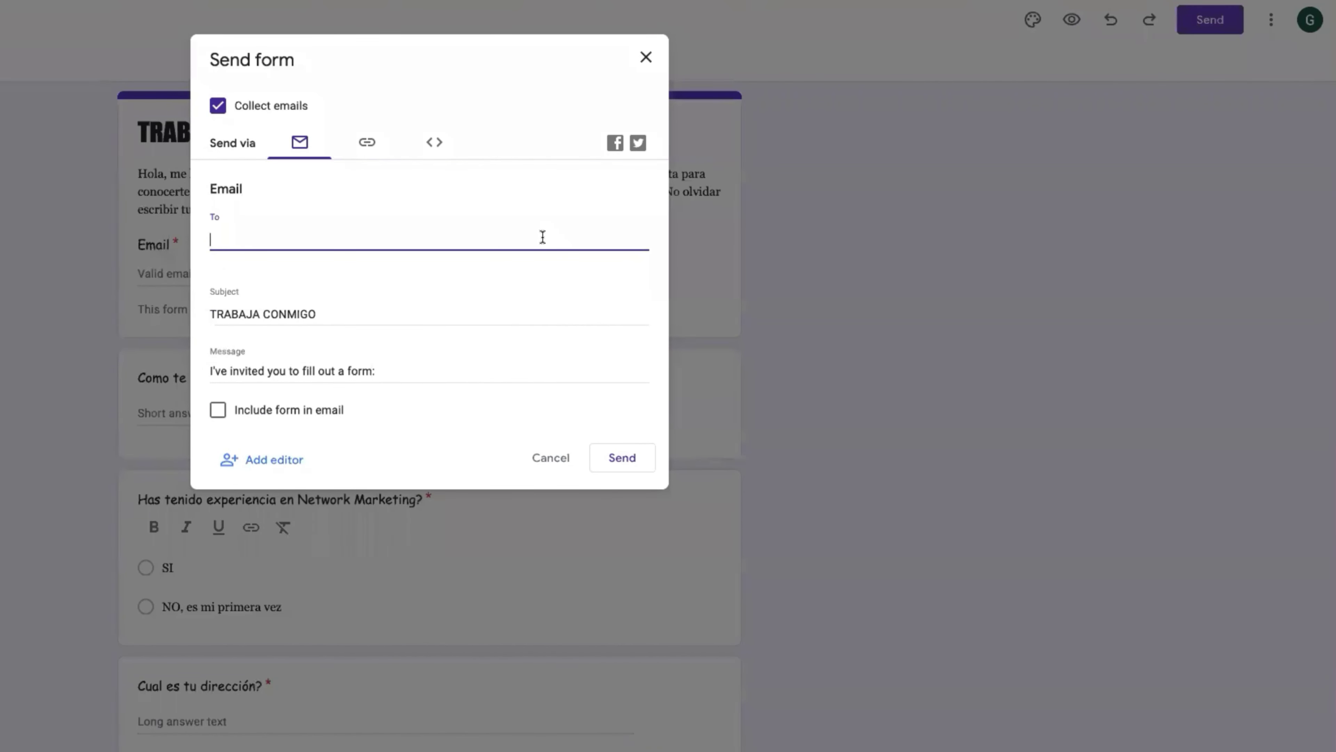
{"action": "left_click", "coordinate": [437, 289]}
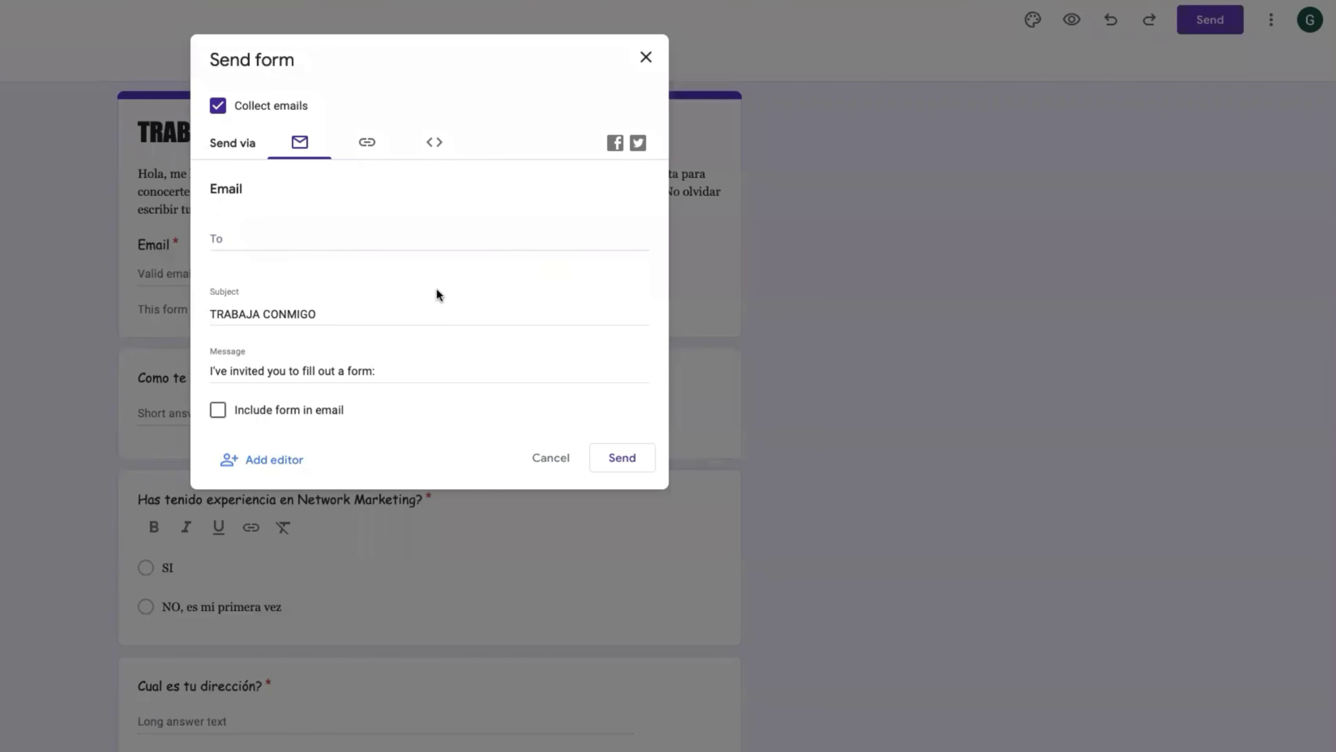
{"action": "left_click_drag", "start_coordinate": [212, 140], "coordinate": [266, 141]}
{"action": "left_click", "coordinate": [303, 149]}
Step: Copy a shortened share link for the form and close the Send dialog
{"action": "left_click", "coordinate": [366, 145]}
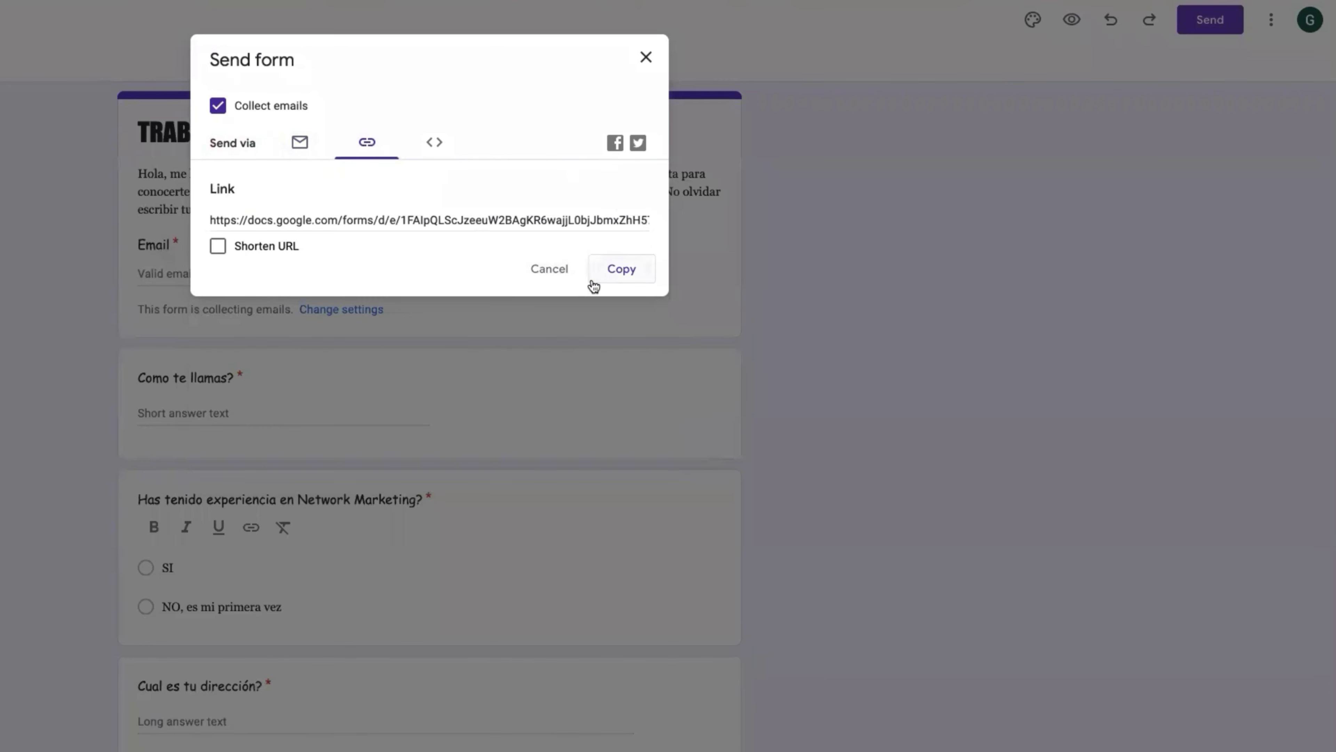
{"action": "left_click", "coordinate": [253, 246]}
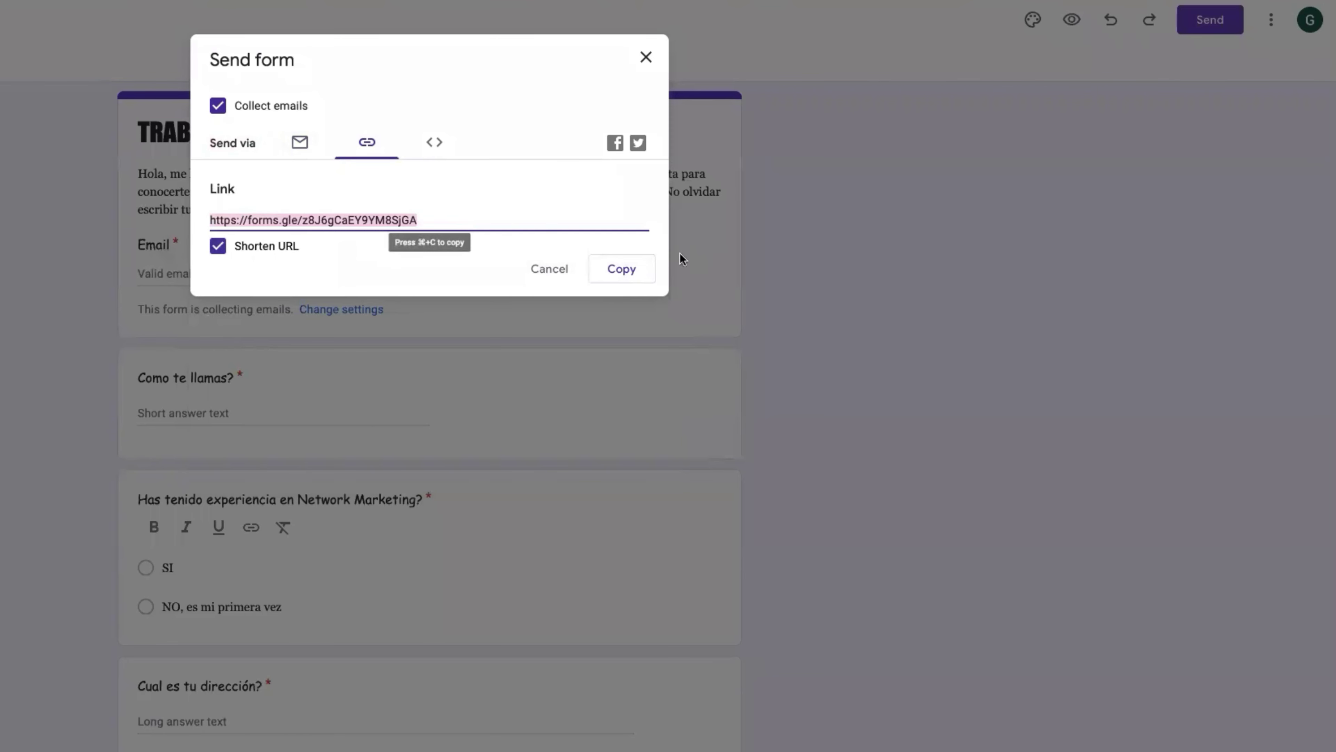
{"action": "left_click", "coordinate": [622, 269]}
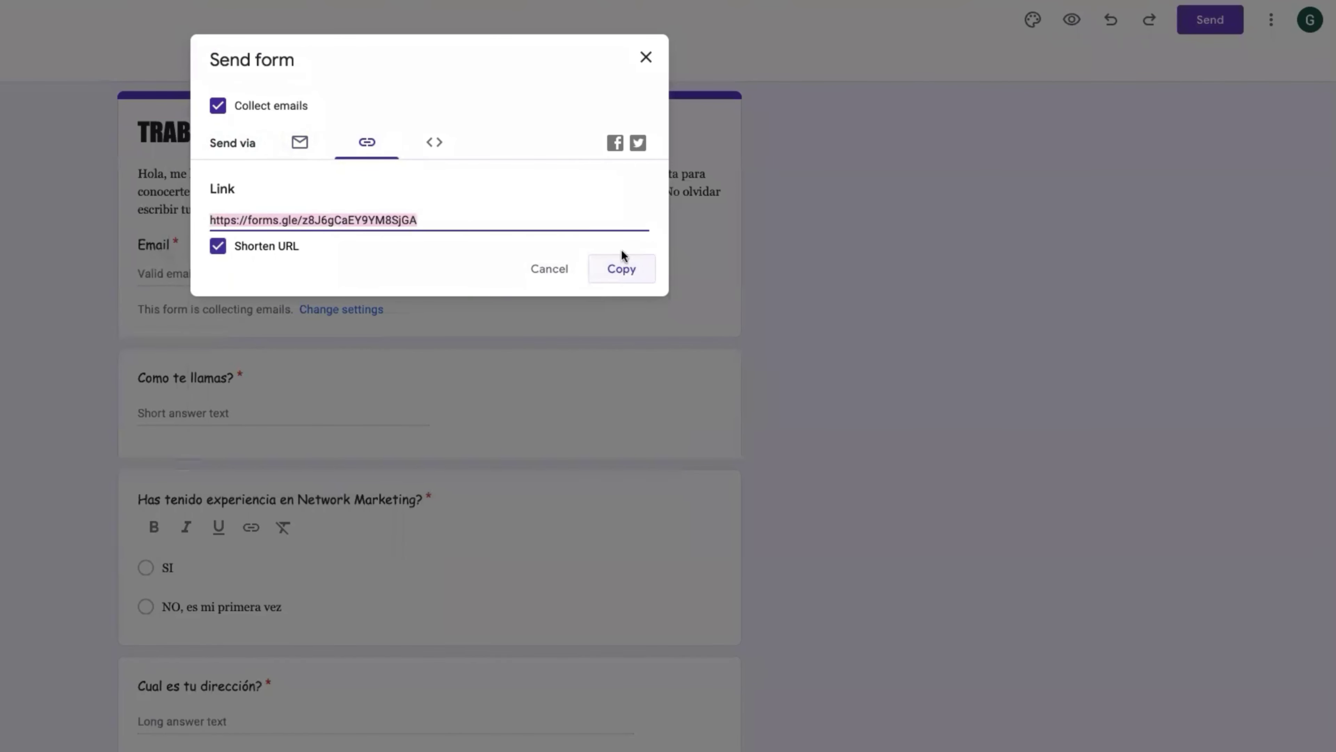
{"action": "left_click", "coordinate": [646, 57]}
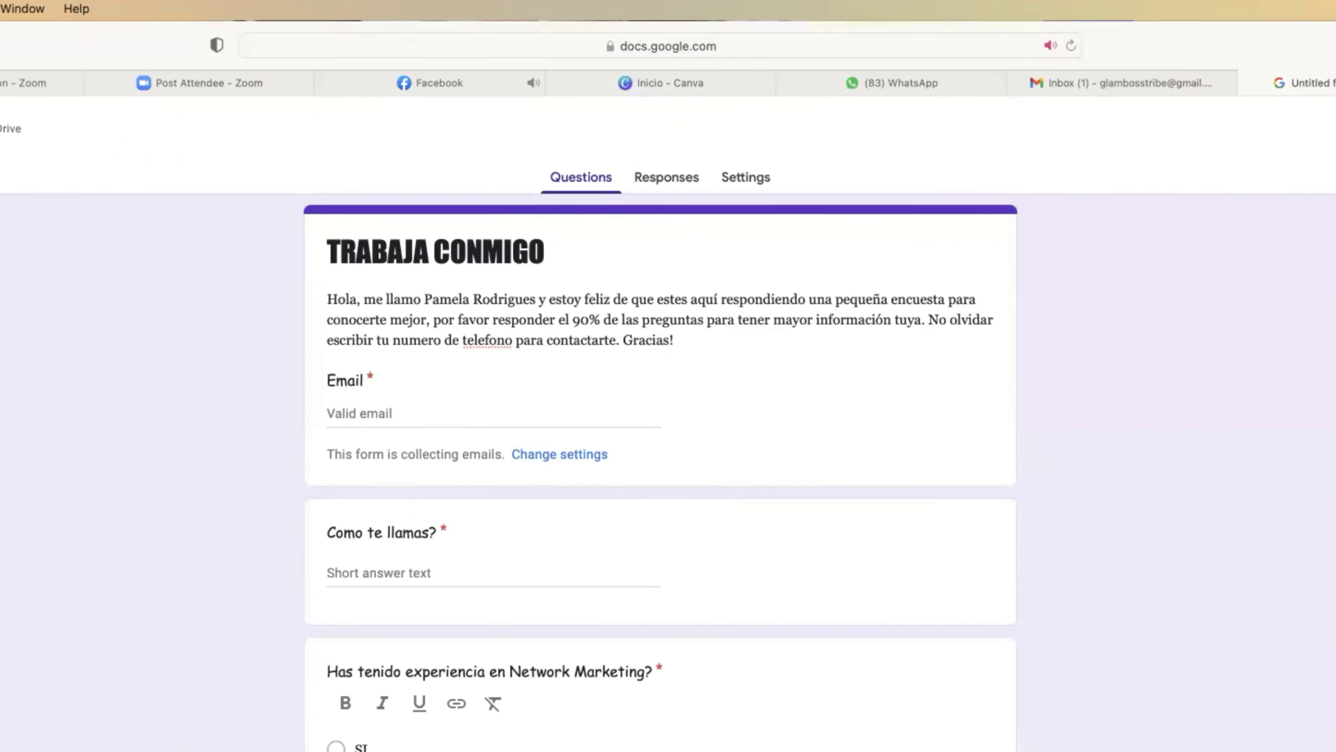
Step: Load the copied short link in a new tab, view the live form, then return to the editor
{"action": "key", "text": "super+t"}
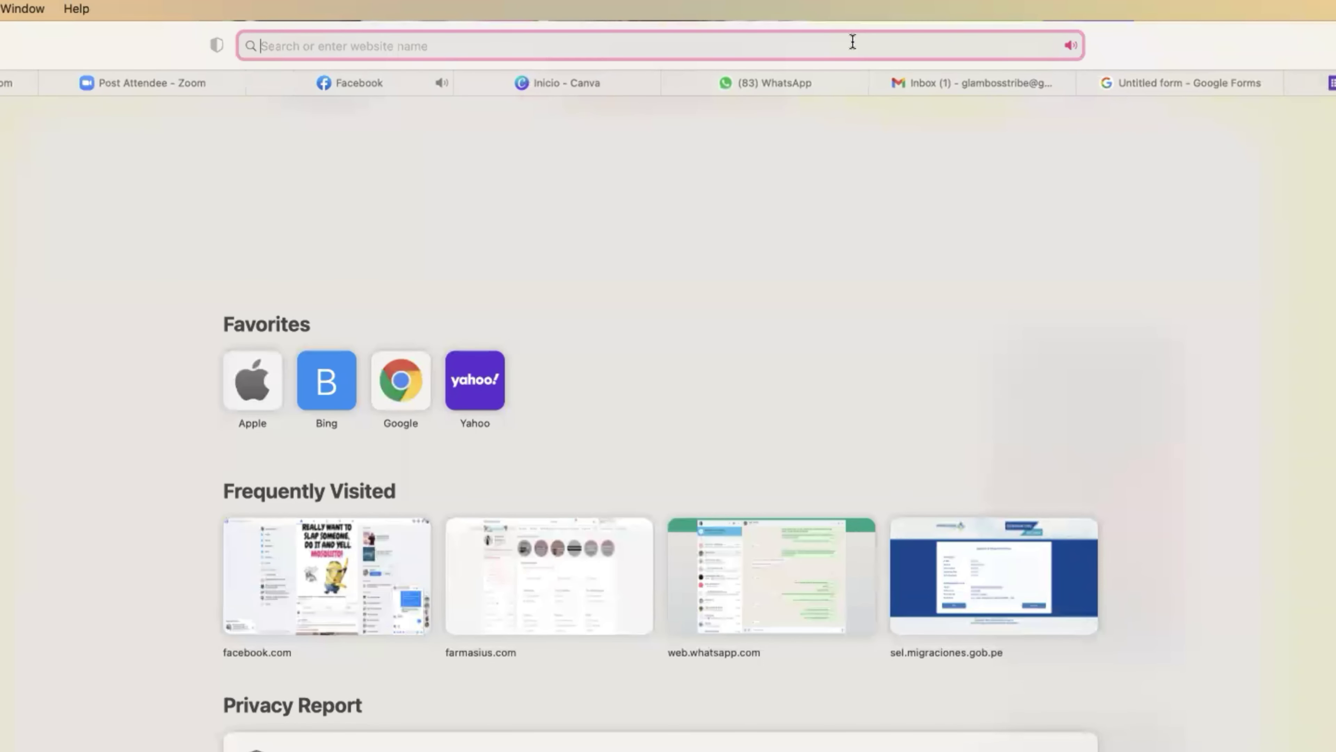
{"action": "key", "text": "super+v"}
{"action": "key", "text": "Return"}
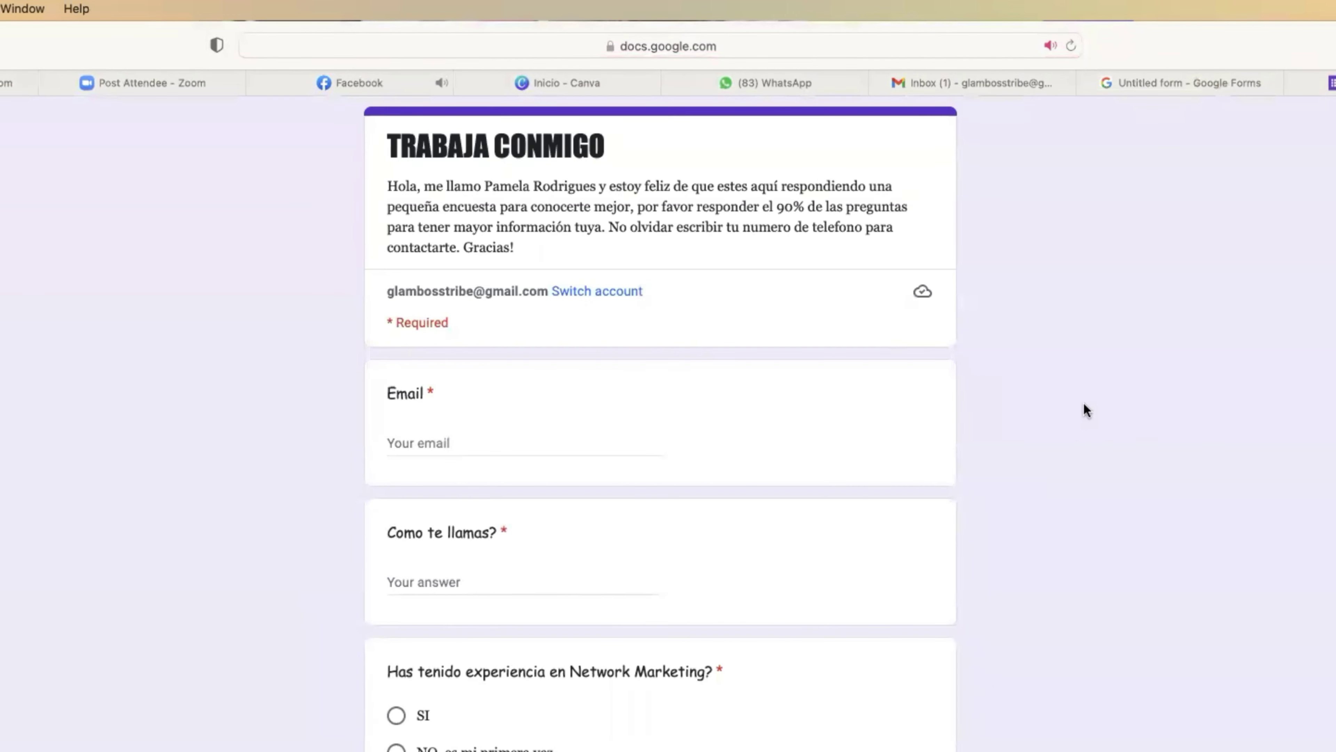
{"action": "scroll", "coordinate": [1142, 413], "scroll_direction": "down", "scroll_amount": 12}
{"action": "scroll", "coordinate": [1144, 414], "scroll_direction": "up", "scroll_amount": 12}
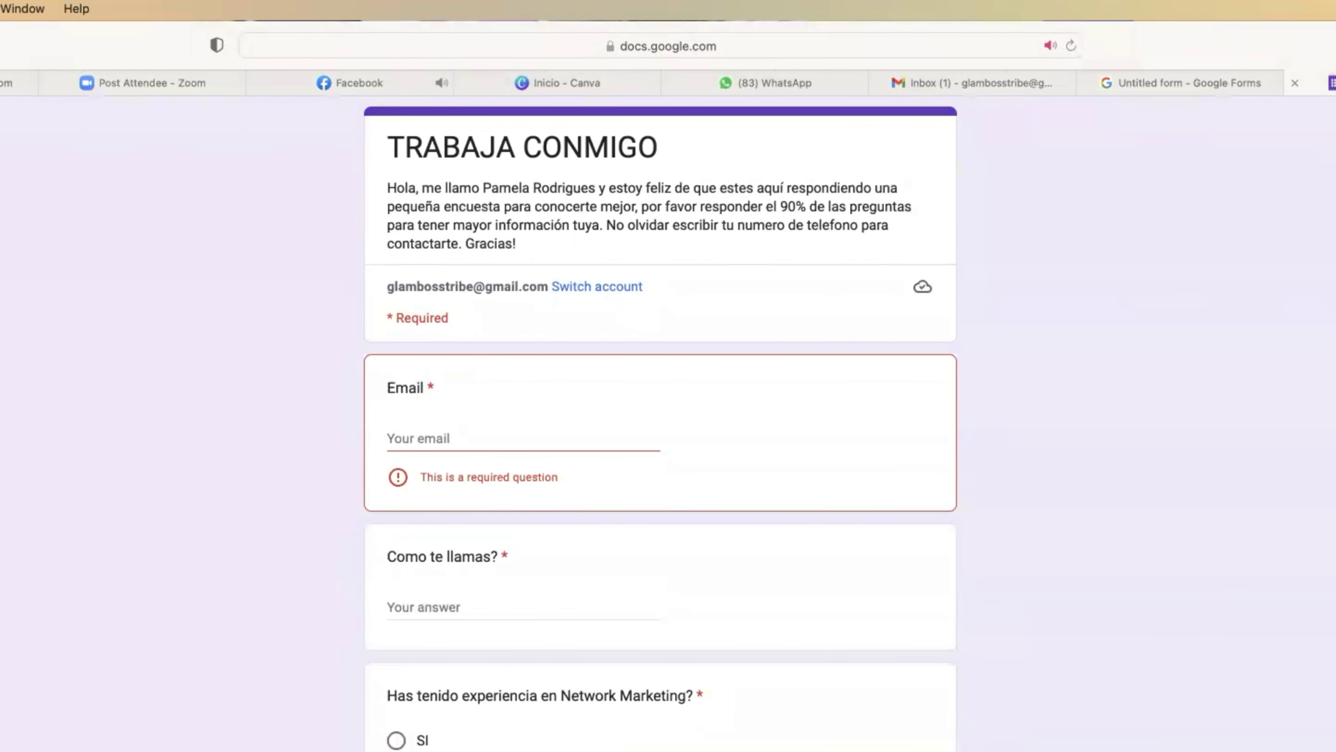
{"action": "left_click", "coordinate": [1220, 84]}
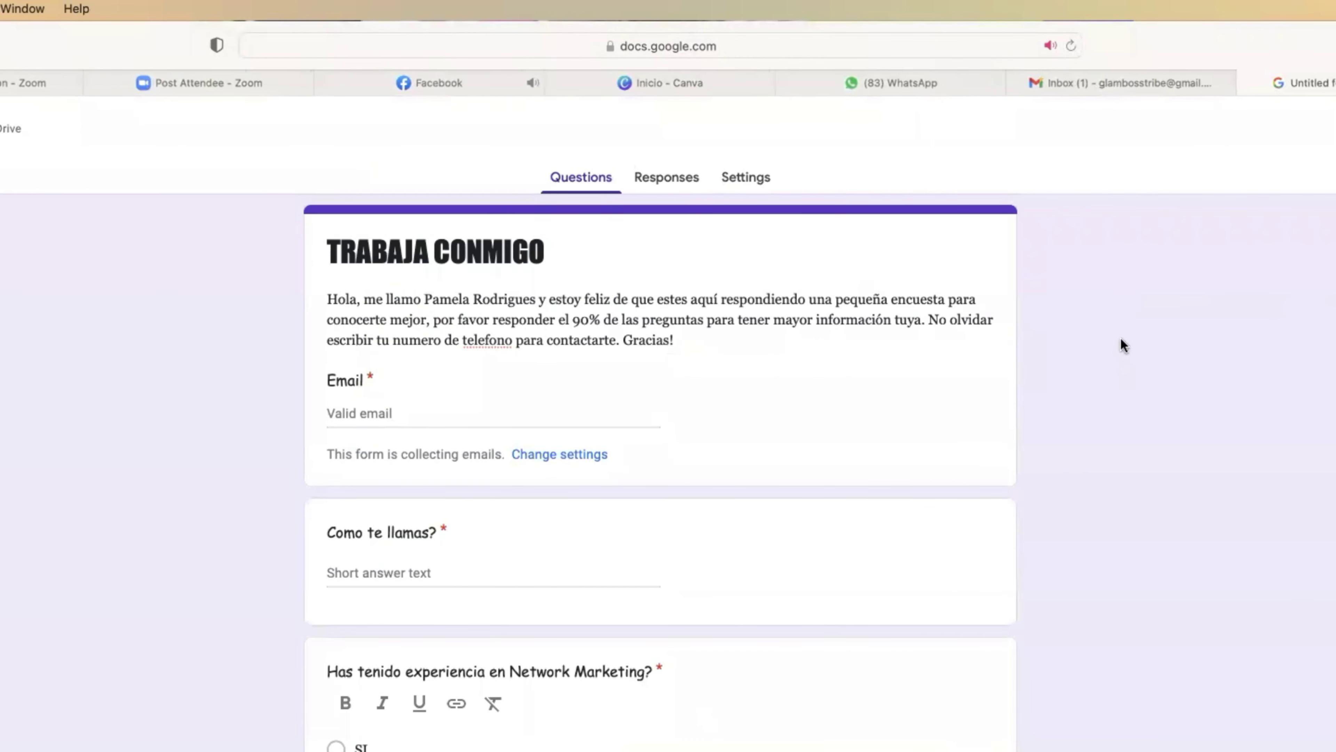
Step: Check the form's Drive folder location, then close the folder panel
{"action": "scroll", "coordinate": [1120, 345], "scroll_direction": "down", "scroll_amount": 1}
{"action": "scroll", "coordinate": [1116, 342], "scroll_direction": "up", "scroll_amount": 1}
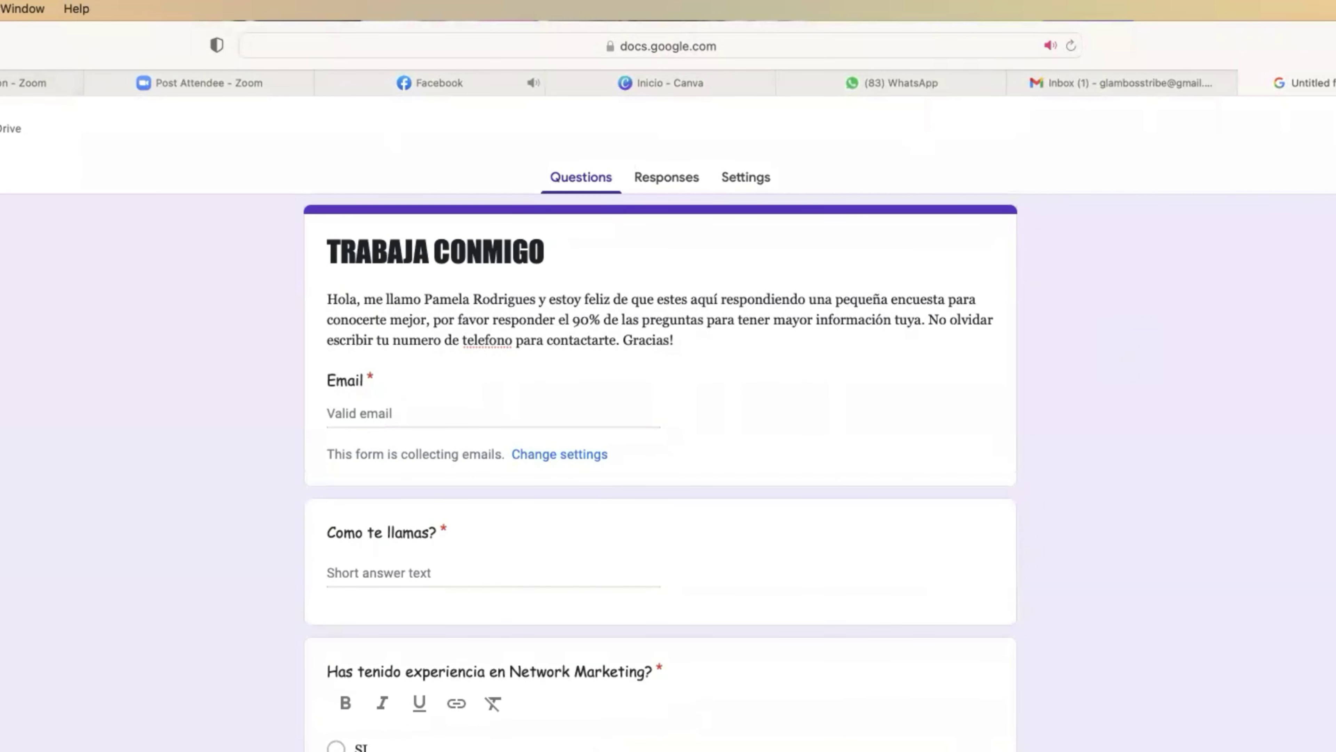
{"action": "left_click", "coordinate": [245, 129]}
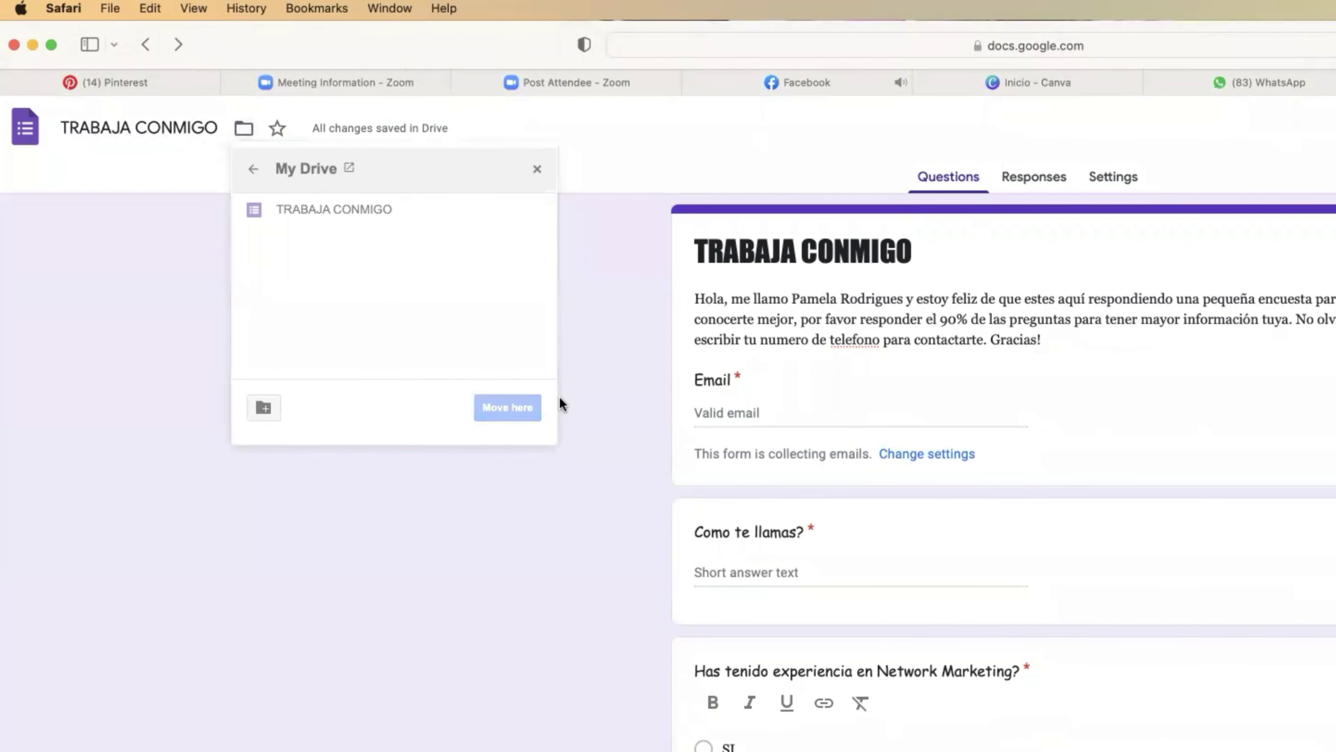
{"action": "left_click", "coordinate": [571, 369]}
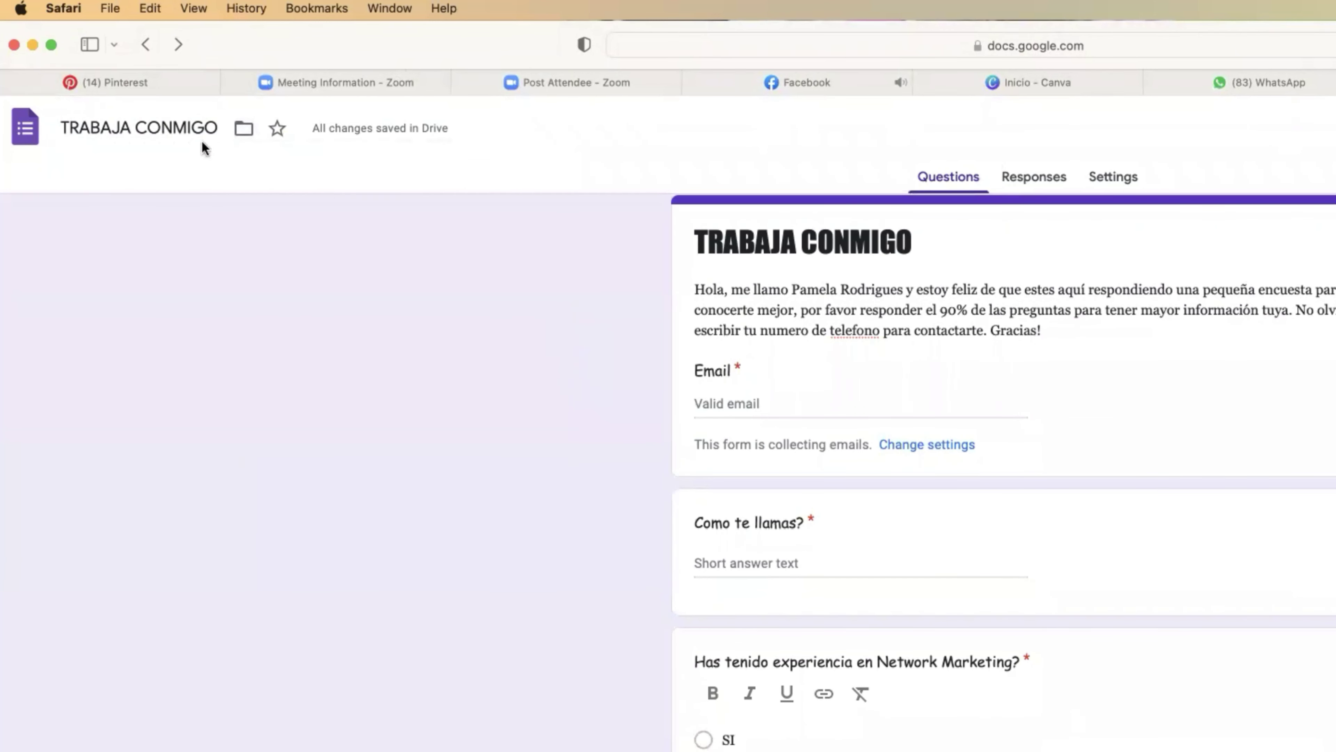
Step: Reopen TRABAJA CONMIGO from the Forms home page's recent forms and dismiss the text-styling popup
{"action": "left_click", "coordinate": [45, 134]}
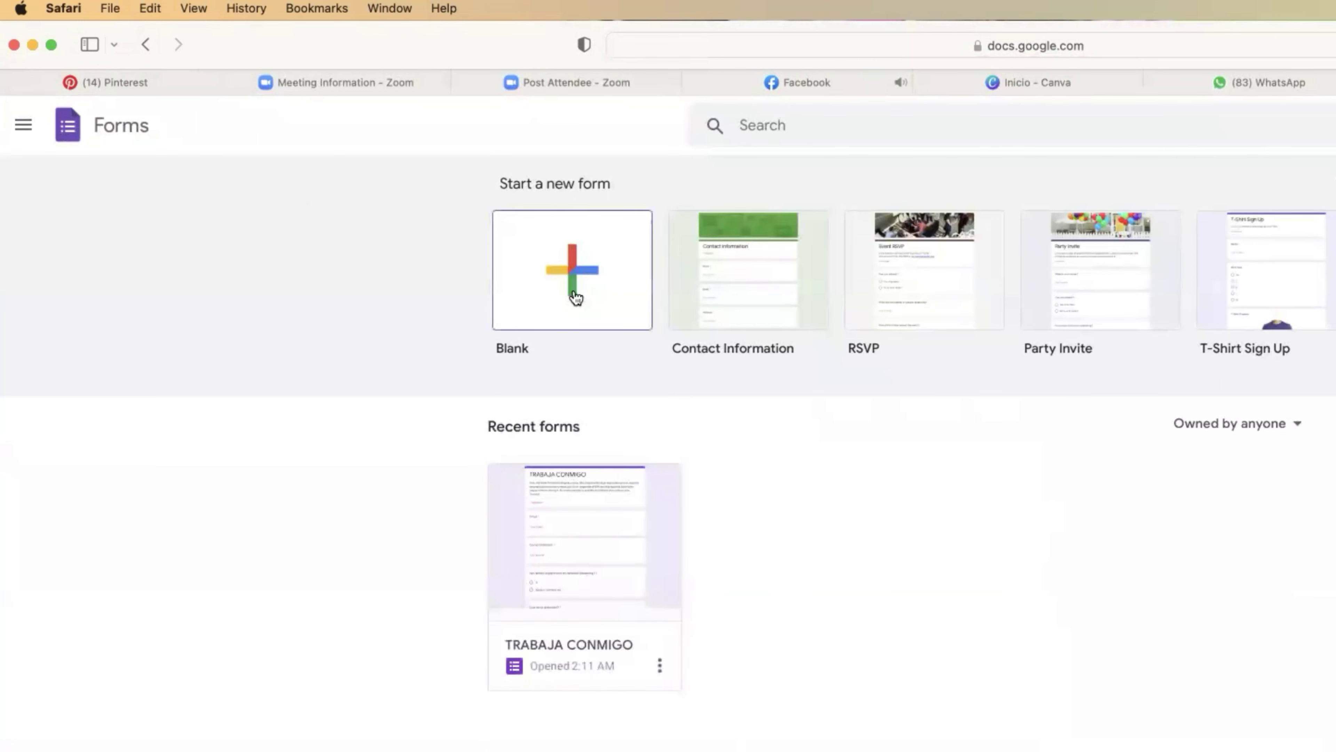
{"action": "left_click", "coordinate": [585, 527]}
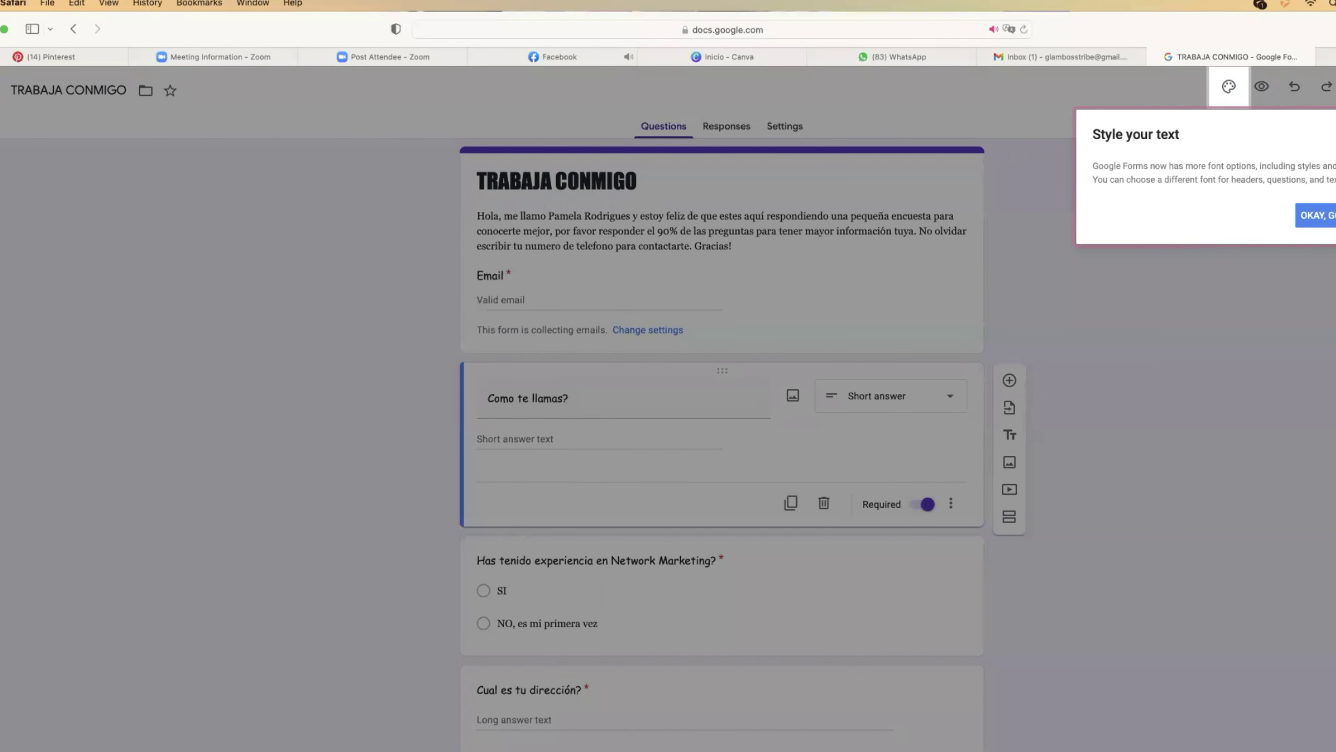
{"action": "key", "text": "Escape"}
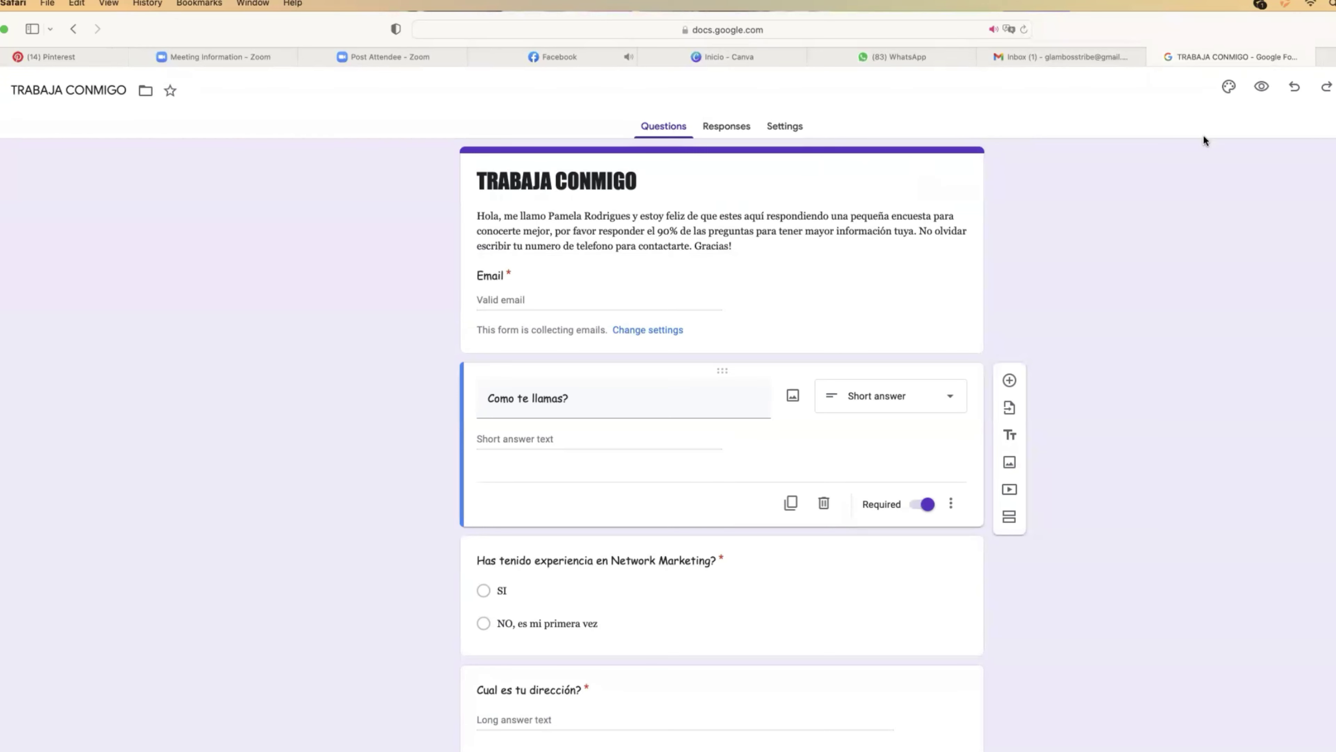
{"action": "scroll", "coordinate": [1046, 263], "scroll_direction": "down", "scroll_amount": 1}
{"action": "scroll", "coordinate": [1048, 267], "scroll_direction": "down", "scroll_amount": 10}
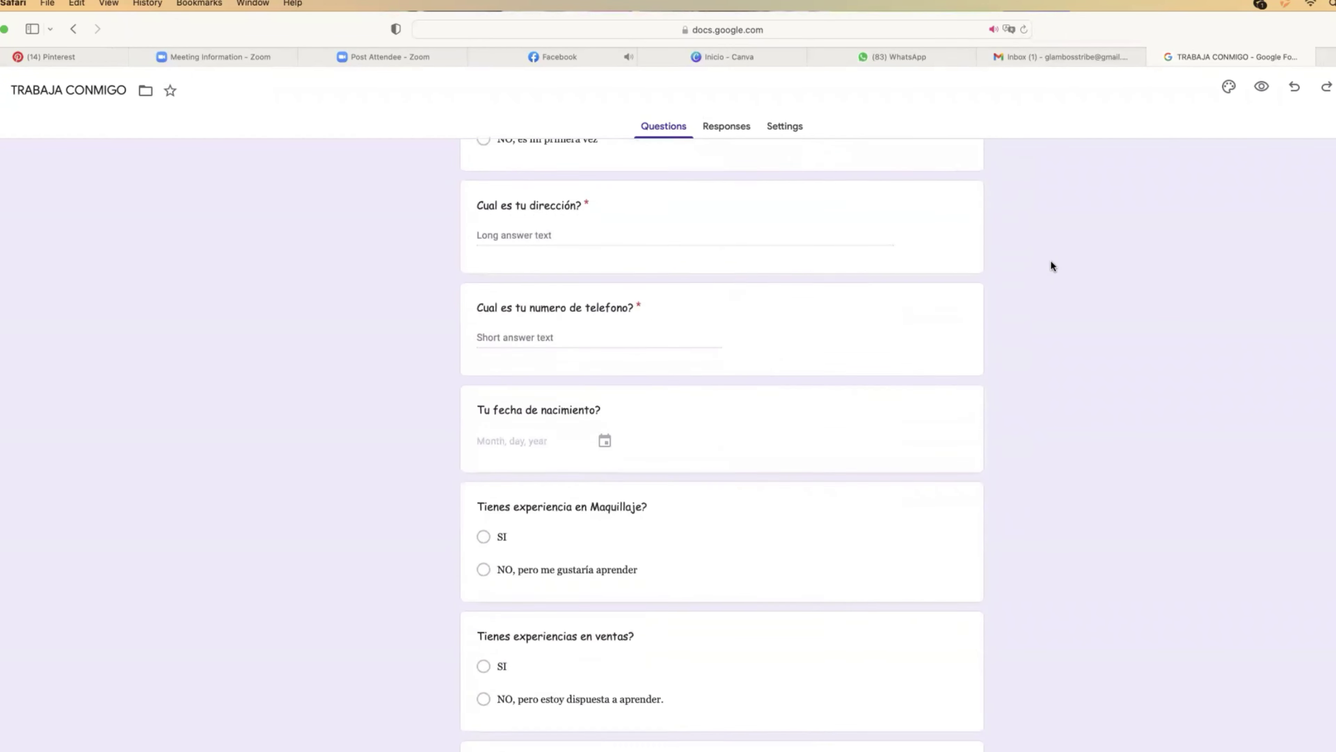
{"action": "scroll", "coordinate": [1048, 267], "scroll_direction": "up", "scroll_amount": 10}
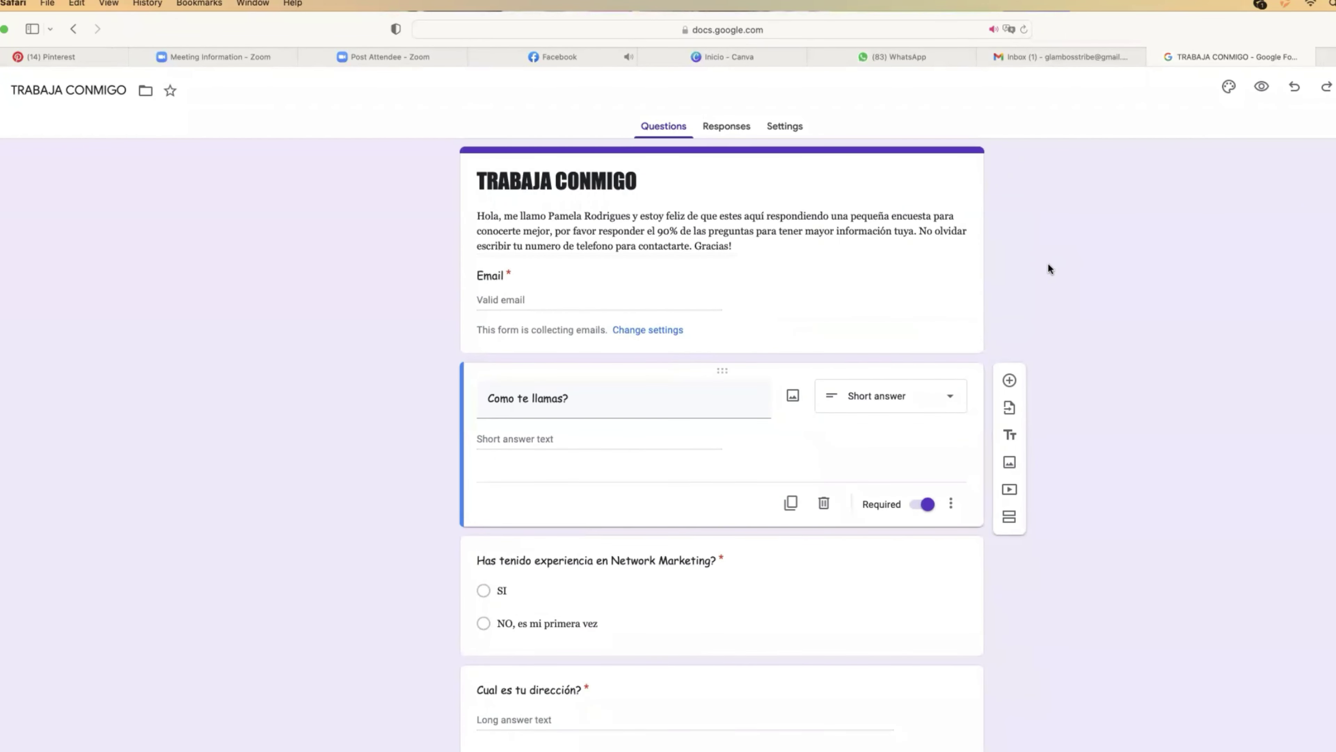